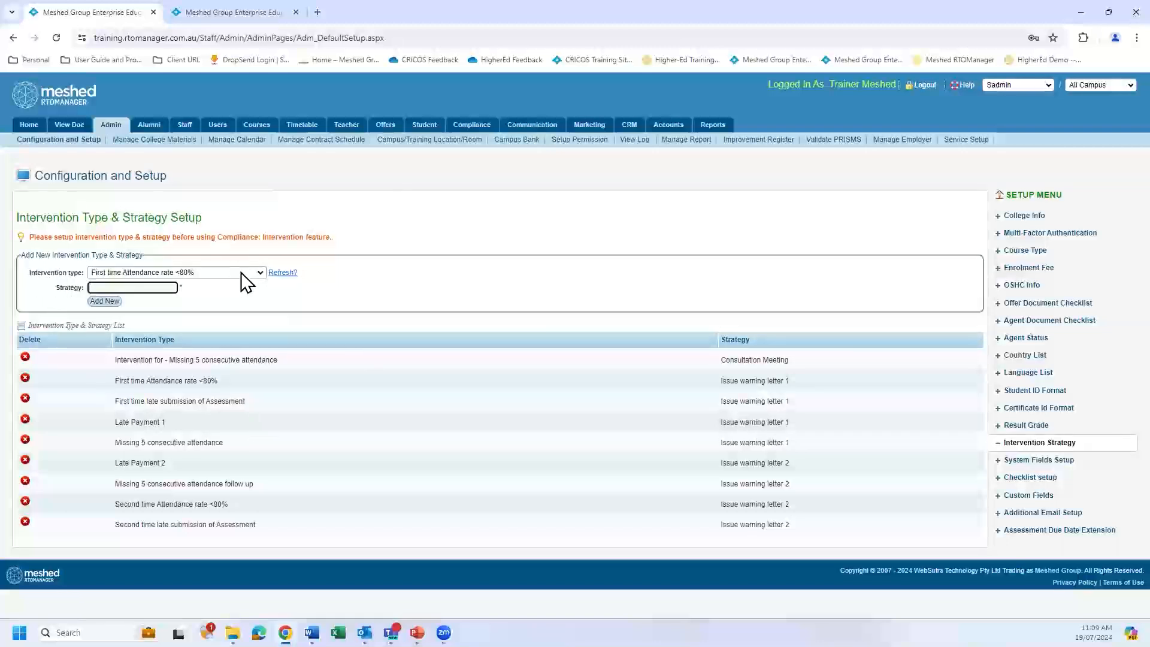
Choose to add a new intervention type instead of using one of the existing types.
left_click(259, 273)
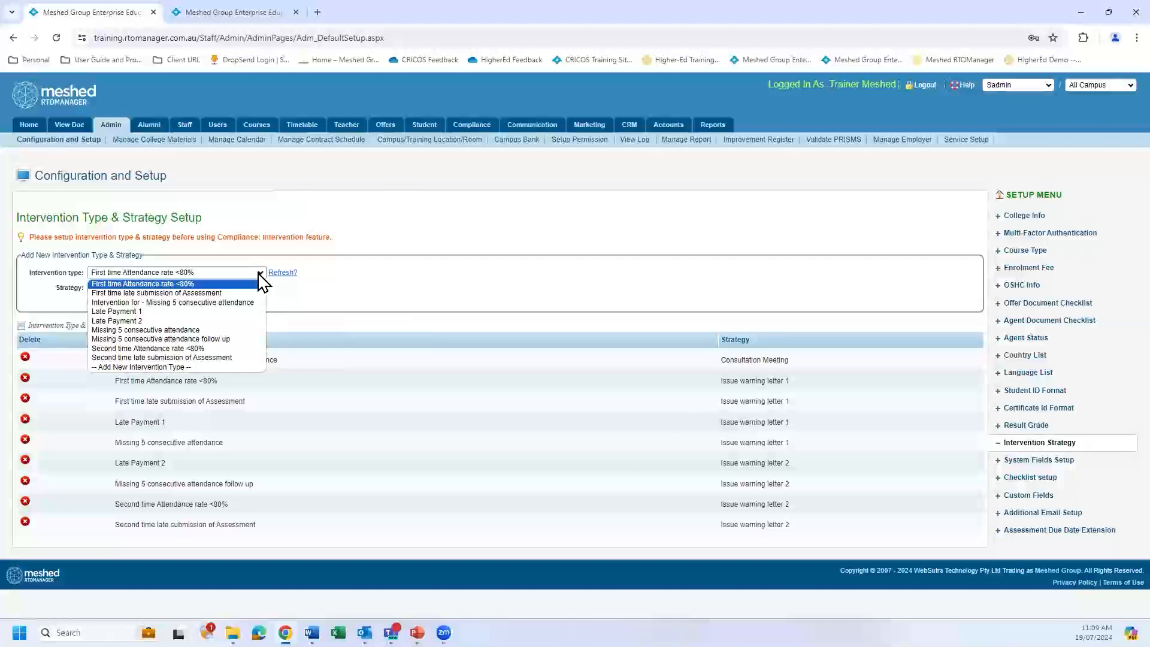
left_click(362, 372)
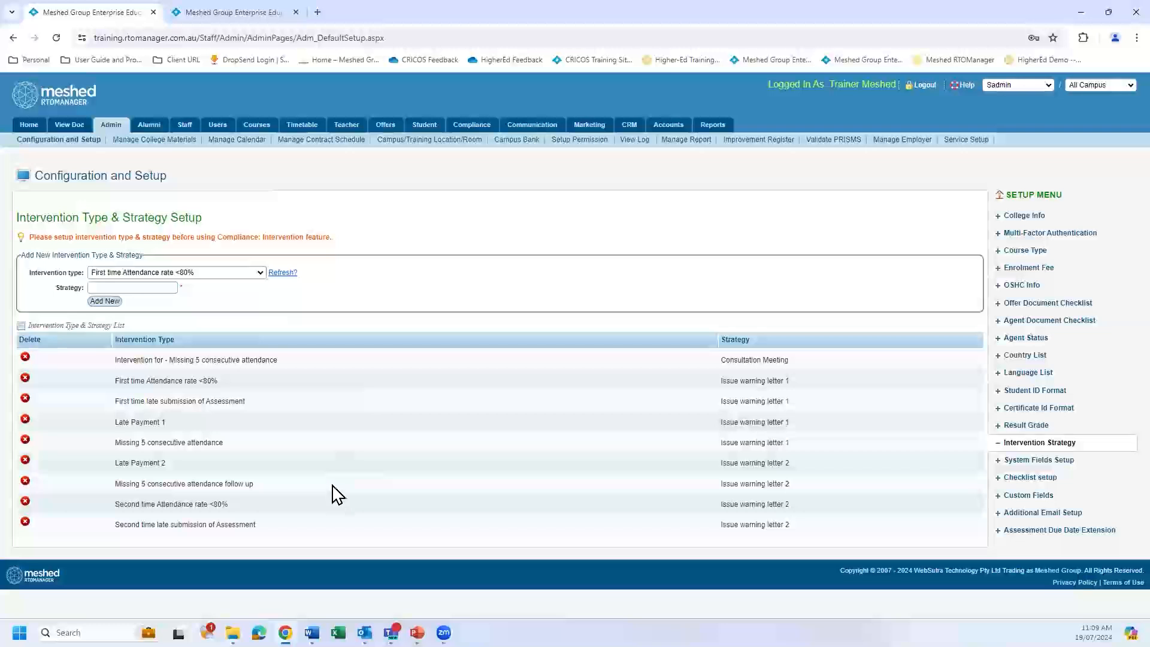
left_click(261, 274)
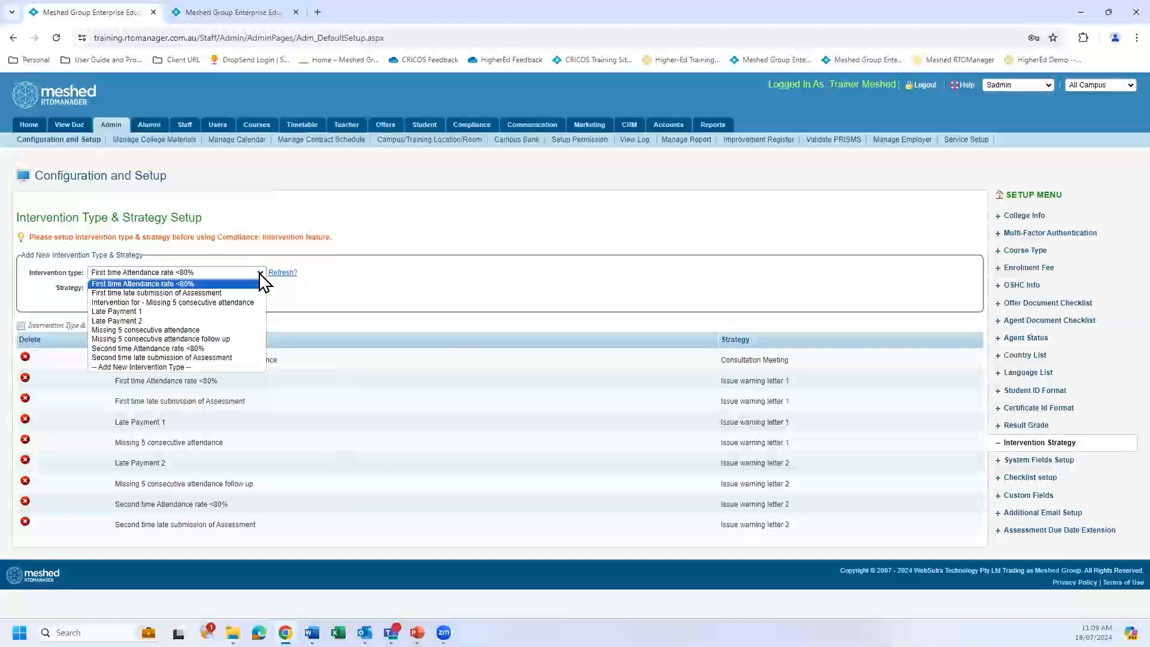
left_click(152, 367)
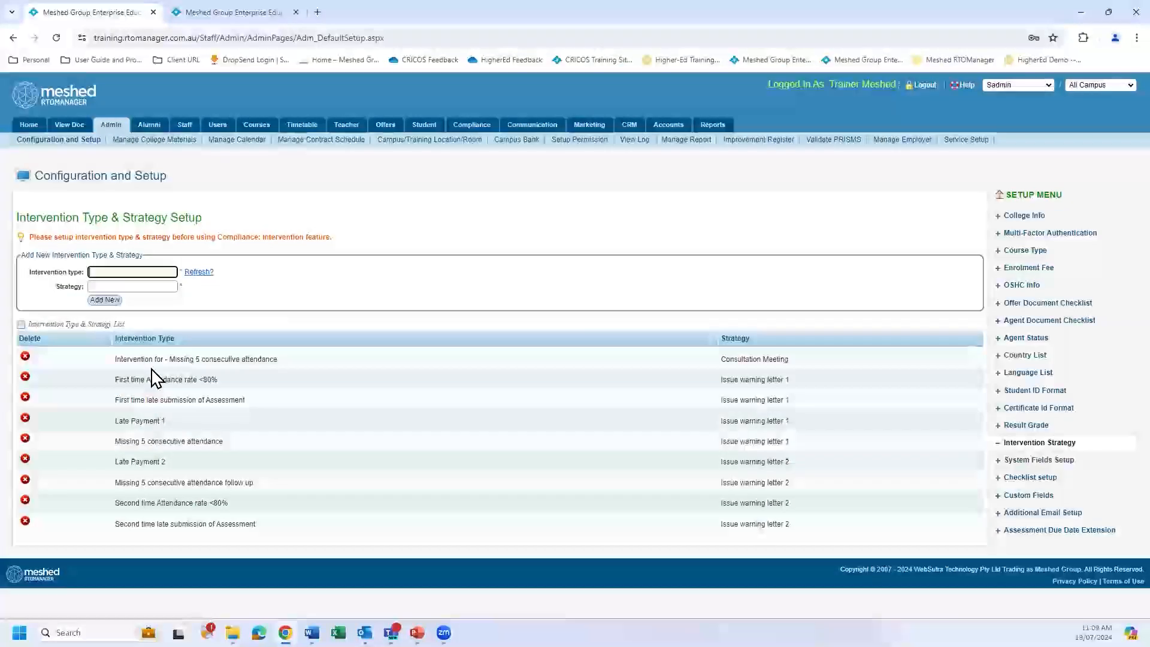
Name the new intervention type "Attendance less then 50%".
left_click(138, 271)
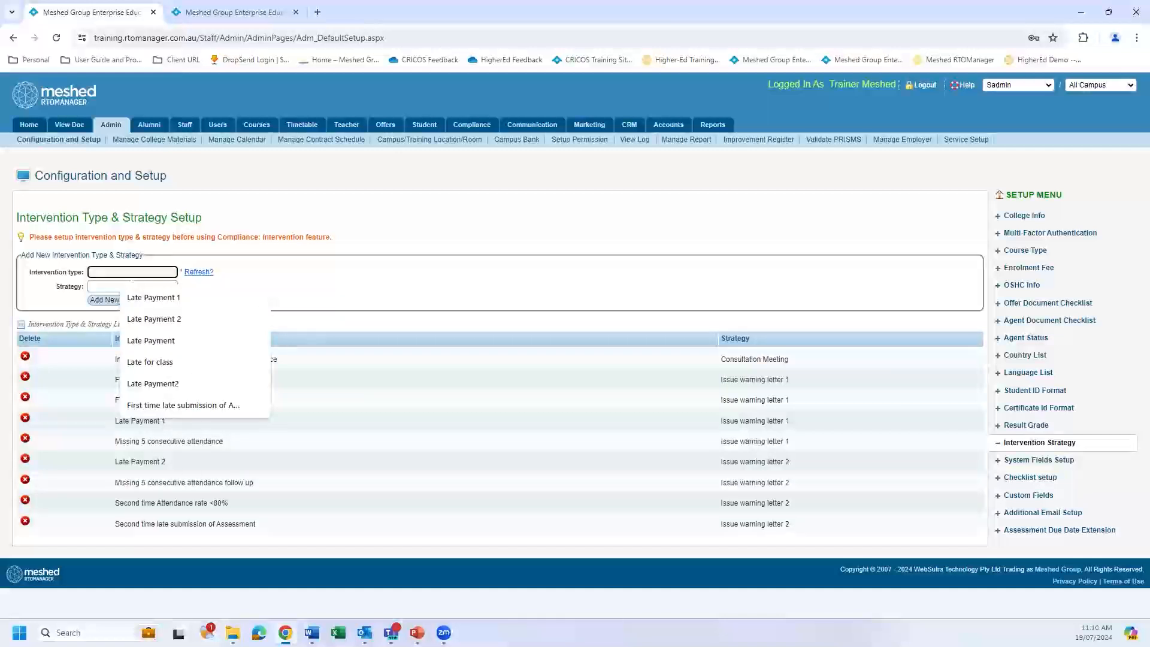
left_click(152, 271)
type("Attan")
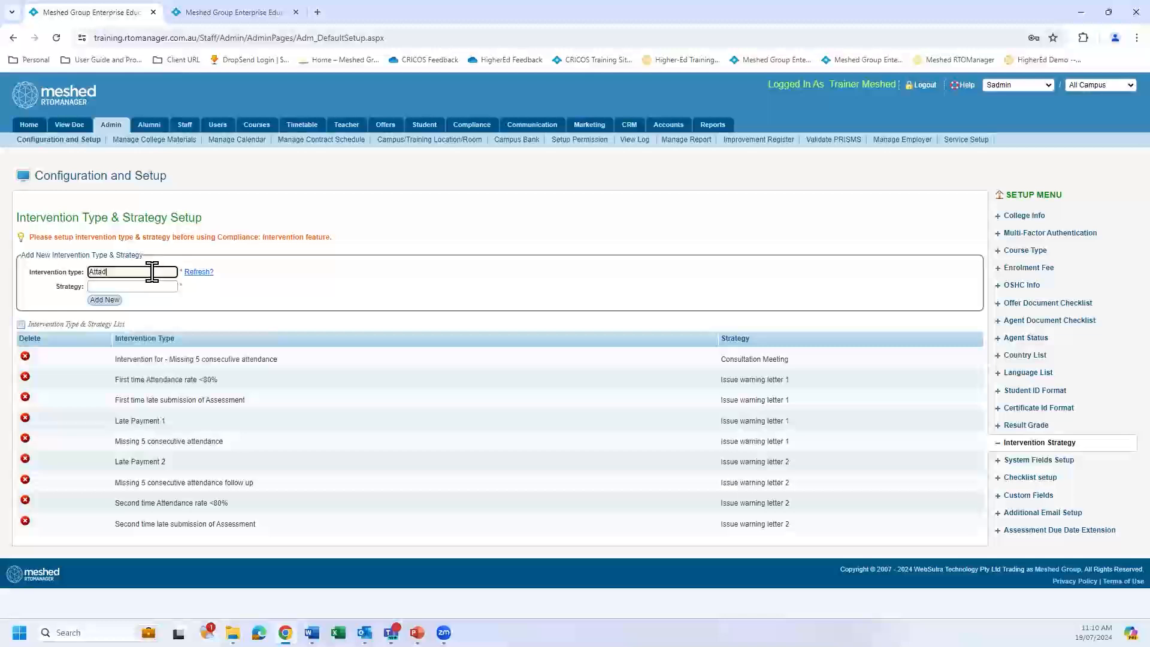
key("BackSpace")
key("BackSpace")
type("endance")
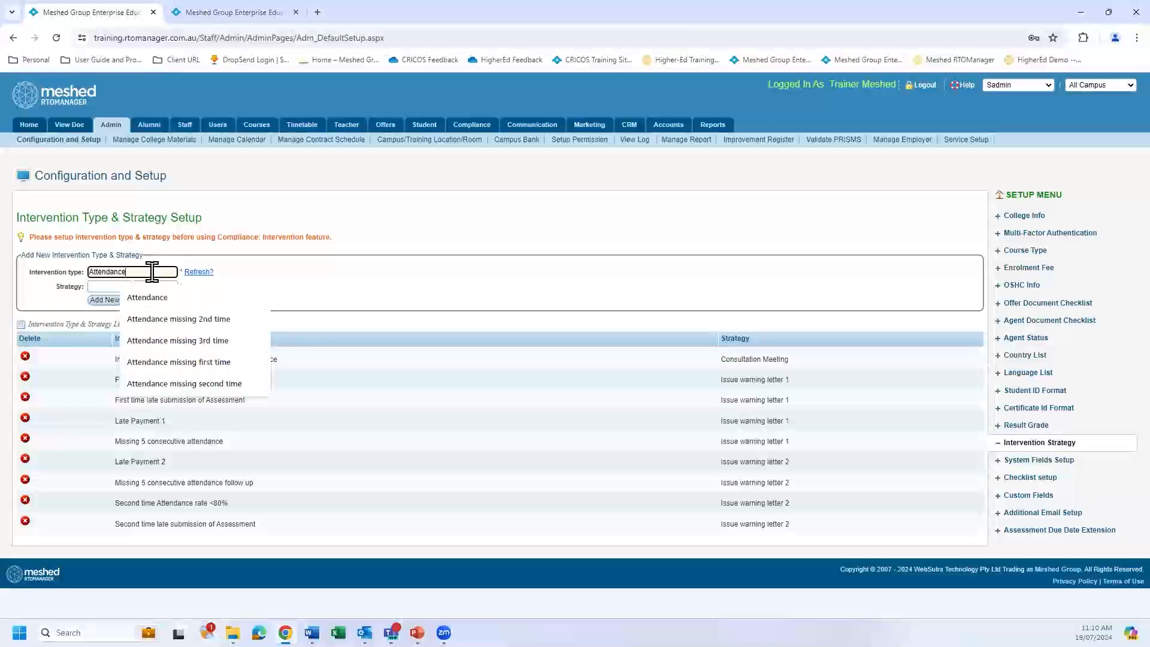
type(" less t")
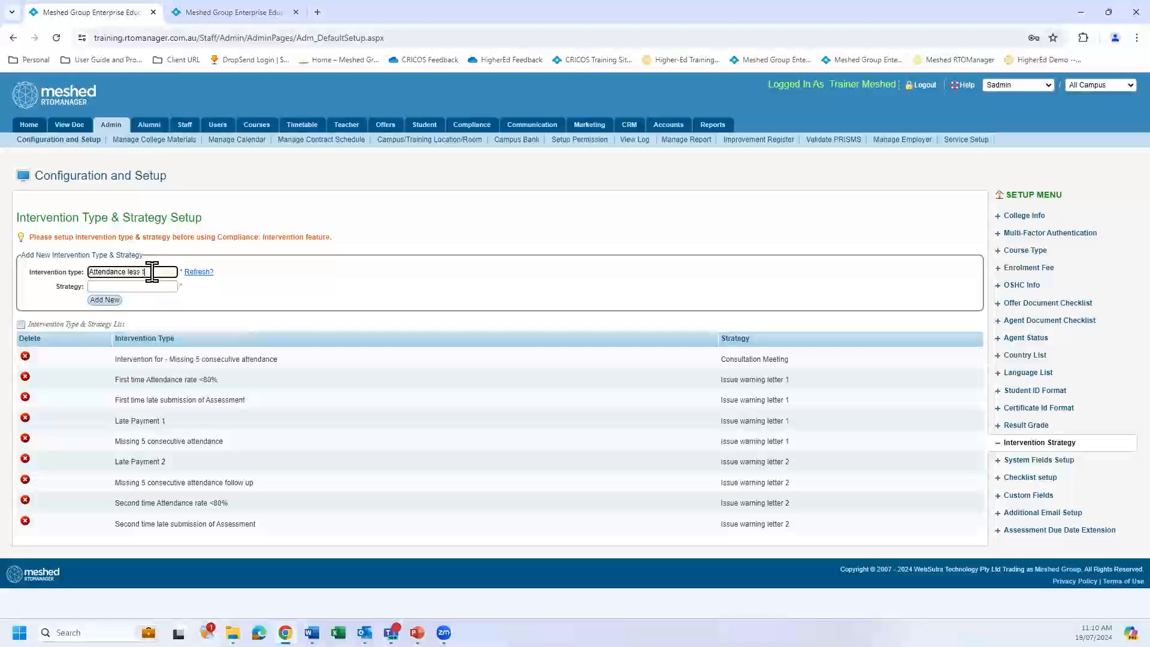
type("han 50%")
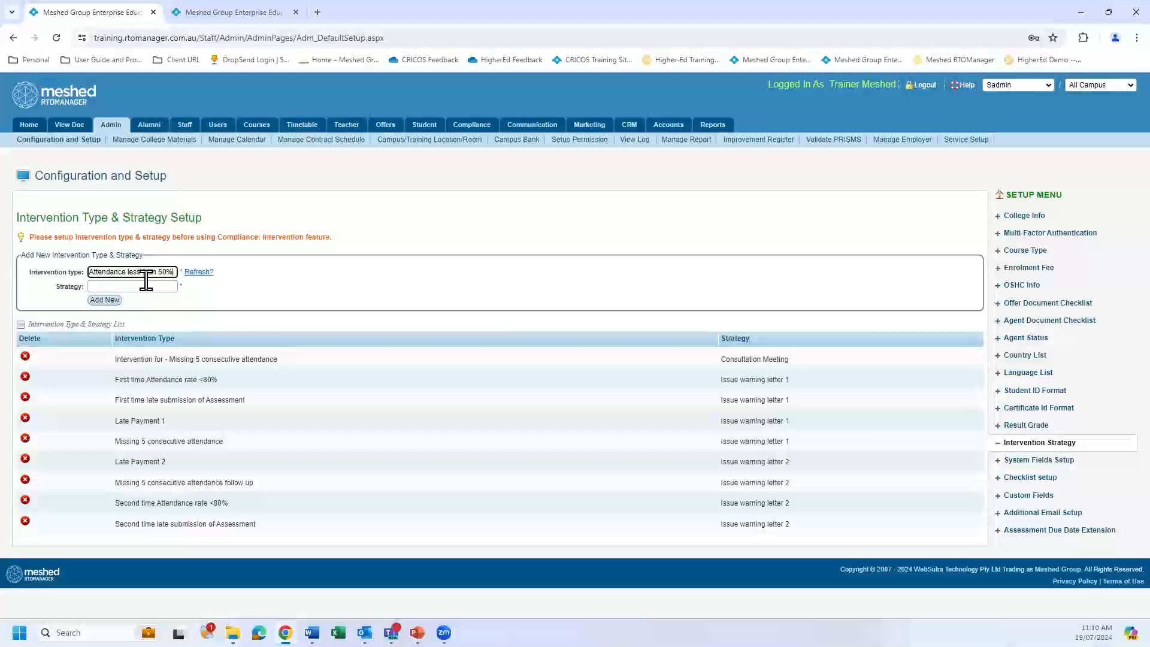
Set the strategy to "Issue warning letter 1" and add the new intervention type and strategy to the list.
left_click(152, 285)
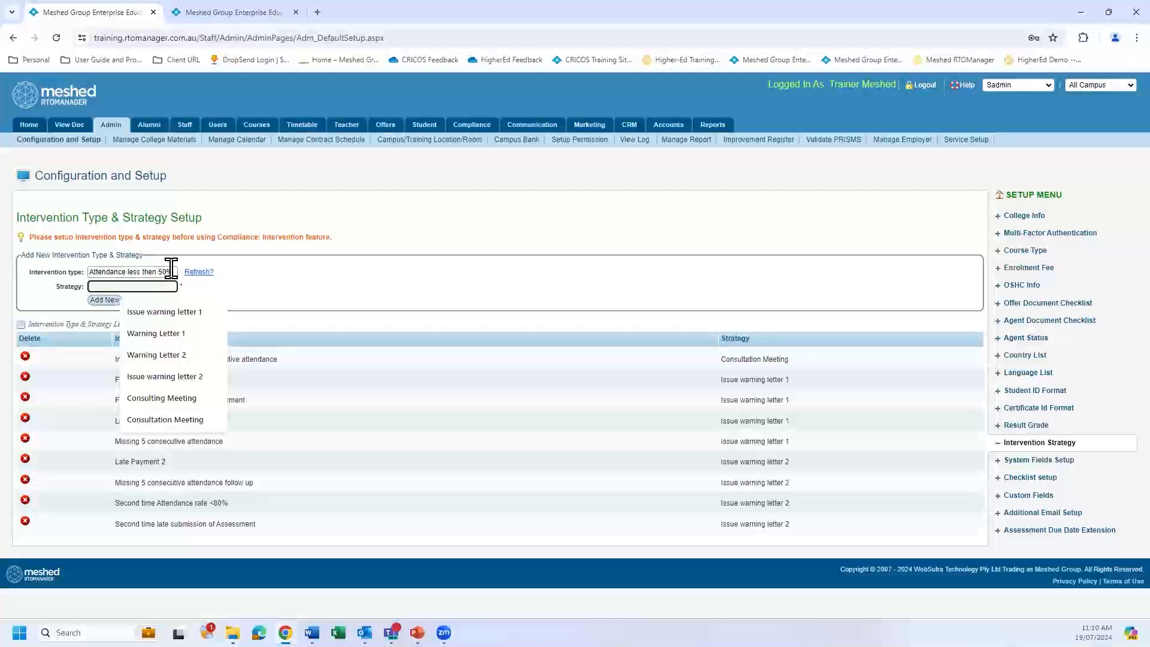
left_click(317, 294)
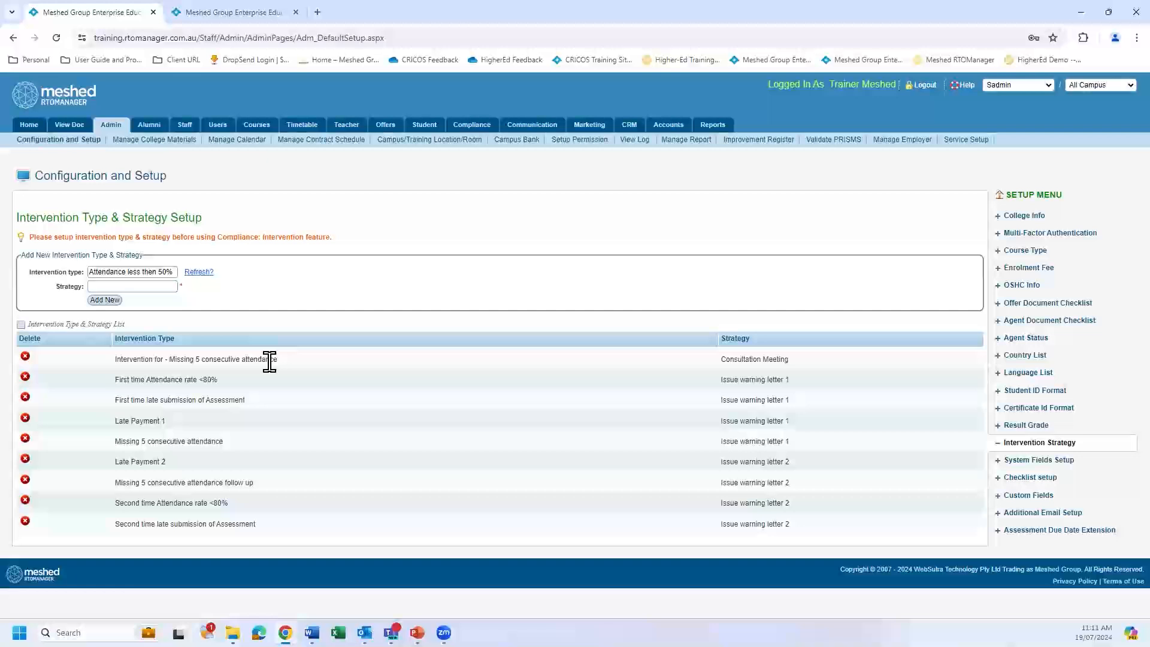
left_click(155, 286)
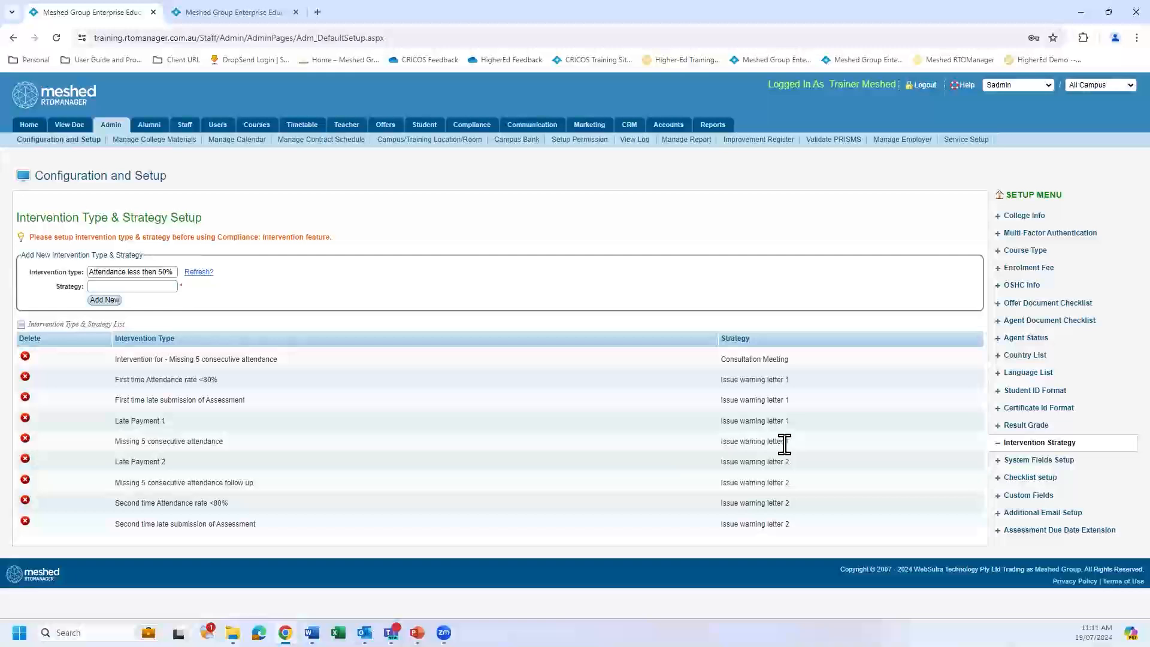
left_click(127, 285)
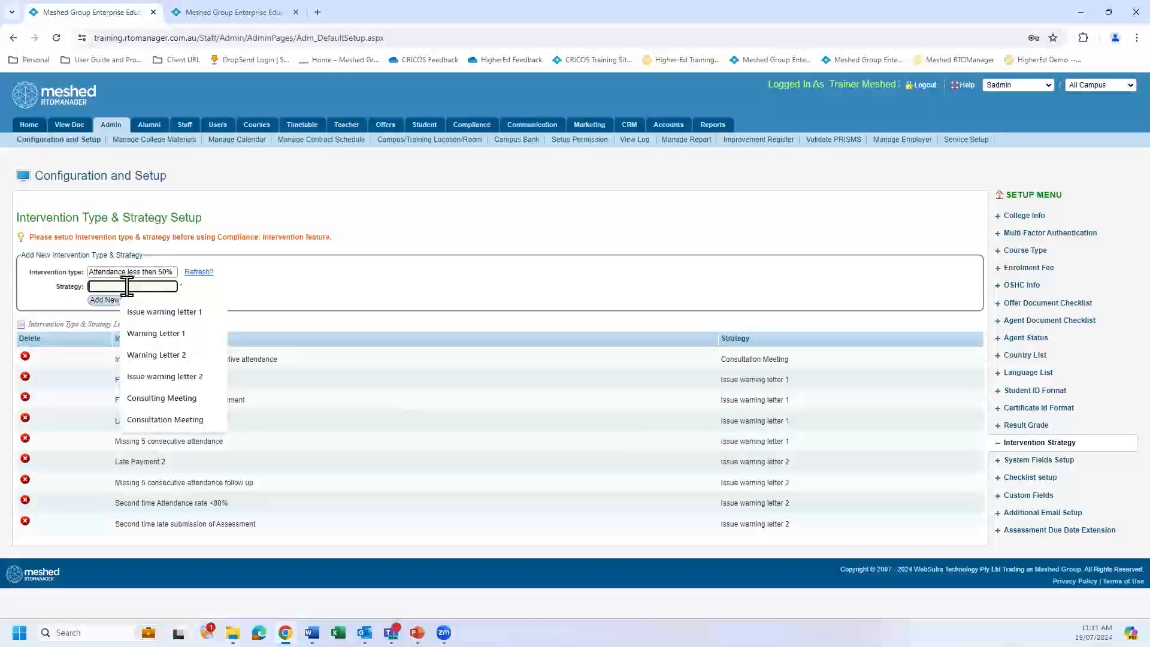
left_click(152, 323)
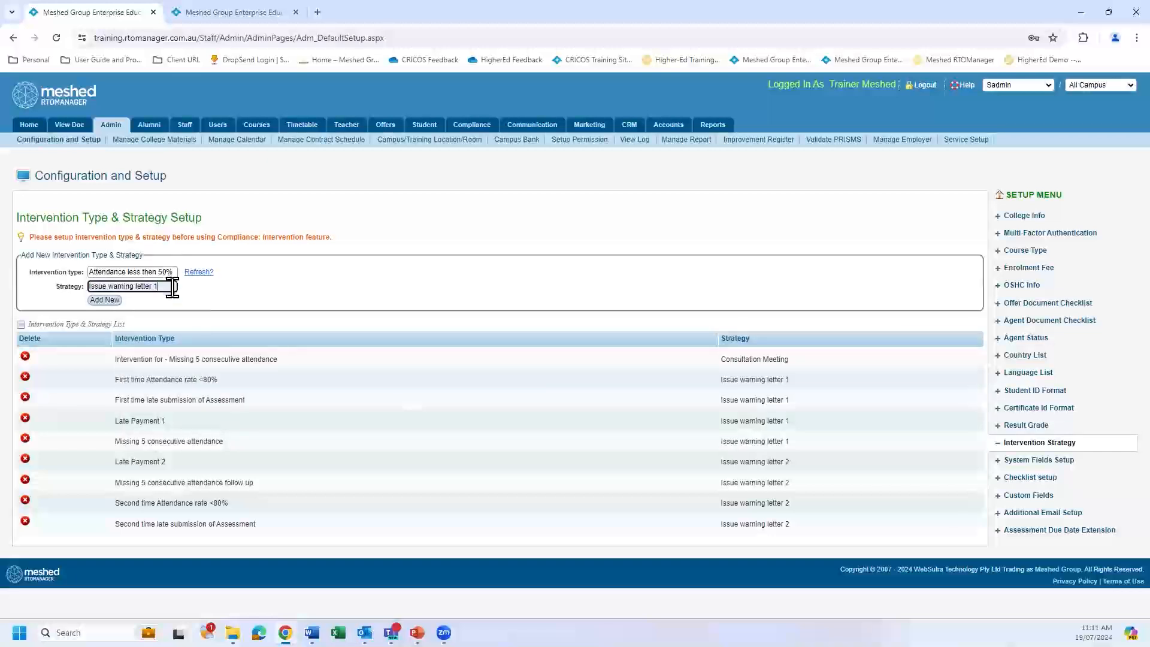
left_click(105, 300)
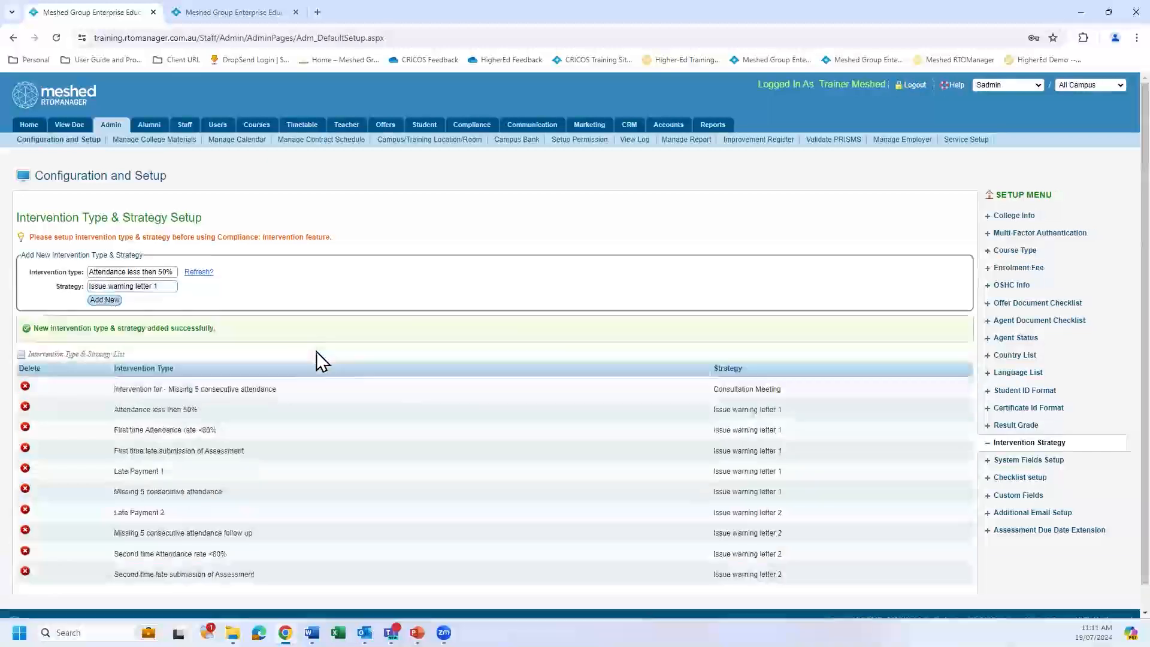
scroll(327, 408, "down", 1)
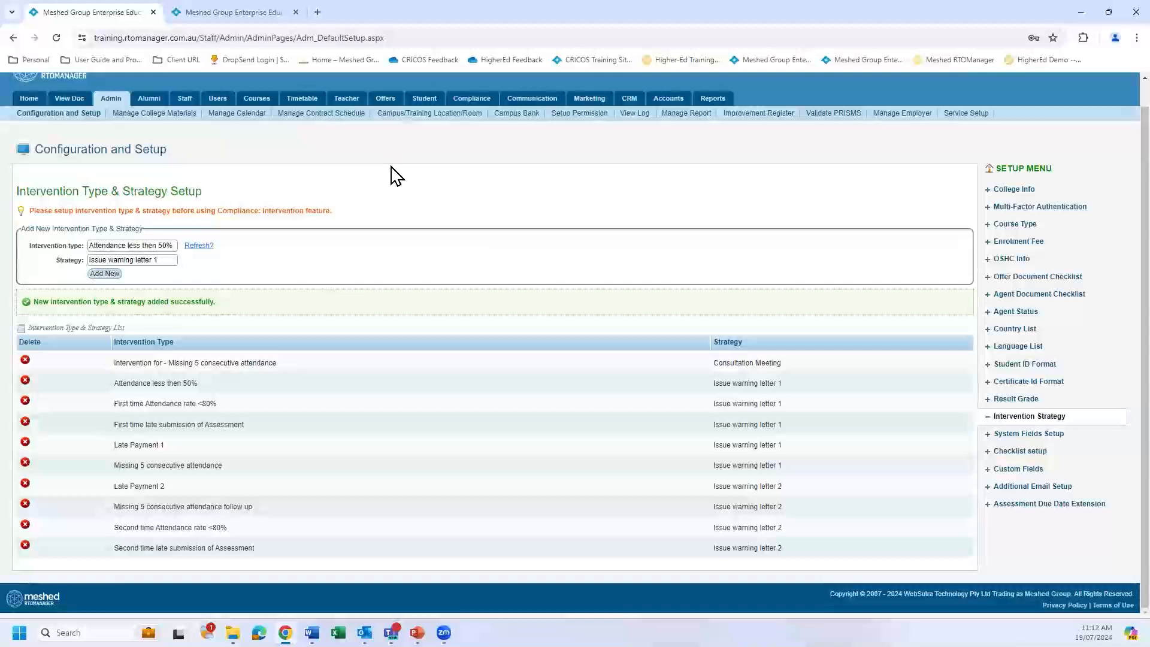
Switch to the other browser tab, start a fresh report in Generate Reports and set the category to StudentServices.
left_click(258, 14)
mouse_move(716, 129)
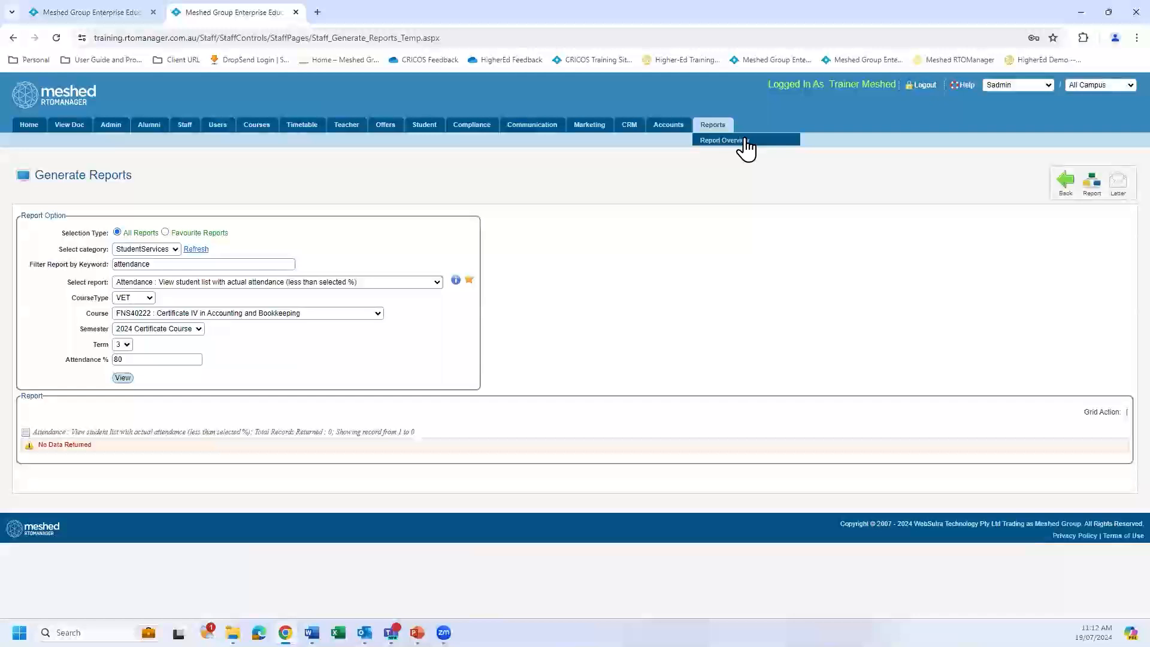
left_click(714, 126)
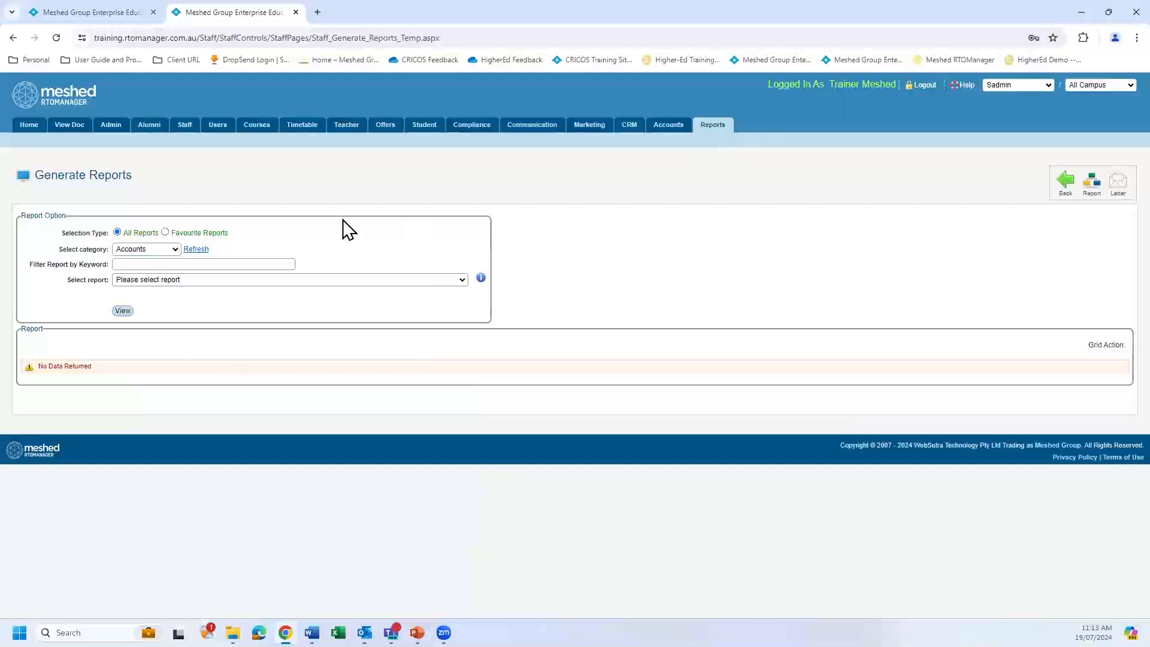
left_click(175, 249)
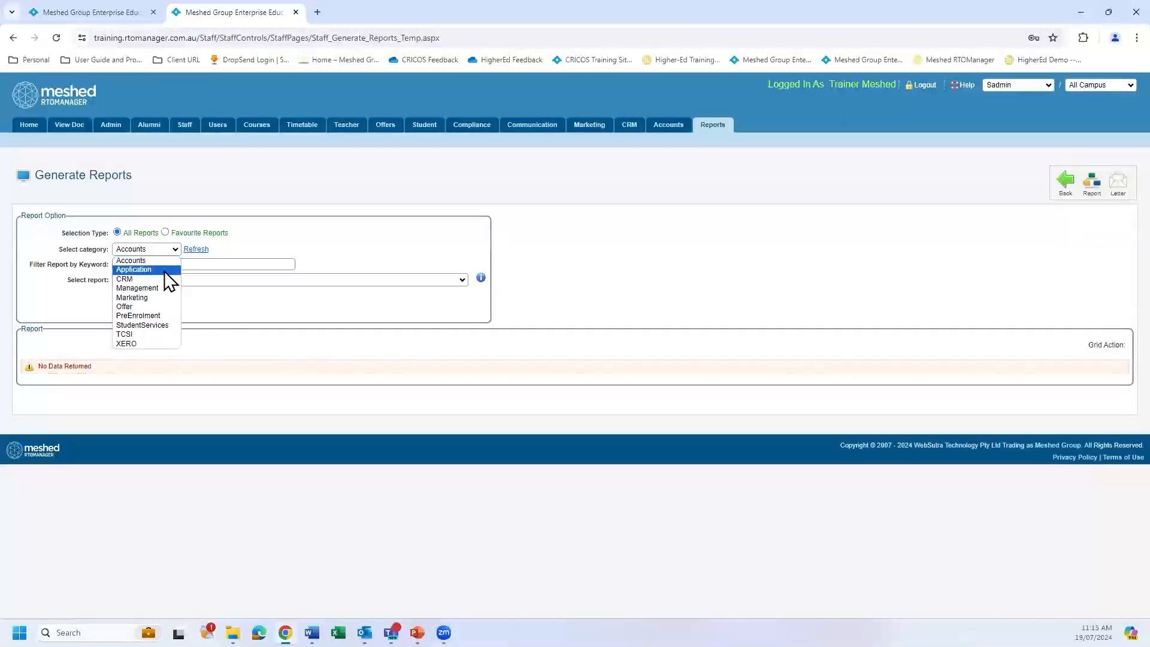
left_click(163, 327)
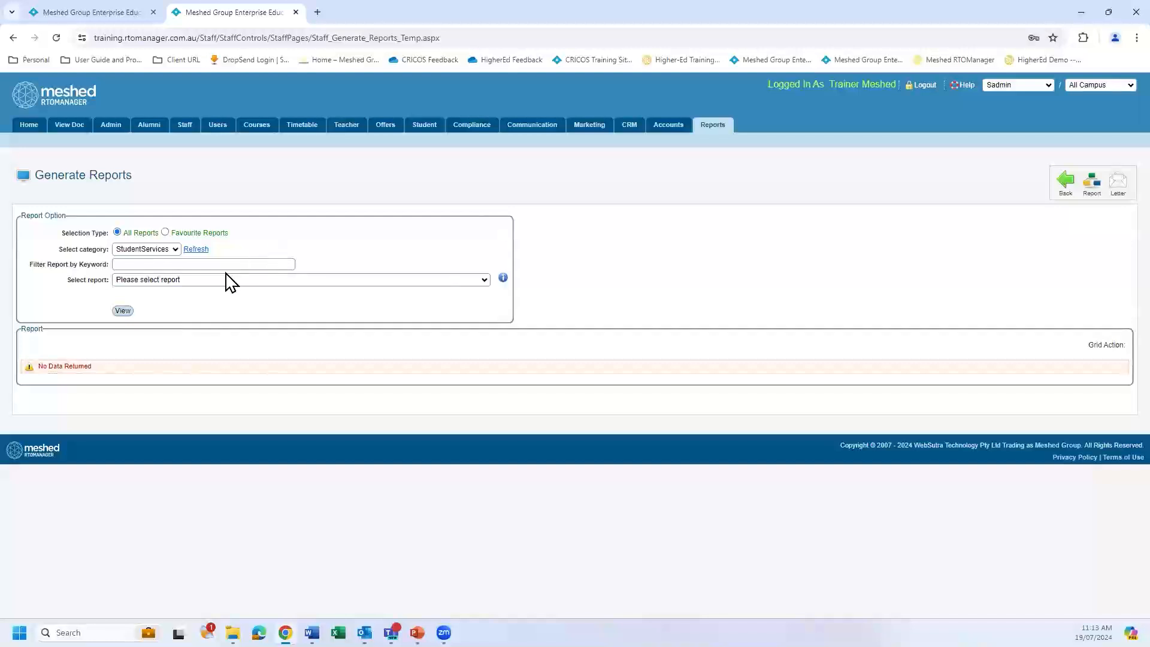
Filter the student services reports by the keyword "five conse" and check the matching report options.
left_click(230, 263)
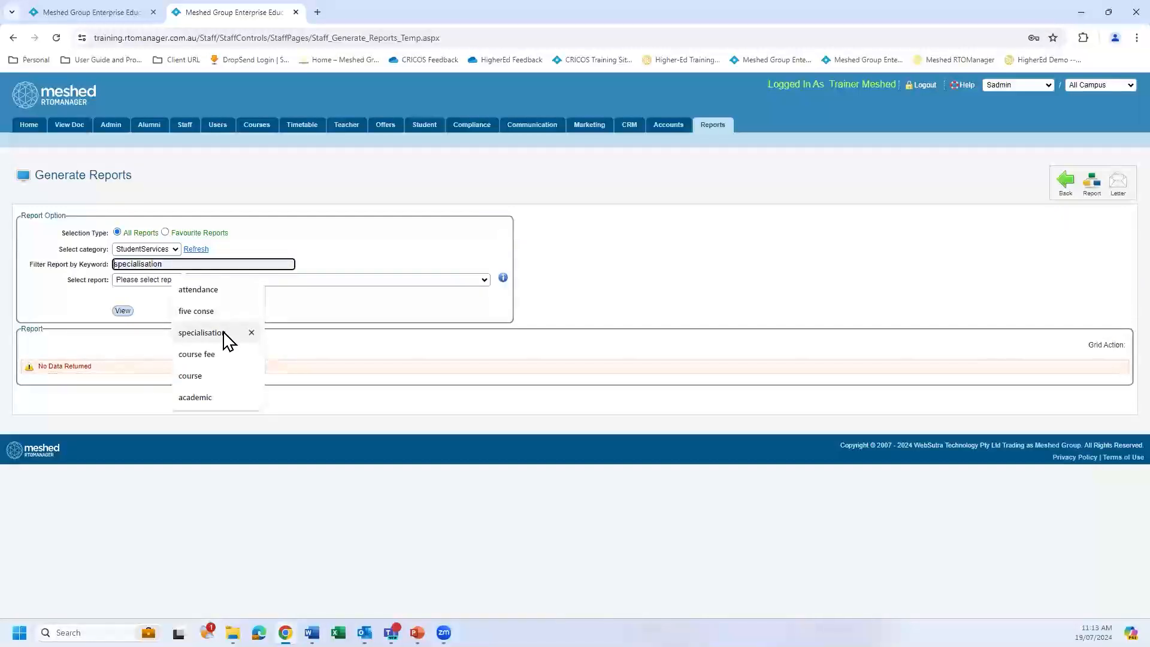
left_click(213, 317)
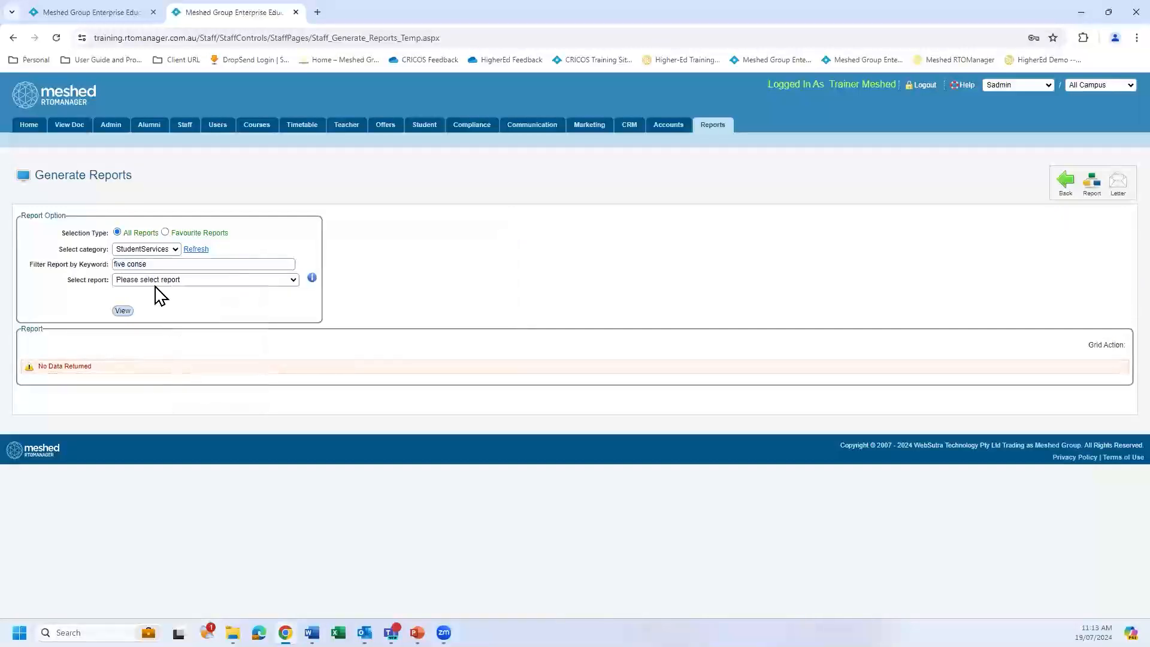
left_click(294, 280)
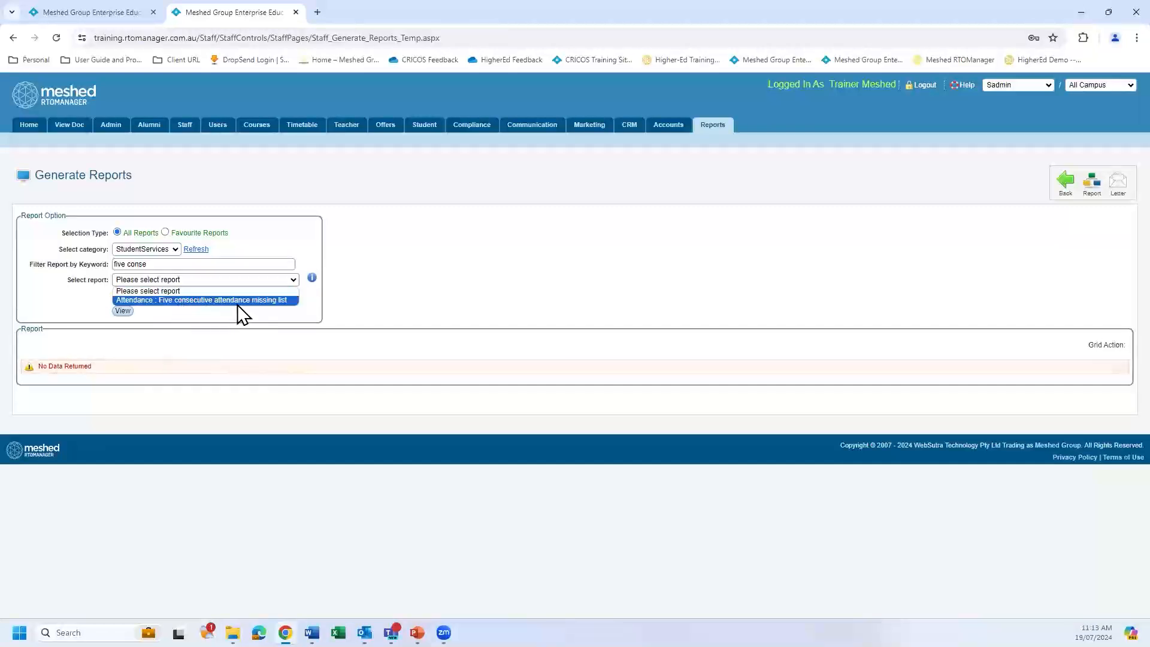
left_click(257, 252)
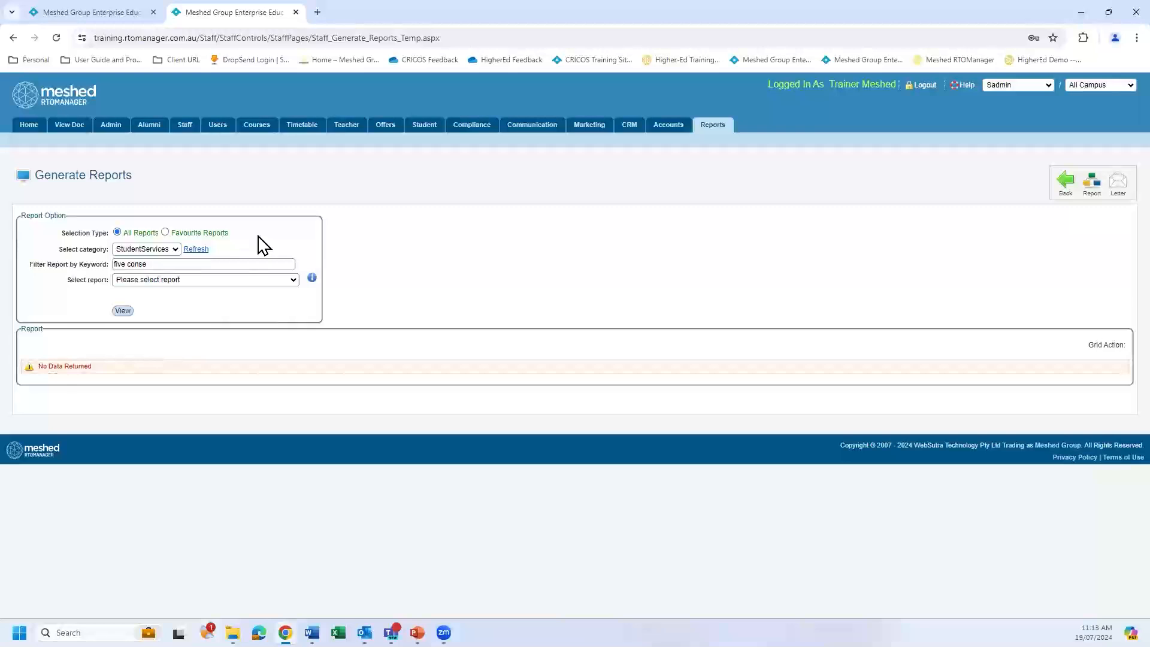
Filter the reports by the keyword "academic" and review the available reports on students failing 50% of assessments or subjects.
left_click(209, 265)
left_click_drag(209, 264, 110, 266)
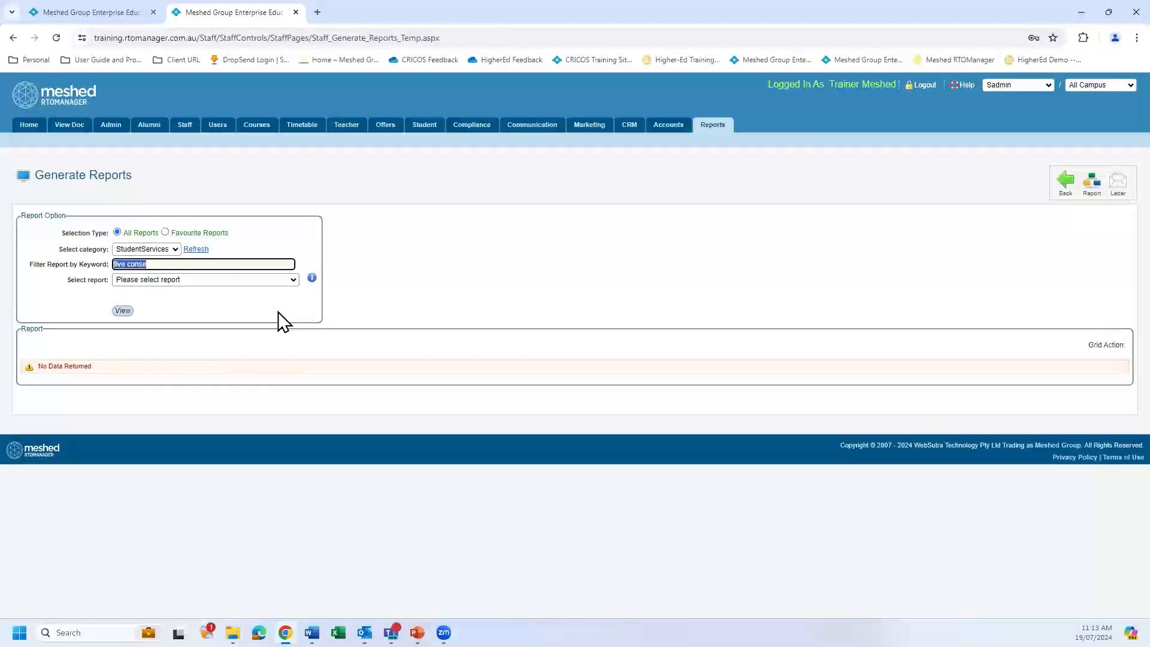
type("a")
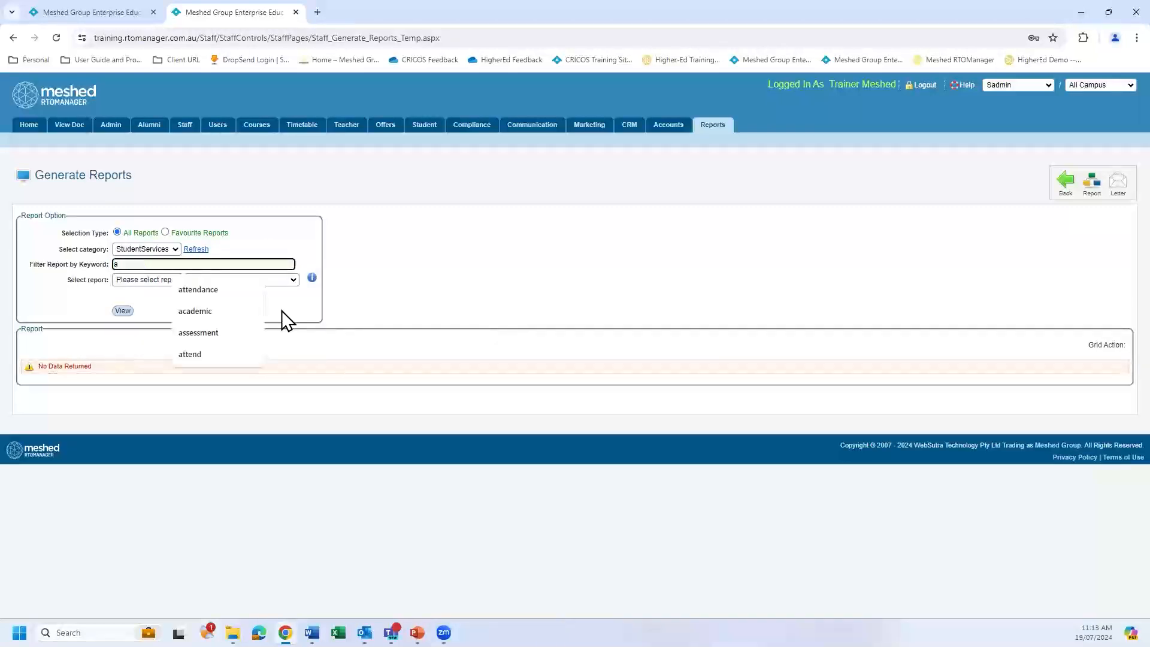
type("cademic")
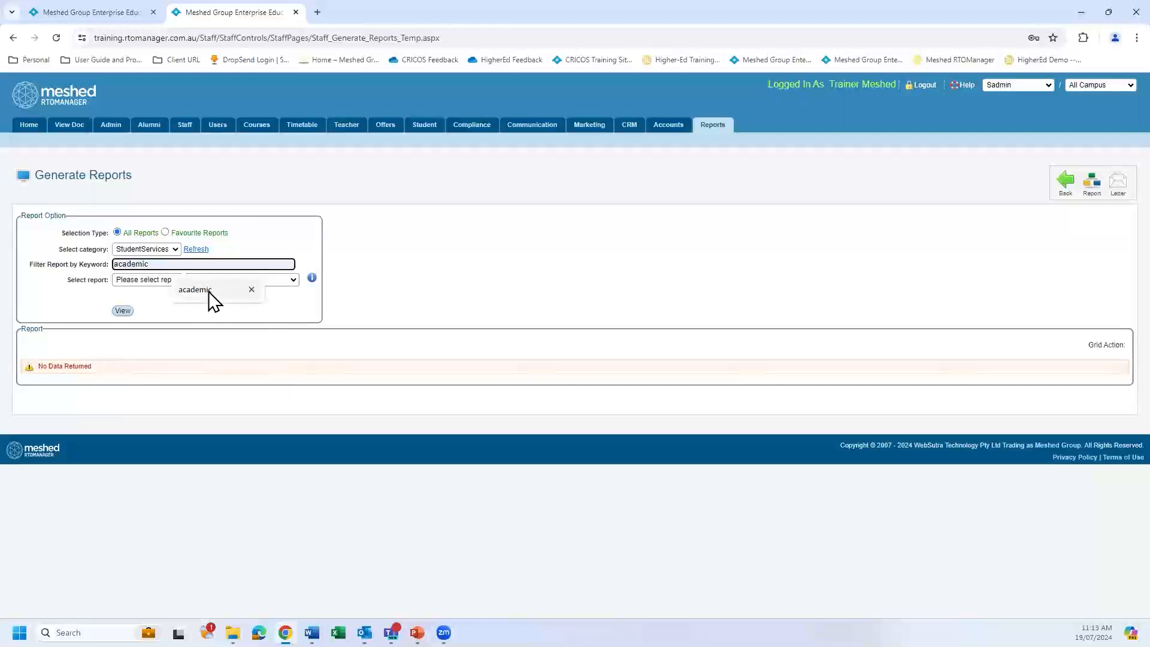
left_click(208, 291)
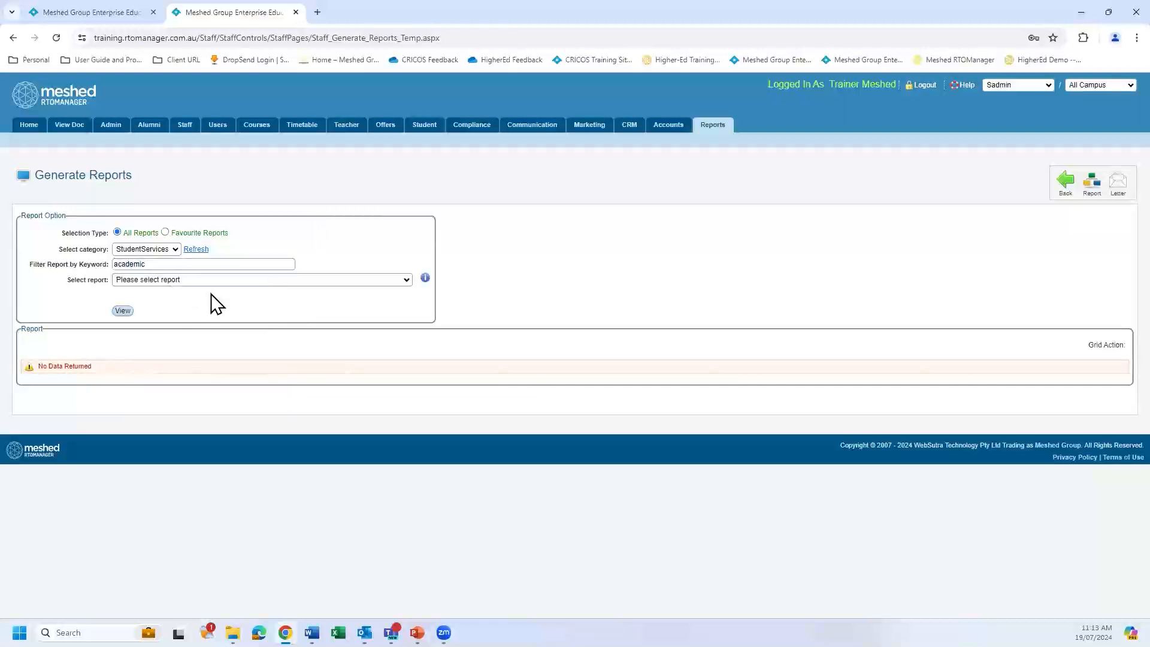
left_click(407, 280)
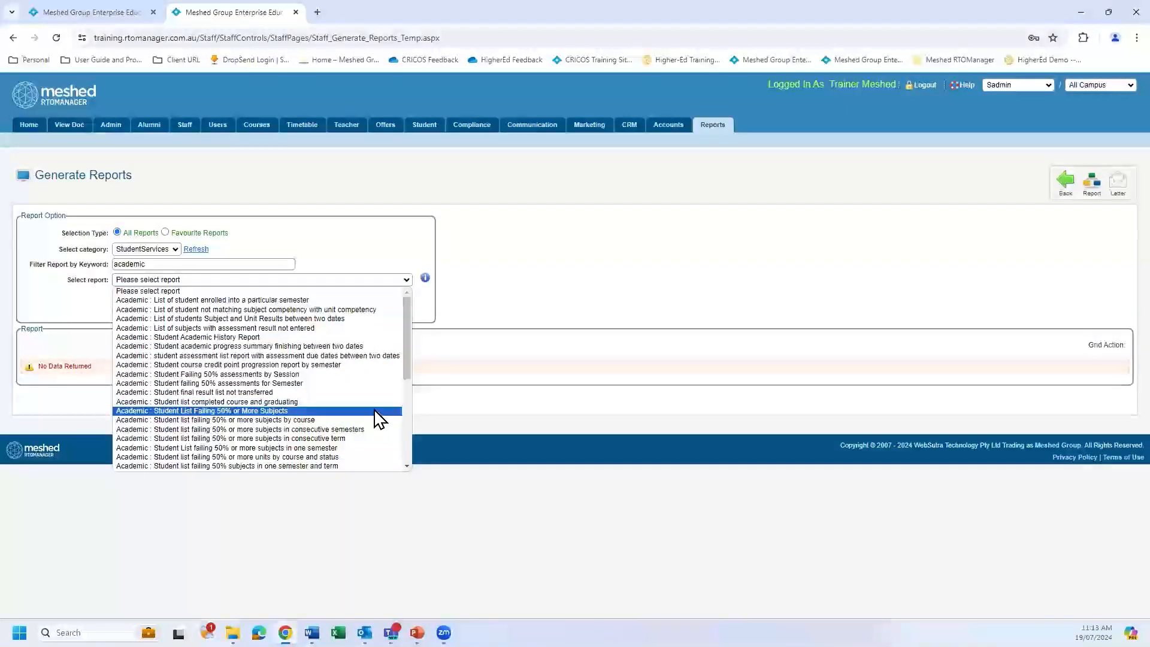
key("Up")
key("Up")
key("Up")
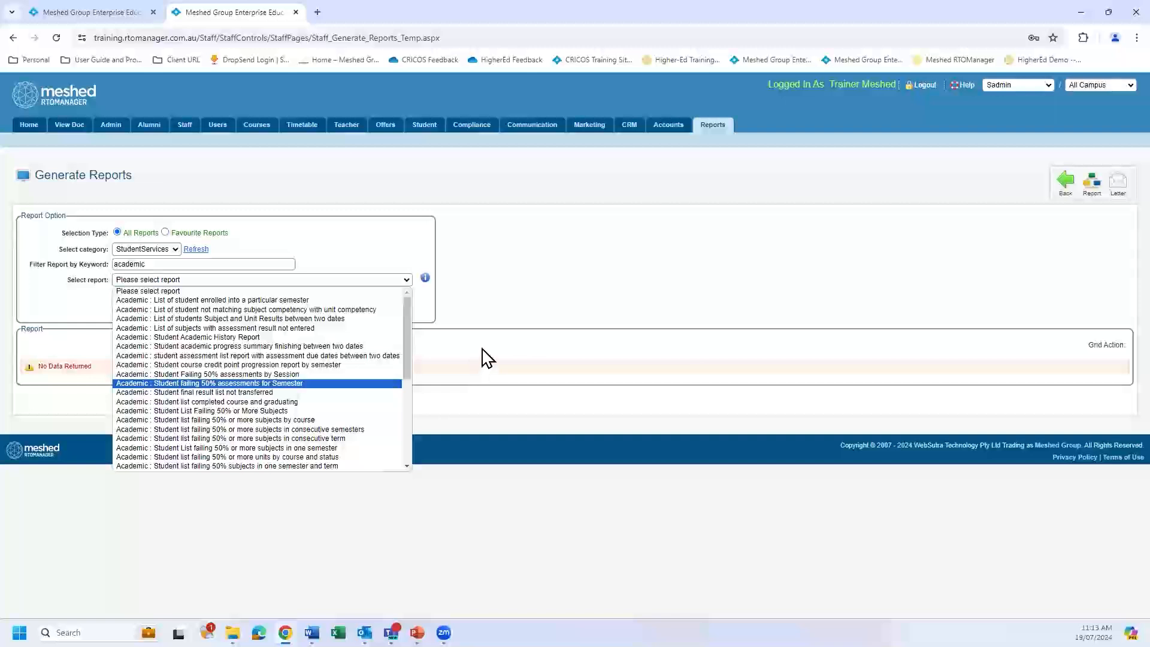
left_click(488, 357)
Filter the reports by "five conse" and select "Attendance : Five consecutive attendance missing list".
double_click(168, 264)
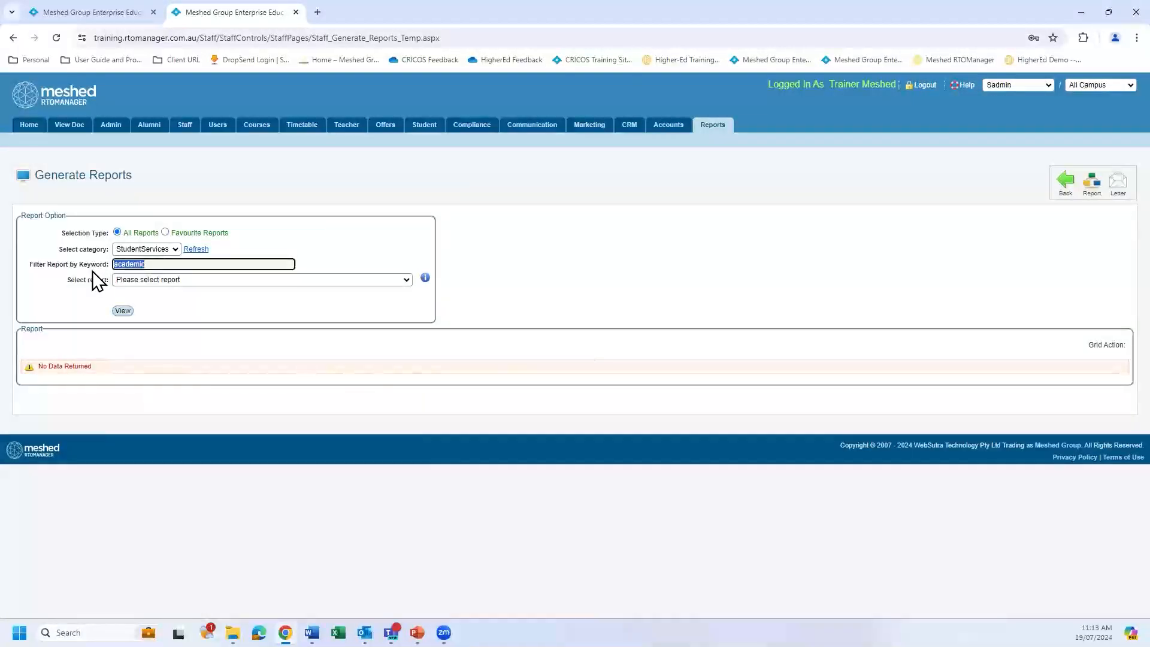
type("five conse")
left_click(187, 289)
left_click(293, 280)
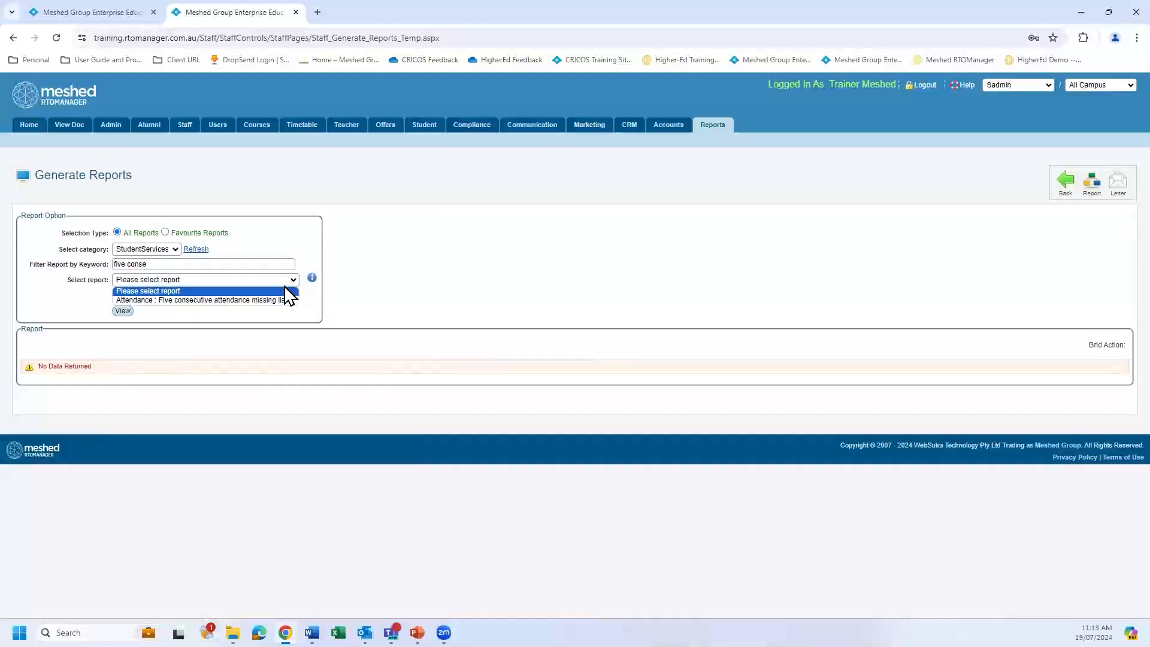
left_click(262, 304)
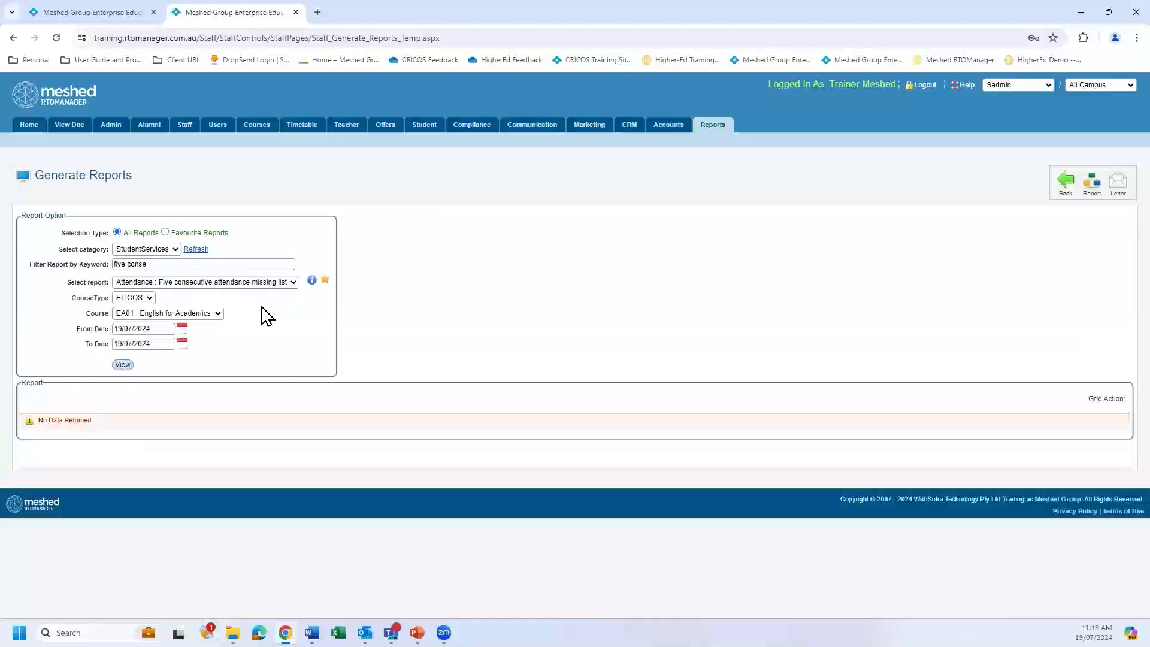
Set the report's course type to VET and the course to "FNS40222 : Certificate IV in Accounting and Bookkeeping".
left_click(149, 298)
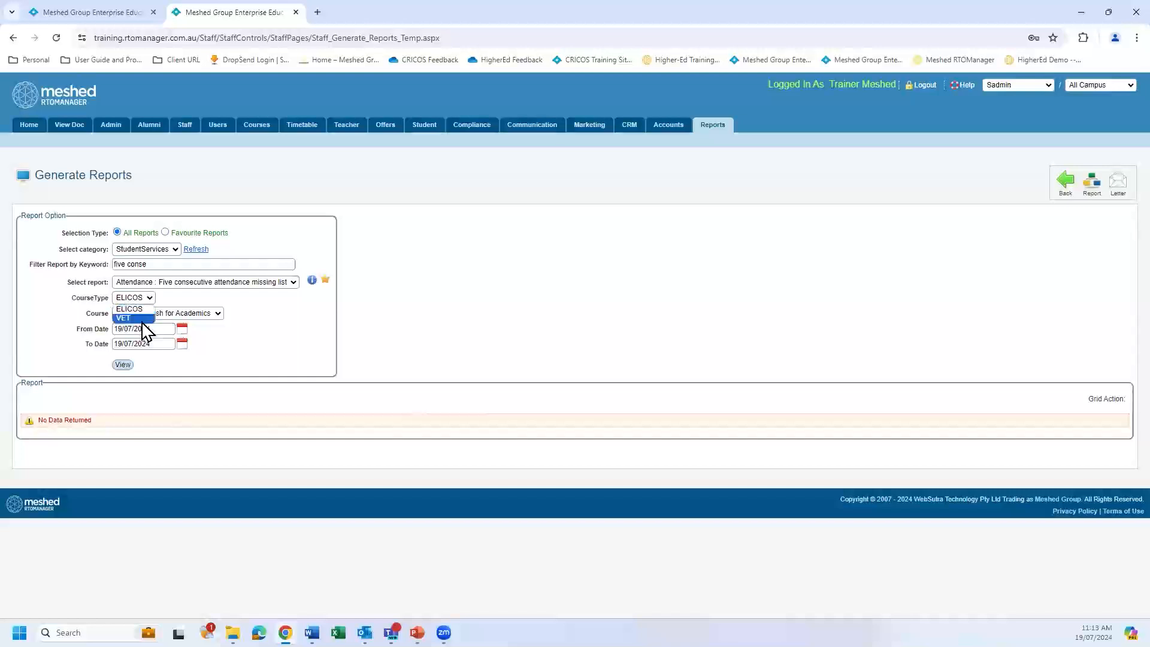
left_click(146, 318)
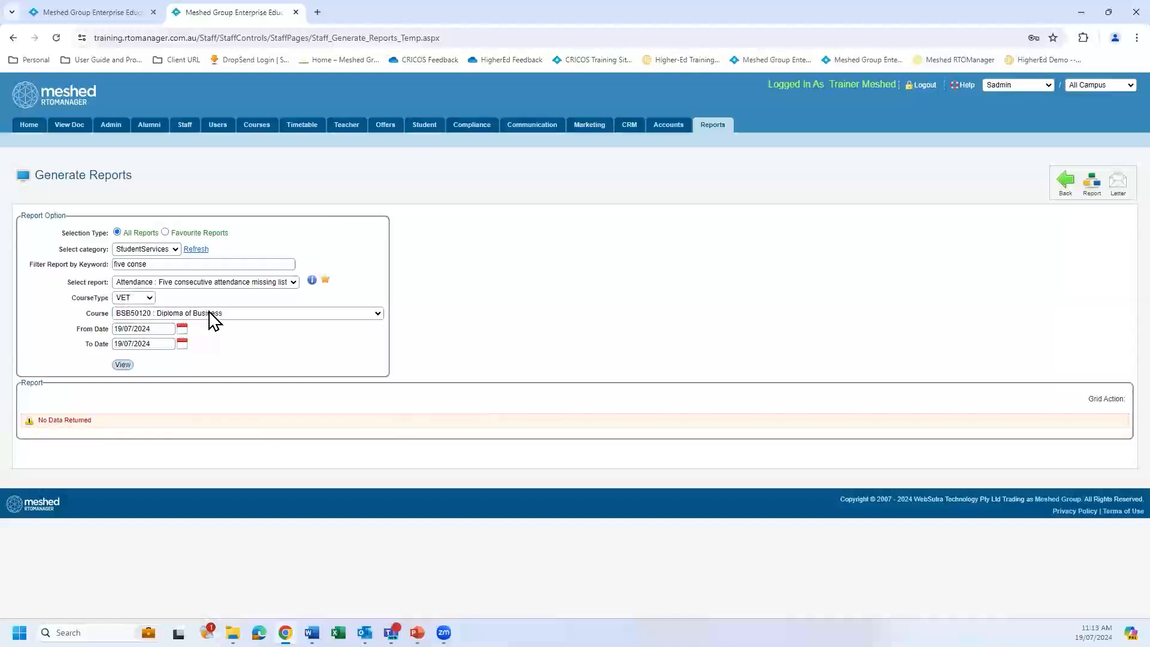
left_click(378, 314)
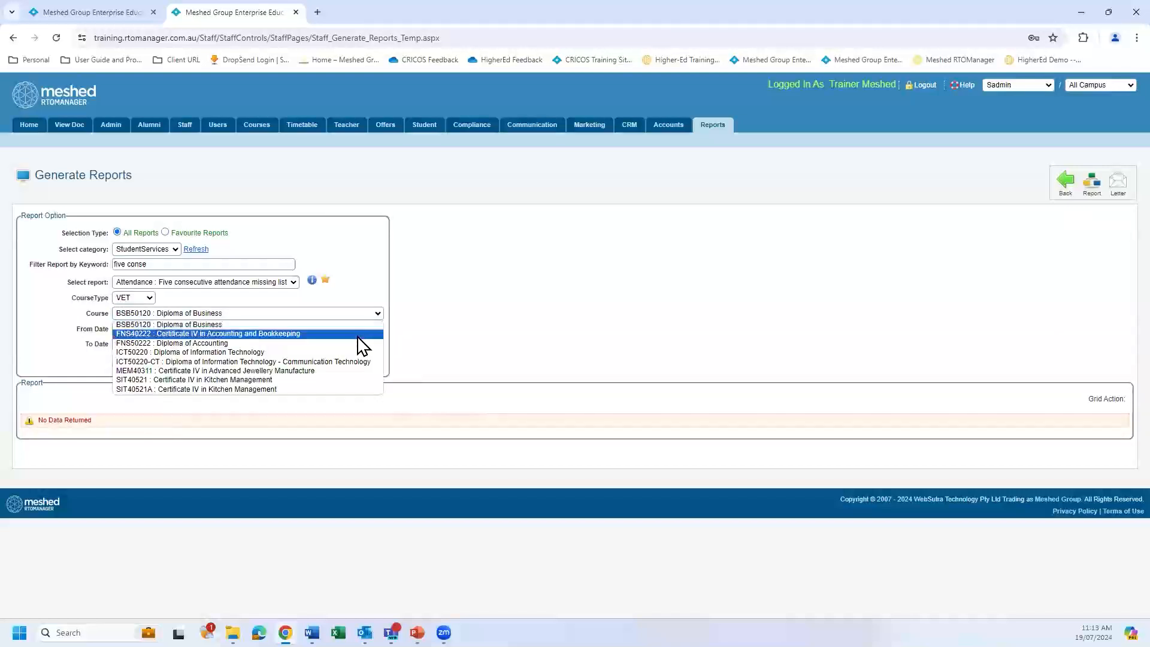
left_click(359, 334)
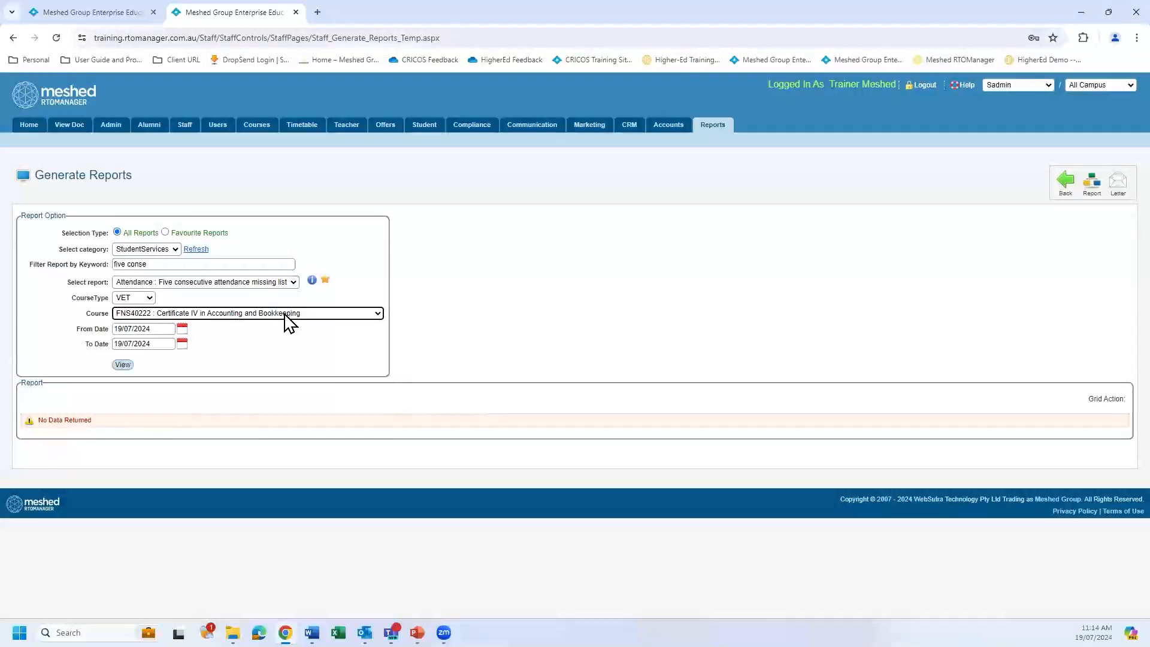
Set the report period from 01/01/2024 to 31/12/2024 and generate the report.
left_click(182, 344)
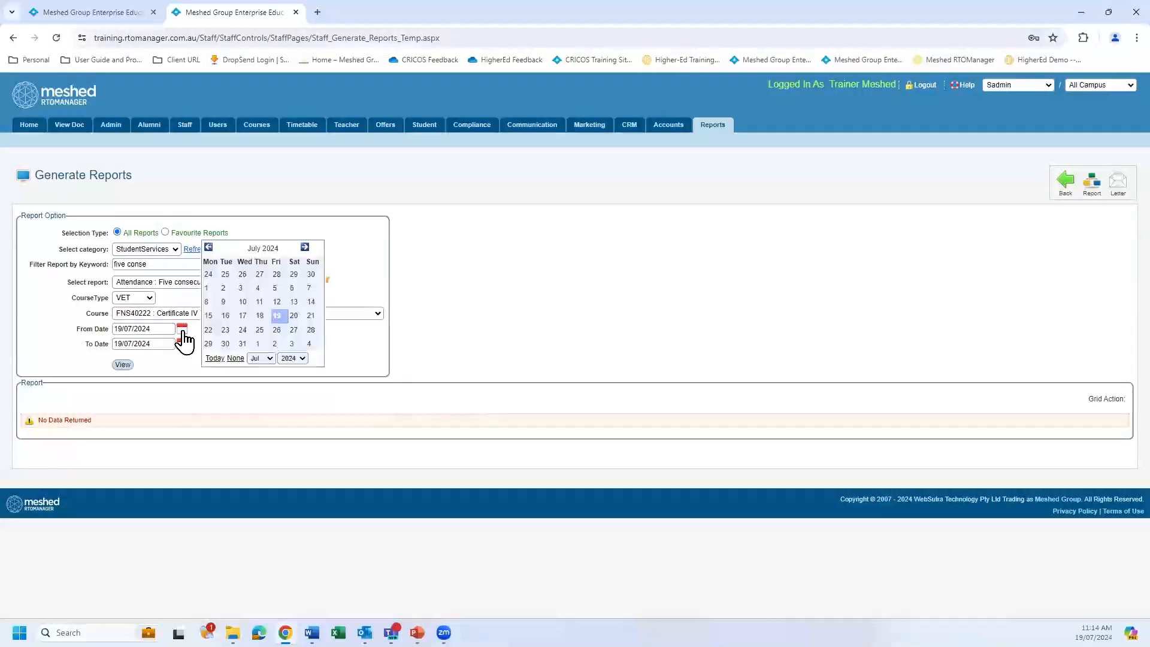
left_click(272, 360)
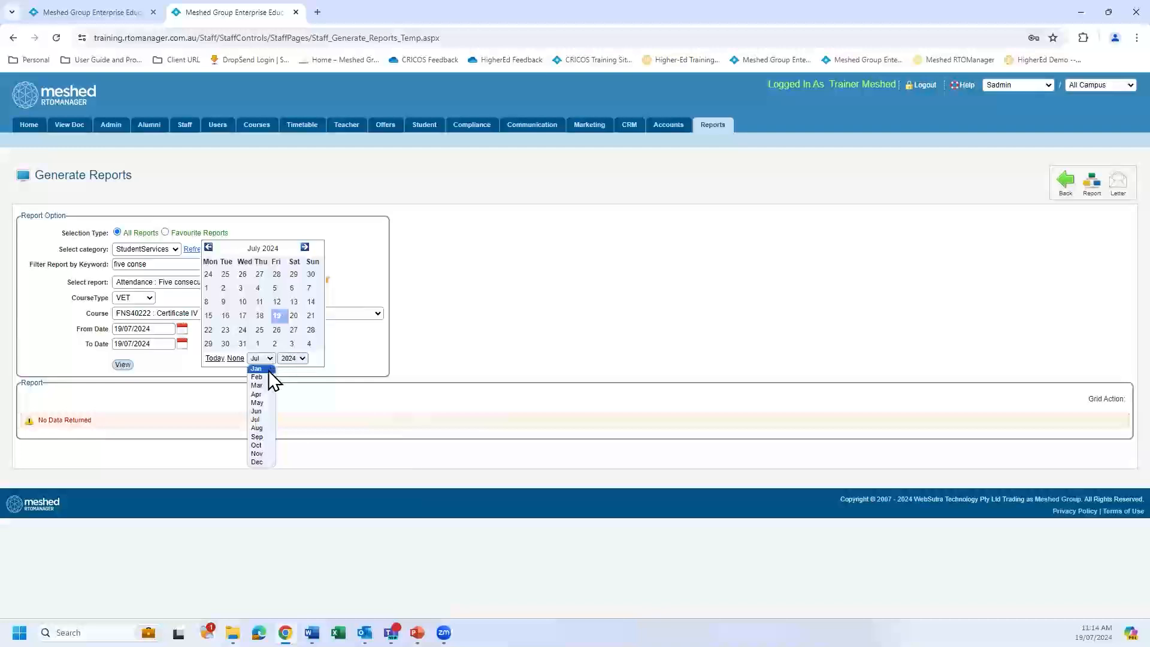
left_click(268, 370)
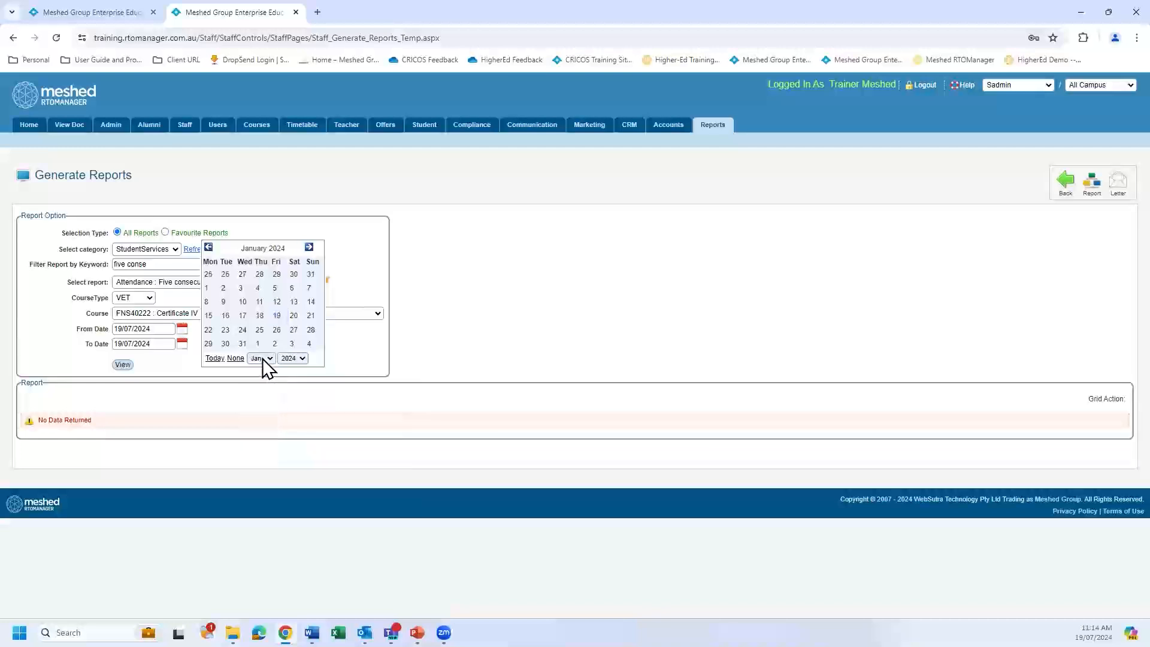
left_click(206, 289)
left_click(181, 344)
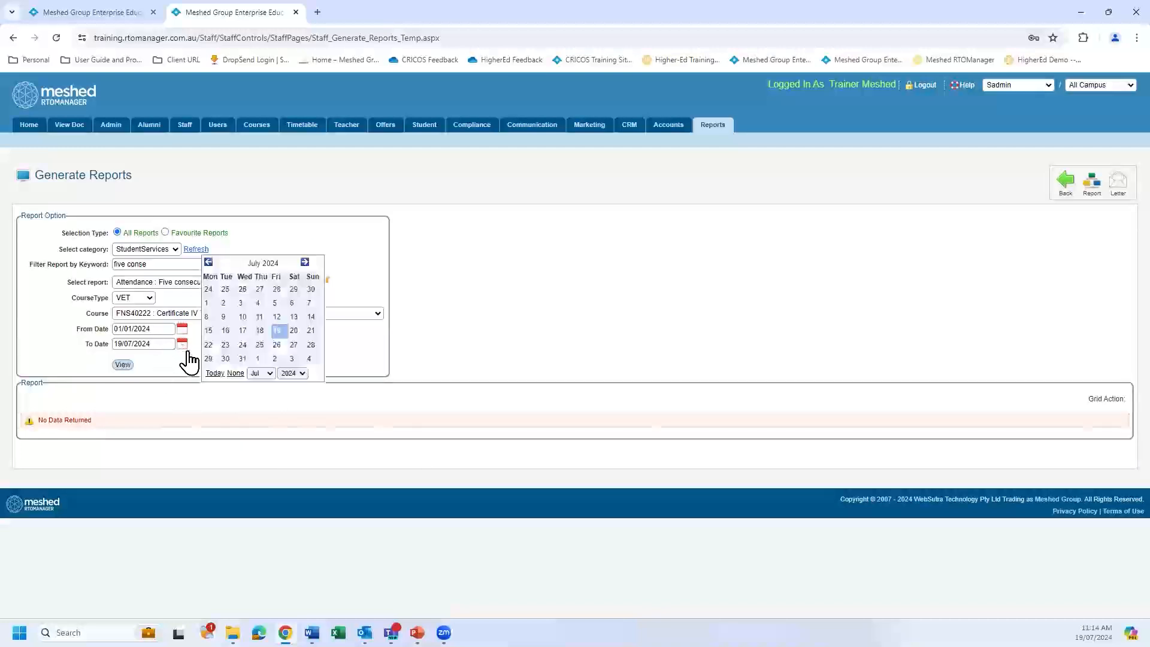
left_click(269, 373)
left_click(263, 477)
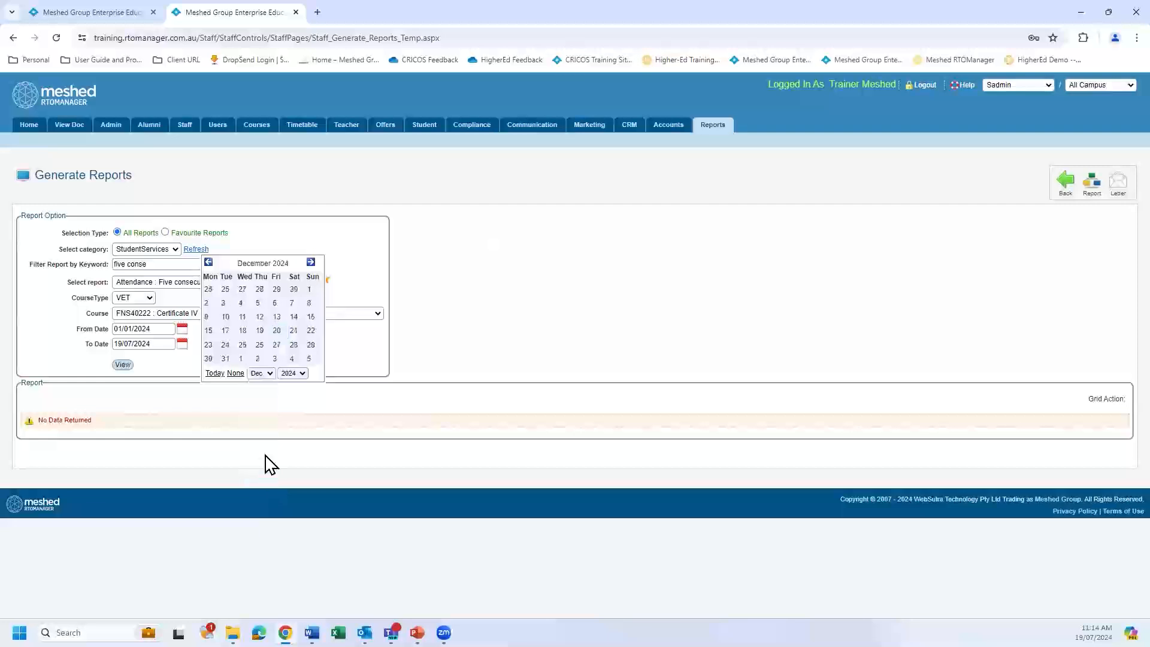
left_click(225, 359)
left_click(123, 365)
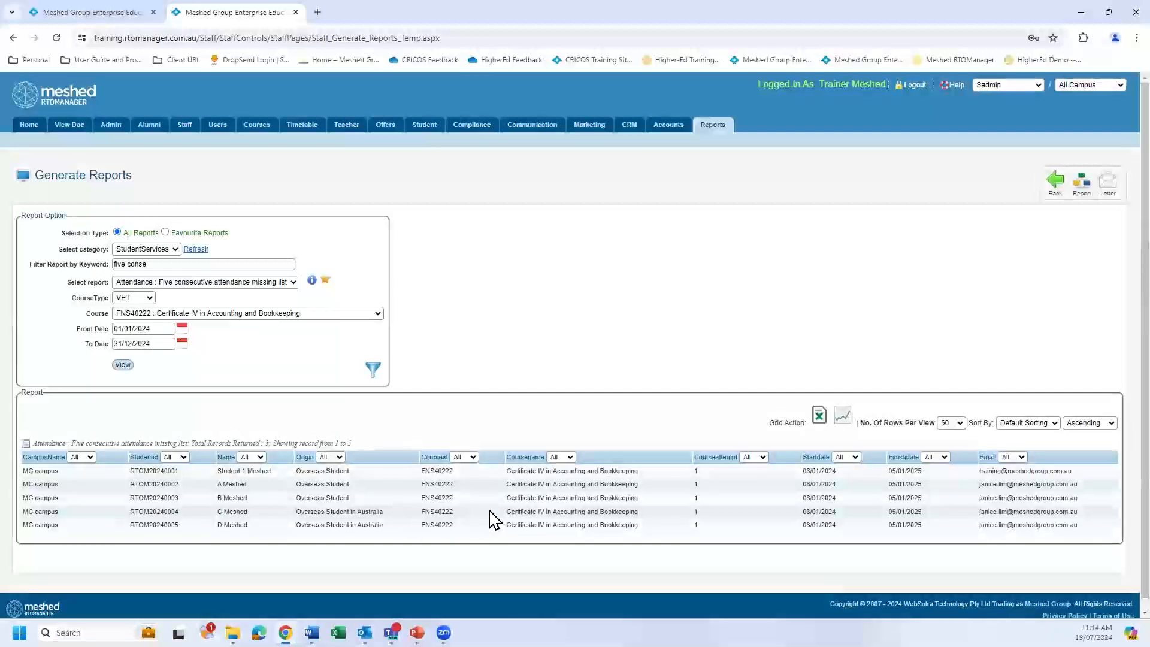
Check the intervention strategy list in the setup browser tab, then duplicate the report's tab and return to the original report.
left_click(79, 14)
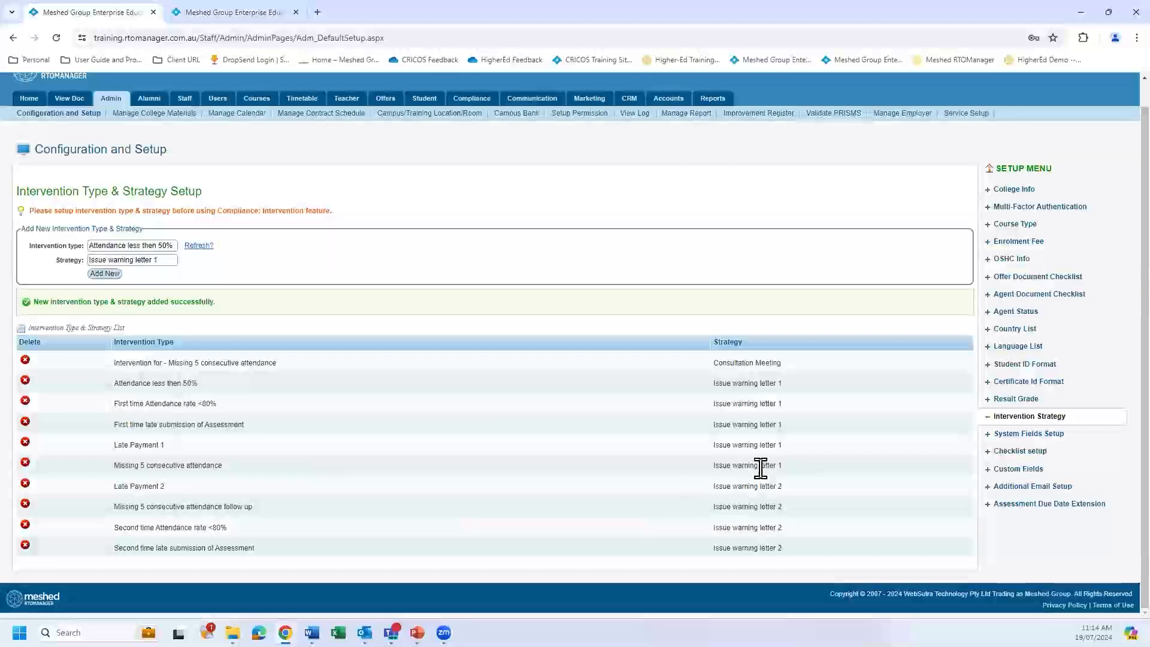
left_click(237, 12)
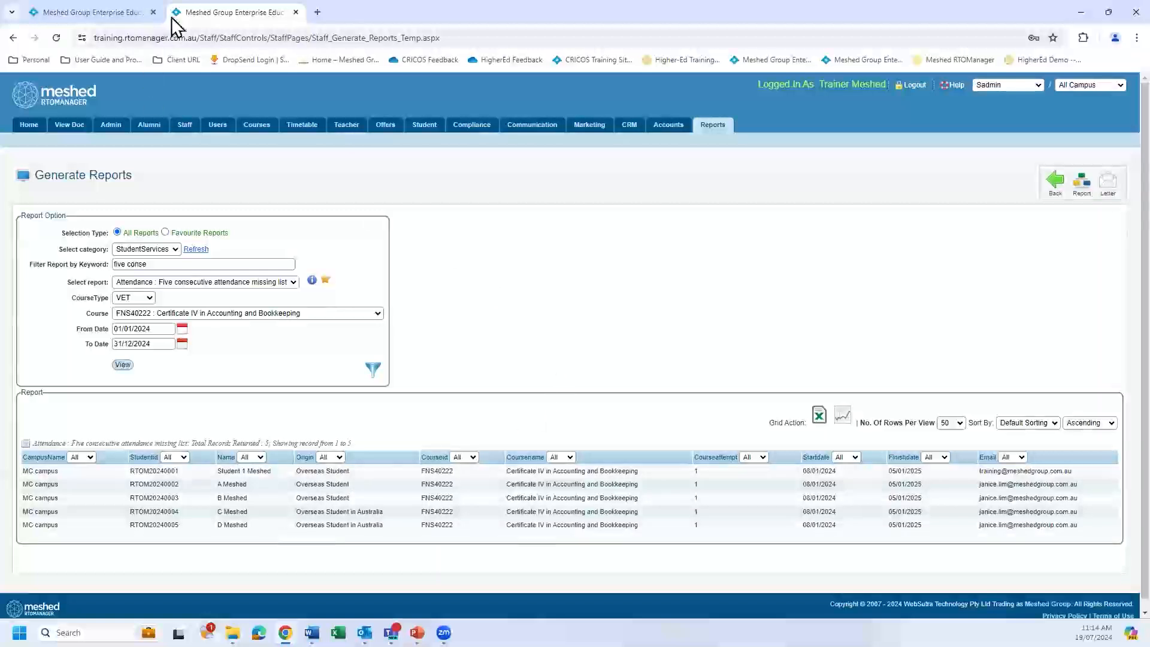
right_click(240, 20)
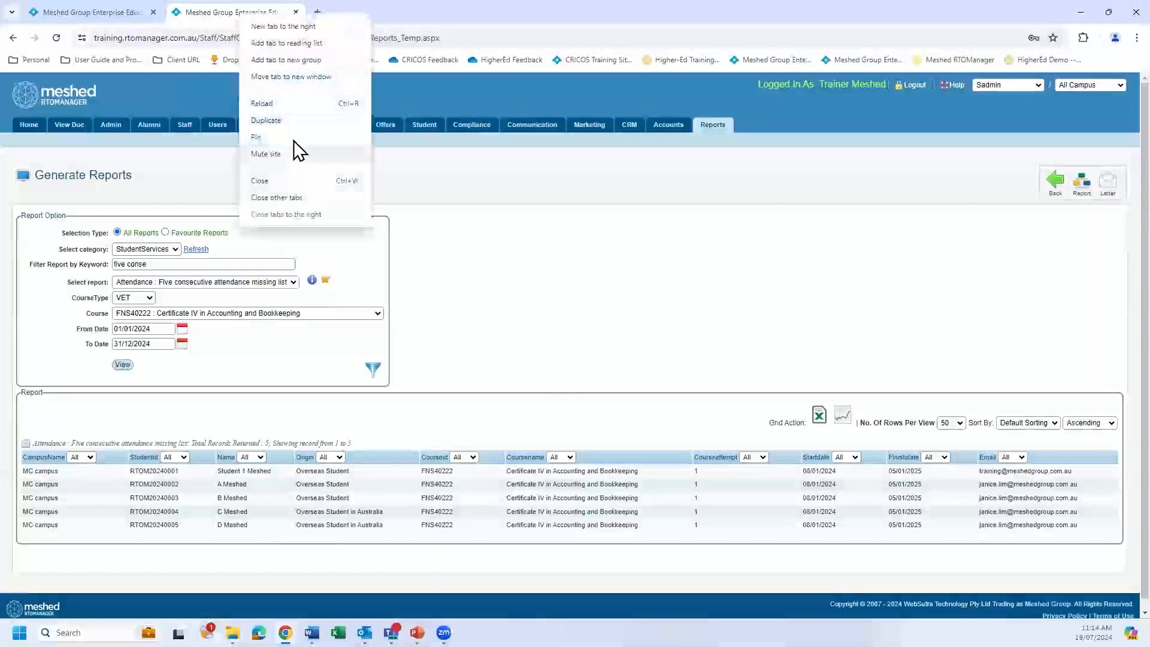
left_click(287, 122)
left_click(246, 12)
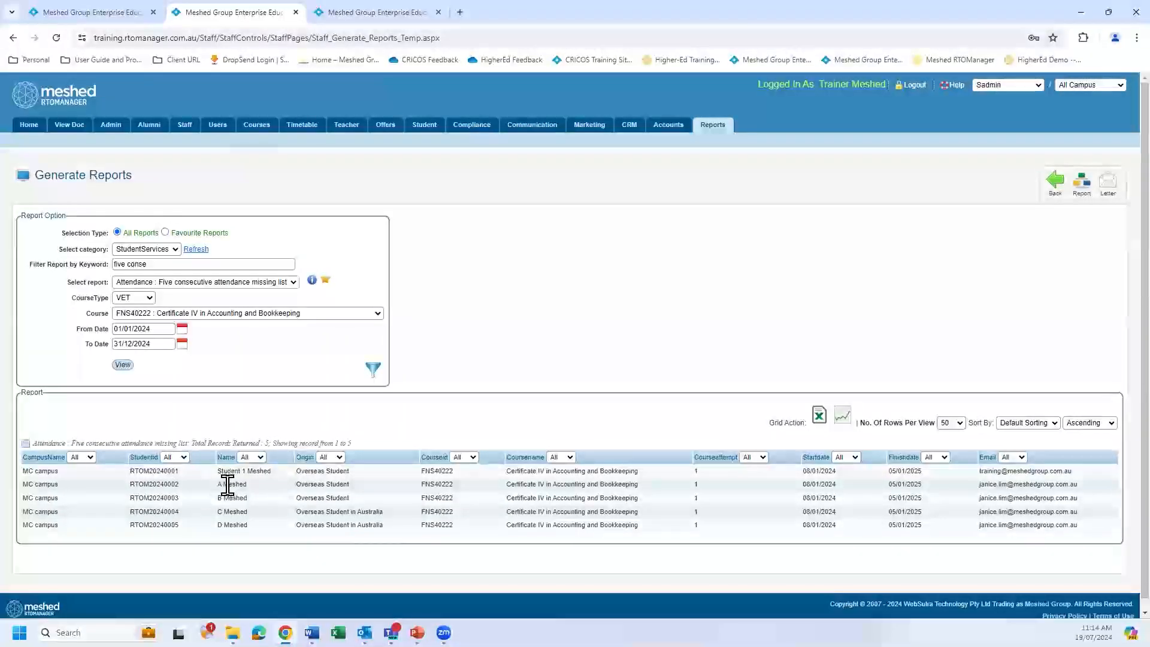
Copy the second listed student's ID and, in the duplicated browser tab, start a new student intervention in the Compliance Intervention register.
left_click_drag(131, 483, 182, 491)
key("ctrl+c")
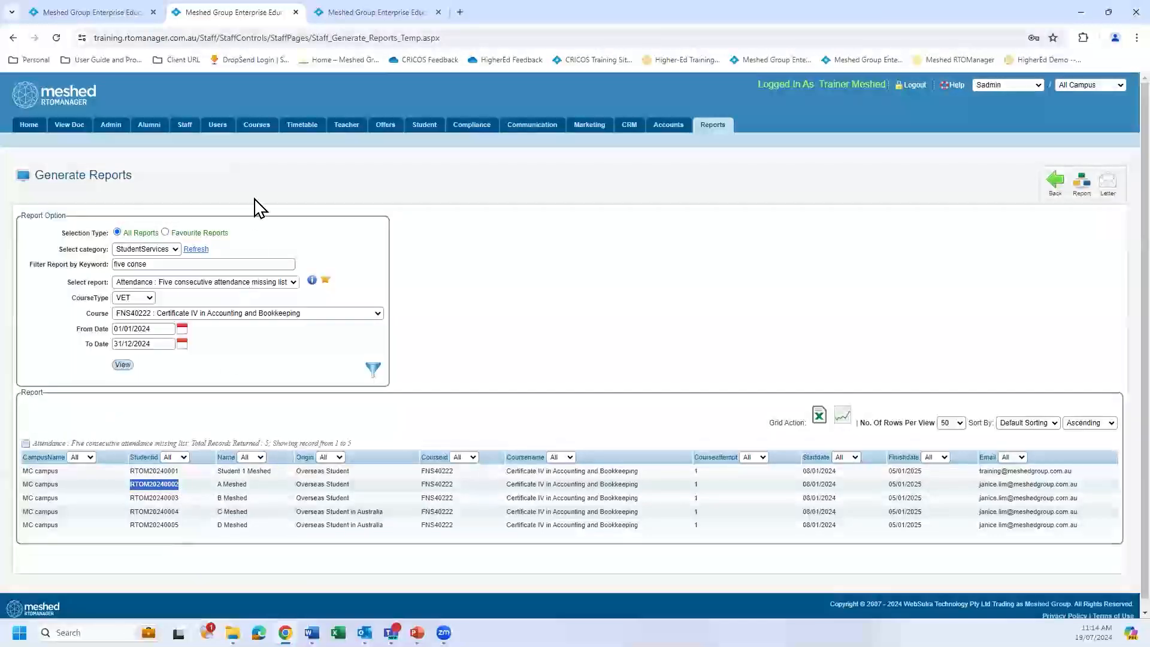
left_click(373, 14)
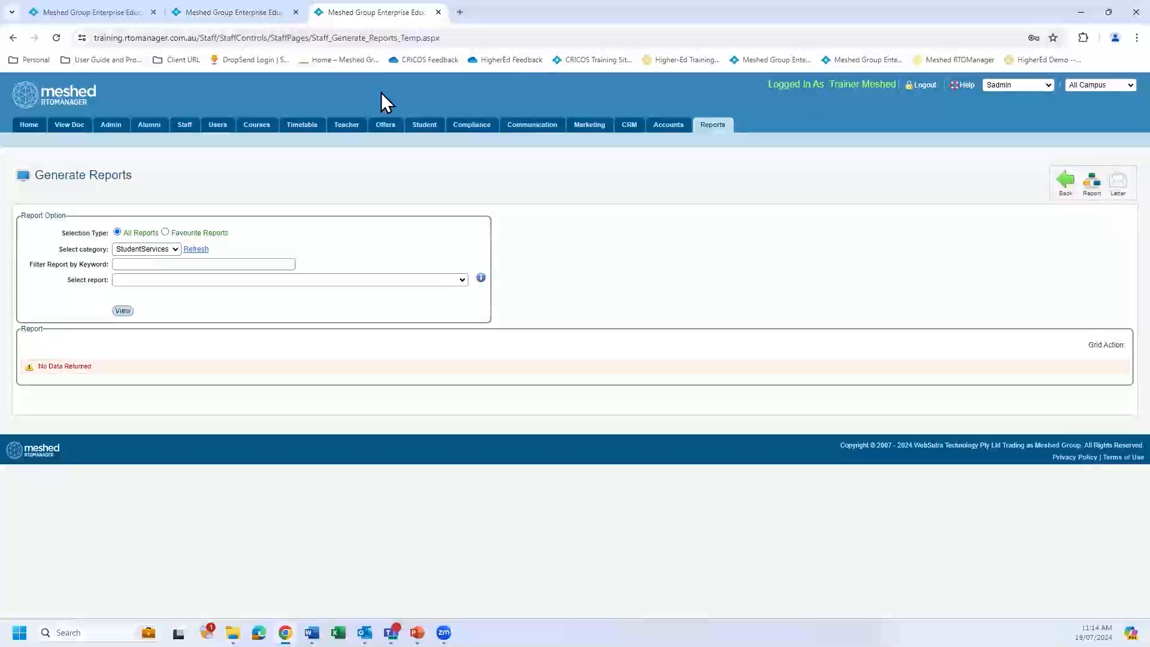
mouse_move(479, 133)
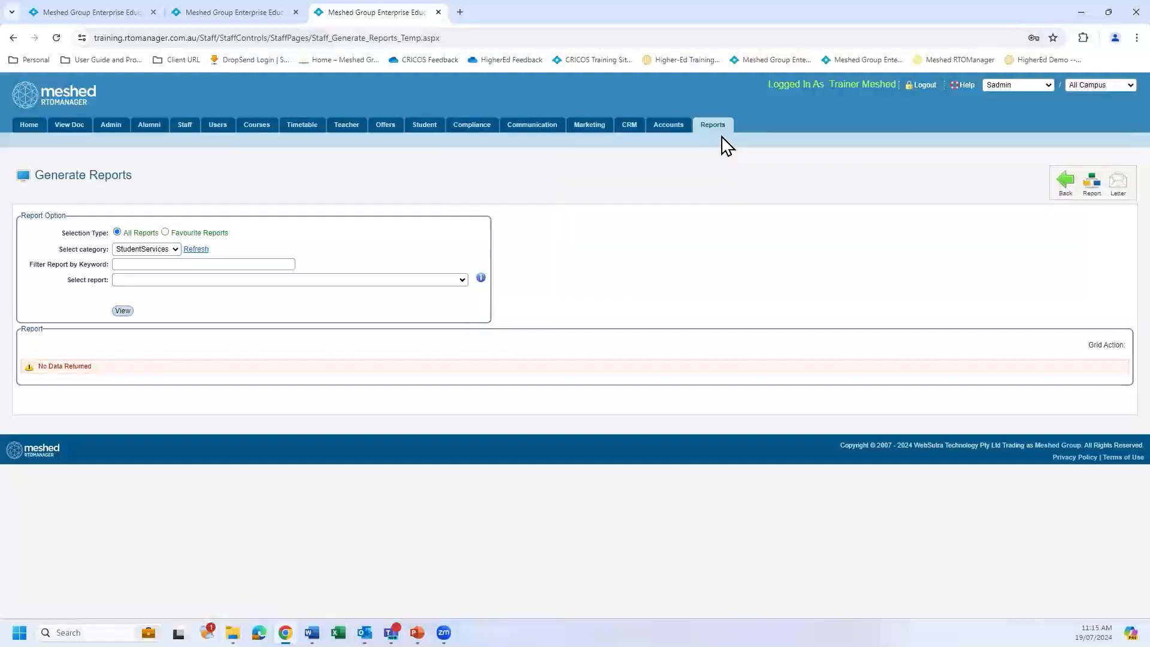
mouse_move(723, 126)
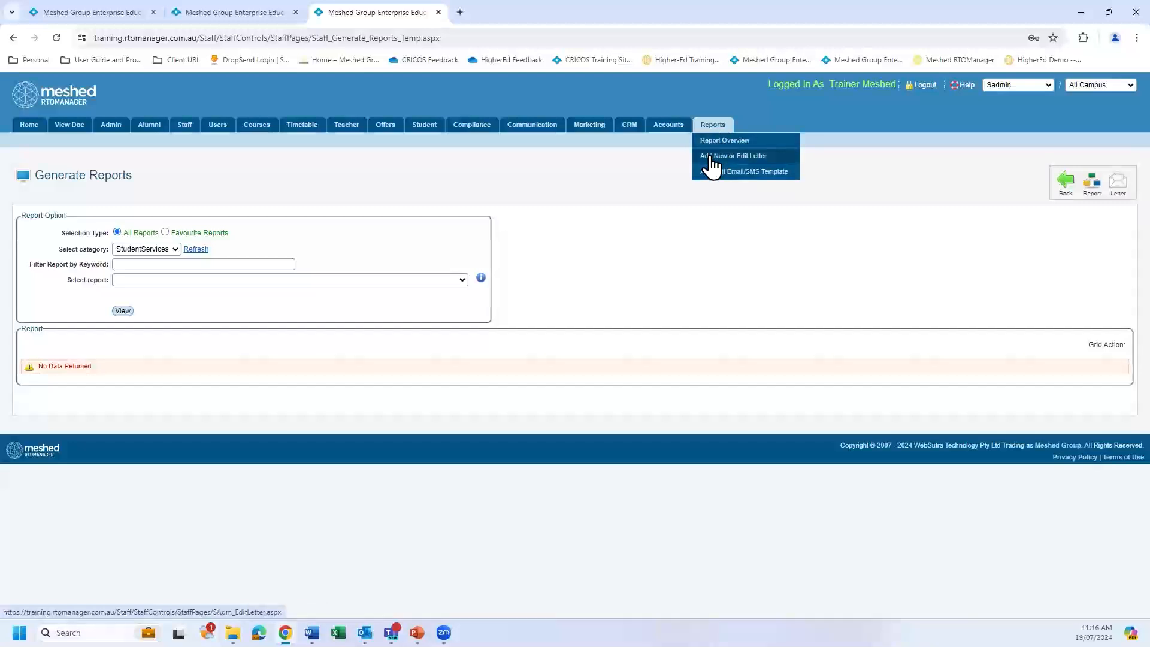
mouse_move(476, 128)
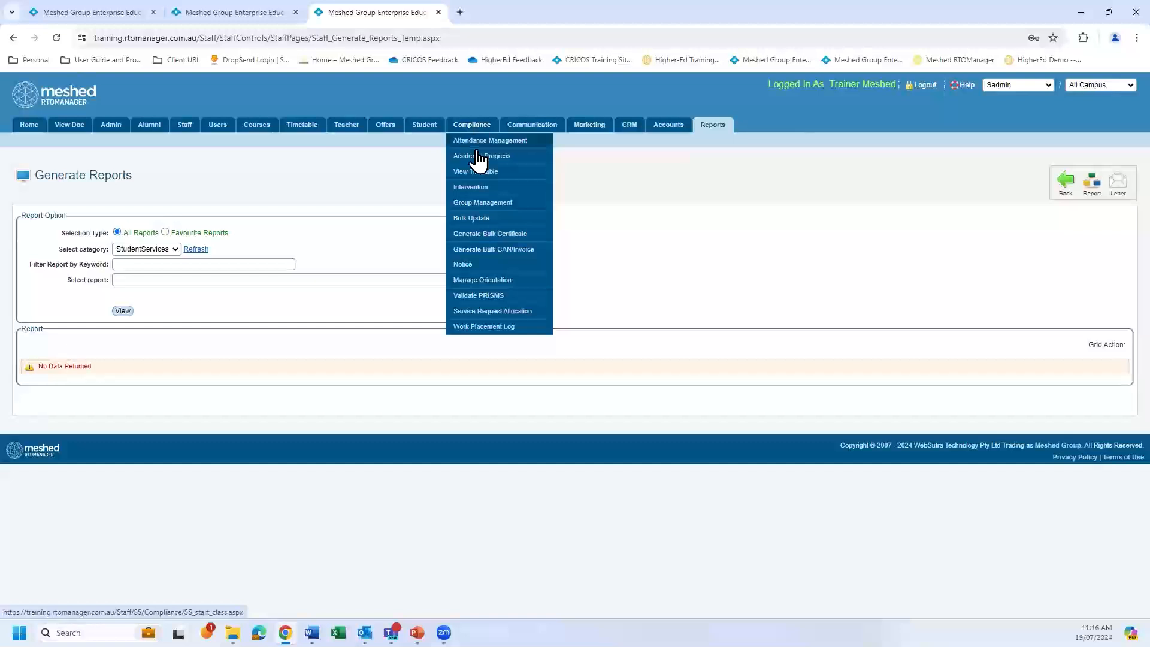
left_click(481, 191)
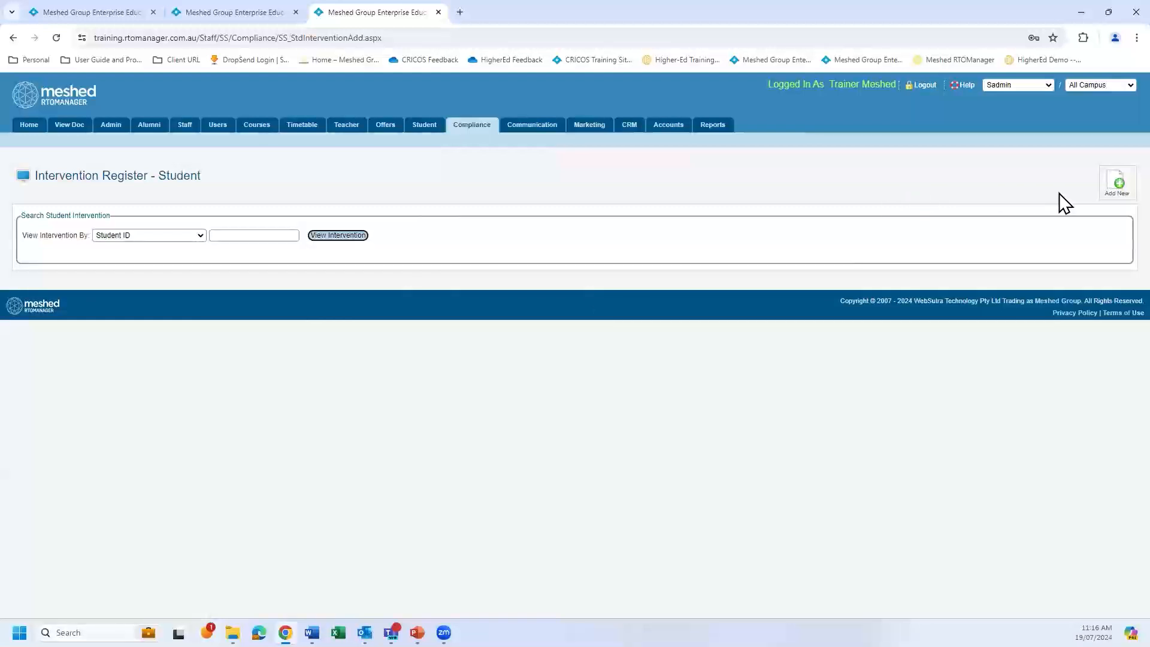
left_click(1119, 188)
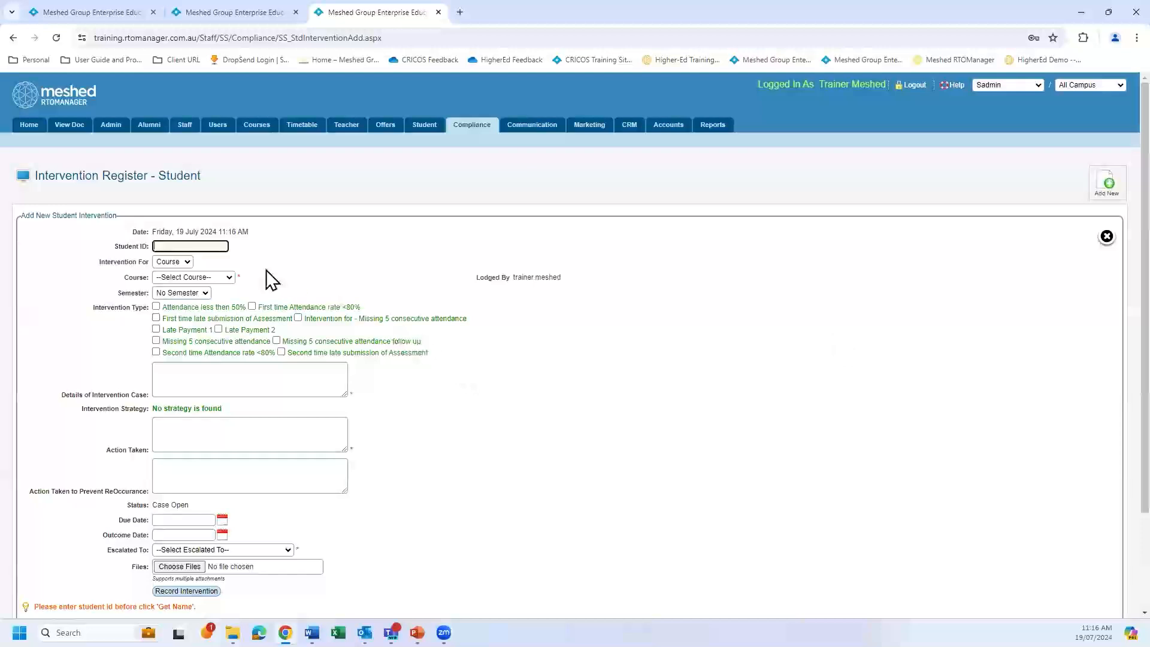
Paste the copied student ID into the new intervention, load the student's details and keep Intervention For as Course.
left_click(195, 246)
key("ctrl+v")
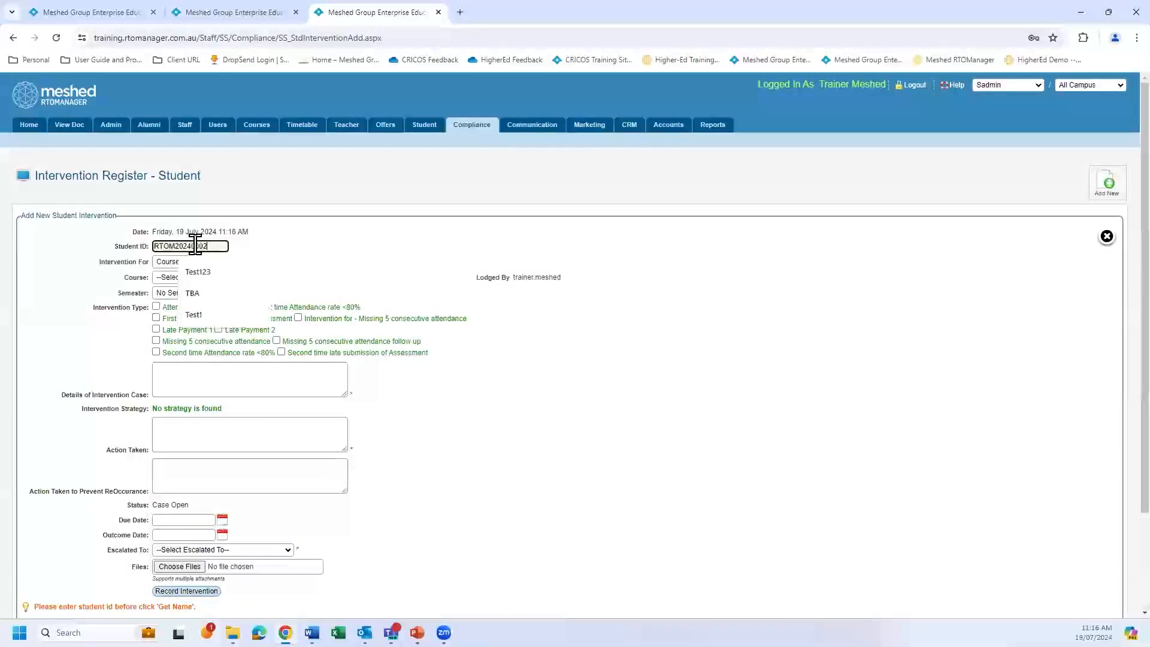
left_click(255, 252)
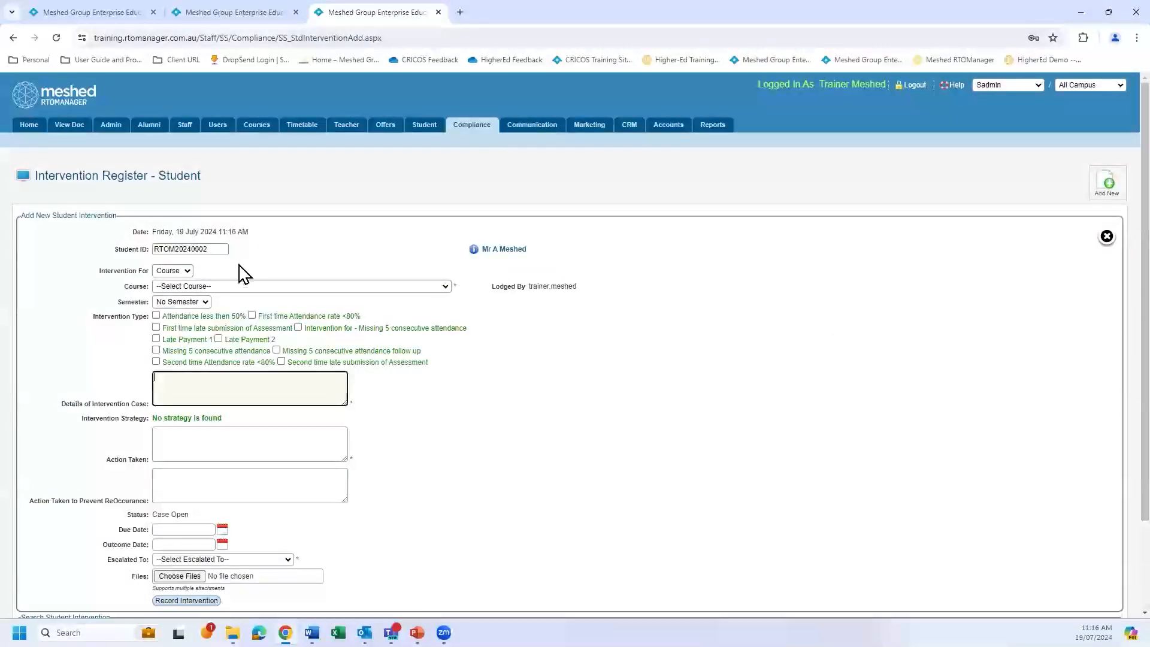
left_click(187, 275)
left_click(193, 282)
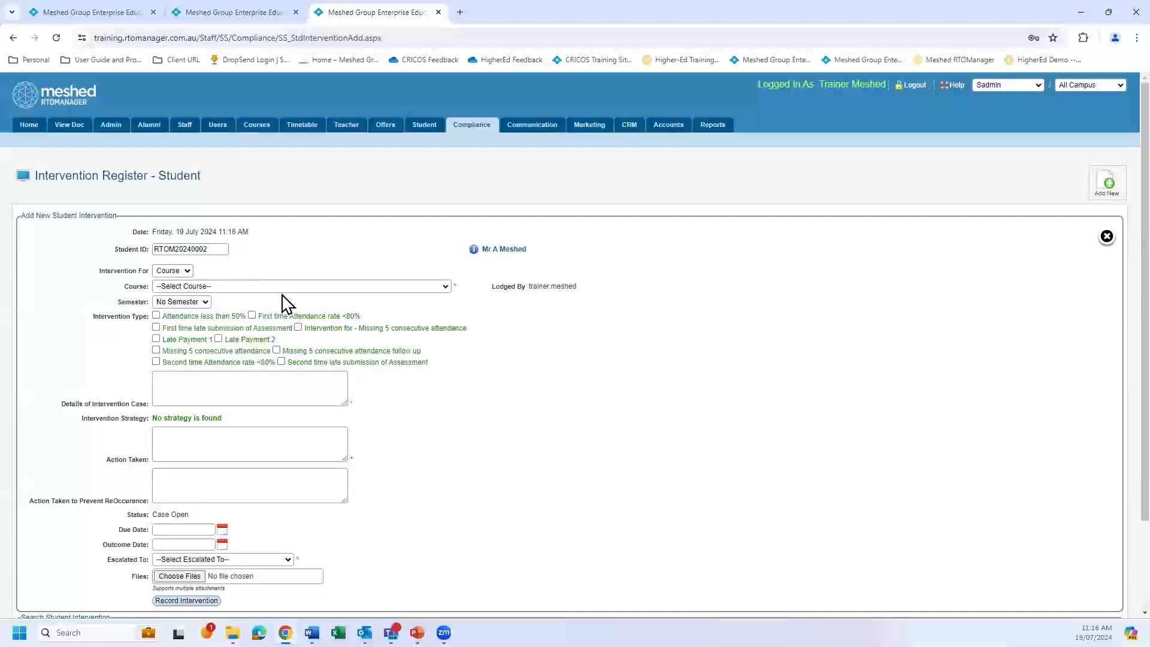
Select the student's current FNS40222 Certificate IV in Accounting and Bookkeeping course and the 2024 Certificate Course semester.
left_click(444, 288)
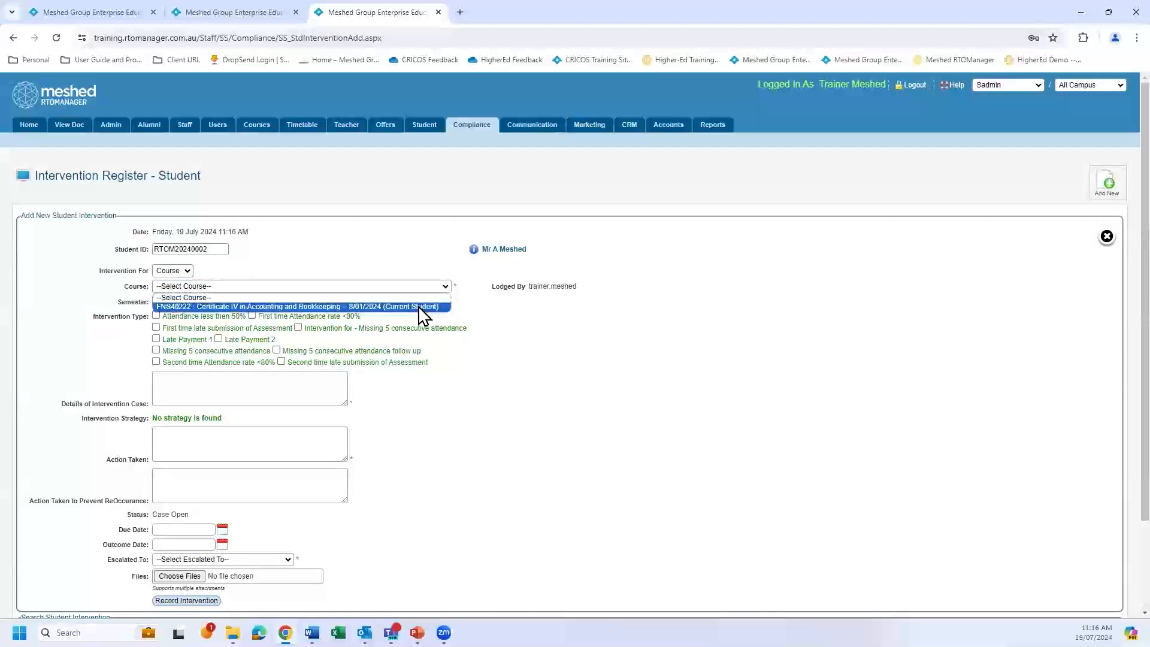
left_click(418, 306)
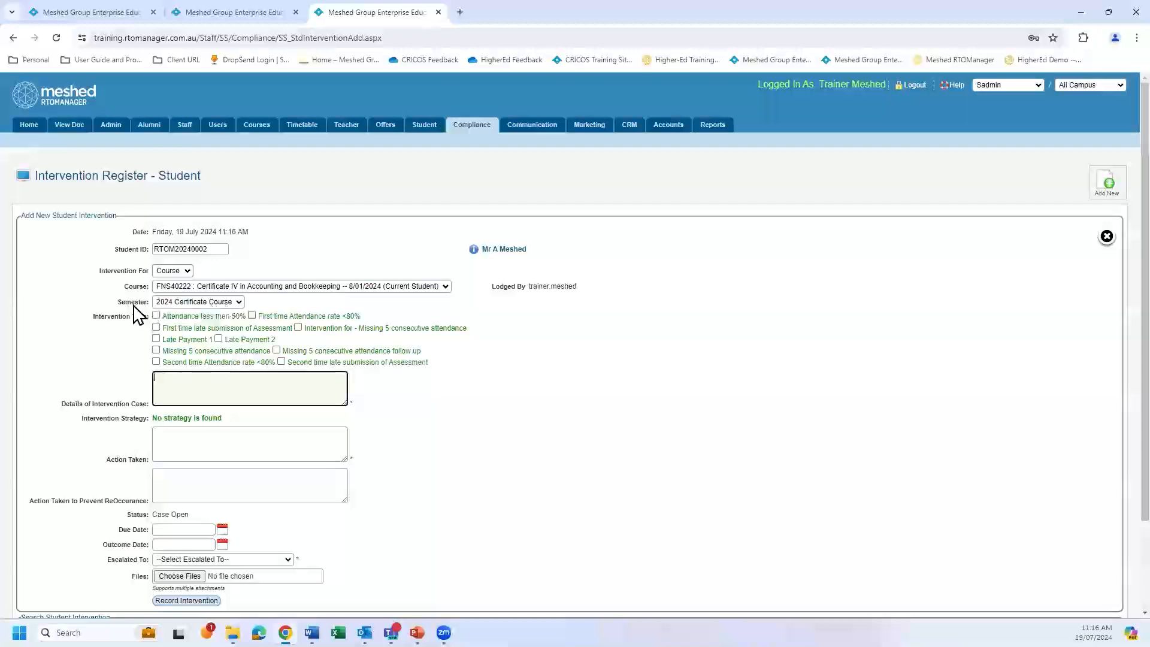
left_click(239, 302)
left_click(238, 313)
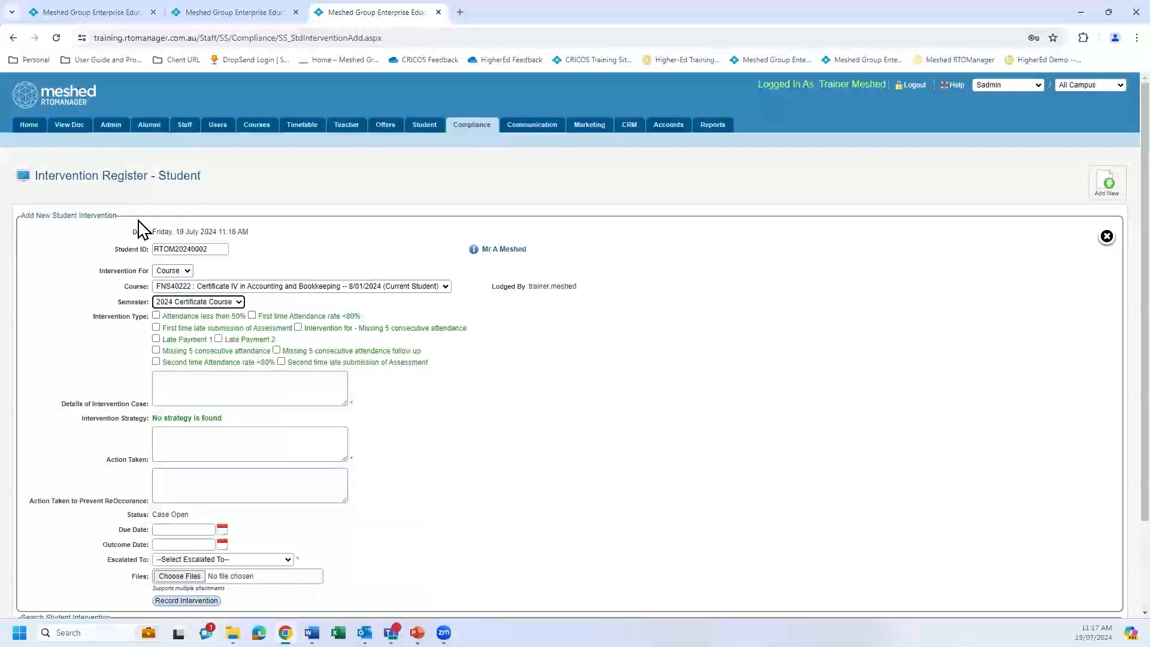
Check the configured intervention types in the setup browser tab, then mark "Missing 5 consecutive attendance" as the new case's intervention type.
left_click(98, 13)
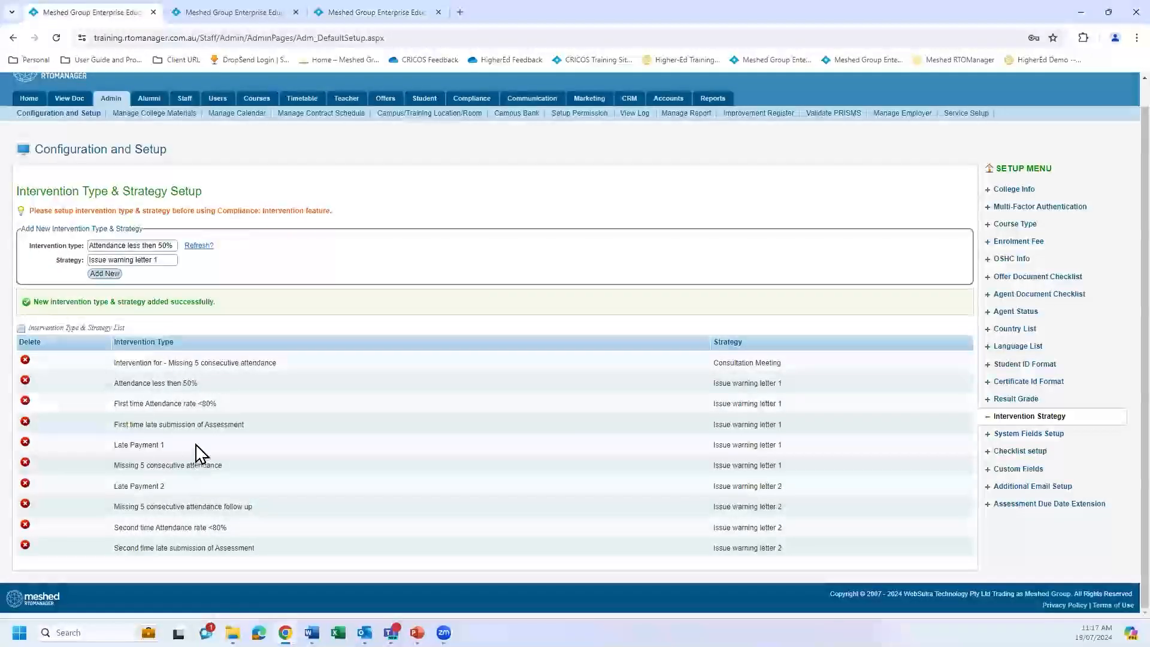
left_click(361, 14)
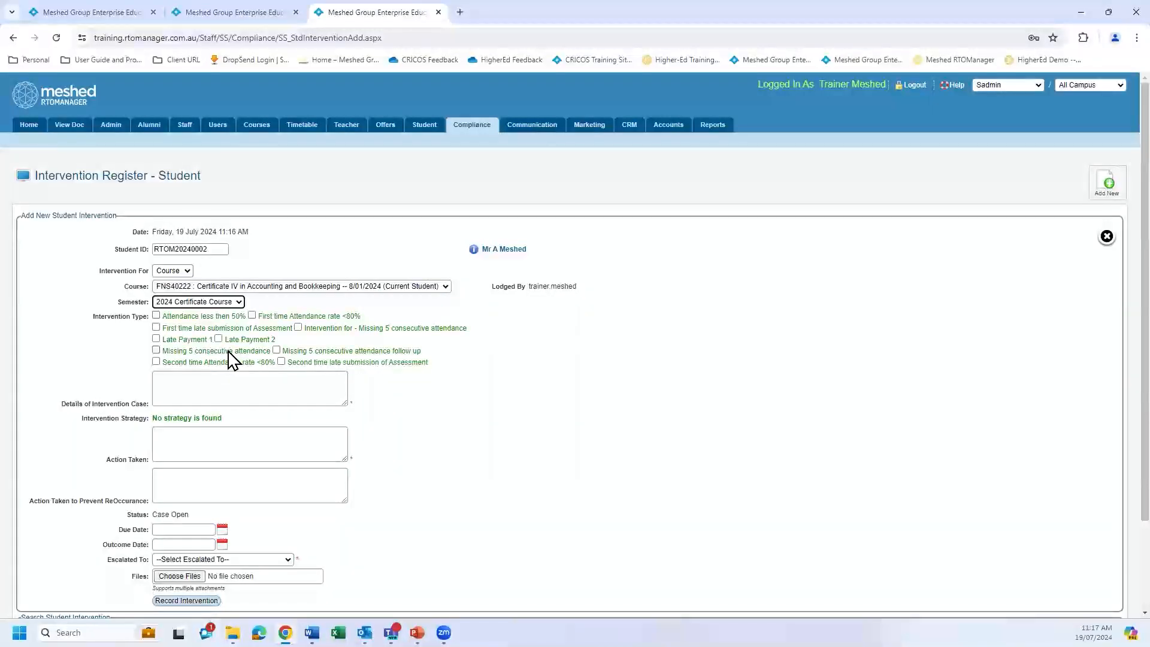
left_click(156, 351)
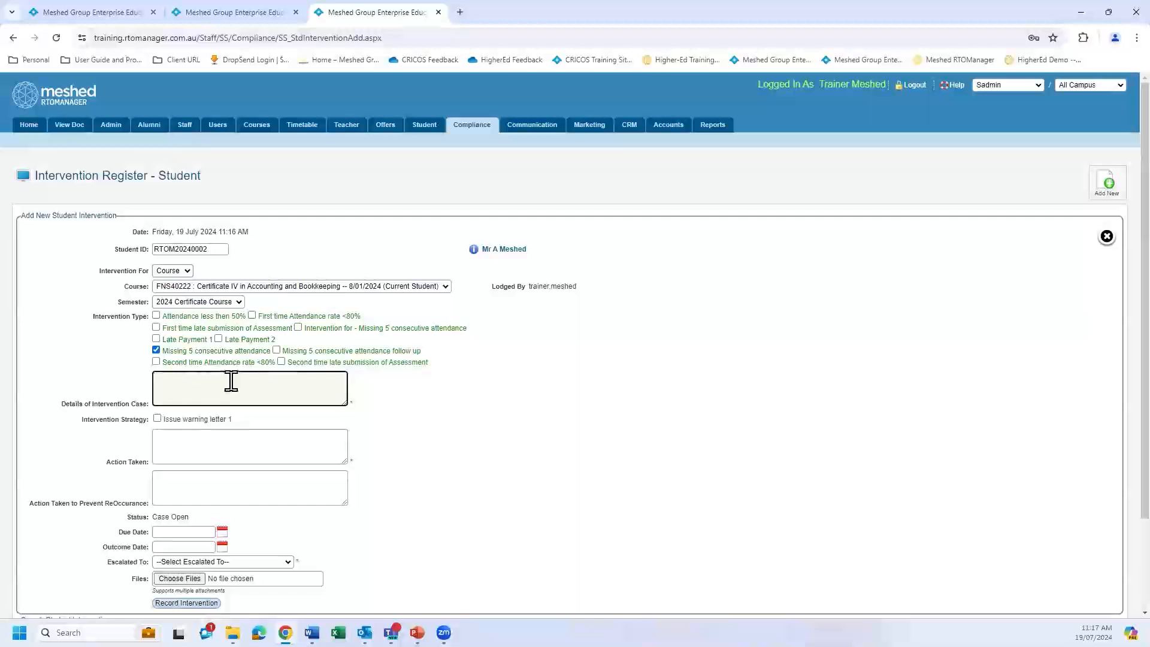
Enter "Student missing classes 5 consecutive time" as the intervention case details, correcting the misspelled word with the spelling suggestion.
type("tudent missing classes 5")
type("consective time")
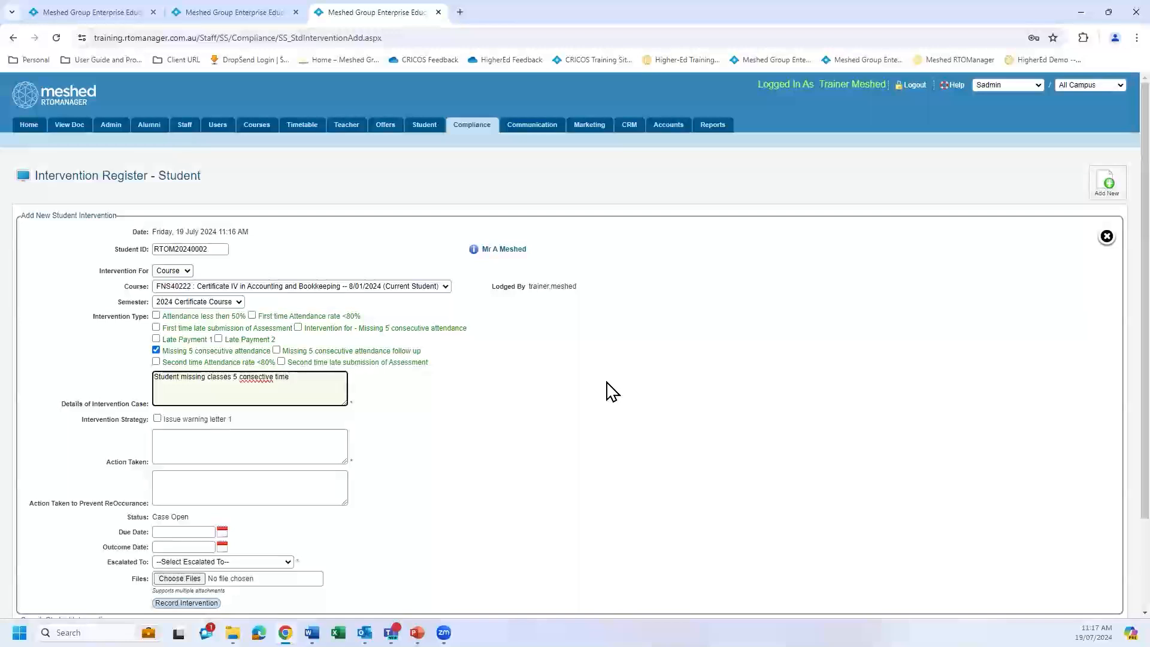
right_click(252, 377)
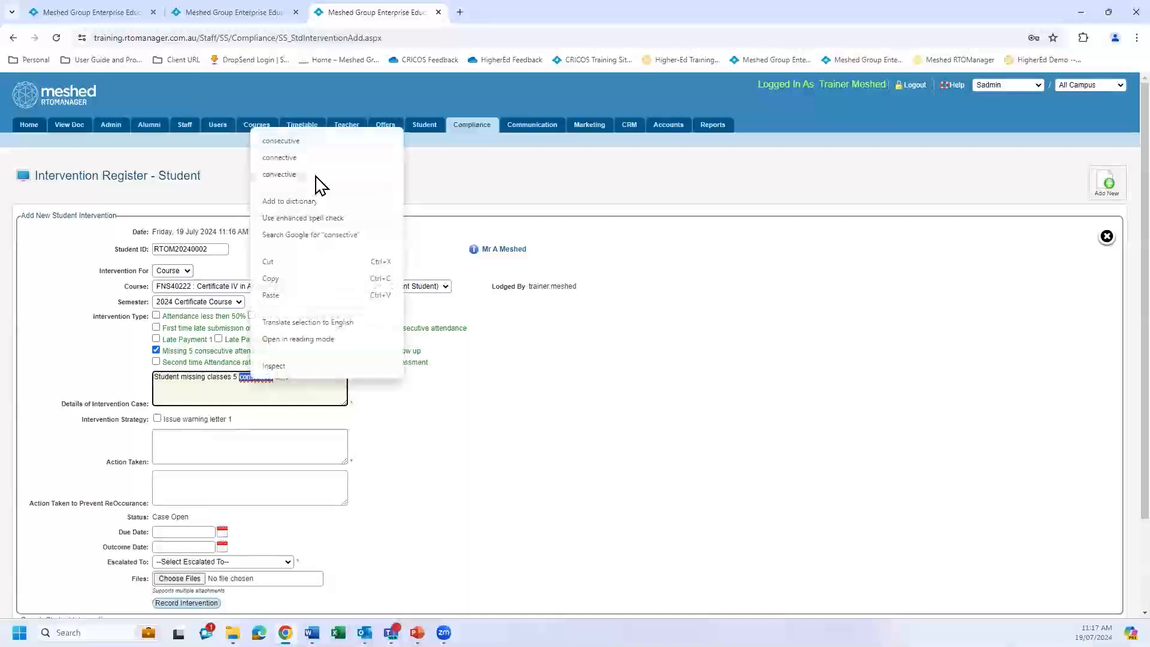
left_click(302, 143)
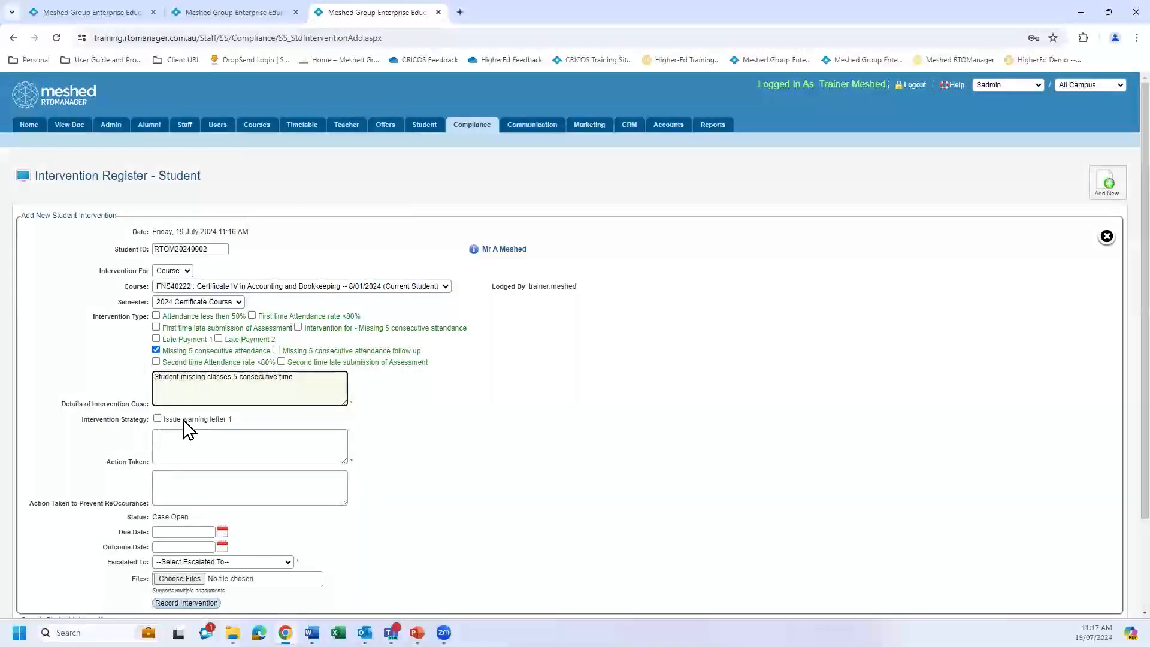
Select the "Issue warning letter 1" strategy and enter "Issue first warning letter" as the action taken.
left_click(157, 418)
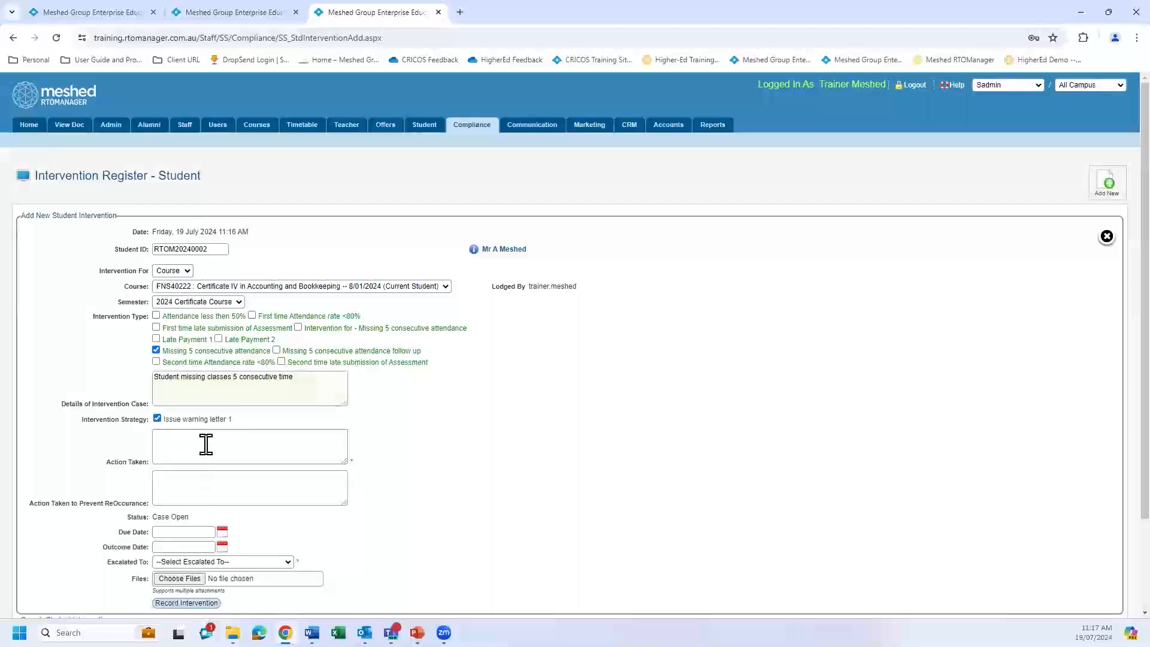
left_click(242, 447)
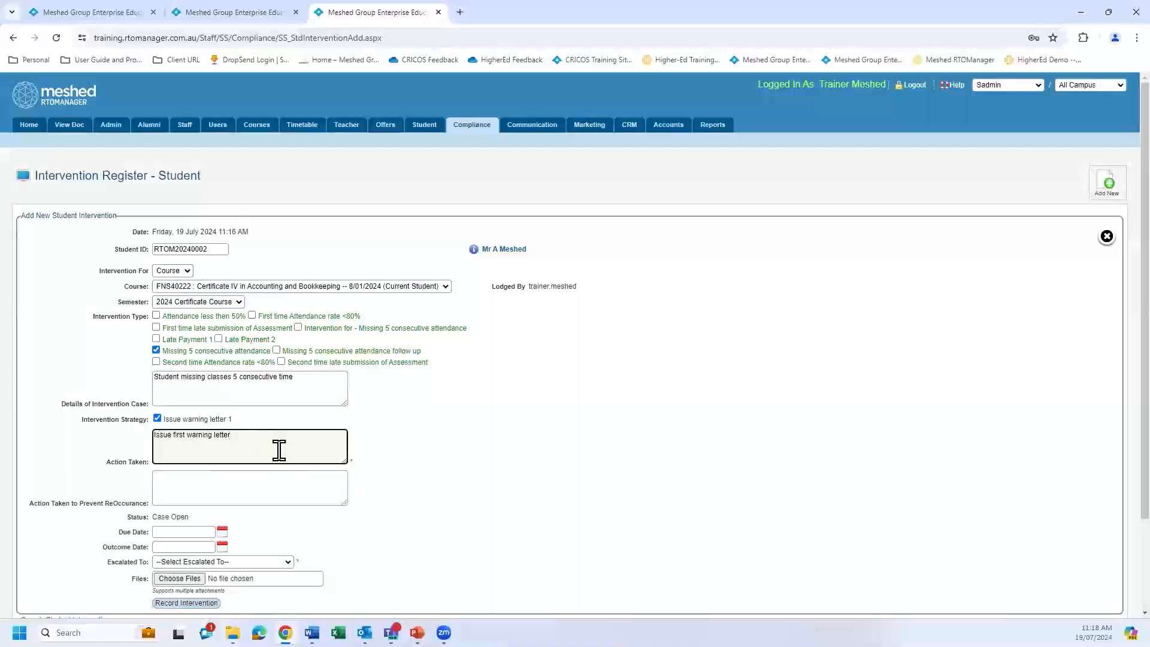
Clear the action taken and re-enter "Issue first warning letter" as its text.
left_click(247, 488)
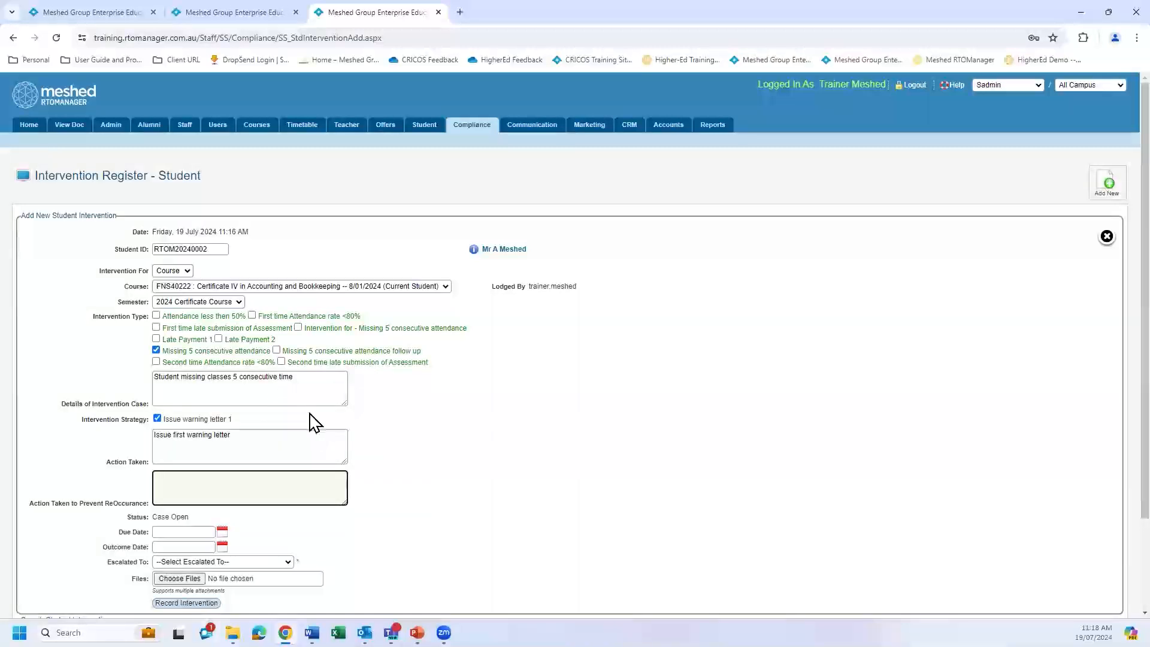
left_click_drag(264, 436, 151, 448)
key("ctrl+c")
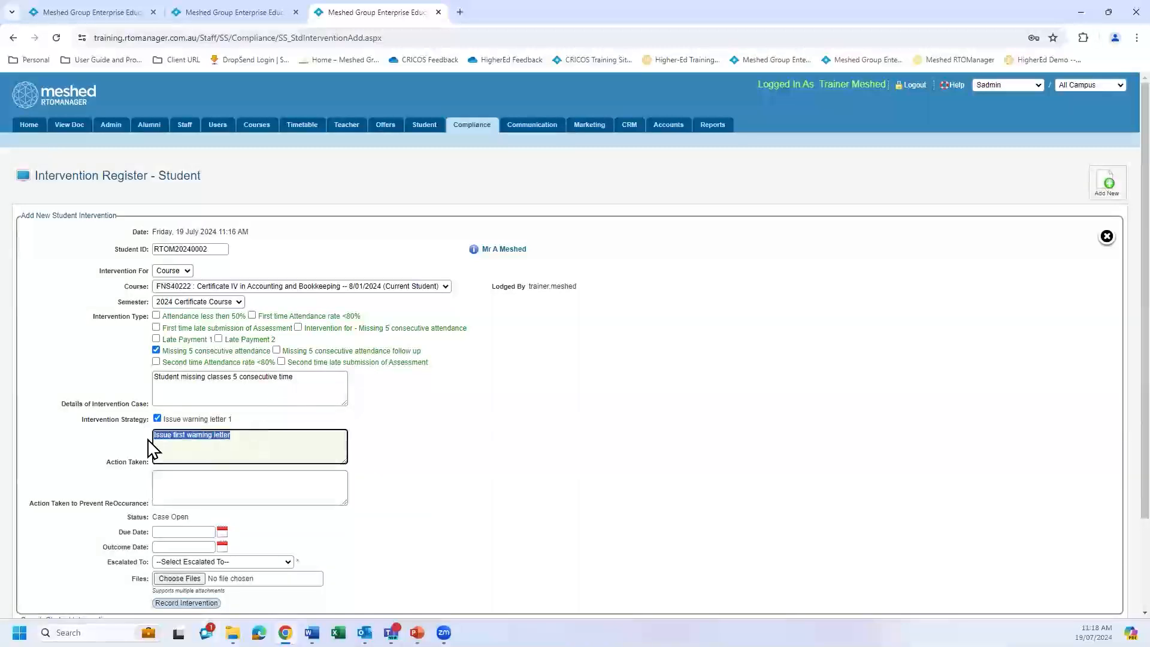
key("BackSpace")
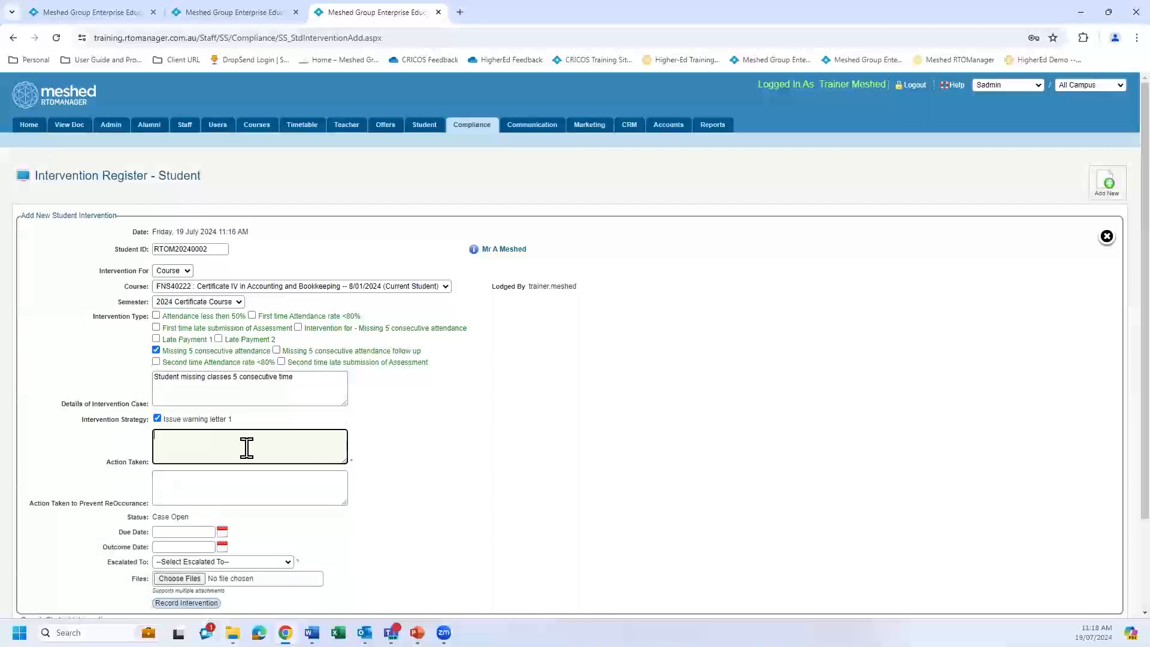
key("ctrl+v")
left_click(423, 457)
Set the intervention's due date to 31/07/2024 and its outcome date to 26/07/2024.
scroll(288, 519, "down", 1)
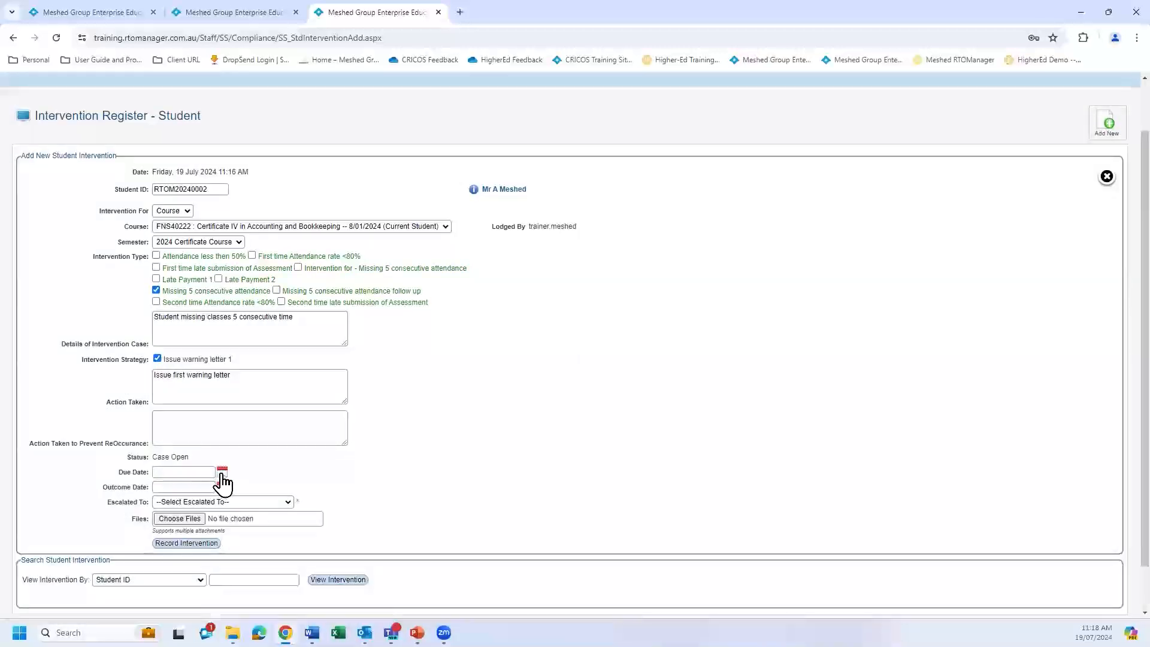
left_click(223, 473)
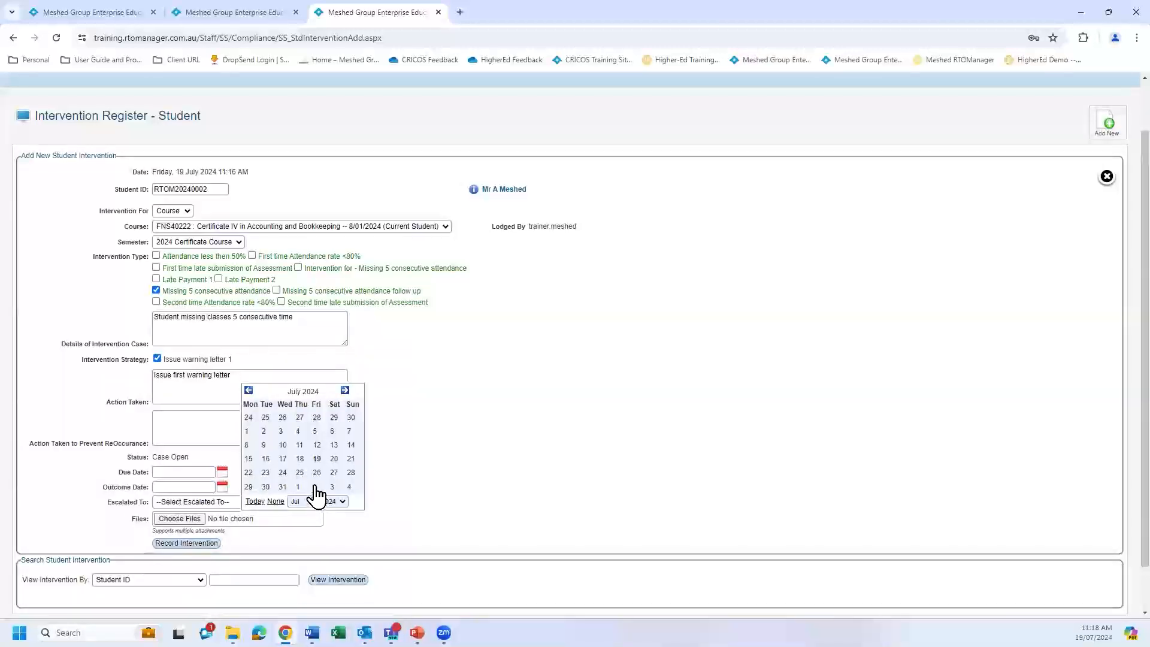
left_click(283, 486)
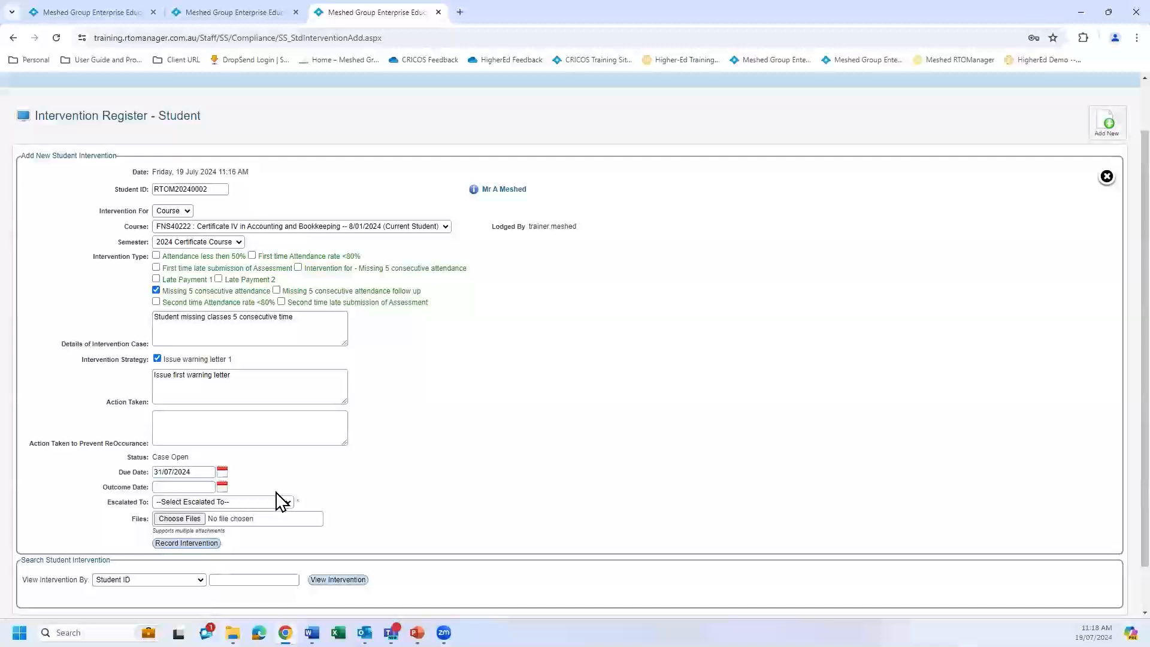
left_click(223, 487)
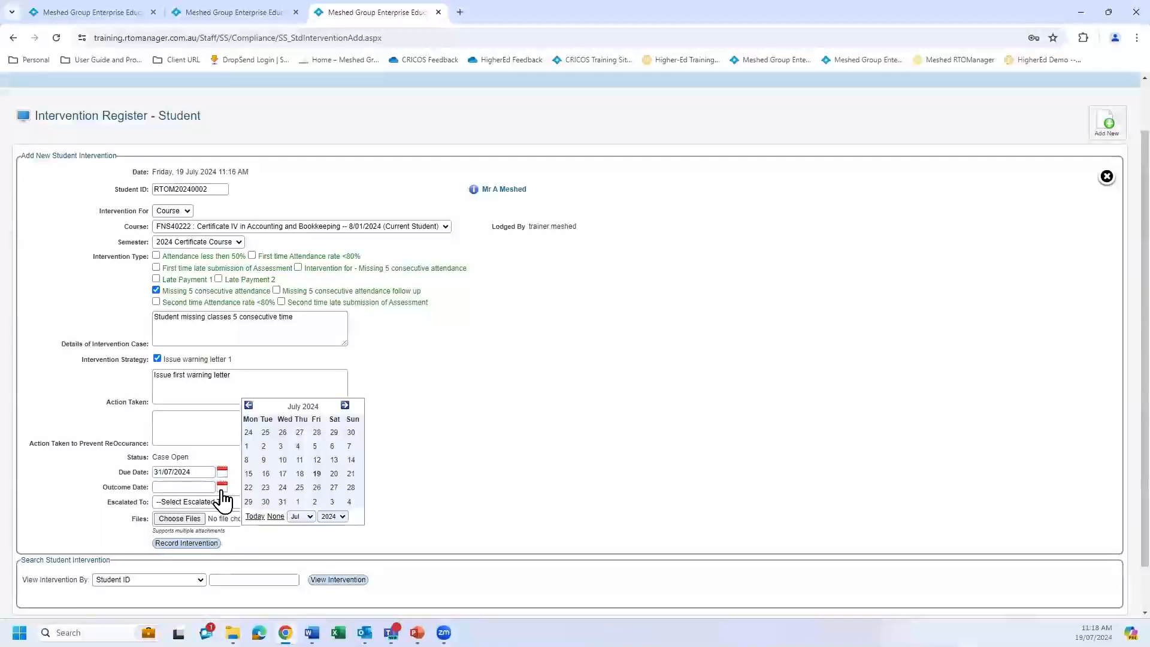
left_click(317, 488)
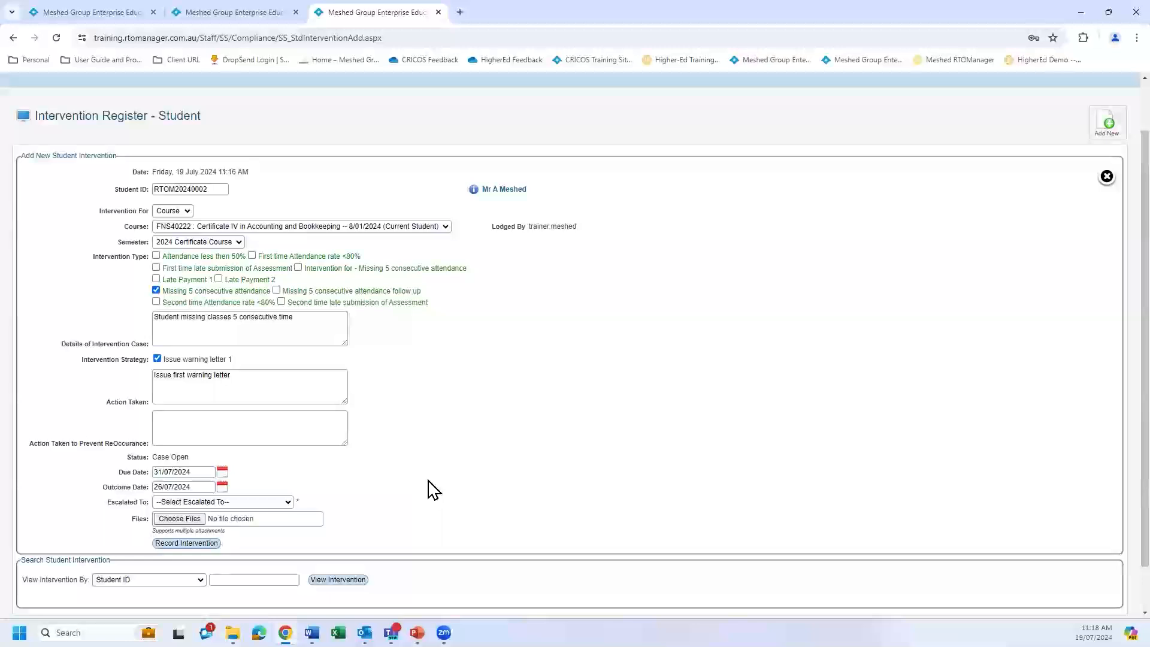
Set the intervention's escalation to "Not Escalated" and record the intervention.
left_click(288, 502)
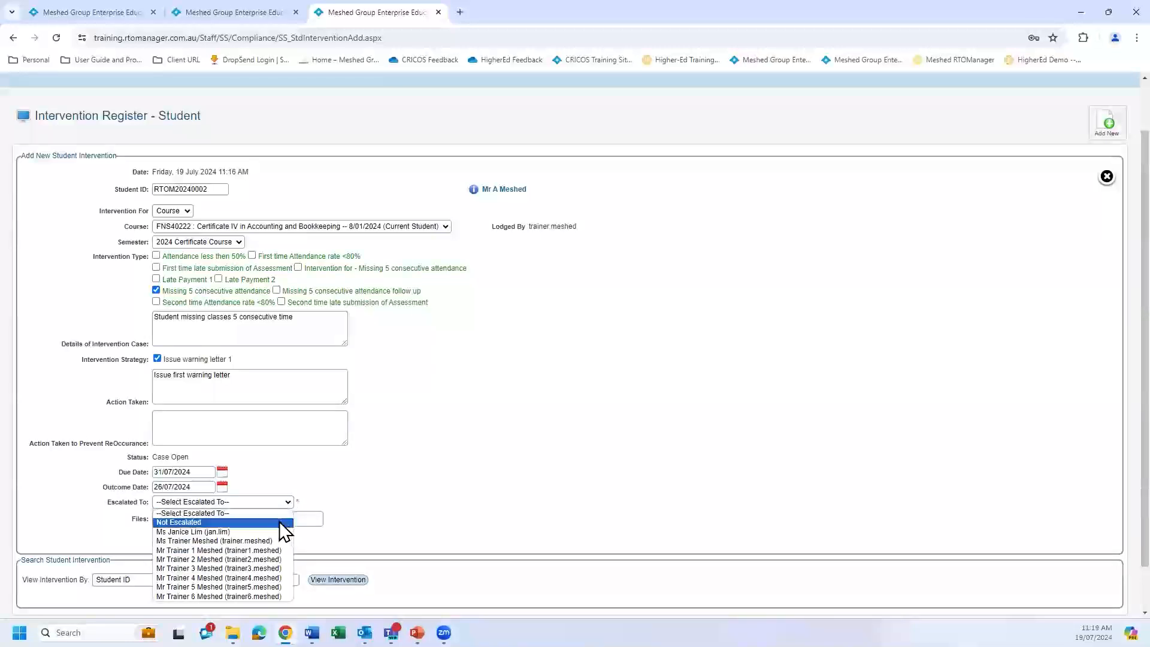
left_click(282, 522)
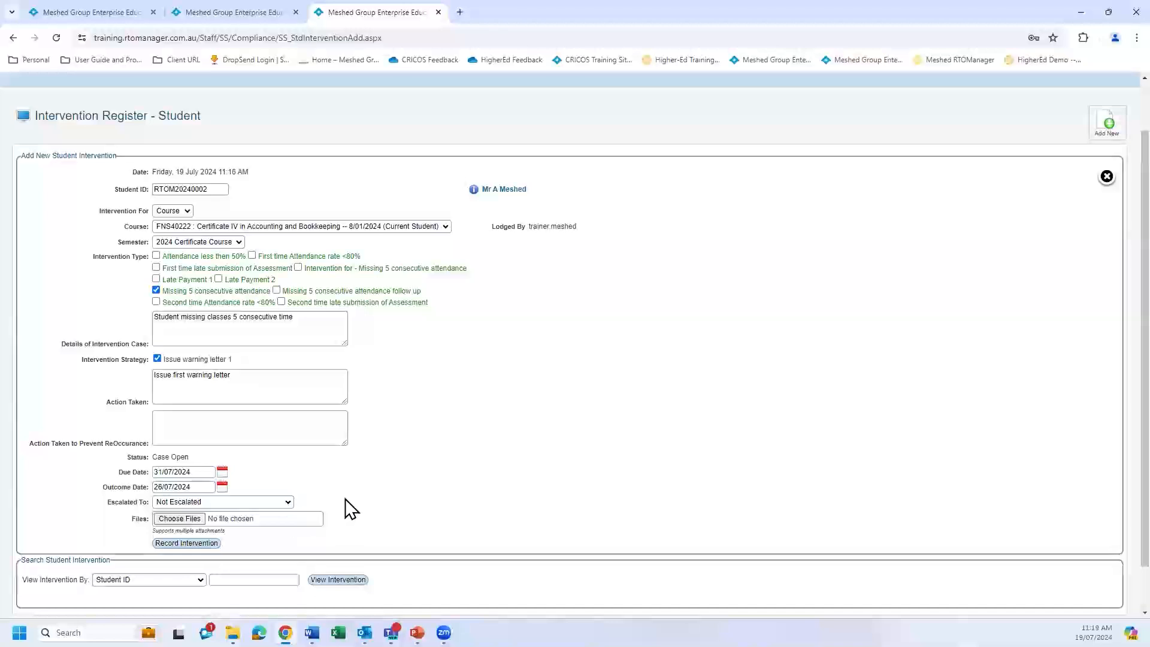
scroll(378, 485, "down", 1)
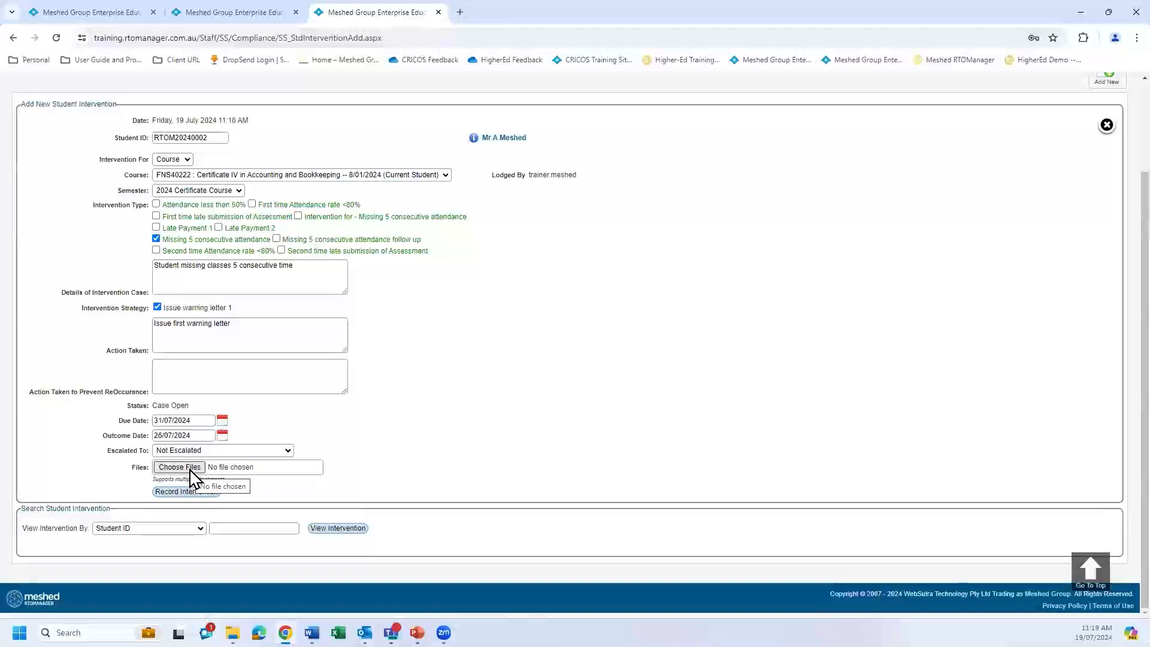
left_click(197, 493)
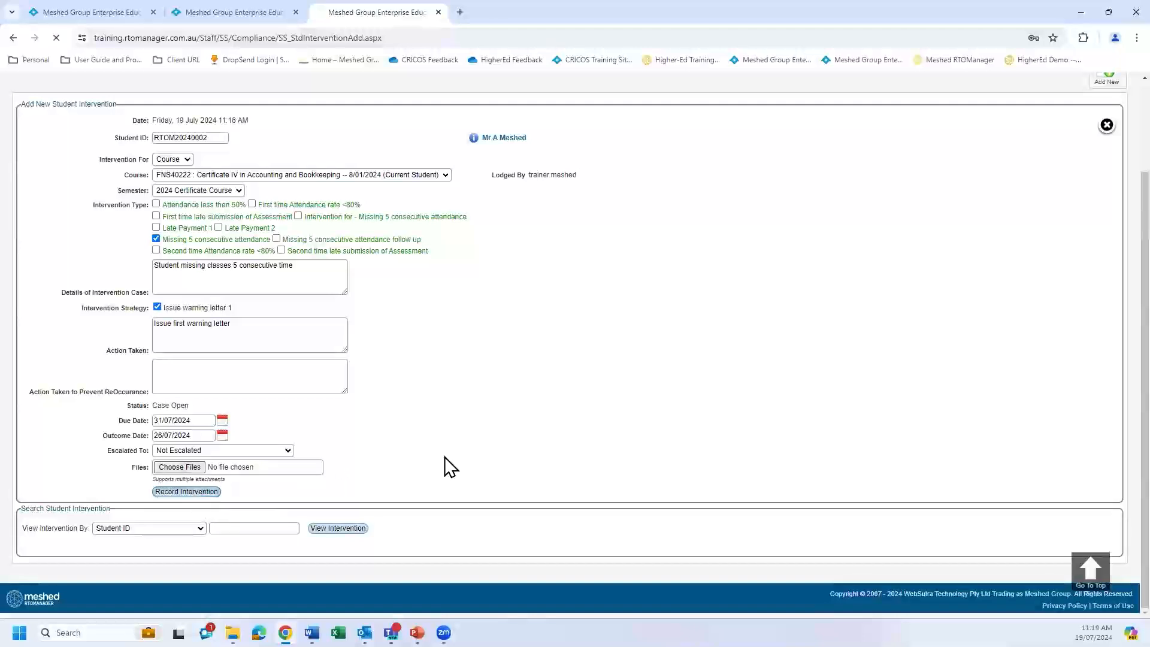
scroll(510, 431, "down", 2)
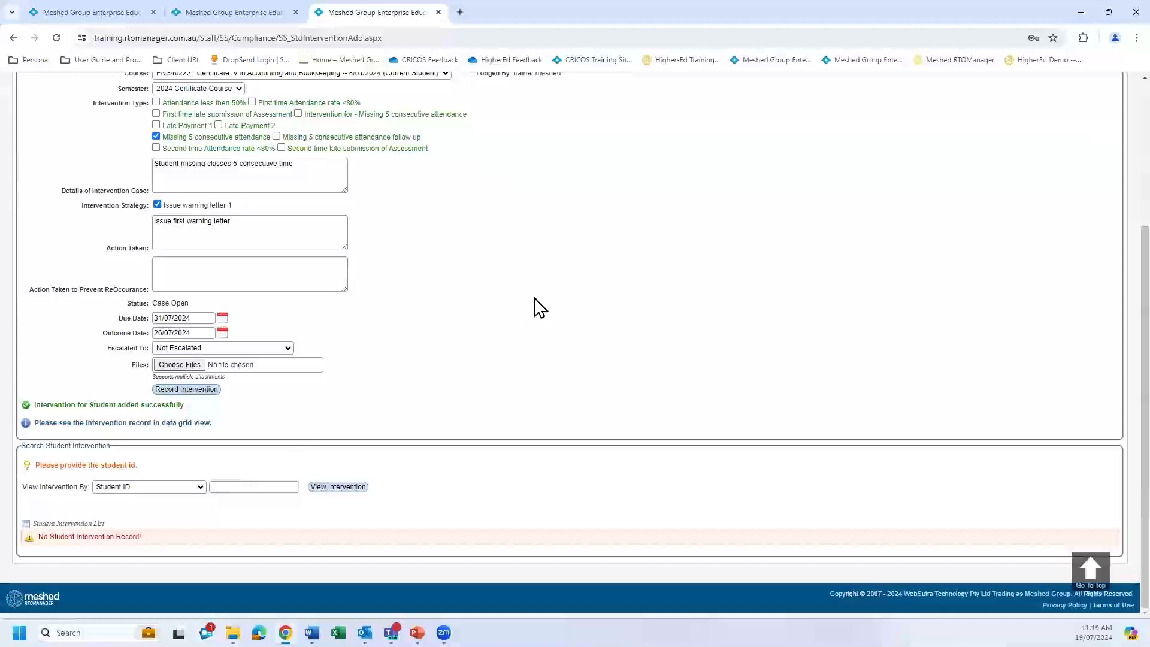
scroll(539, 308, "up", 3)
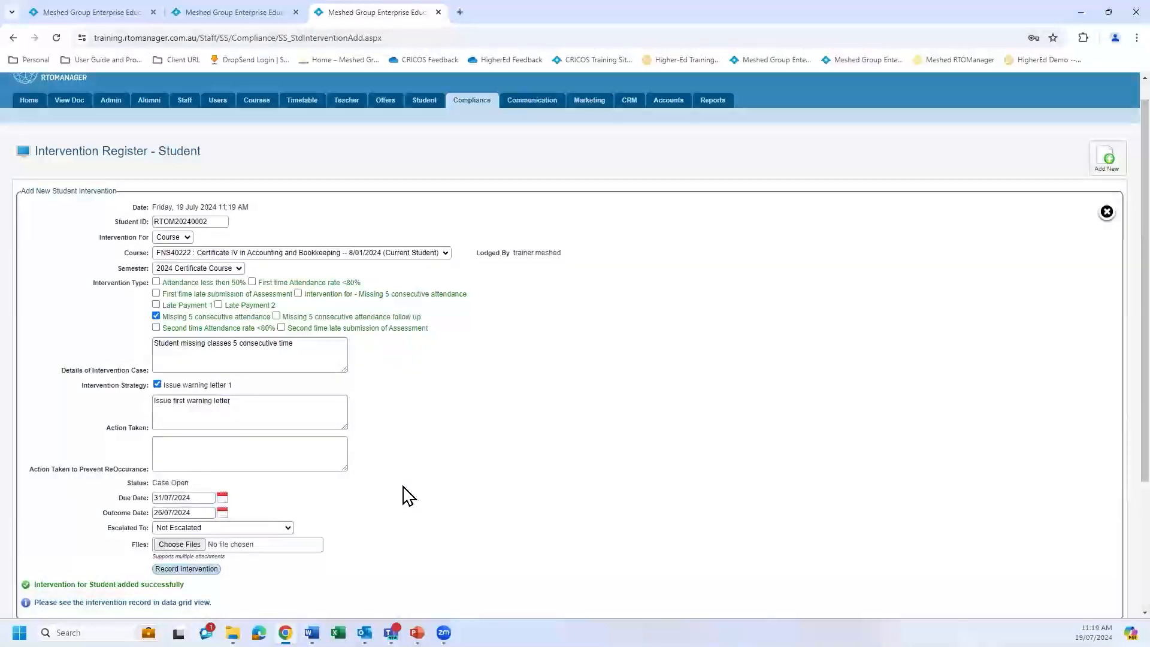
Switch to the browser tab with the attendance report and view the Generate Letters page with its report categories.
left_click(259, 17)
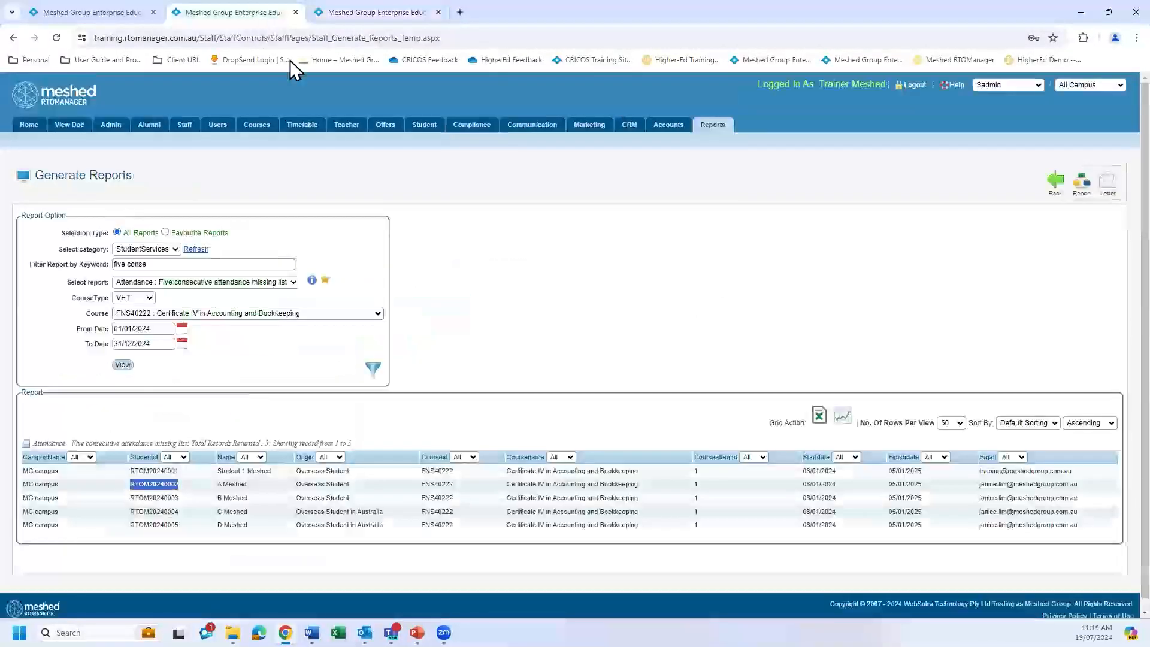
left_click(713, 127)
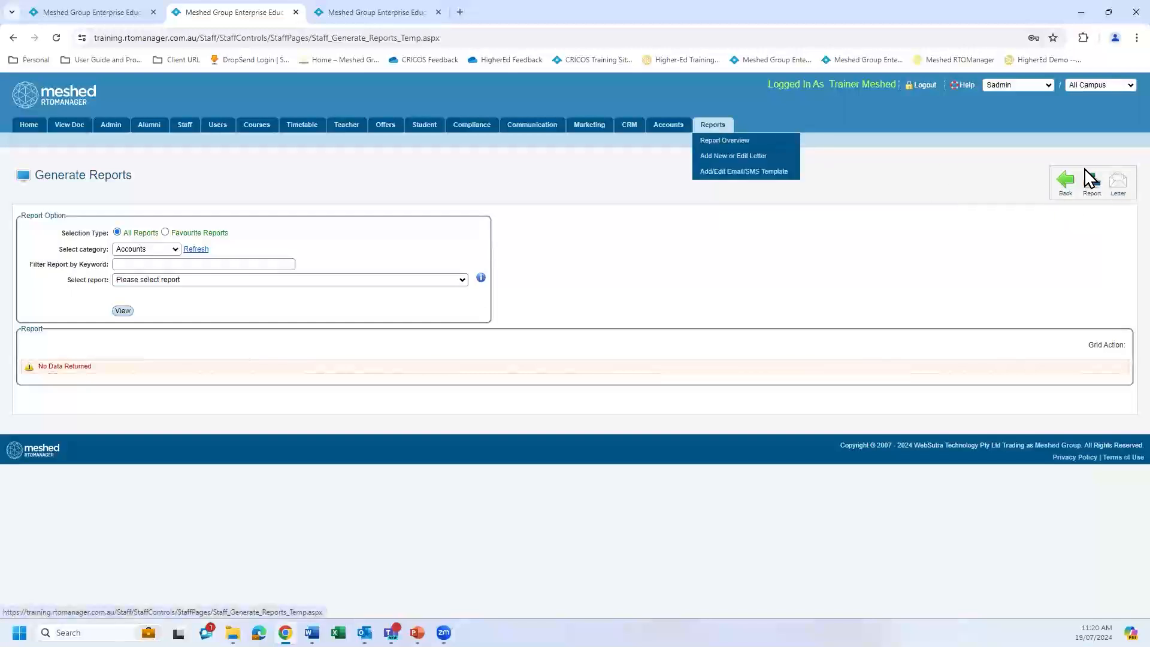
left_click(1119, 185)
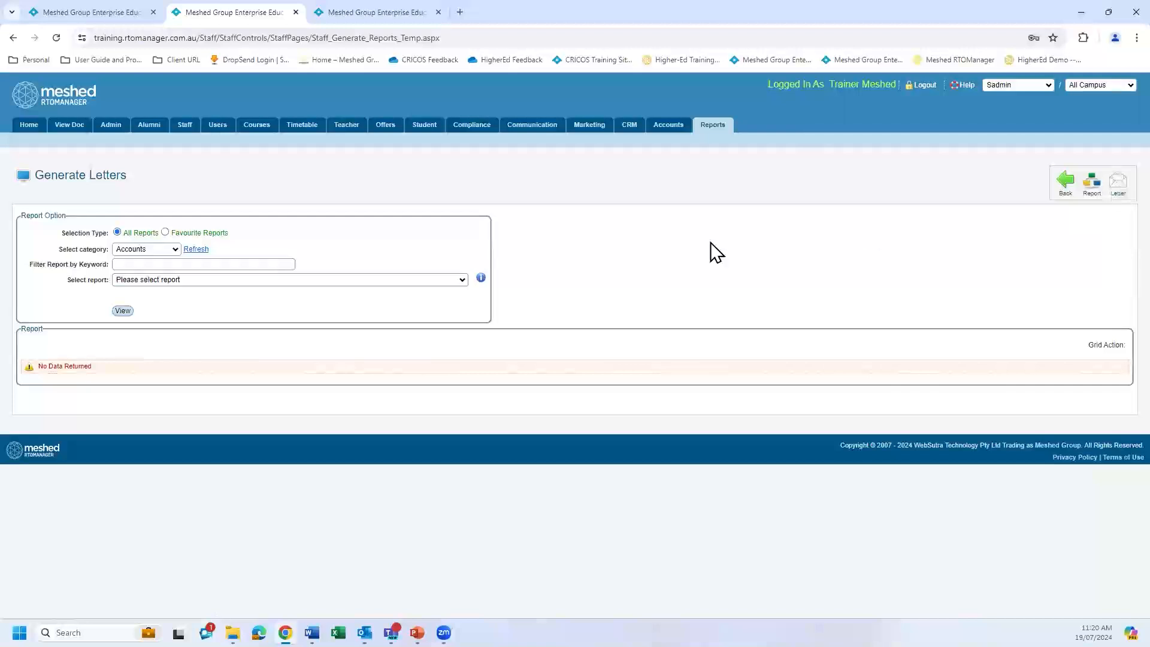
left_click(174, 251)
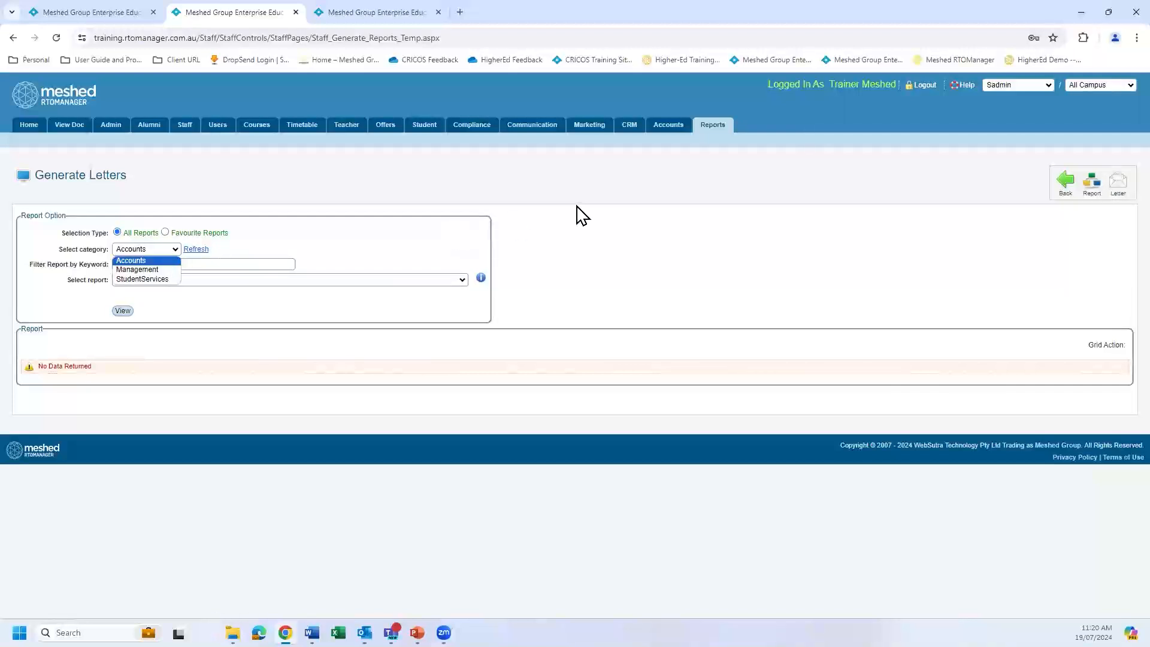
Go to the Letter Set-up page and open a blank new letter form.
mouse_move(722, 137)
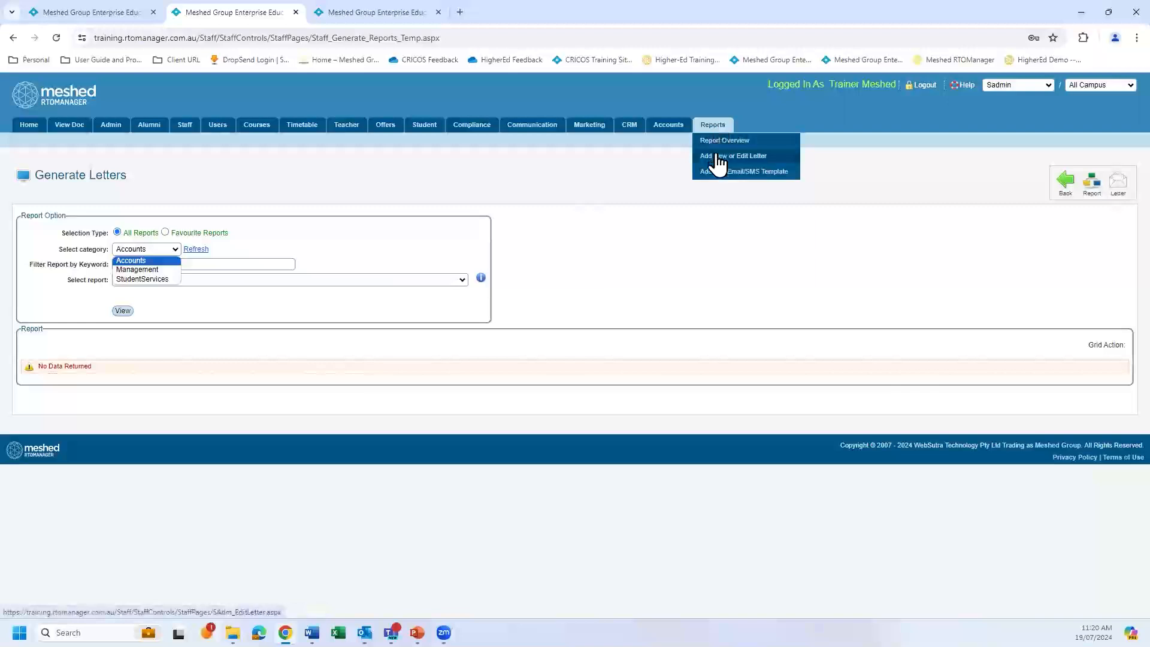
left_click(722, 157)
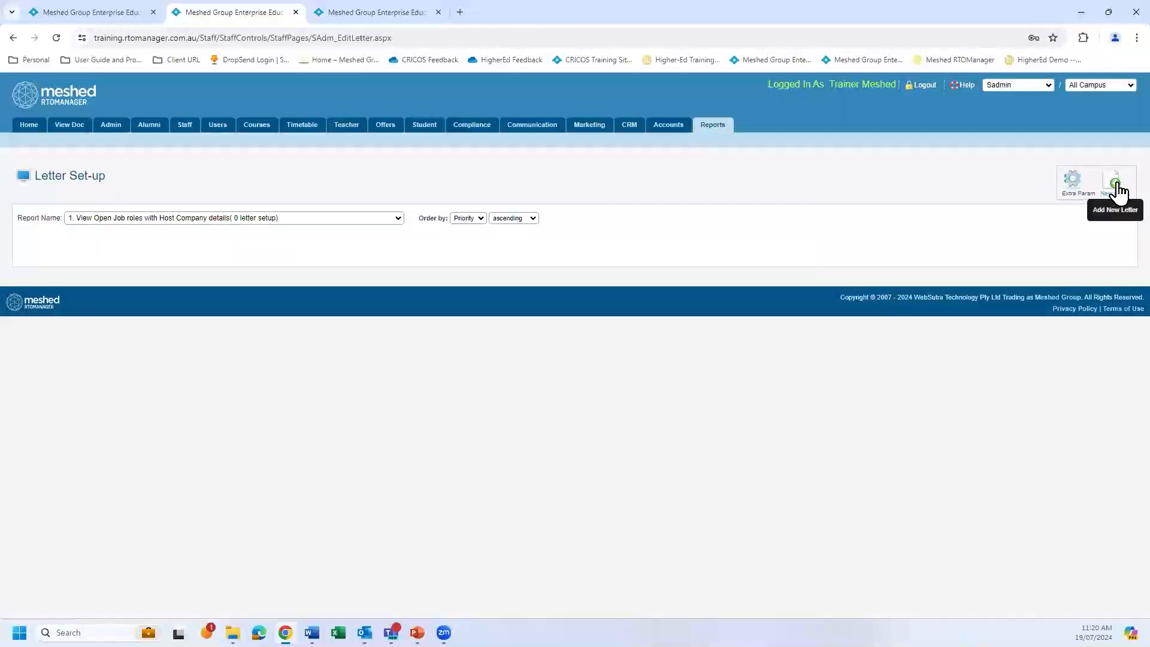
mouse_move(715, 132)
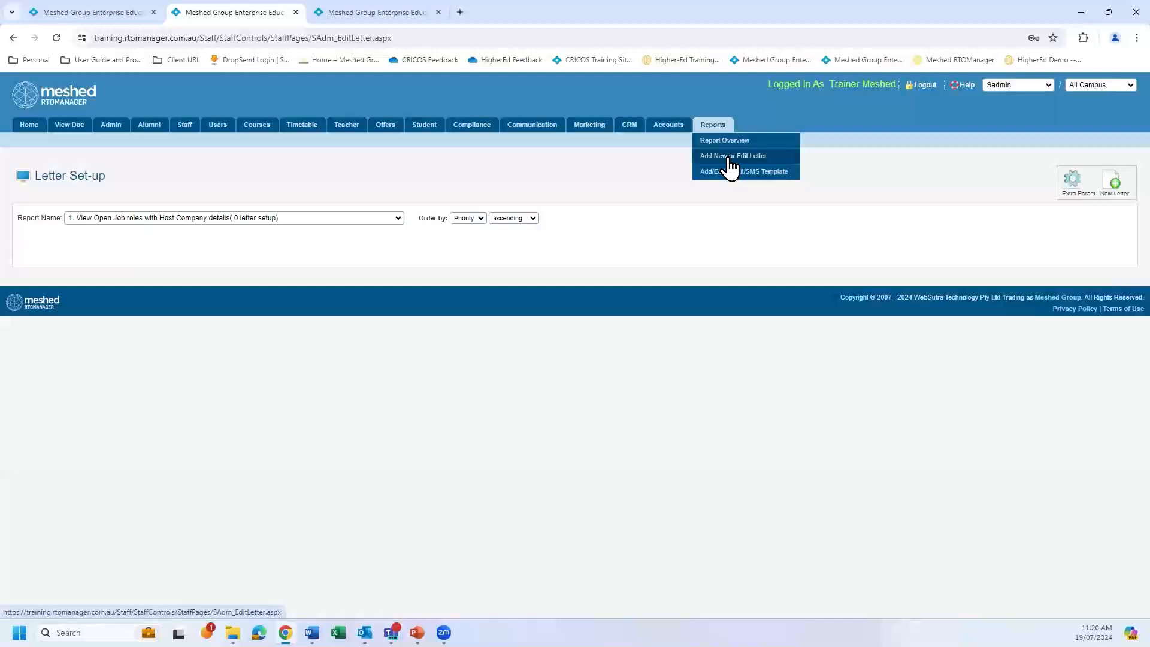
left_click(1113, 185)
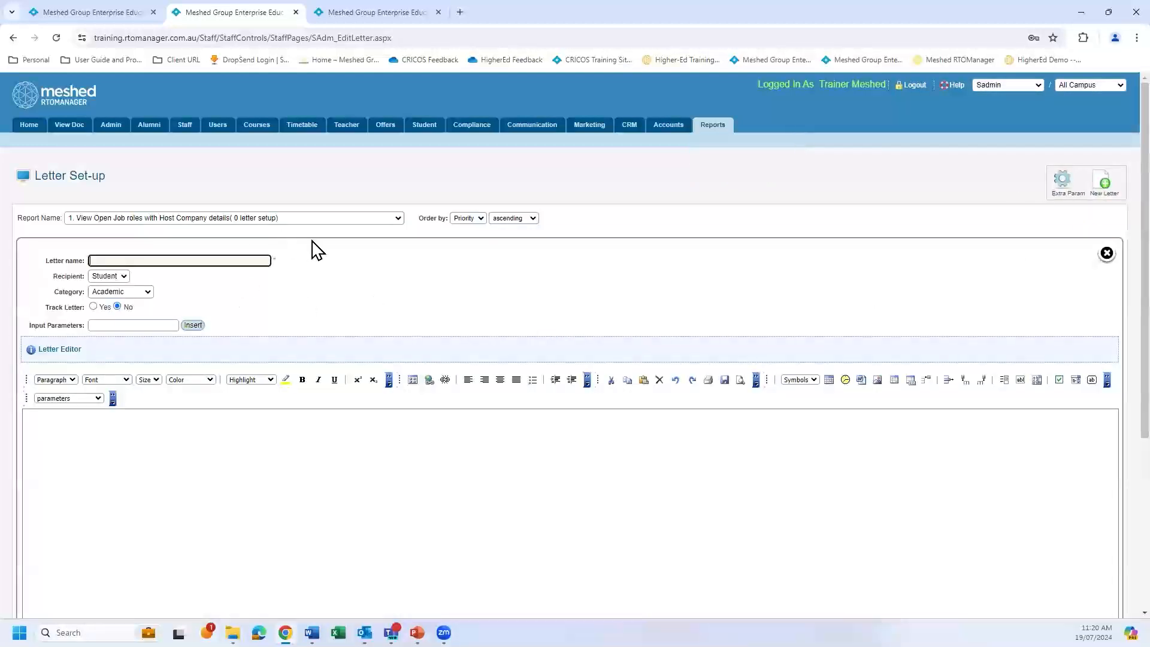
Display the letters set up for the "Five consecutive attendance missing list" report.
left_click(398, 219)
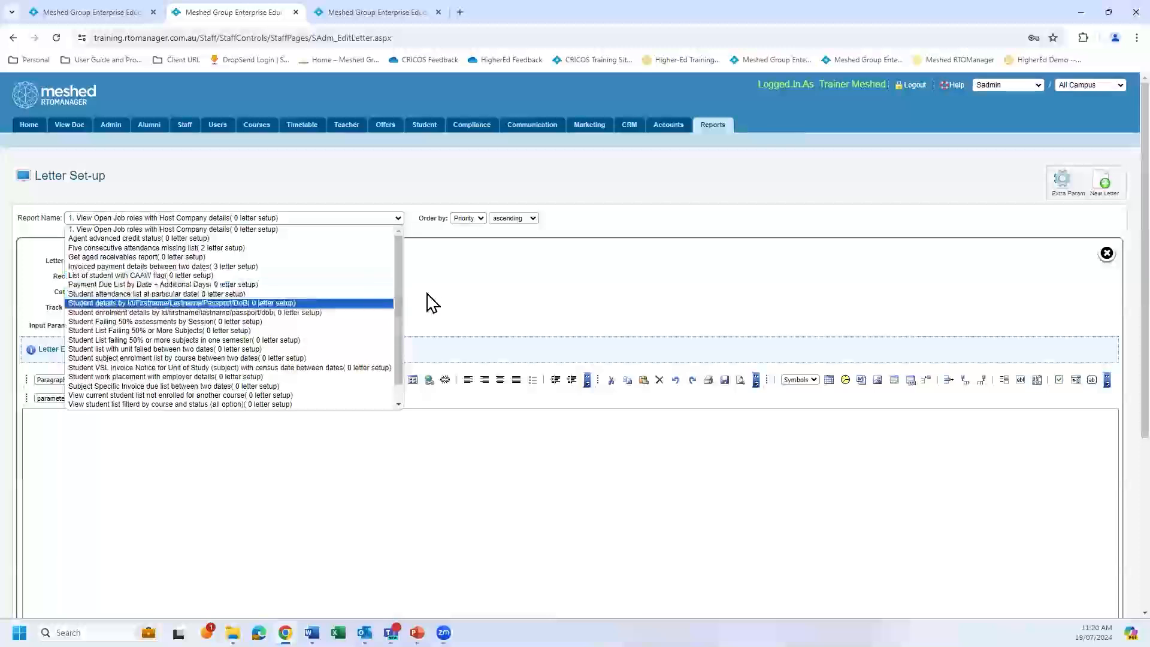
scroll(398, 321, "down", 1)
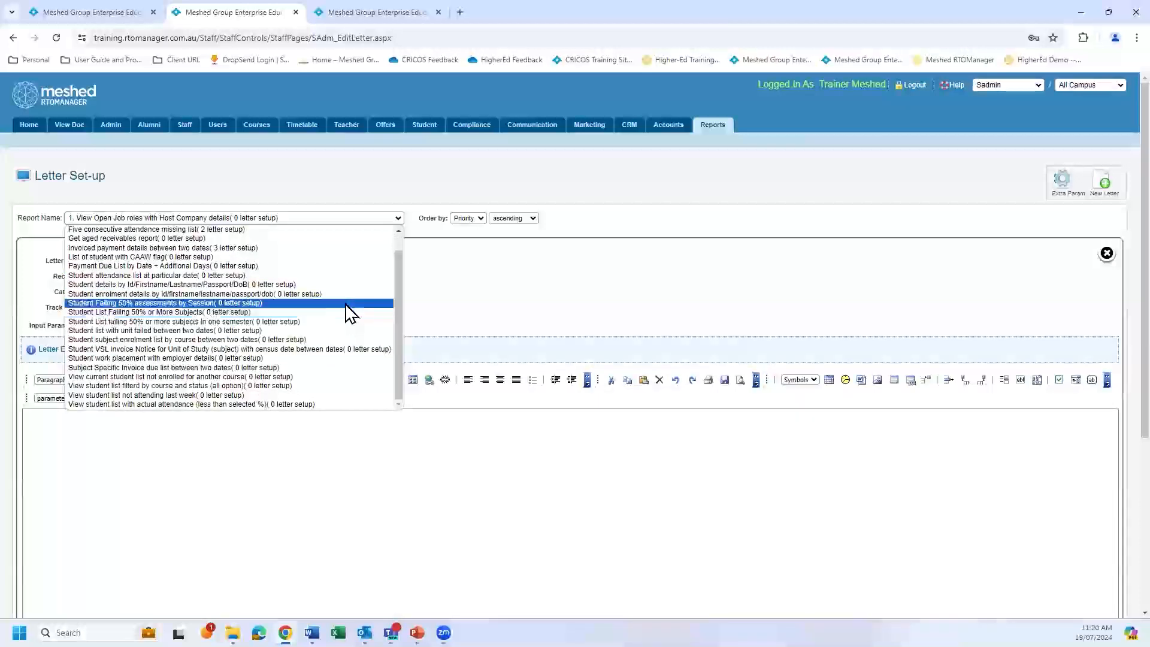
scroll(395, 293, "up", 1)
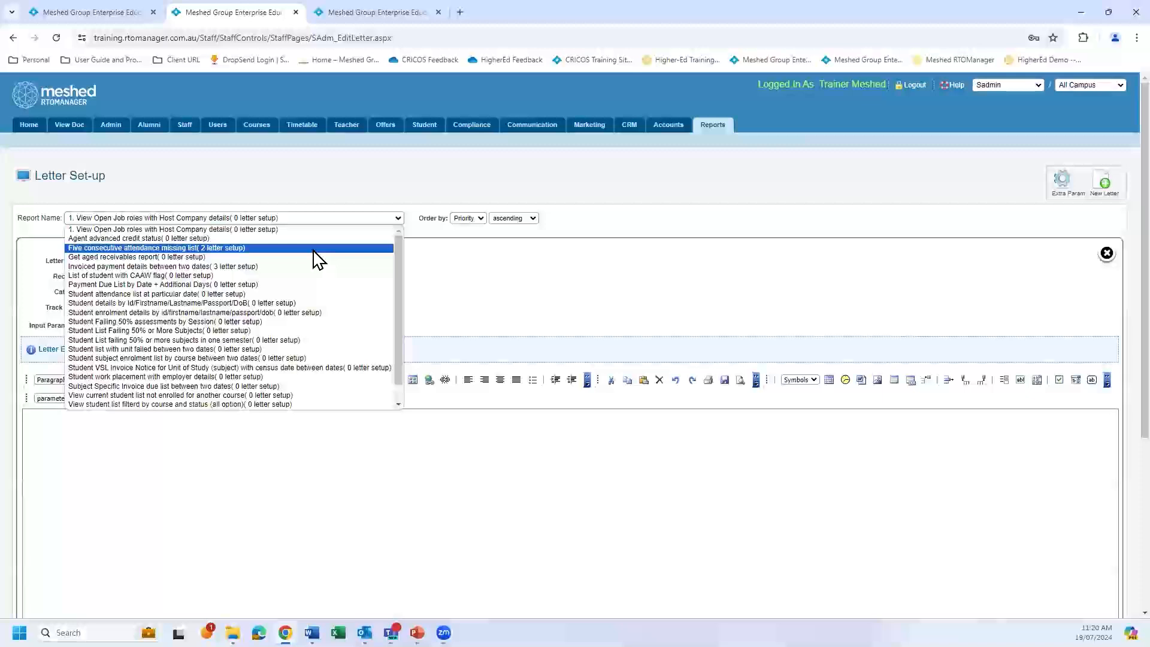
left_click(314, 249)
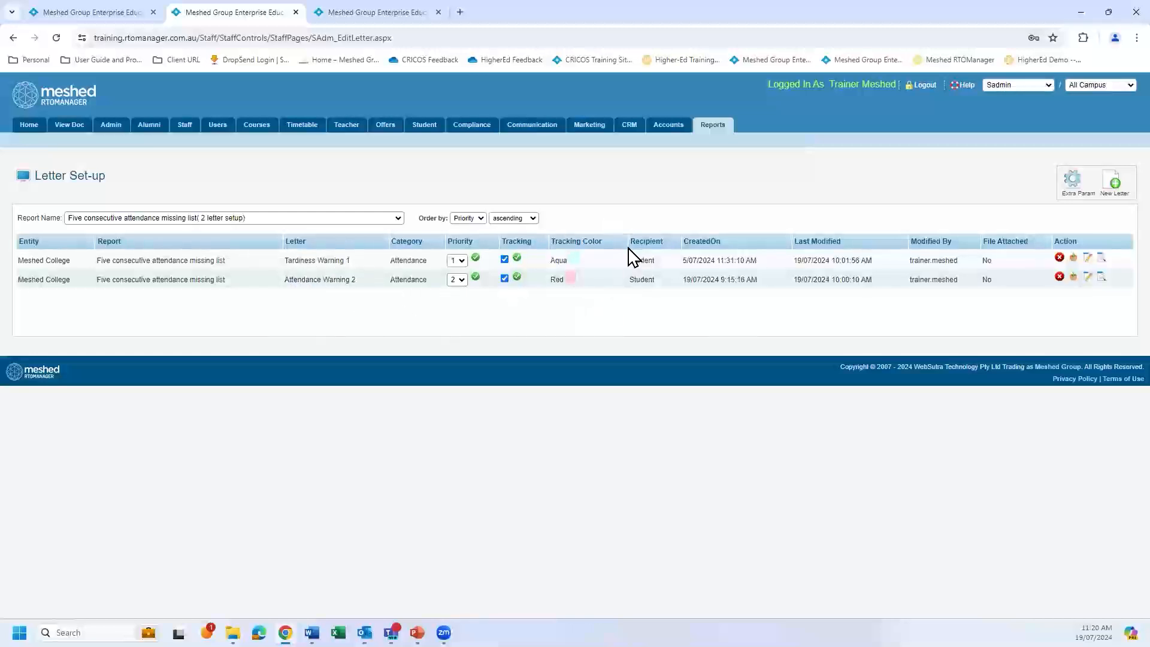
Duplicate the letter set-up browser tab and open the Generate Letters page in the copy.
right_click(258, 14)
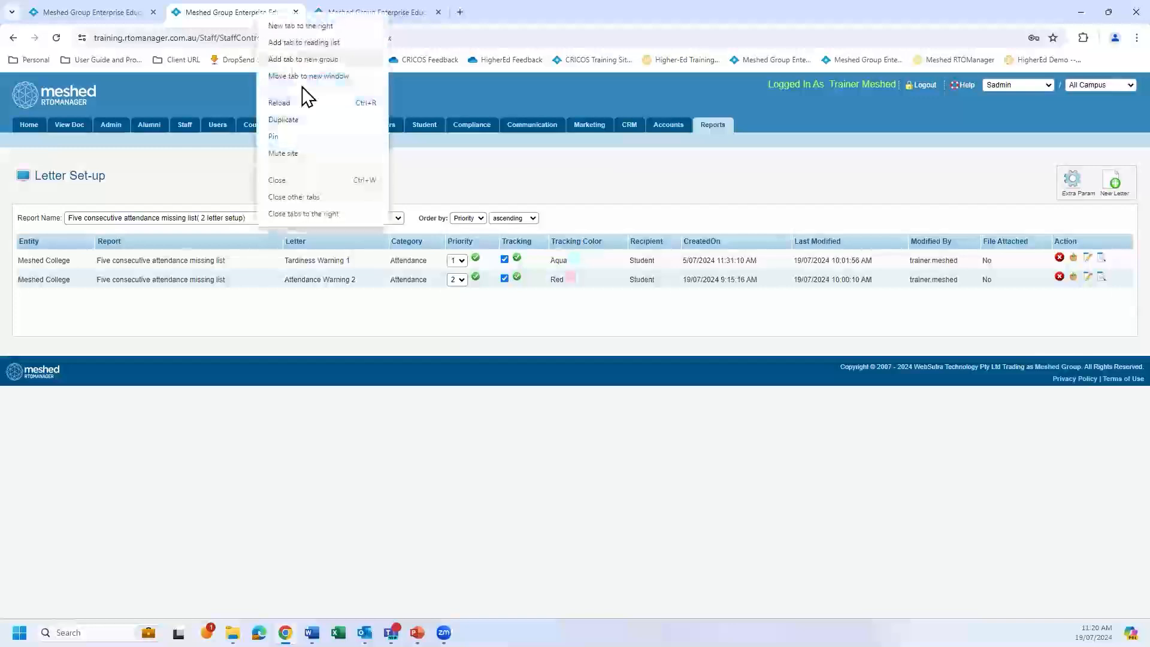
left_click(292, 122)
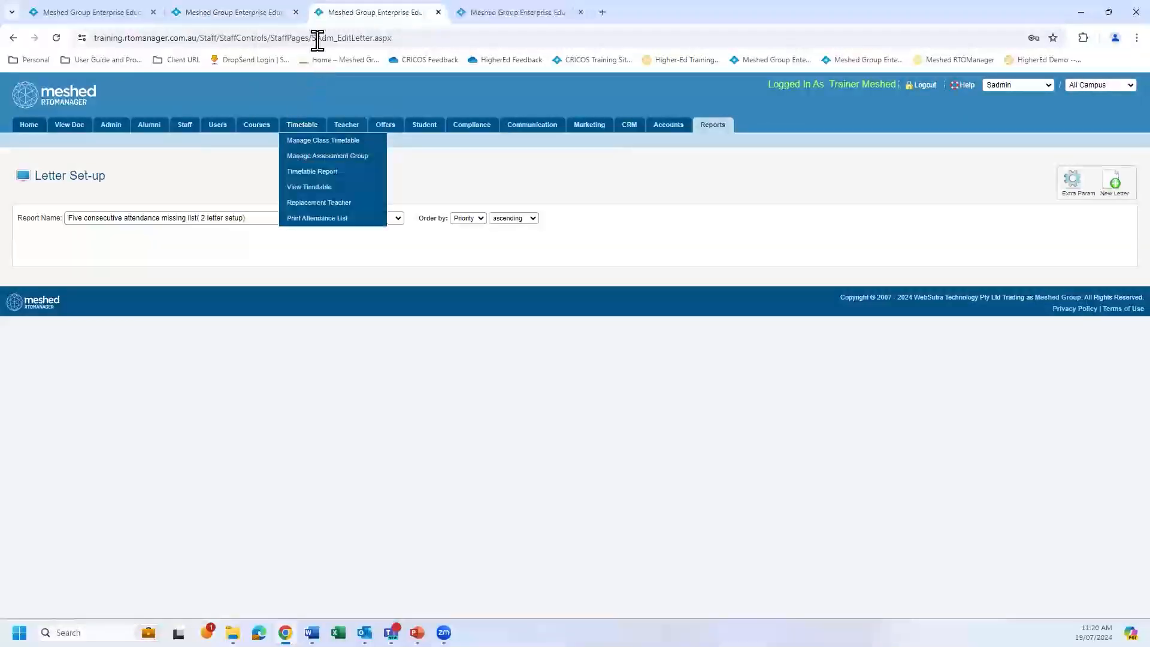
left_click(713, 129)
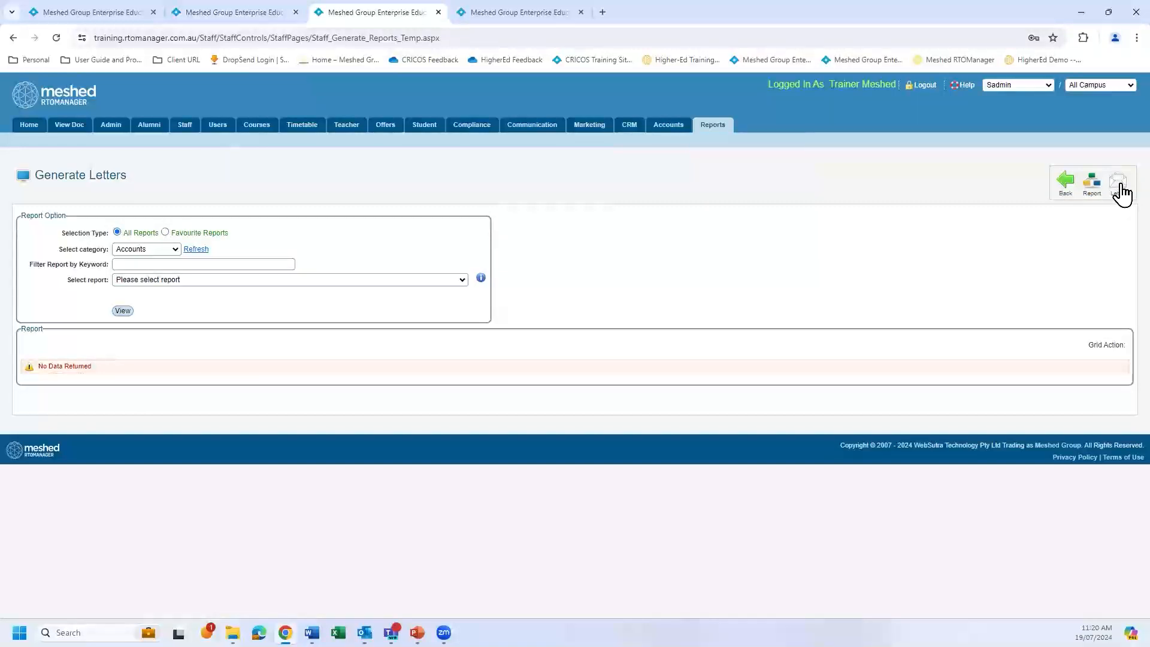
Select the StudentServices category, filter reports by "five conse" and choose the "Attendance : Five consecutive attendance missing list" report.
left_click(175, 249)
left_click(169, 285)
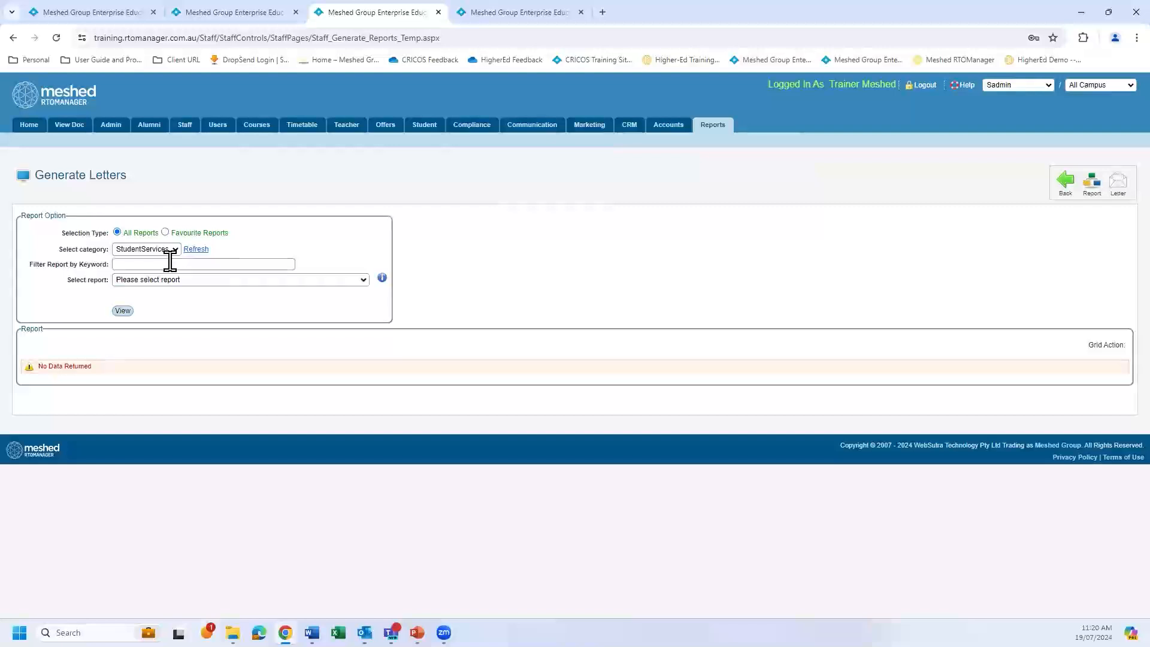
left_click(192, 263)
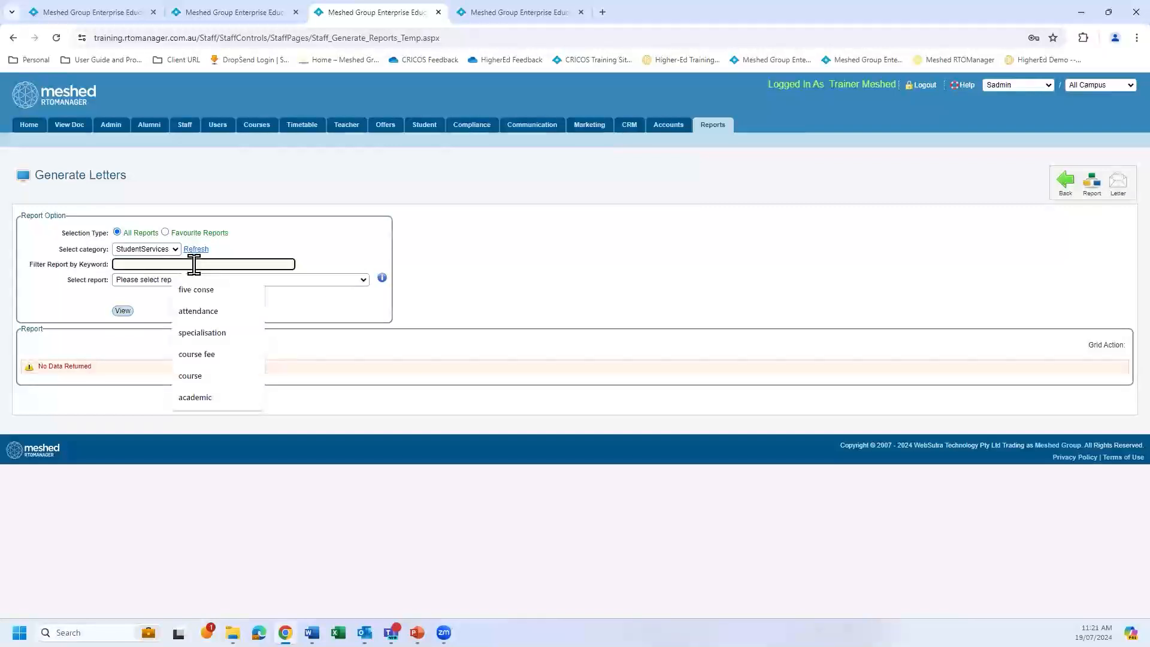
left_click(204, 292)
left_click(293, 280)
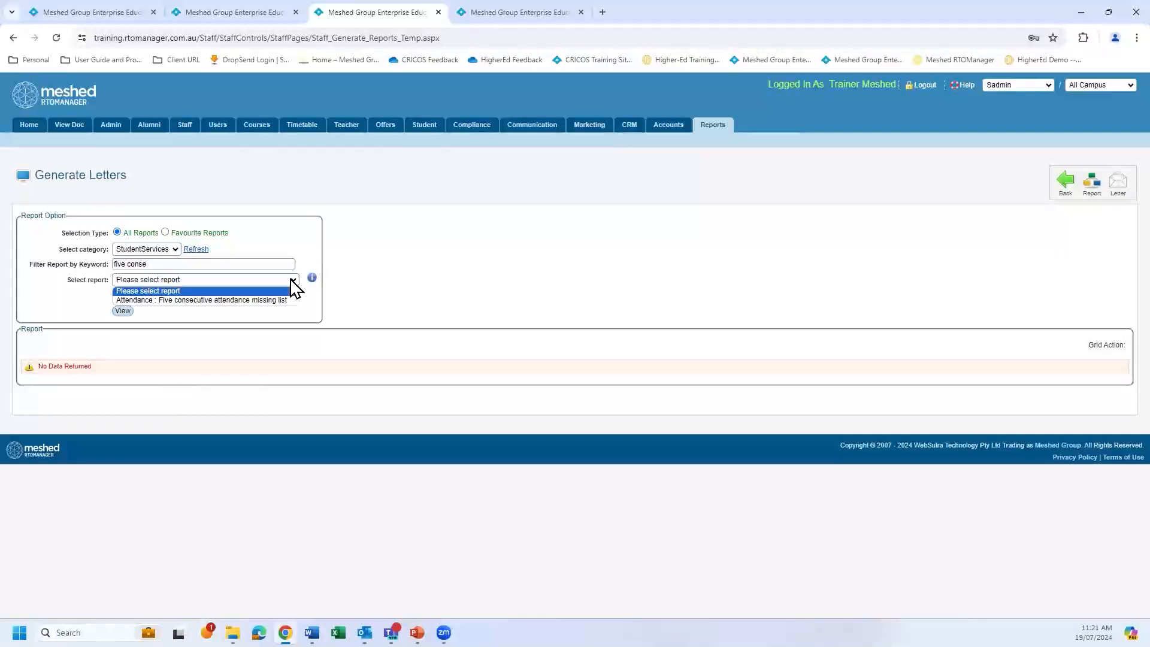
left_click(267, 299)
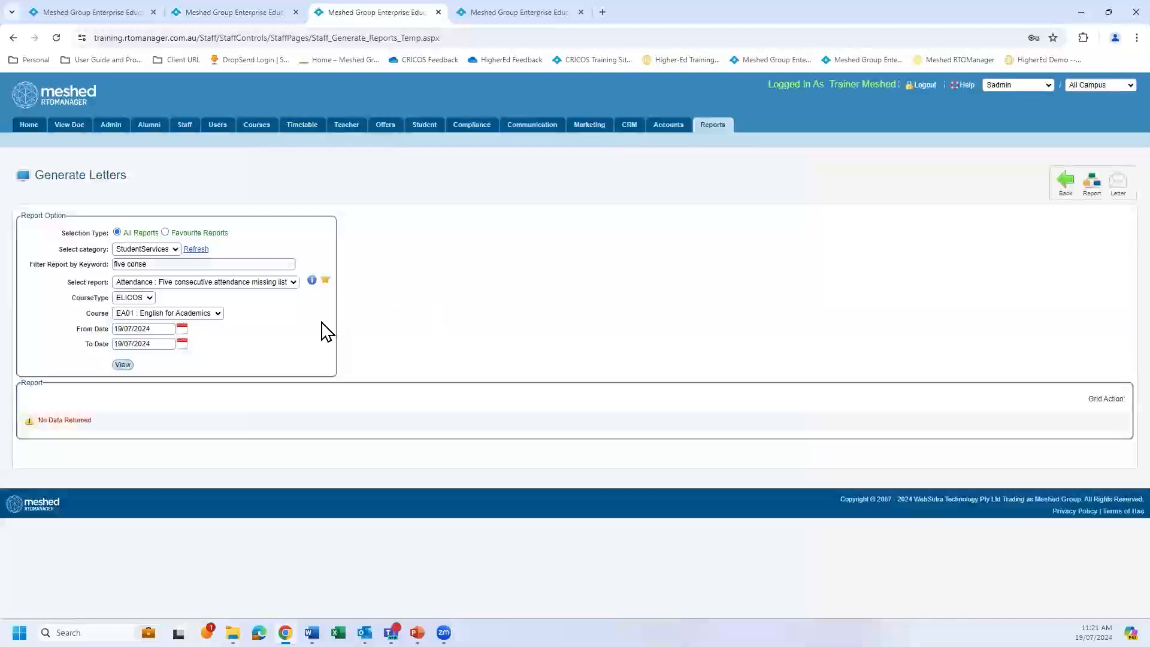
Set the report's course type to VET and its course to FNS40222 : Certificate IV in Accounting and Bookkeeping.
left_click(150, 299)
left_click(140, 318)
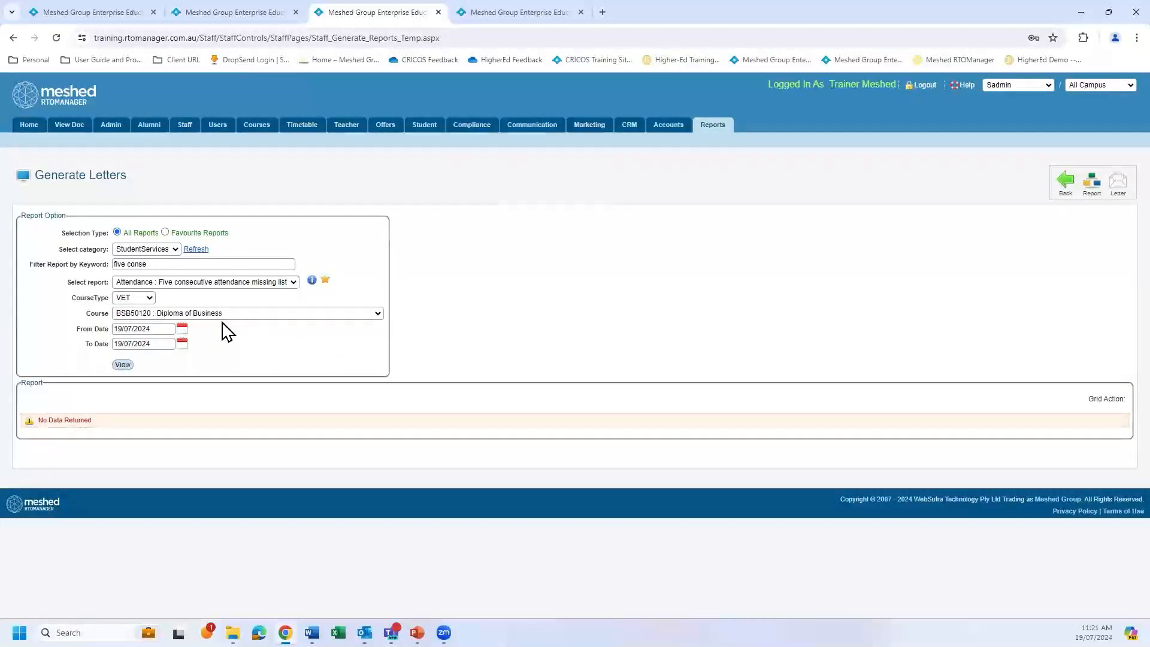
left_click(377, 314)
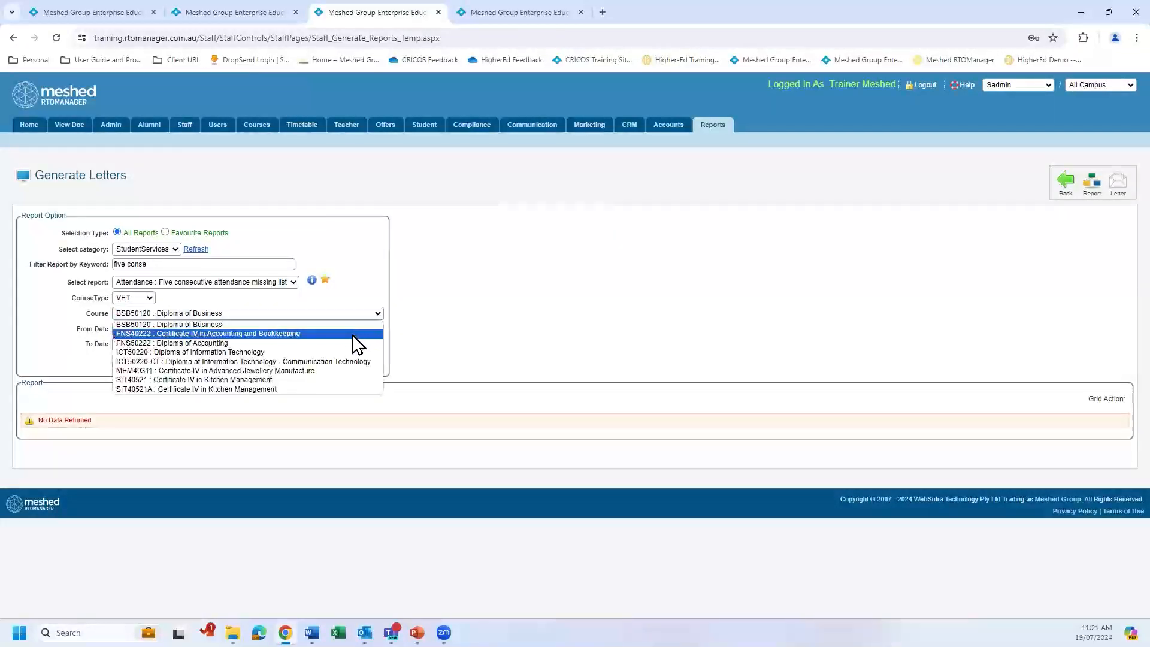
left_click(357, 334)
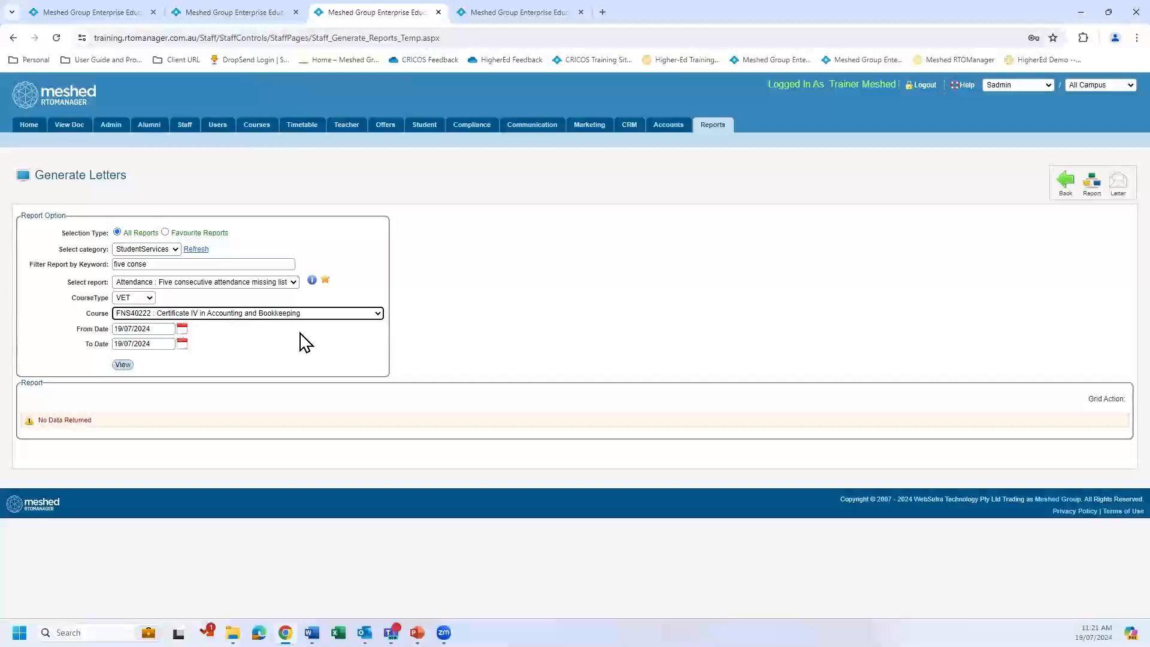
Set the report period from 01/01/2024 to 31/12/2024 and run the report.
left_click(182, 331)
left_click(262, 358)
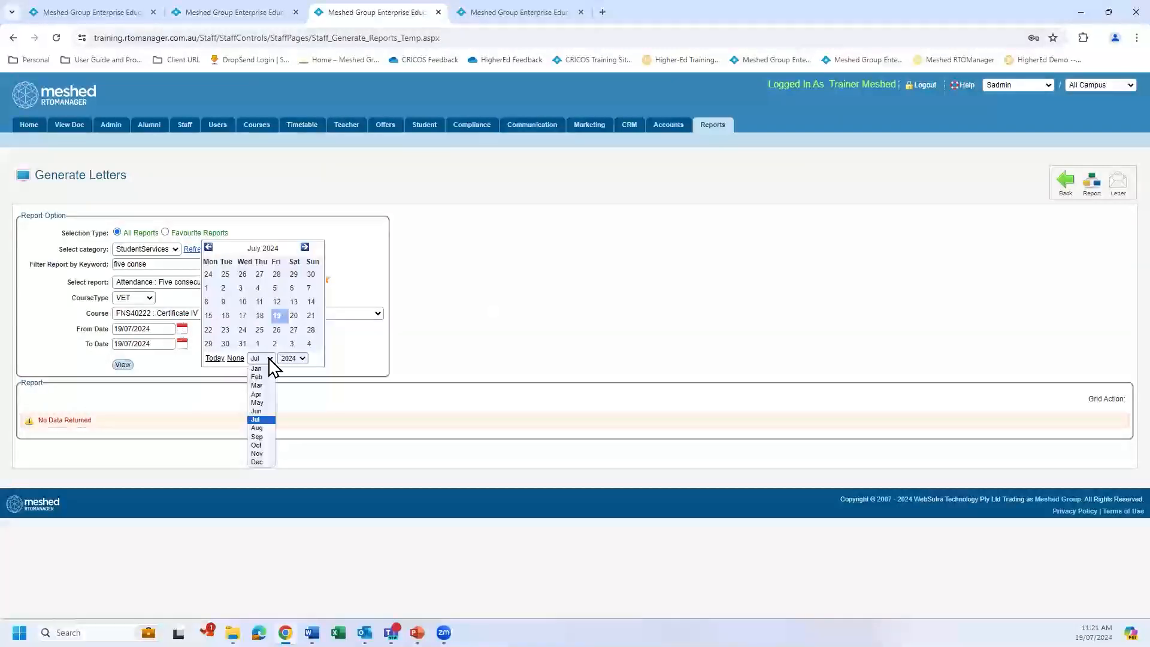
left_click(262, 368)
left_click(206, 288)
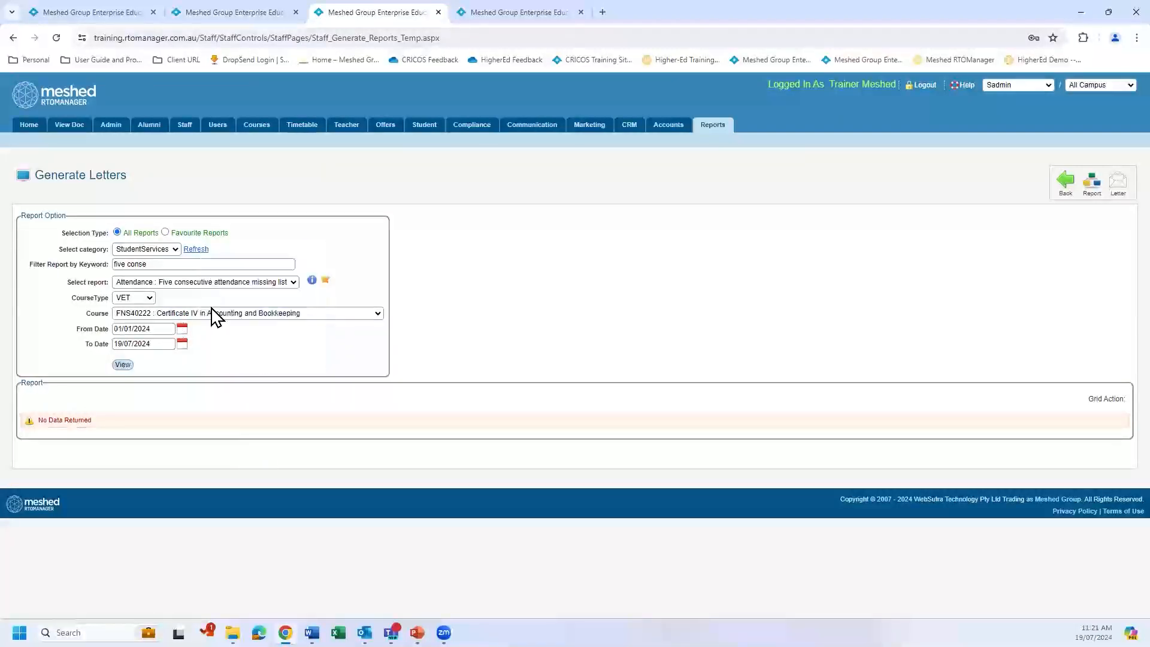
left_click(183, 345)
left_click(261, 373)
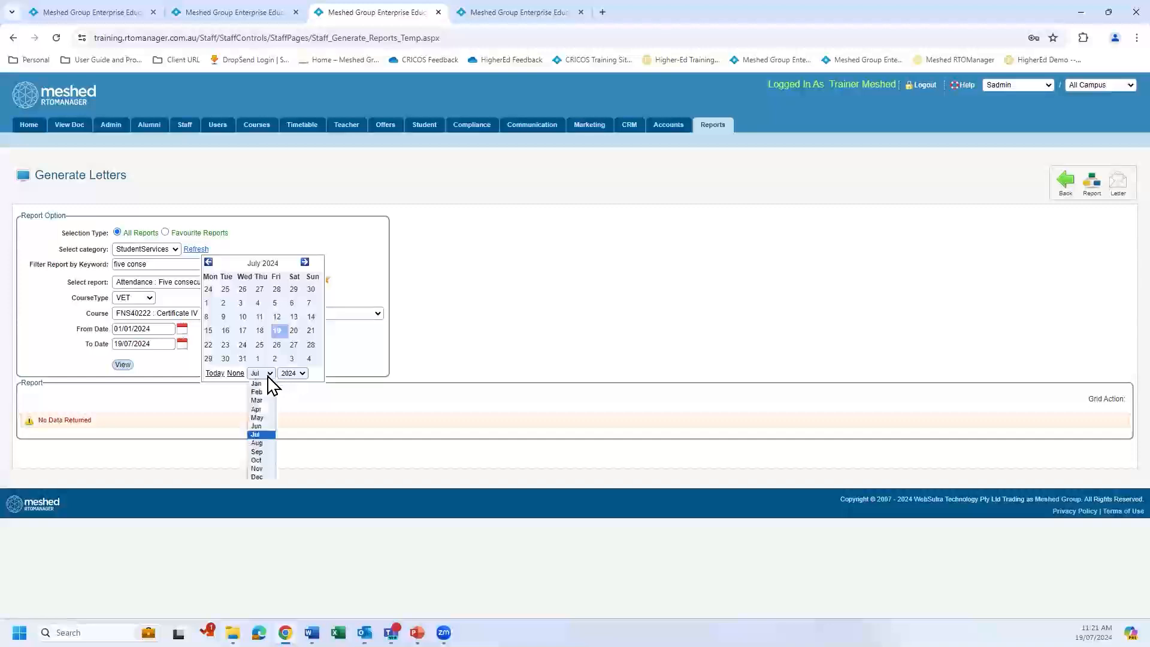
left_click(257, 477)
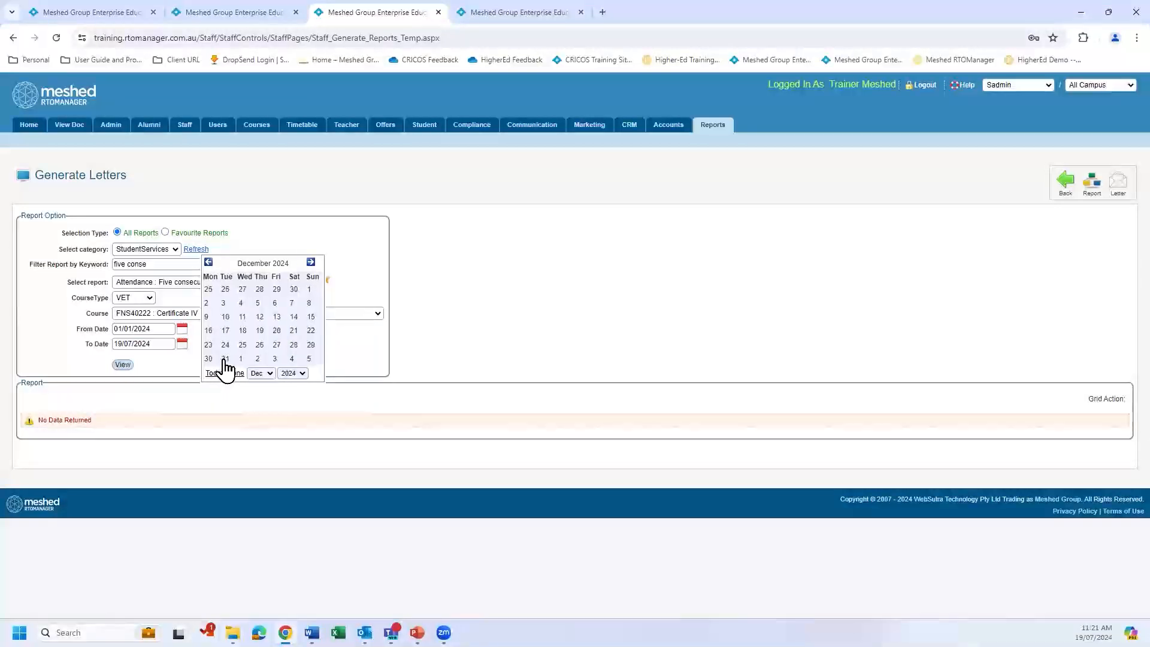
left_click(225, 358)
left_click(123, 364)
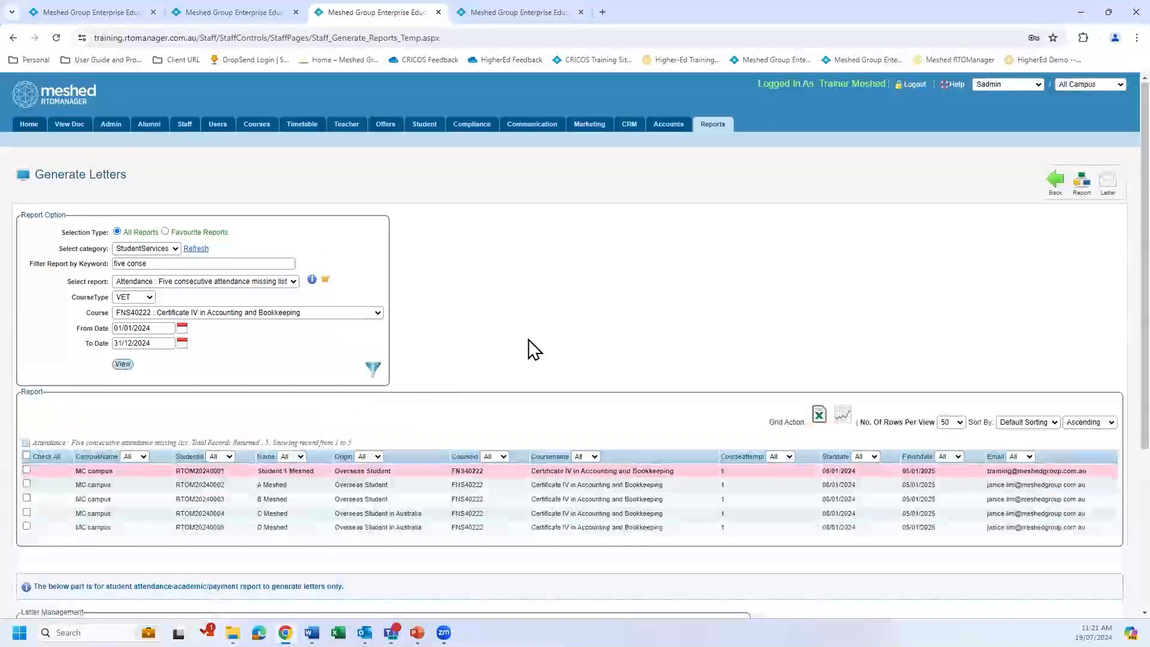
Select the second student in the report results and choose Tardiness Warning 1 as the letter.
scroll(528, 338, "down", 4)
mouse_move(96, 234)
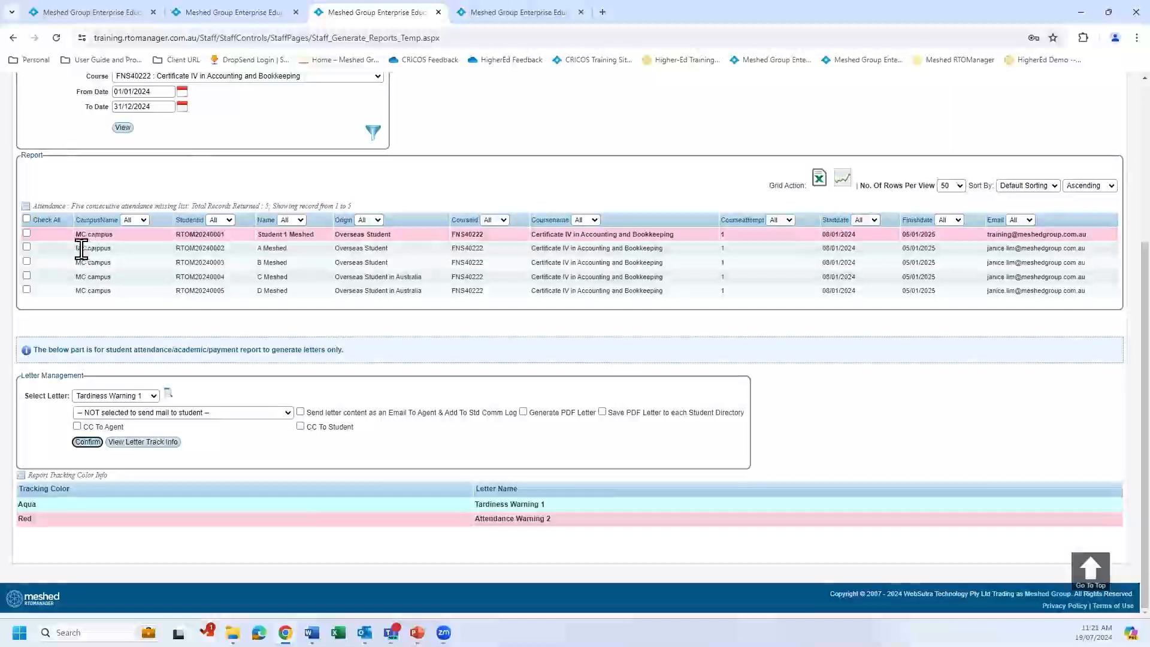
left_click(27, 247)
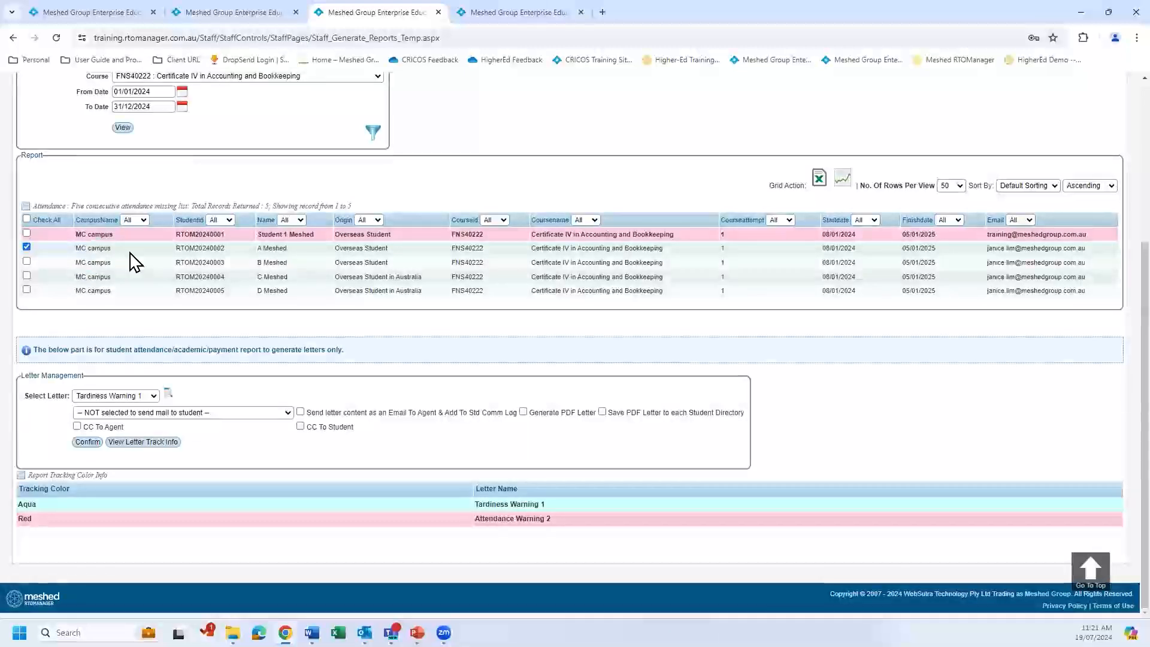
left_click(153, 396)
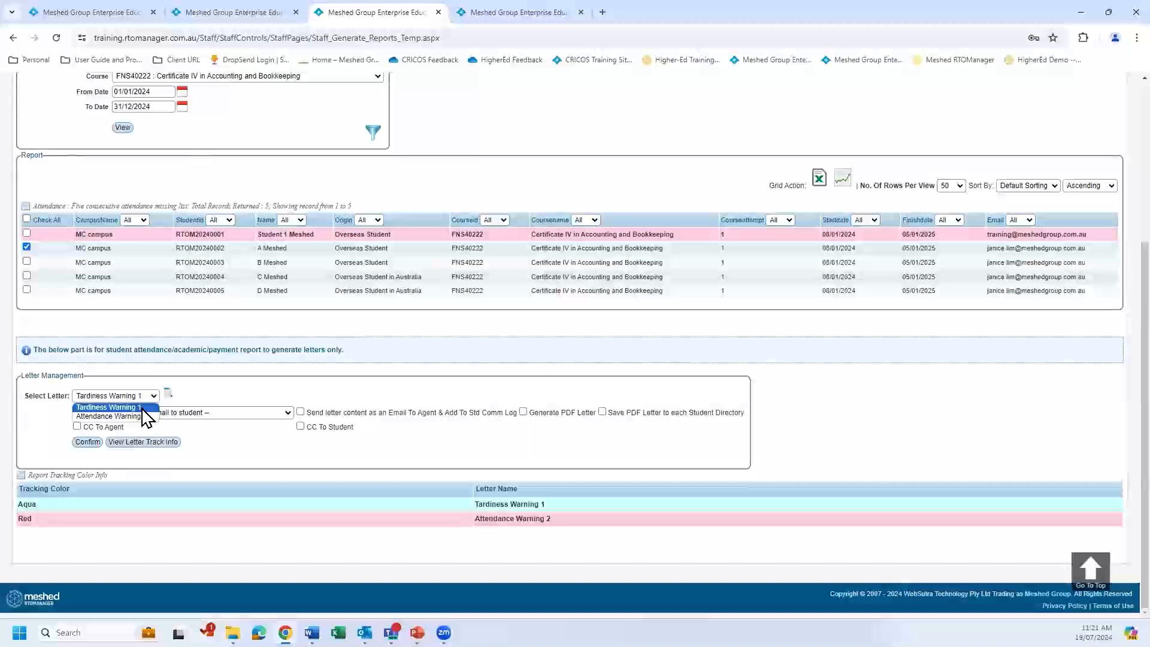
left_click(146, 408)
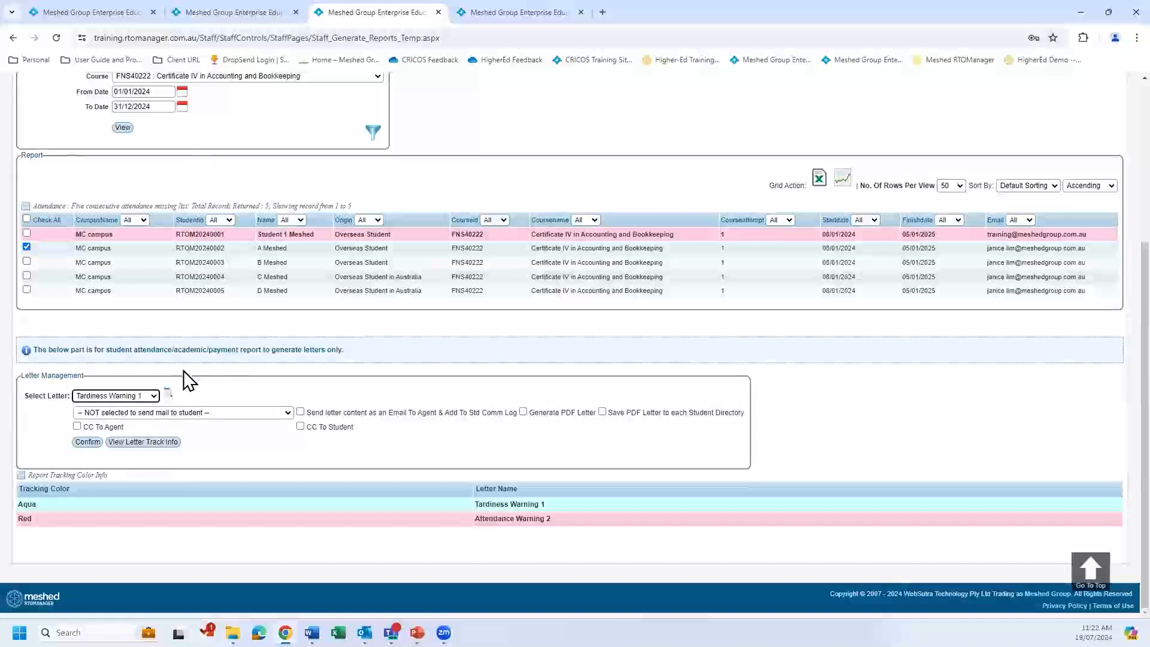
Send the letter to the student's private mail only, enabling agent email with communication log, PDF generation and saving to the student directory.
left_click(288, 414)
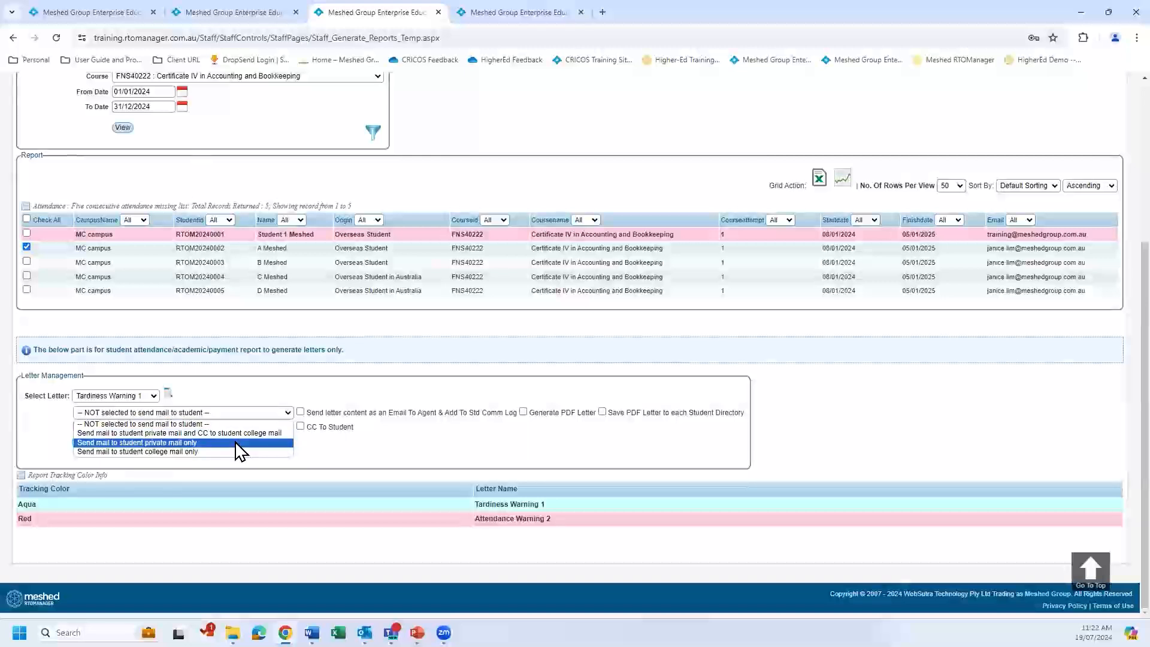
left_click(235, 443)
left_click(288, 414)
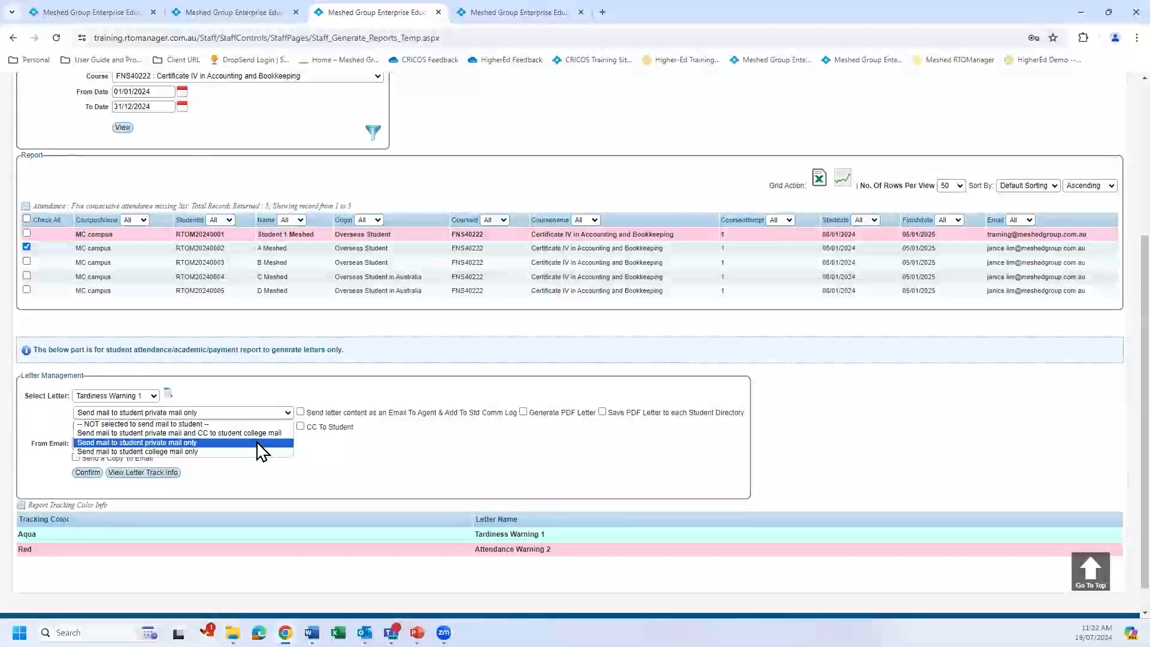
left_click(257, 442)
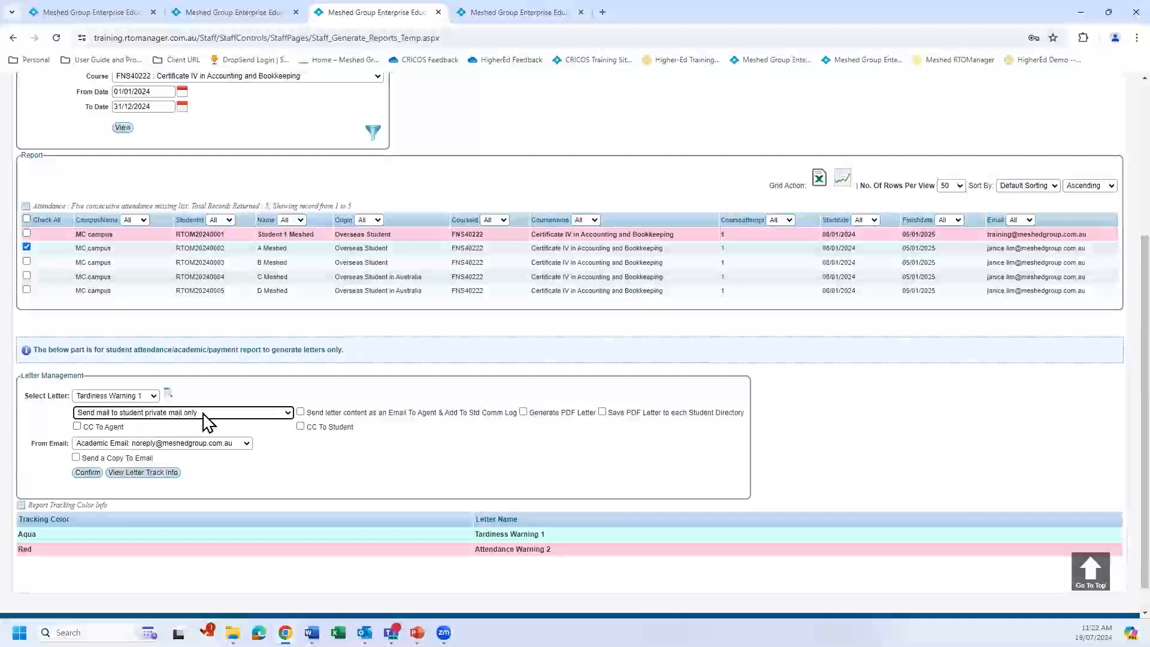
left_click(300, 412)
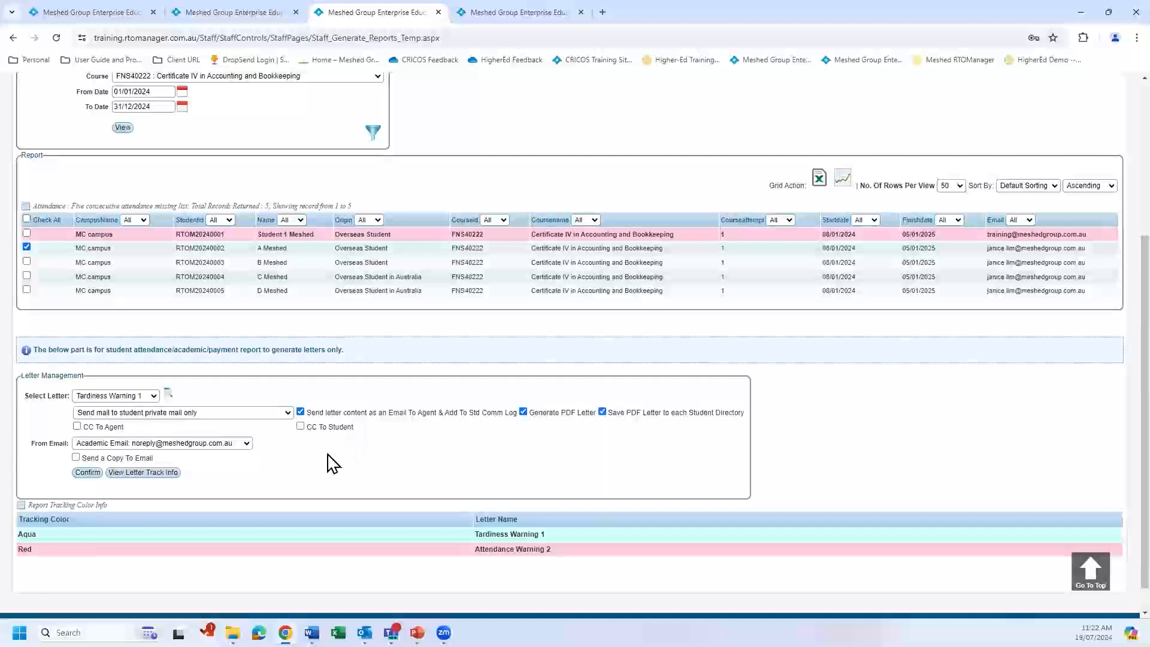
Choose the Student Course address as the sender and confirm generating the letter.
left_click(246, 444)
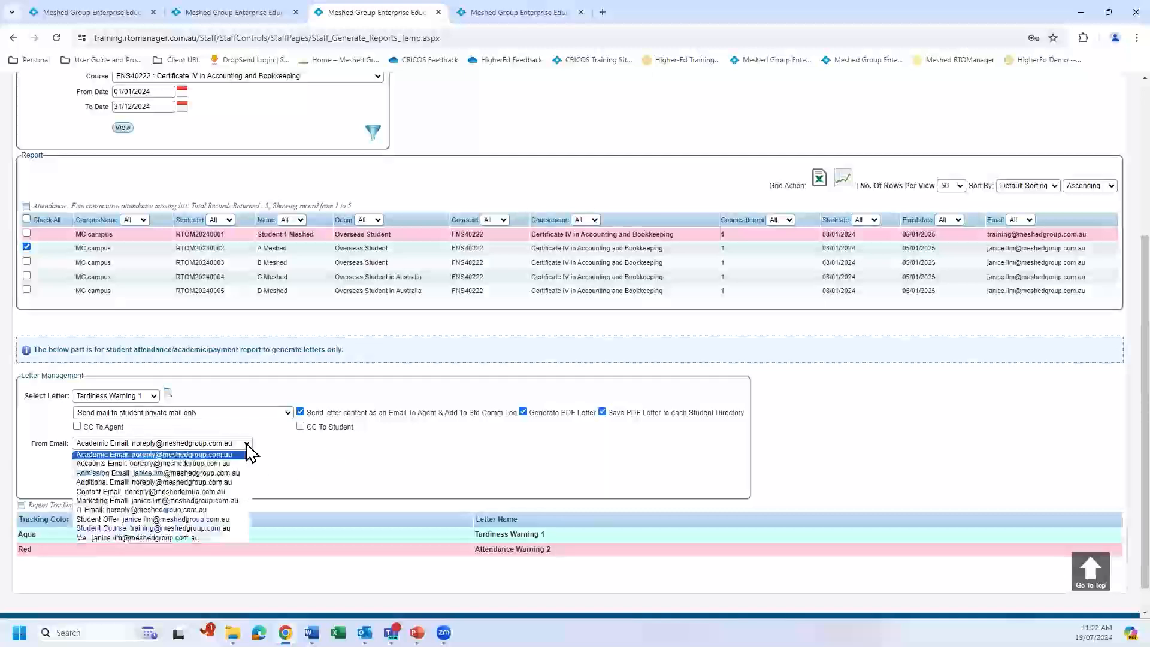
left_click(235, 528)
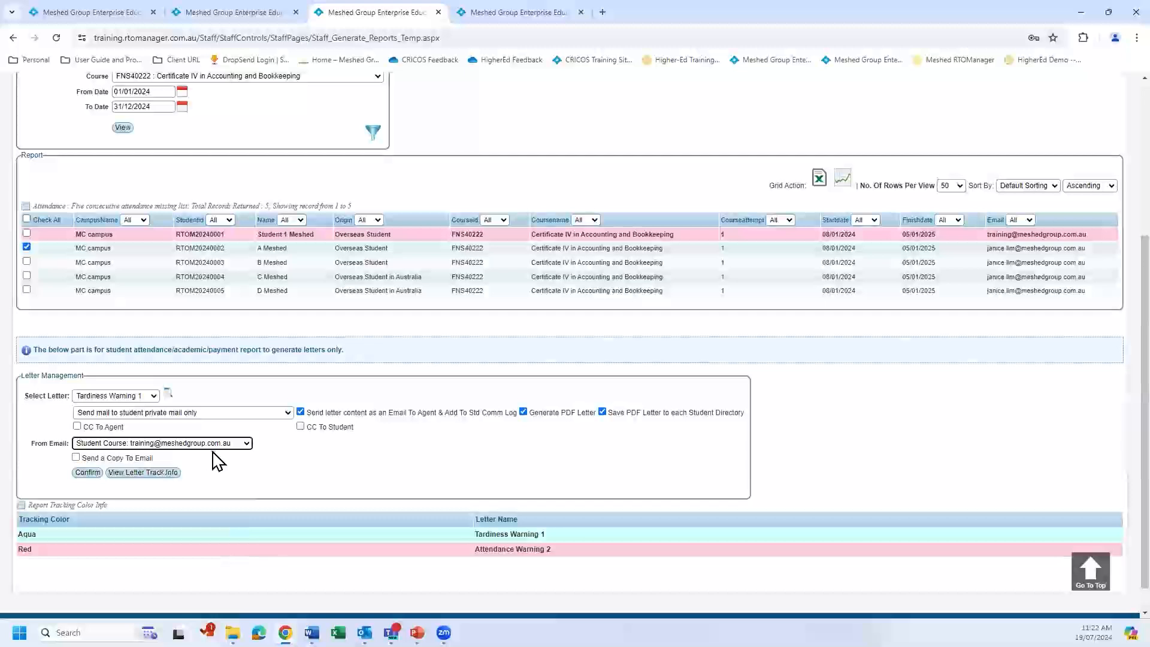
left_click(89, 475)
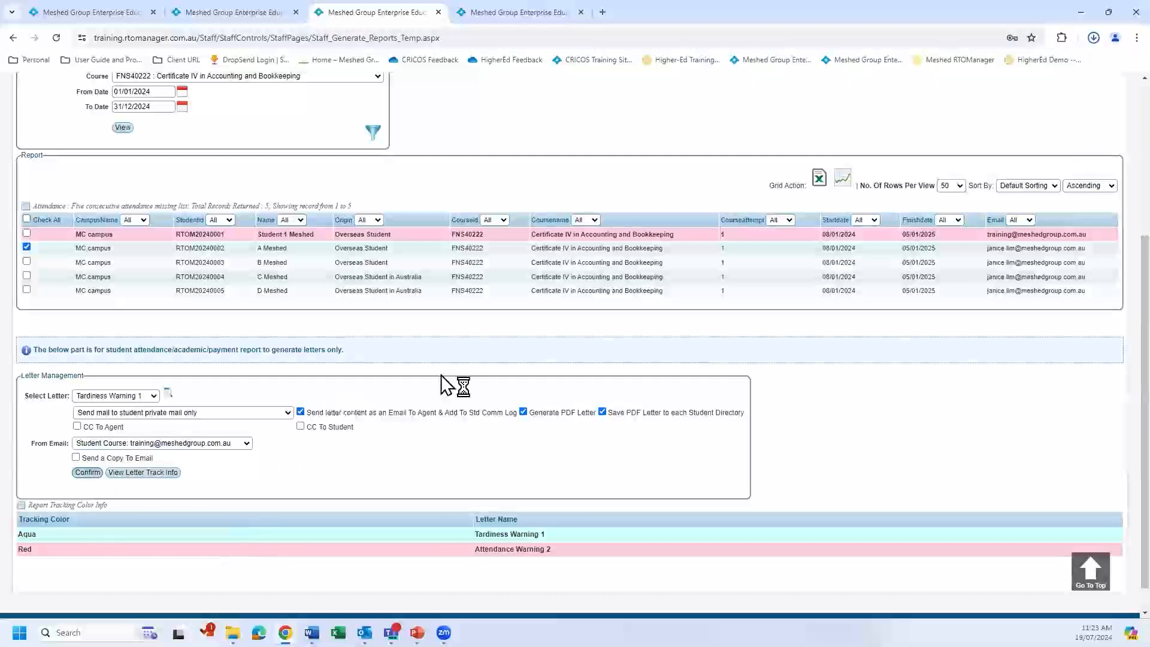
Review the downloaded TardinessWarning1 PDF, close it, and rerun the attendance report.
left_click(1093, 40)
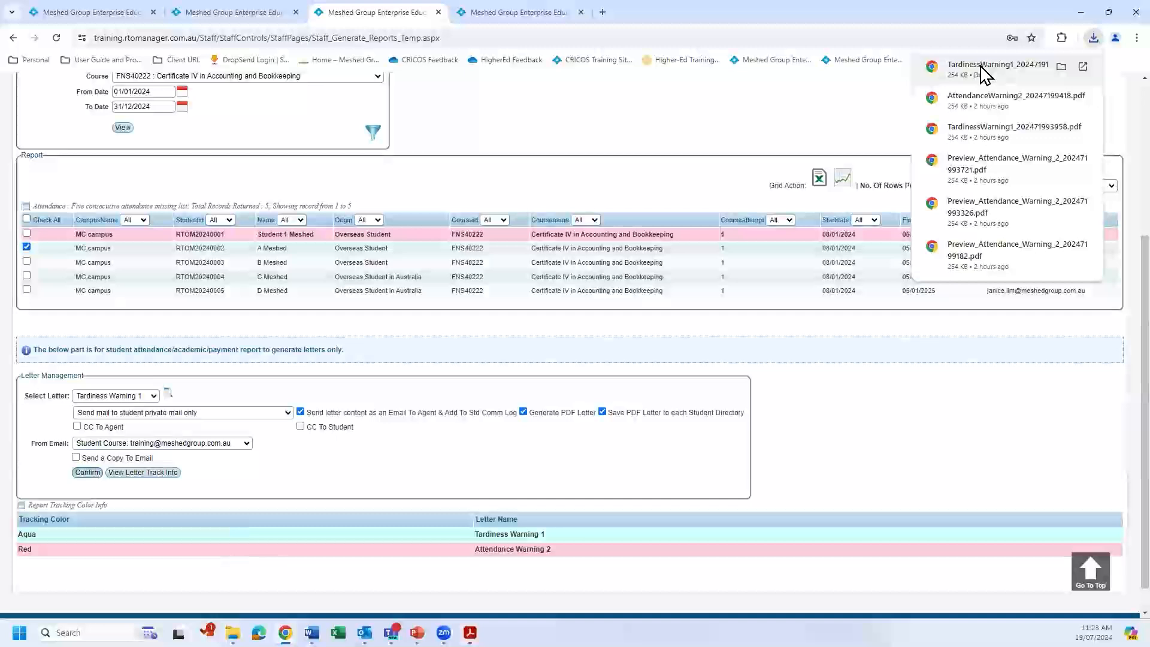
left_click(982, 69)
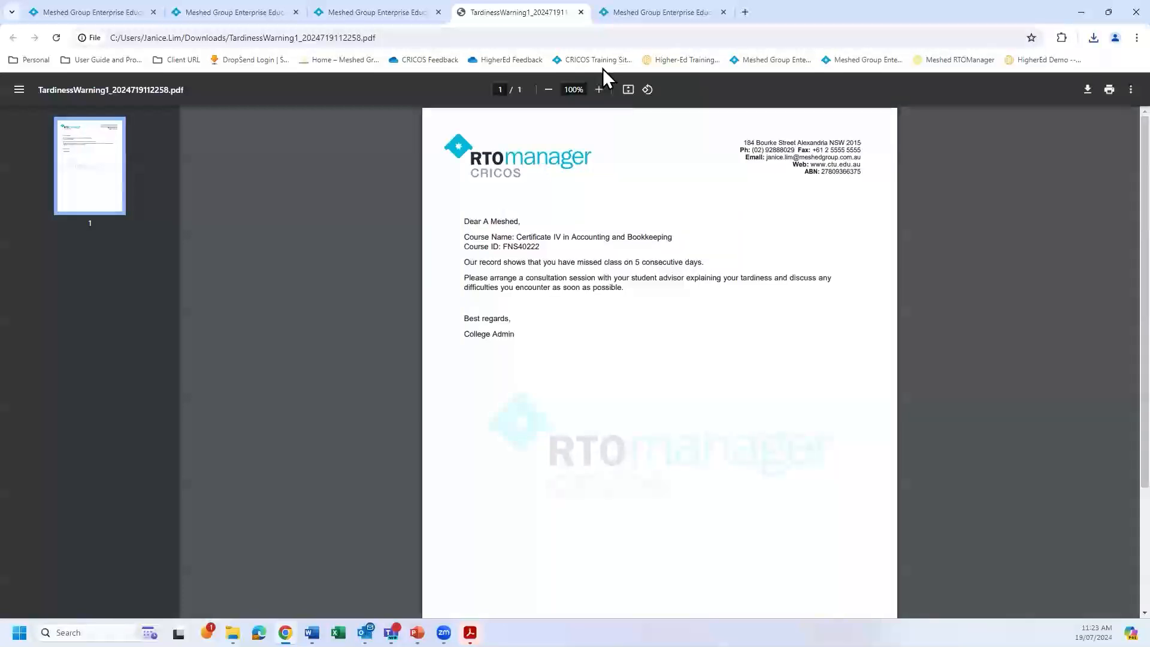
left_click(580, 12)
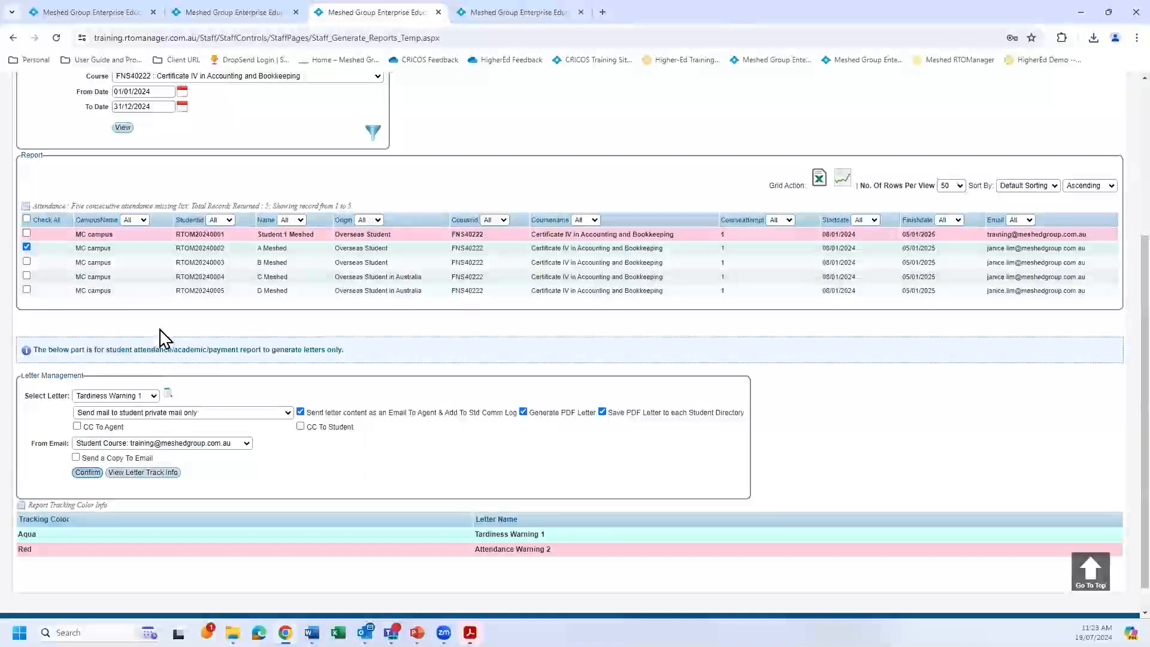
left_click(120, 128)
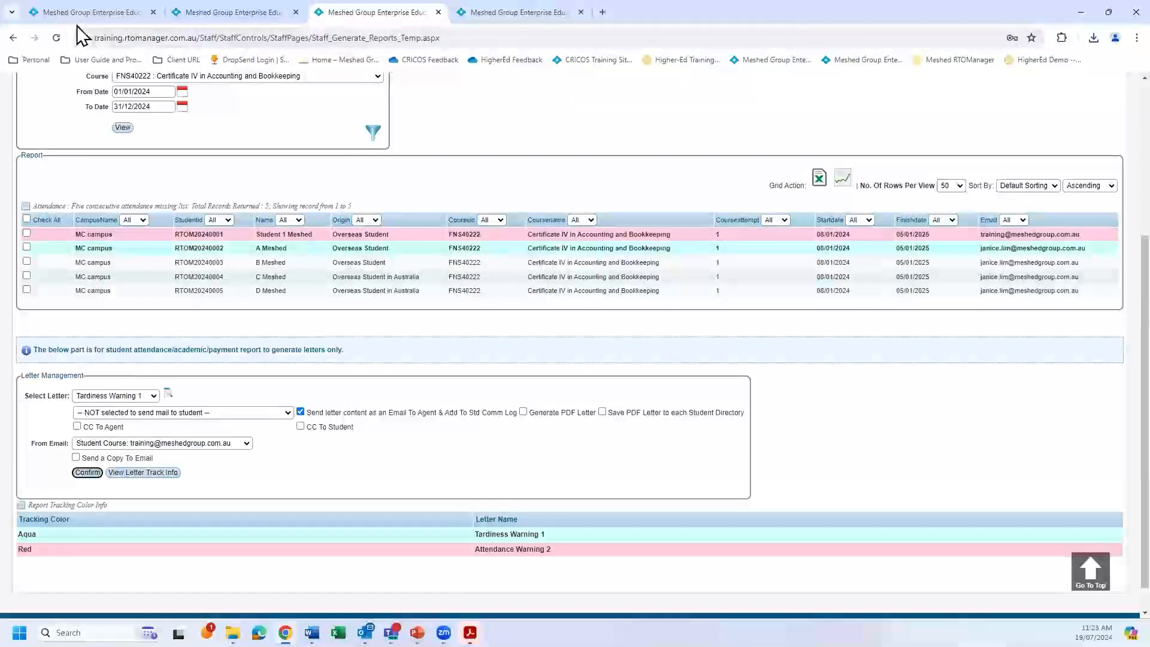
Return to the browser tab with the student Intervention Register and find its intervention search section.
left_click(87, 13)
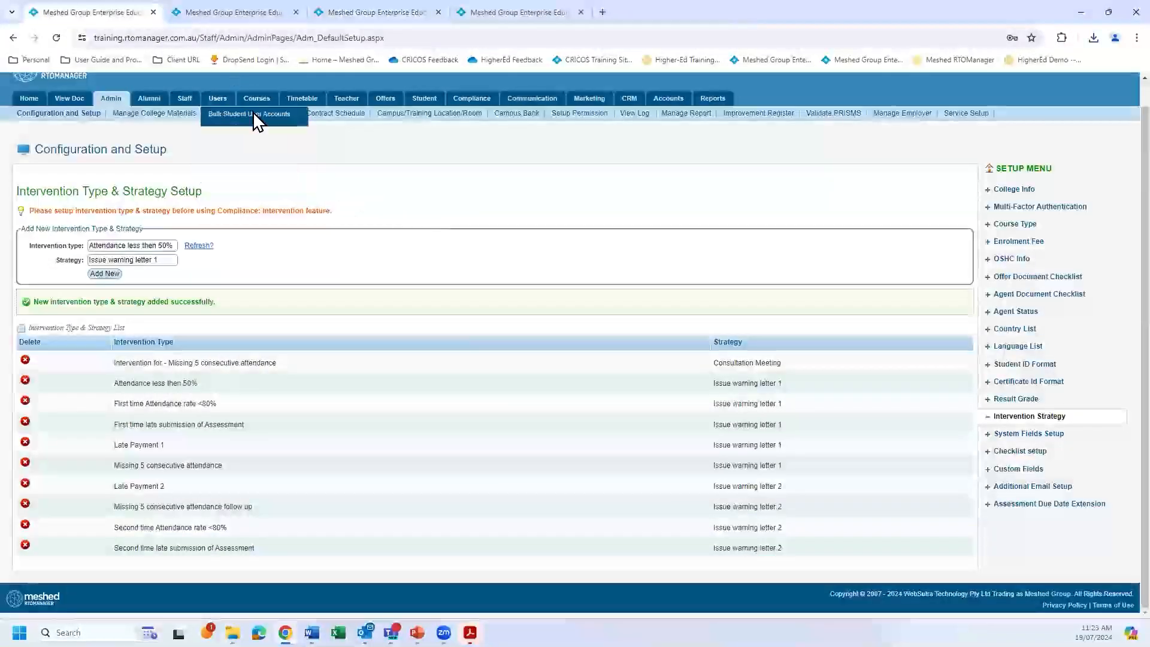
left_click(218, 14)
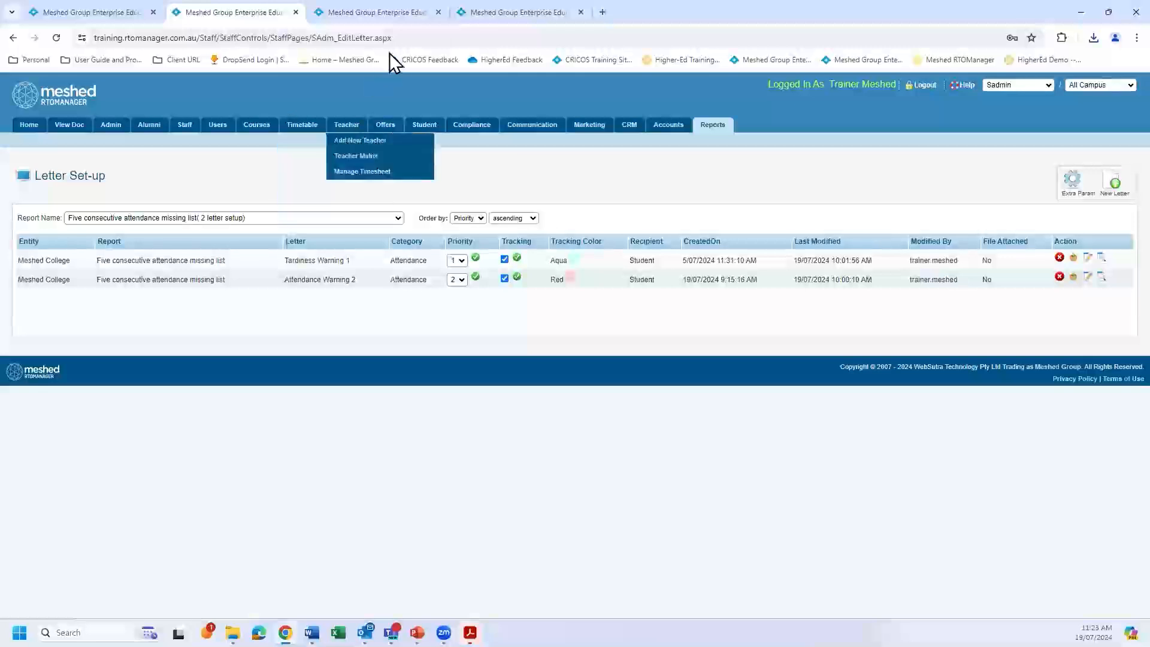
left_click(513, 12)
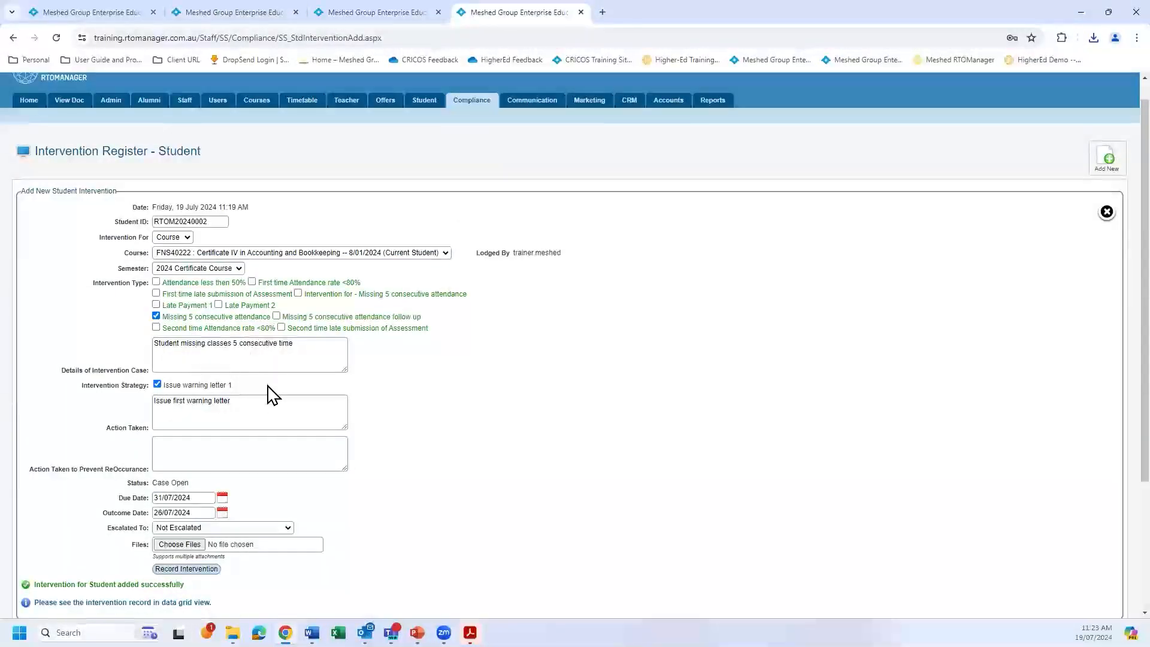
scroll(473, 389, "up", 2)
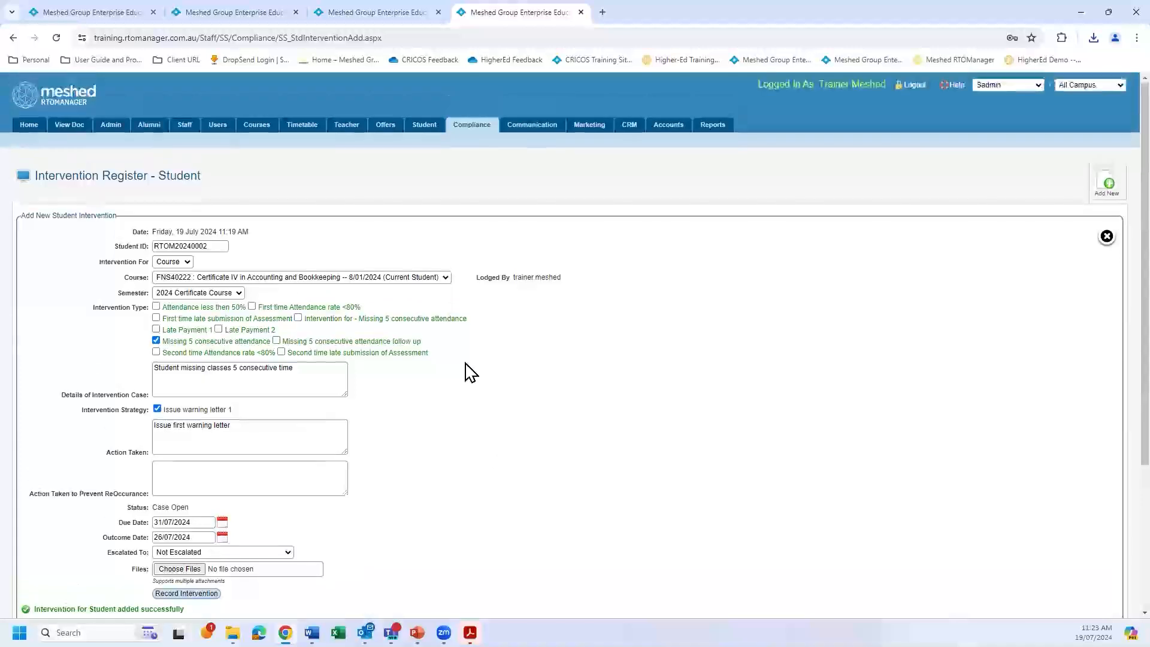
scroll(473, 374, "down", 5)
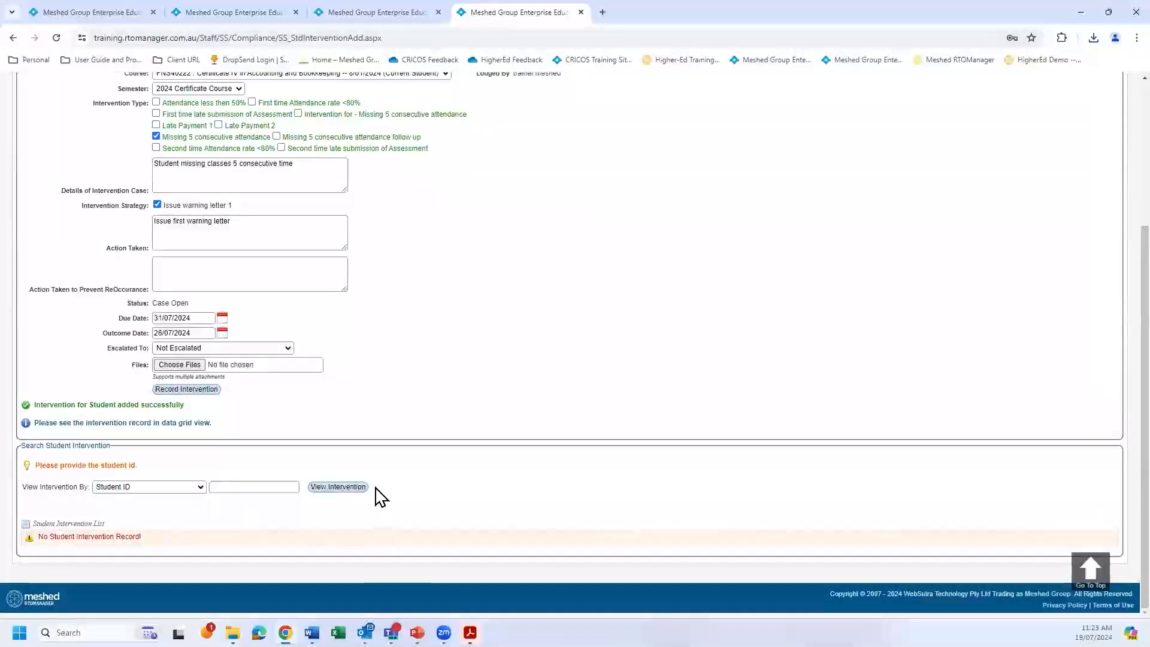
Copy the student ID from the intervention form, search interventions by that ID, and review the student's intervention record.
scroll(359, 272, "up", 5)
left_click_drag(216, 246, 123, 246)
key("ctrl+c")
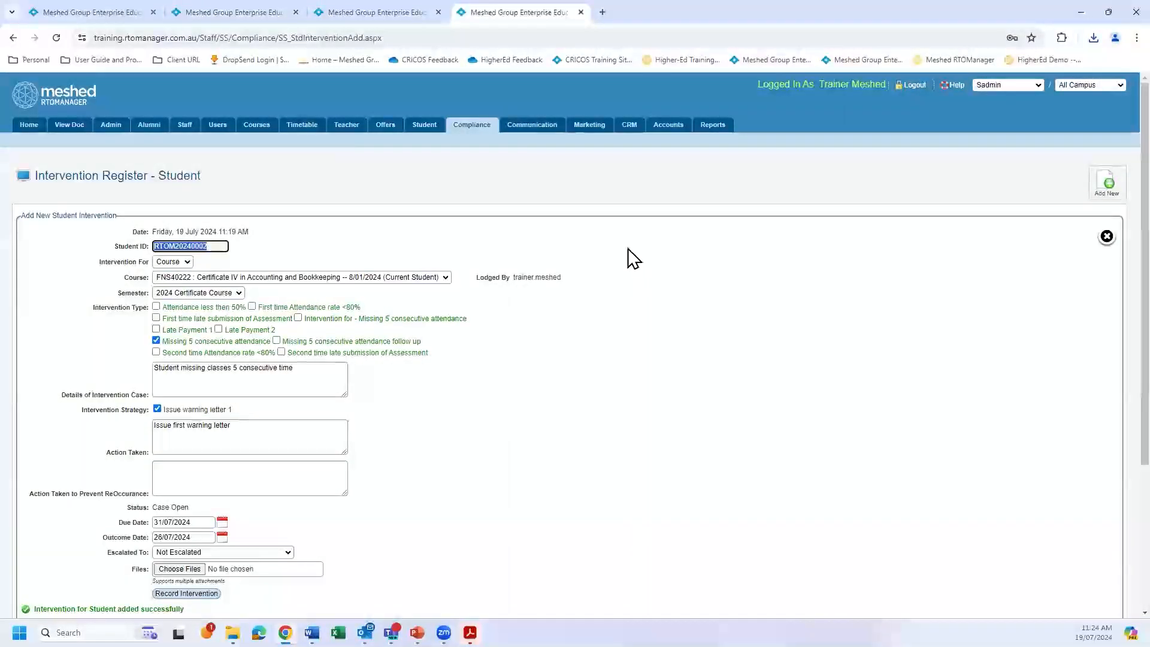
scroll(606, 419, "down", 1)
scroll(606, 426, "down", 3)
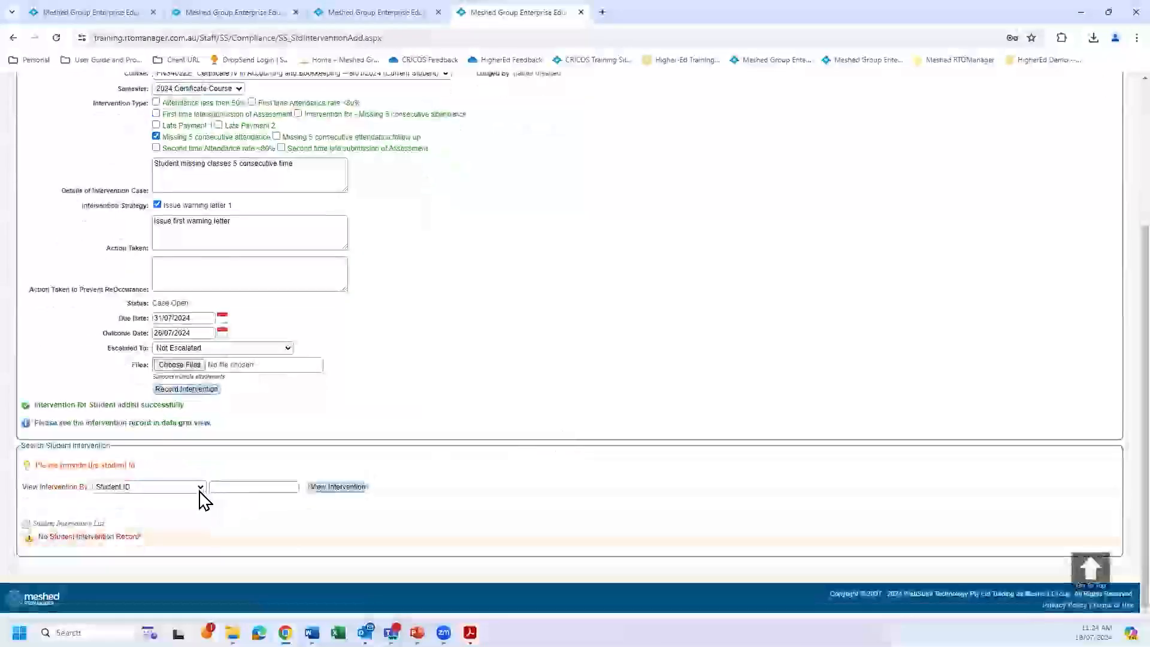
left_click(241, 485)
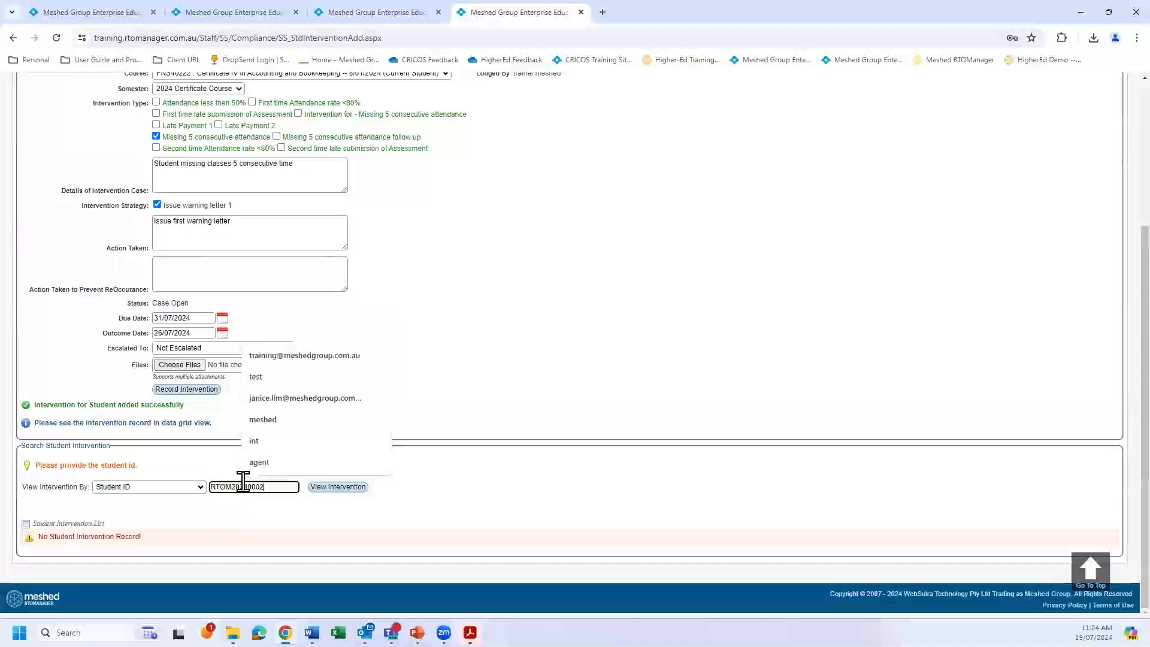
key("ctrl+v")
left_click(338, 487)
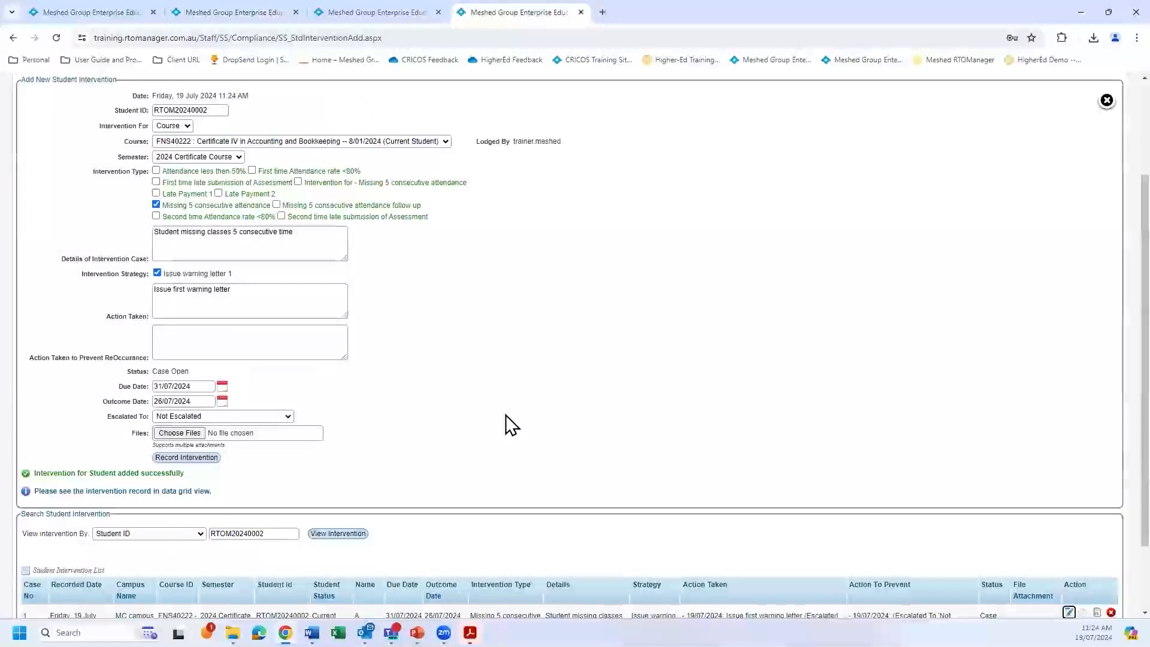
scroll(506, 414, "down", 3)
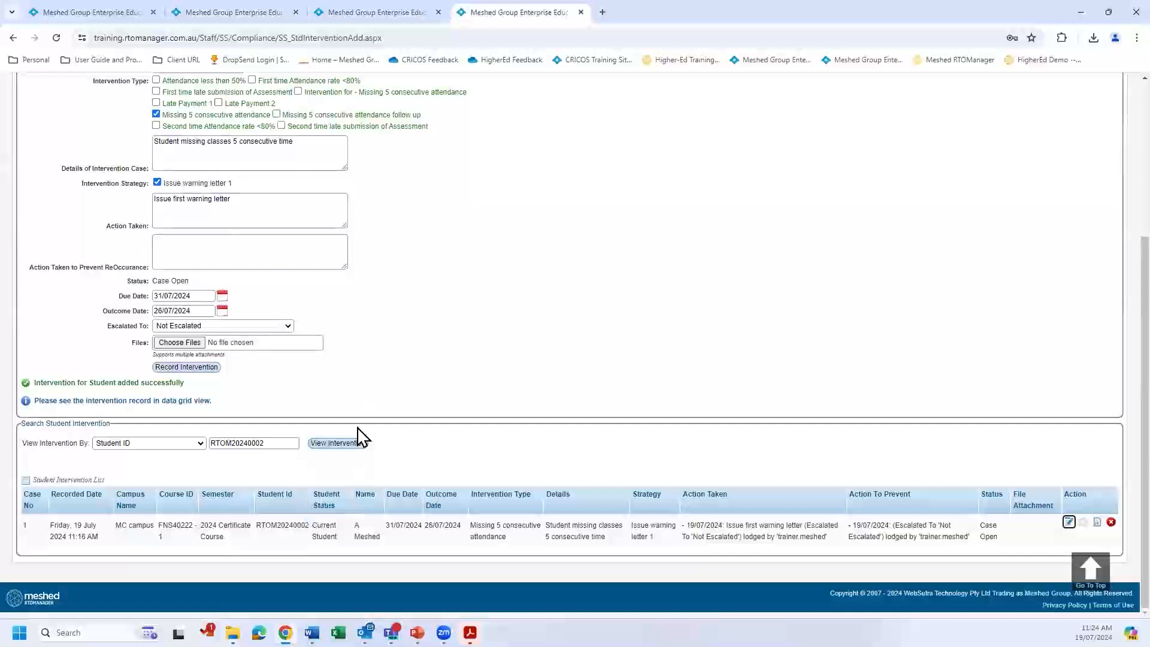
scroll(363, 373, "up", 1)
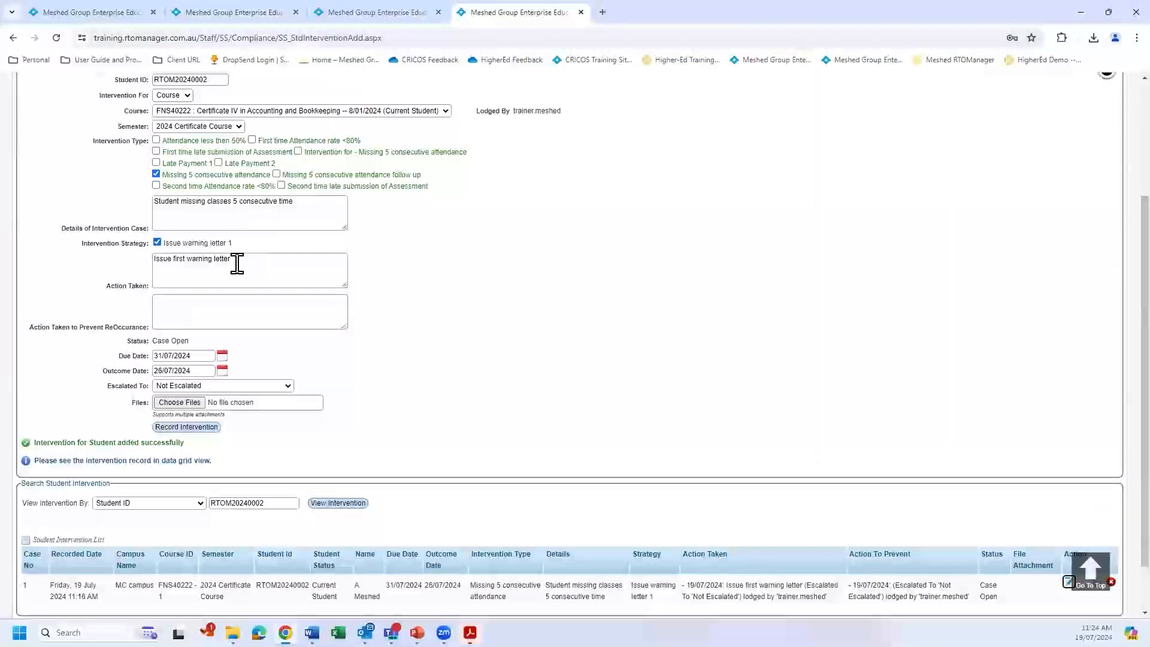
scroll(488, 292, "down", 1)
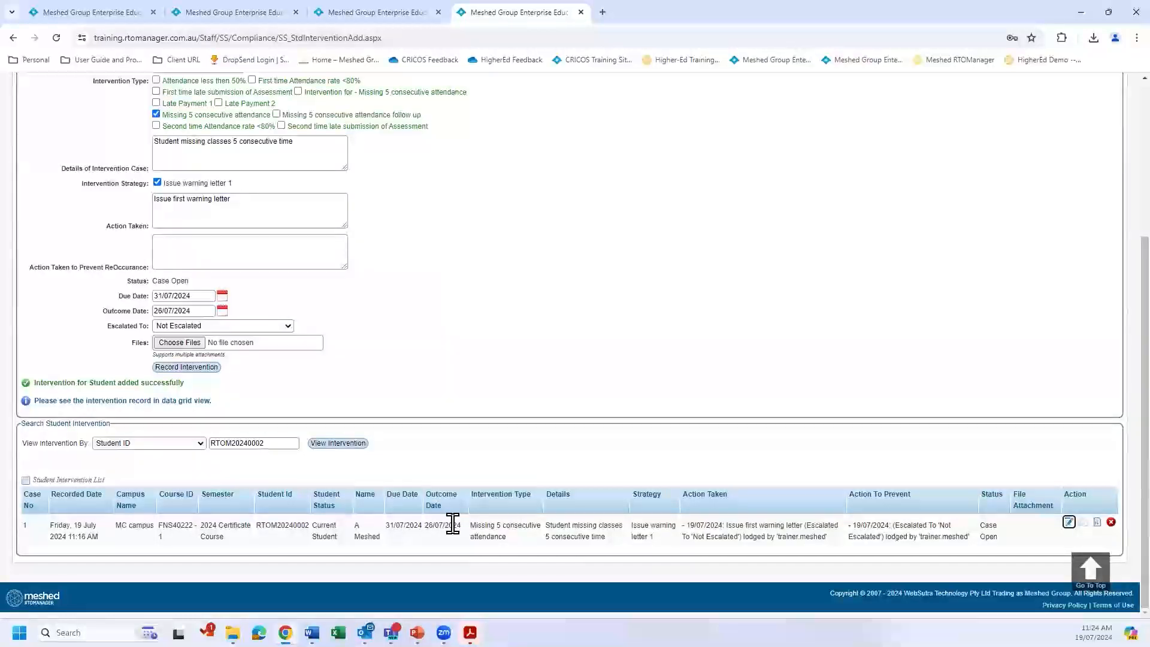
Switch to the attendance report and examine which students are colour-tracked as having received a warning letter.
scroll(503, 393, "up", 1)
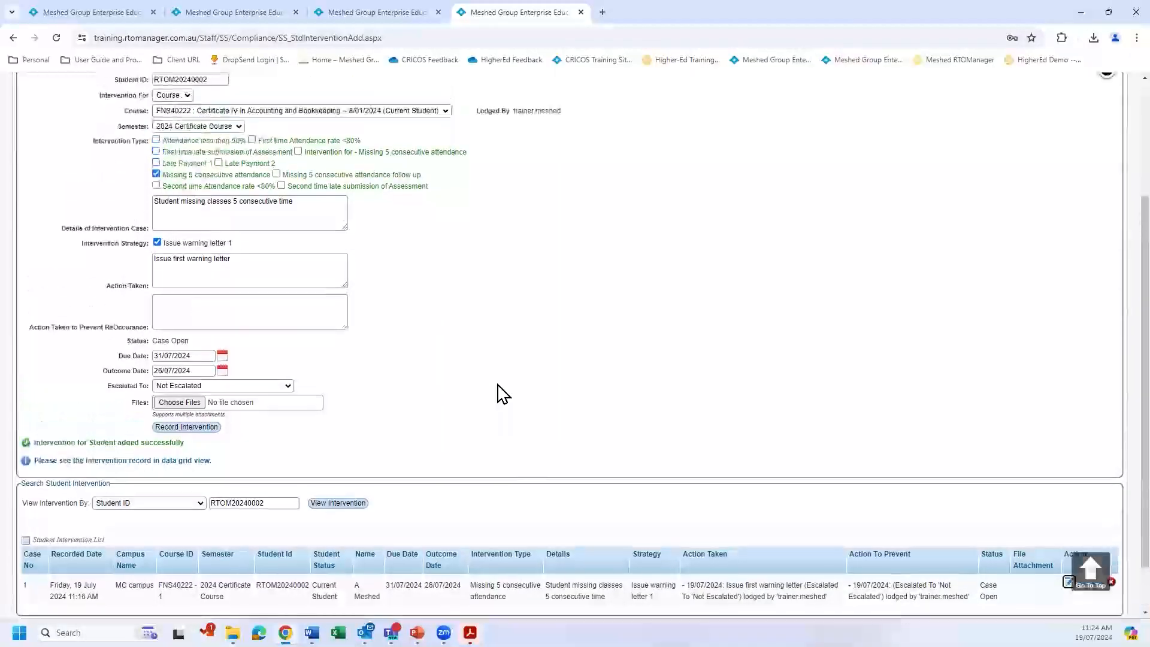
left_click(265, 15)
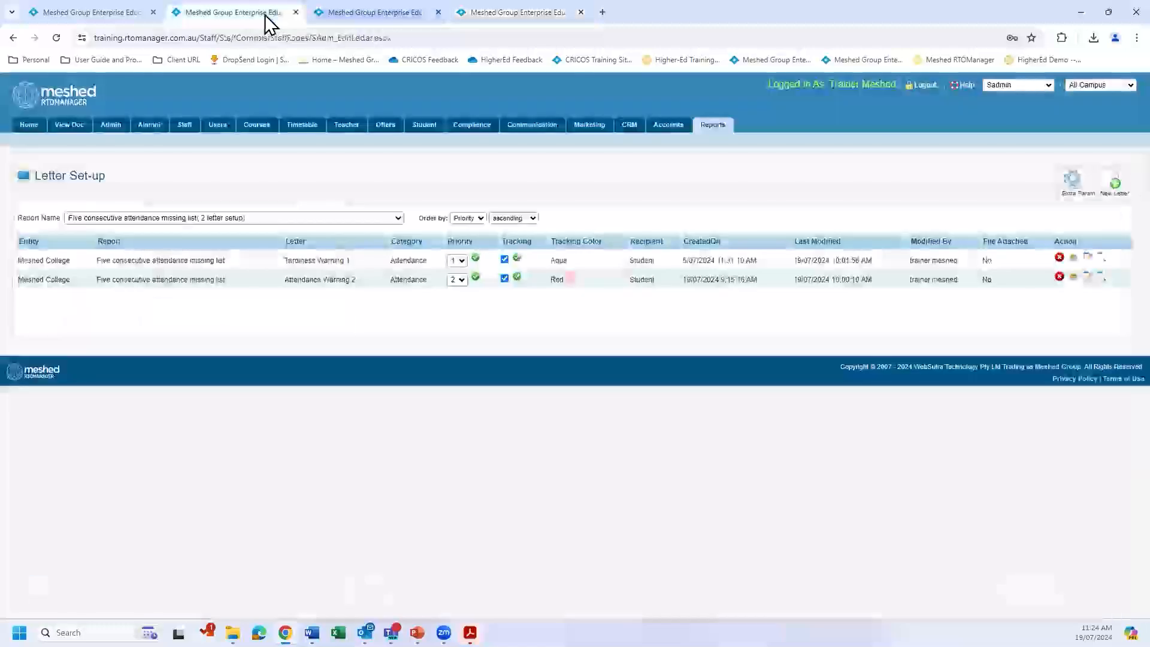
left_click(374, 13)
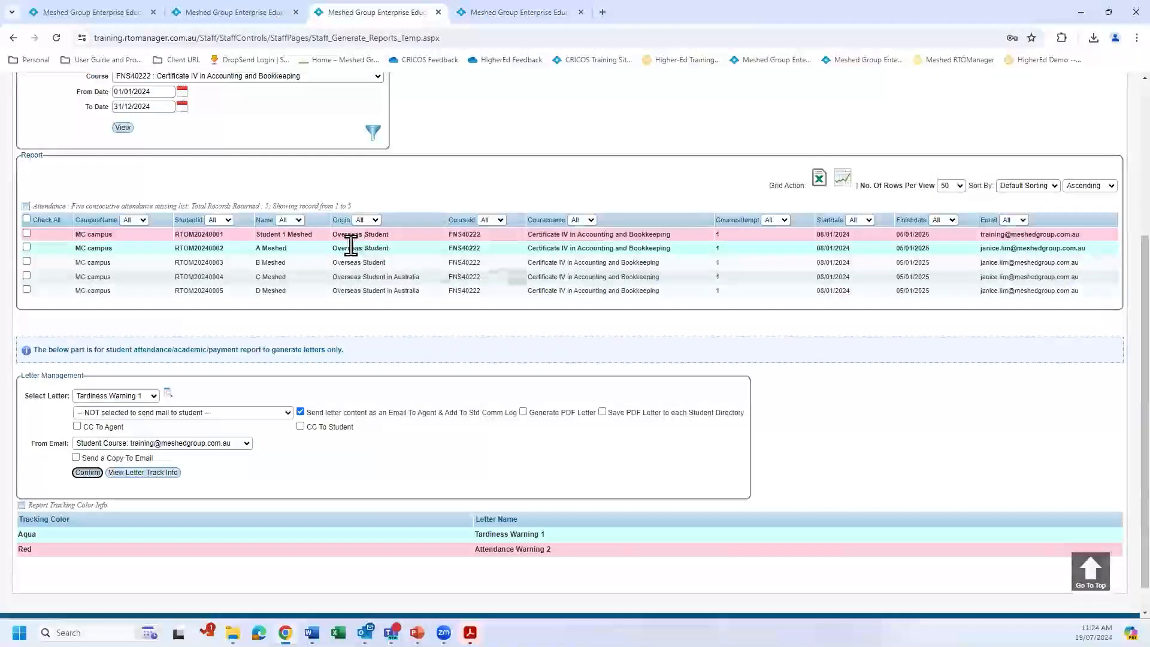
mouse_move(182, 236)
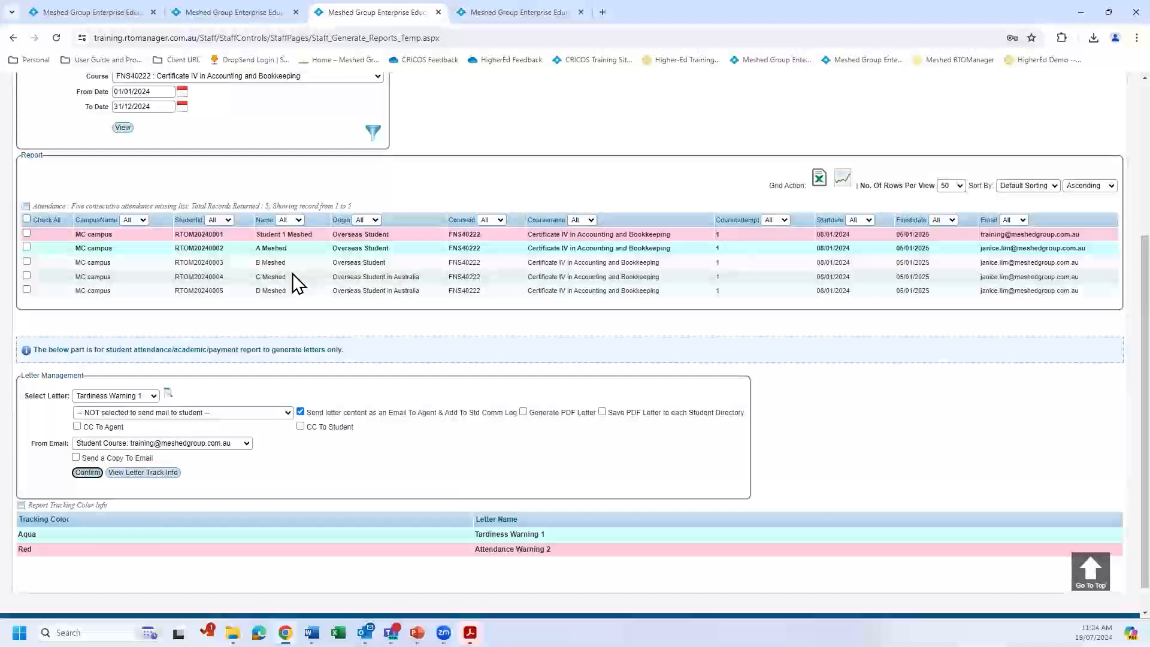
mouse_move(304, 237)
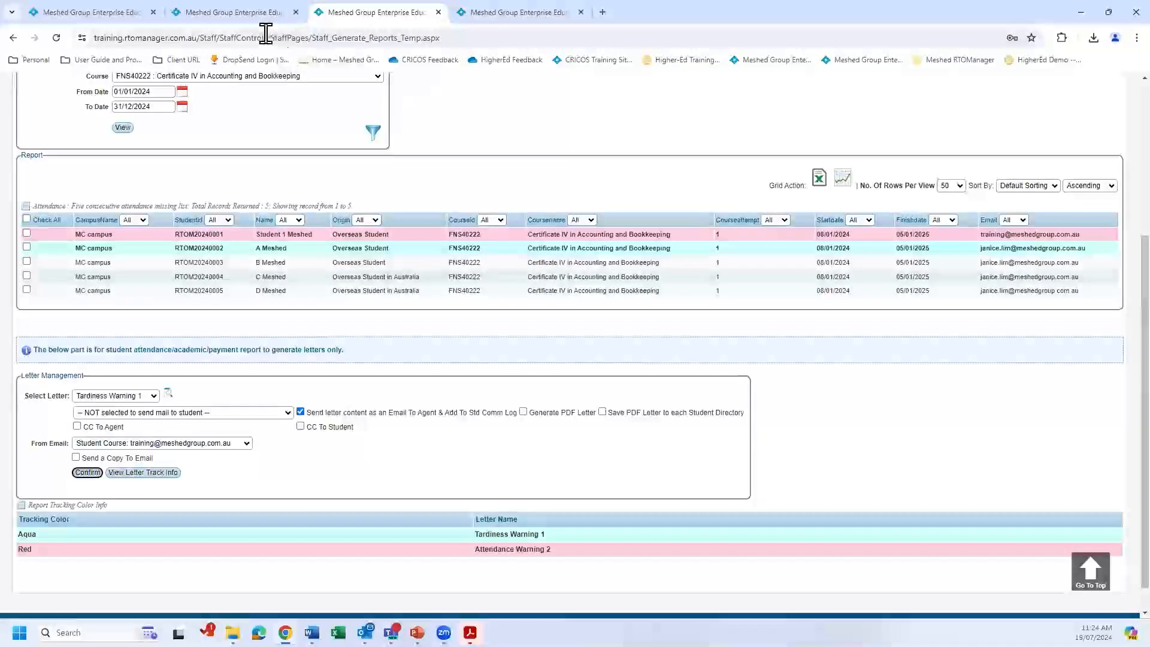
In the intervention form, add the type Missing 5 consecutive attendance follow up and extend the case details with "- 17/07/2024" and "Student still missing classes - 19/07/02024".
left_click(513, 13)
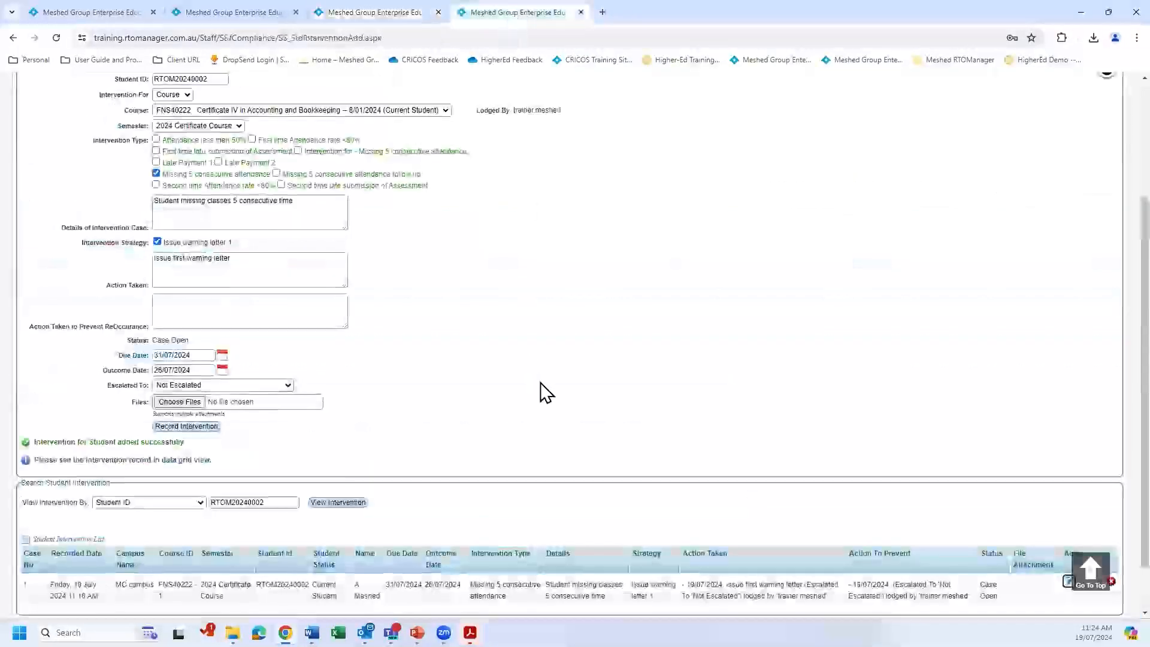
scroll(540, 382, "down", 2)
scroll(249, 167, "up", 1)
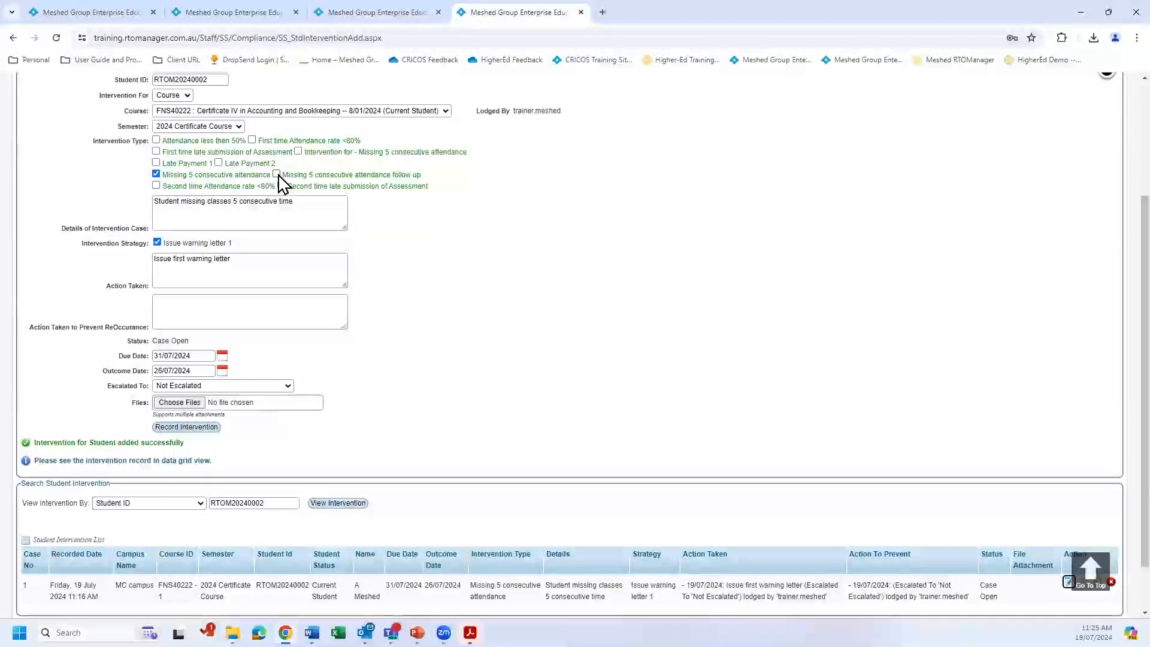
left_click(278, 174)
left_click(307, 203)
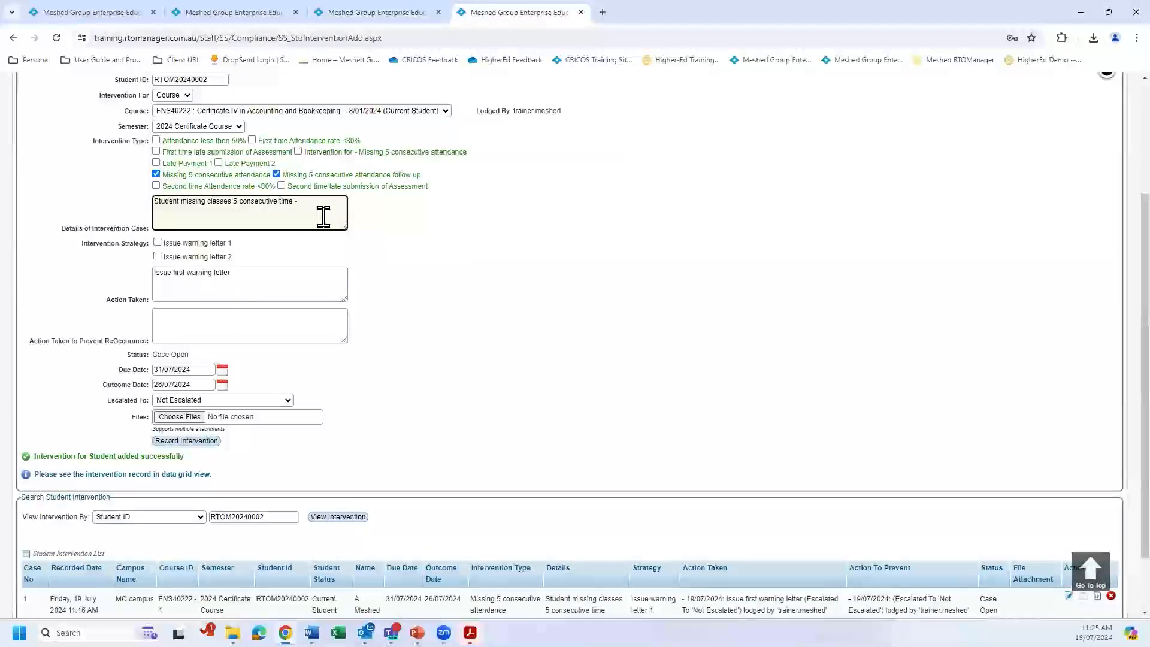
type("17/07/2024")
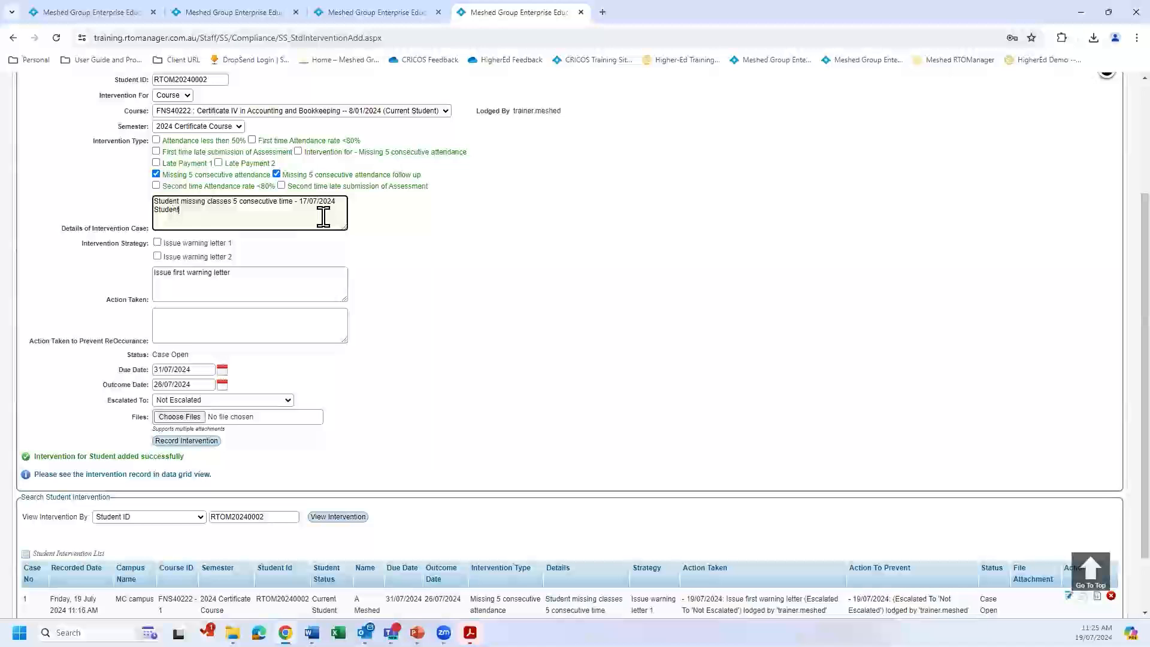
type("sing classes - 19/07/02024")
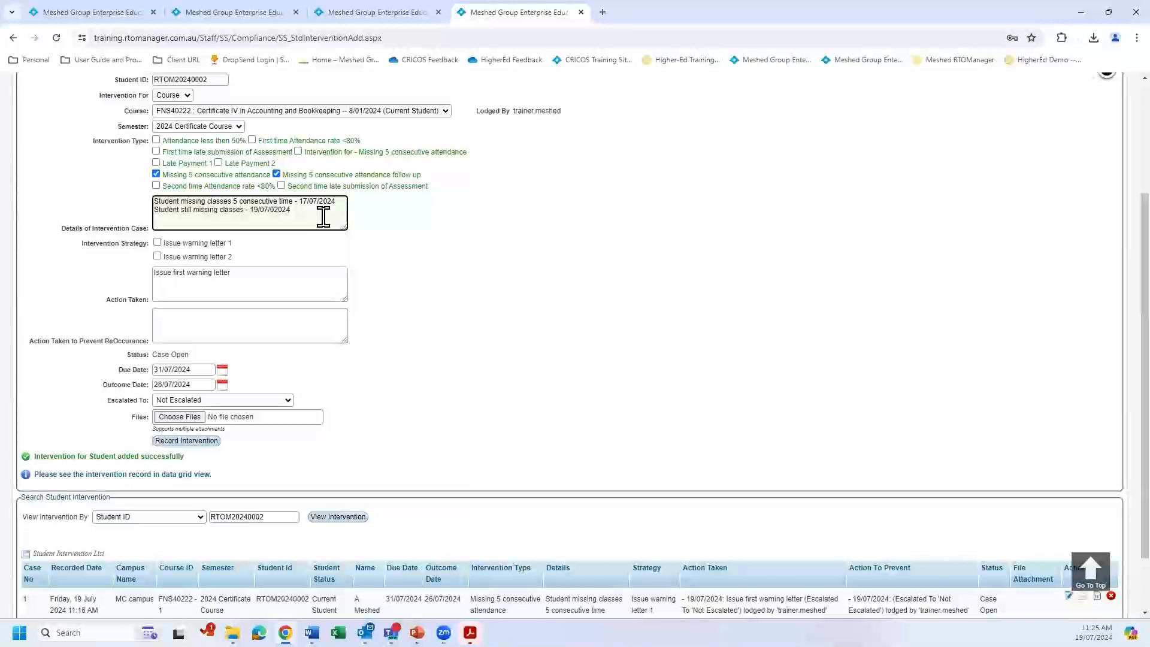
Select the strategy Issue warning letter 2 and make the action taken "Issue first warning letter - 17/07/2024" and "Issue second warning letter - 19/07/2024".
left_click(157, 257)
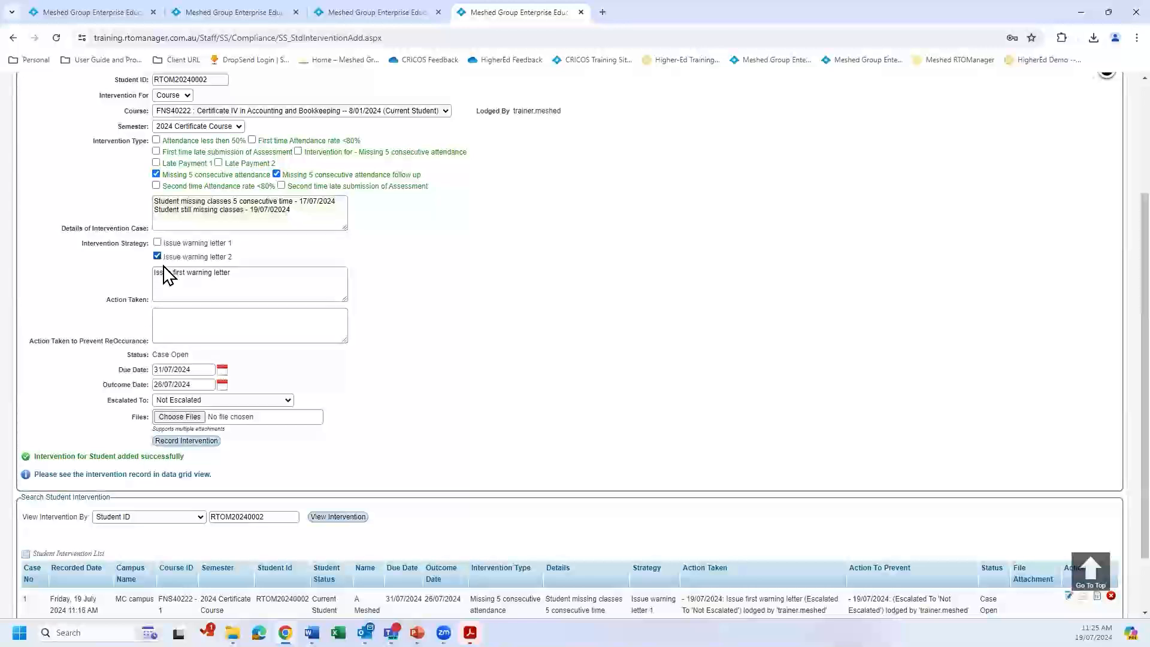
left_click(246, 273)
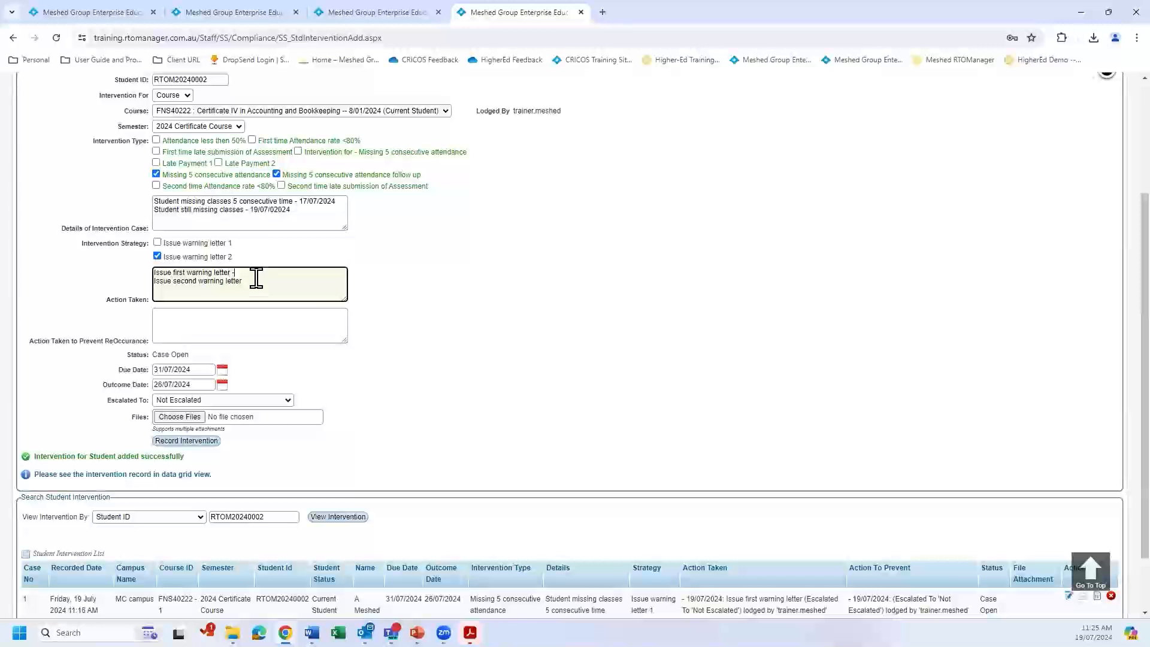
type("17/07/2")
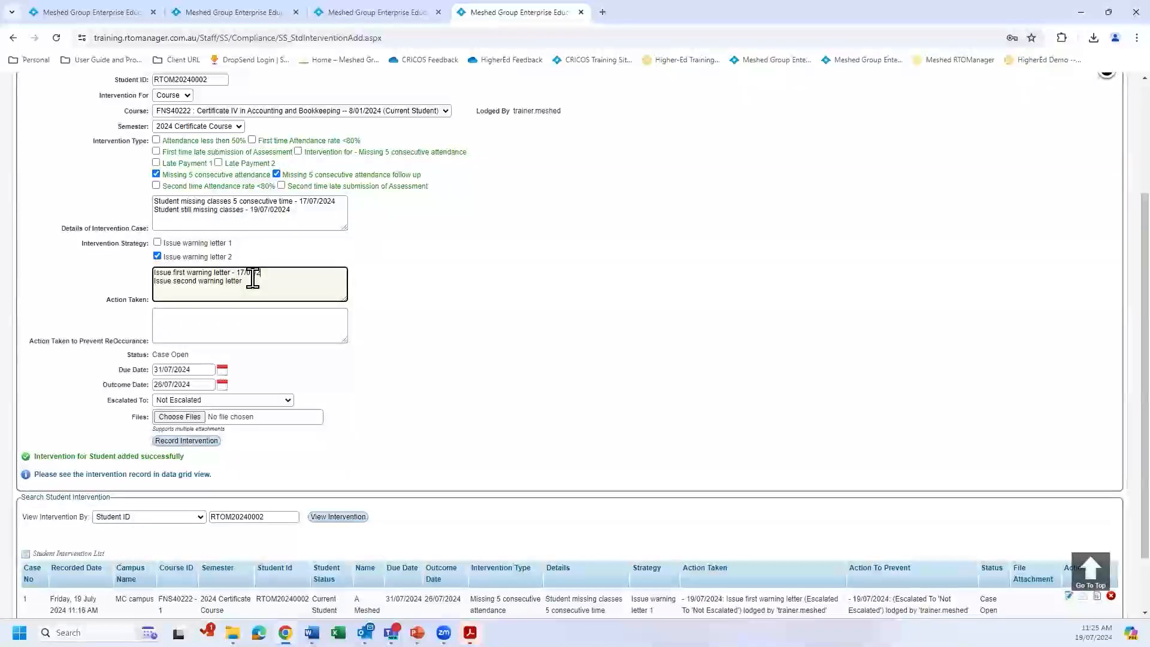
type("024")
type(" - 1")
type("9")
type("/07/")
type("2025")
key("BackSpace")
key("BackSpace")
type("4")
left_click(396, 326)
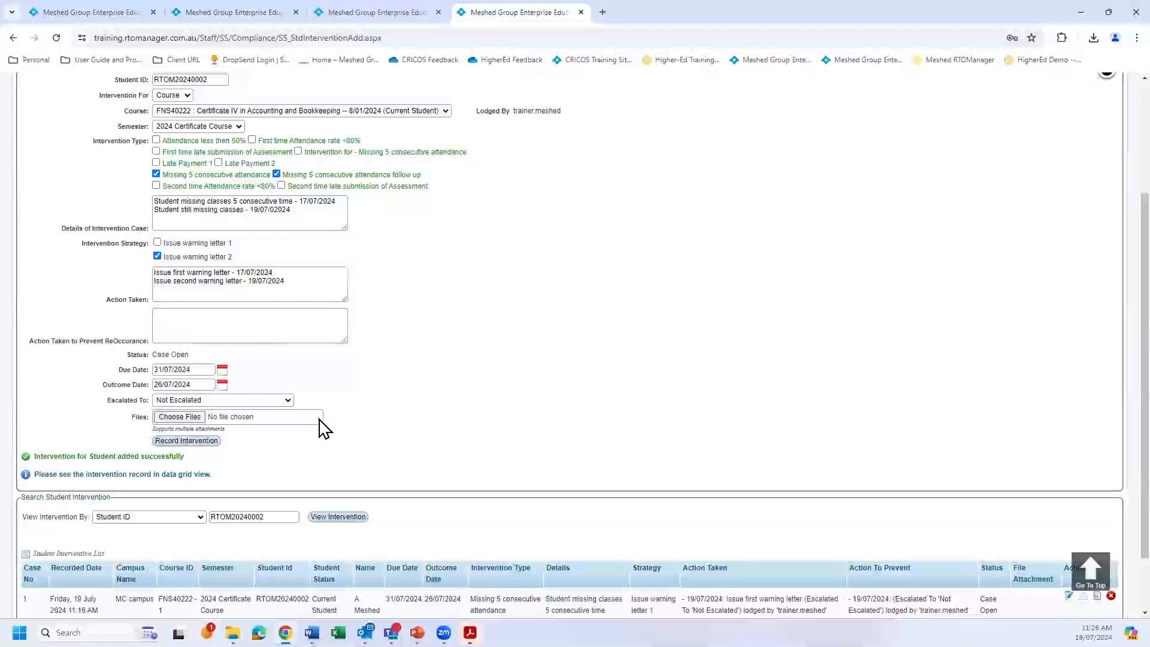
Enter "Spoken to student and work out a resolution to address this issue" as the action taken to prevent reoccurrence.
scroll(338, 410, "up", 3)
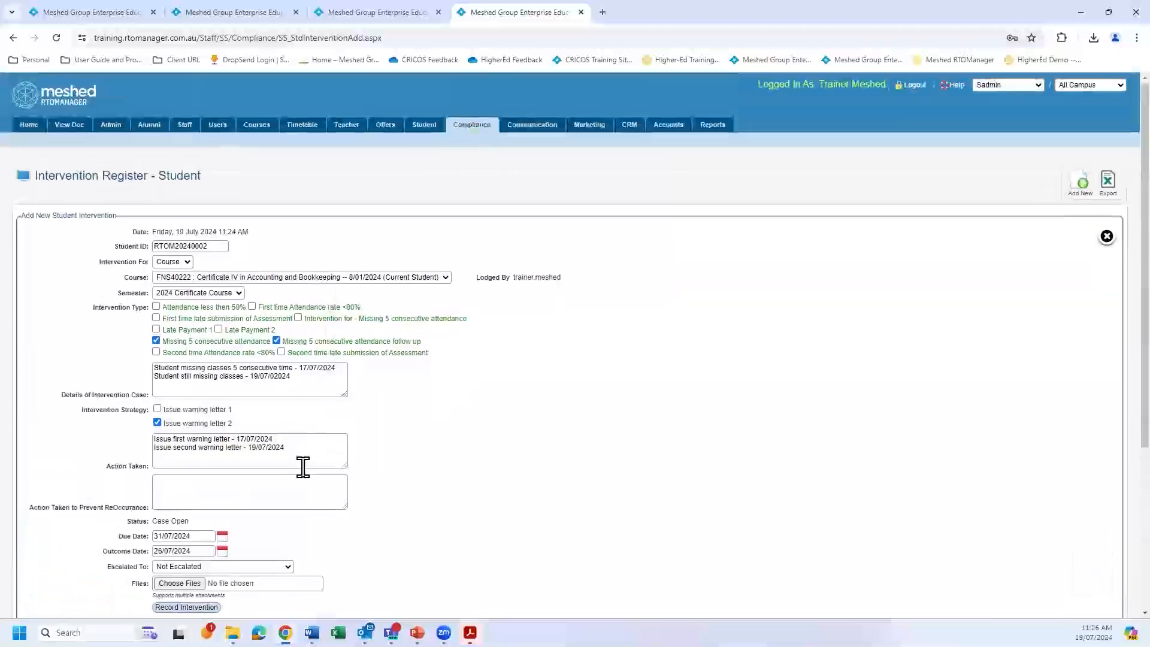
scroll(336, 368, "down", 2)
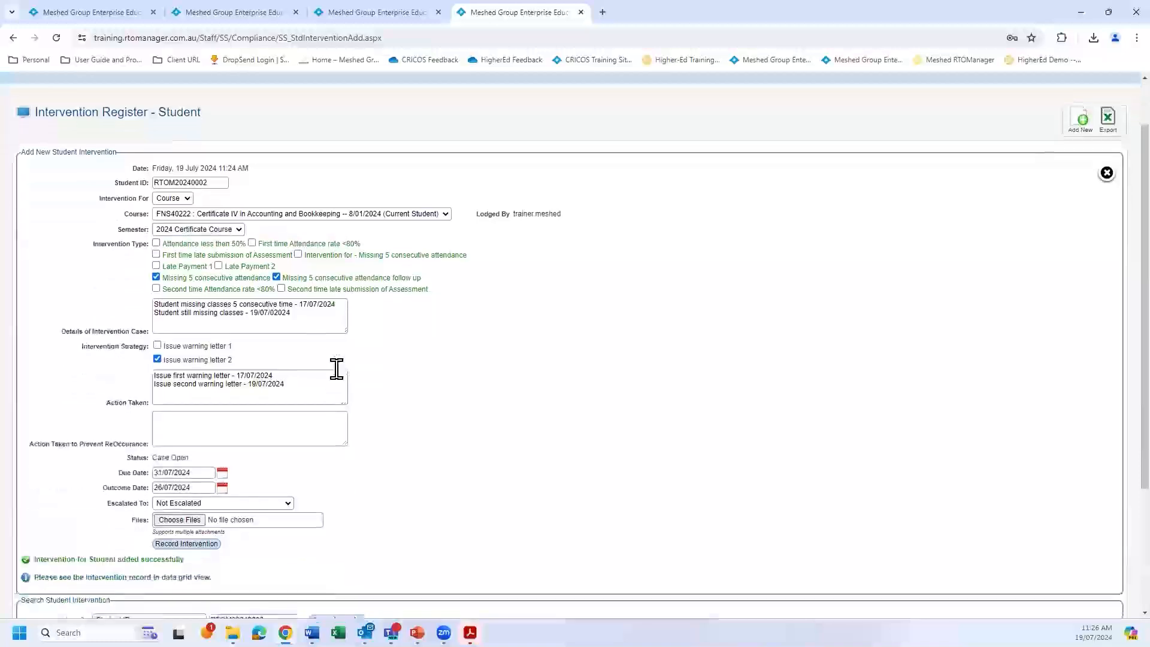
scroll(315, 357, "down", 1)
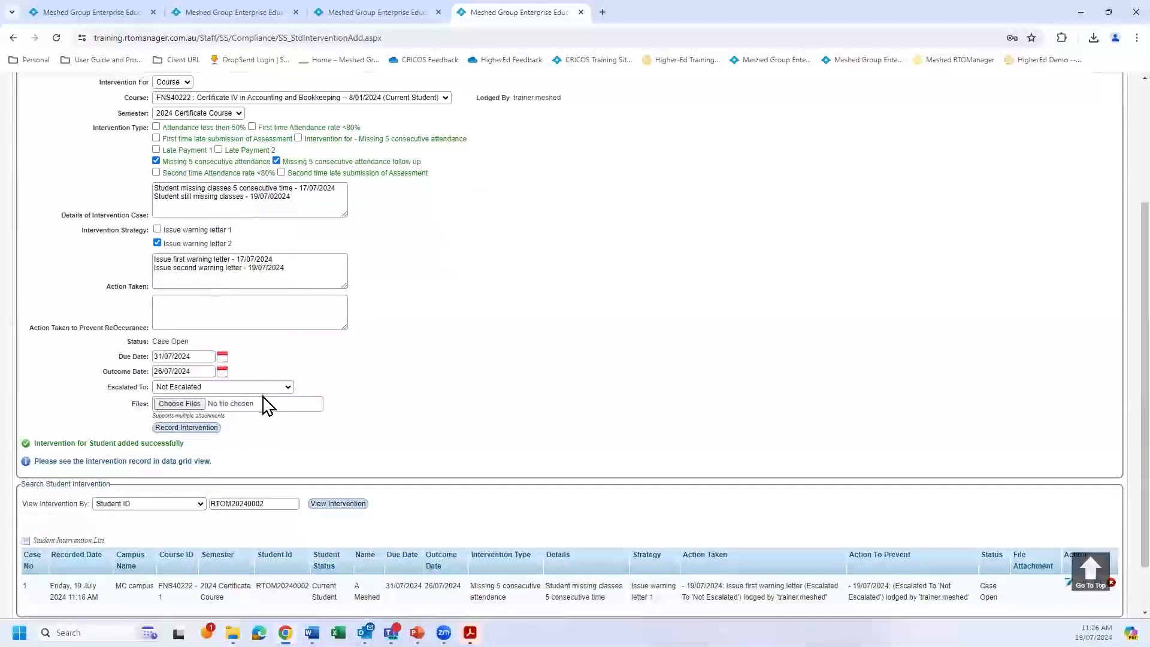
left_click(255, 306)
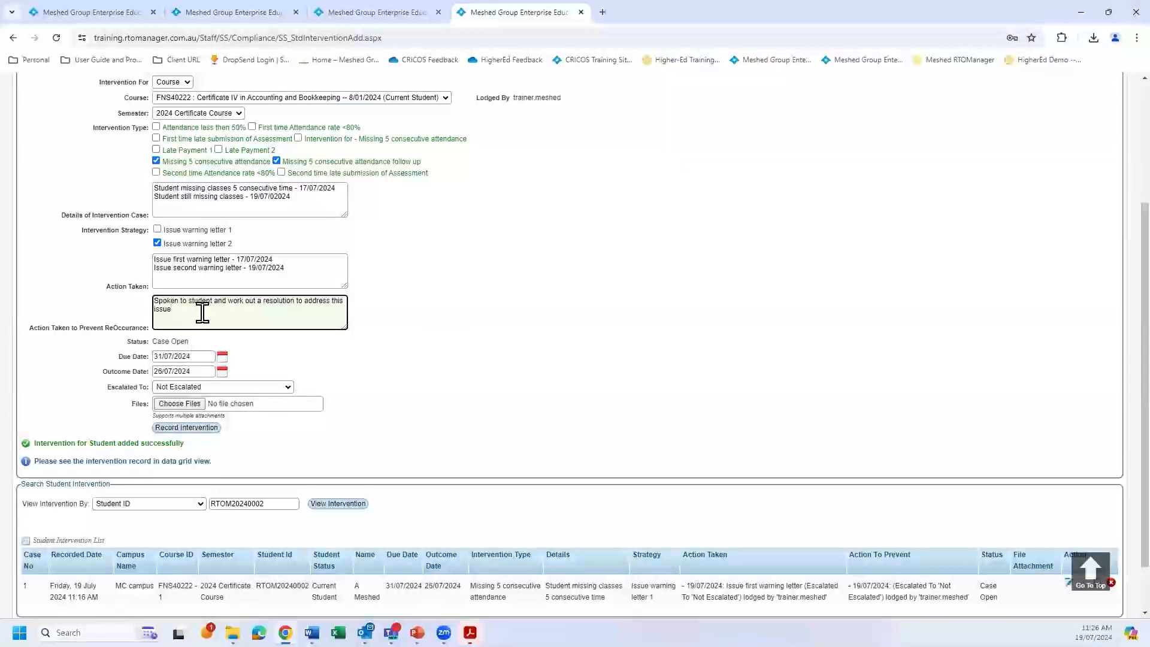
Set both the due date and the outcome date of the intervention to 19/07/2024.
left_click(222, 358)
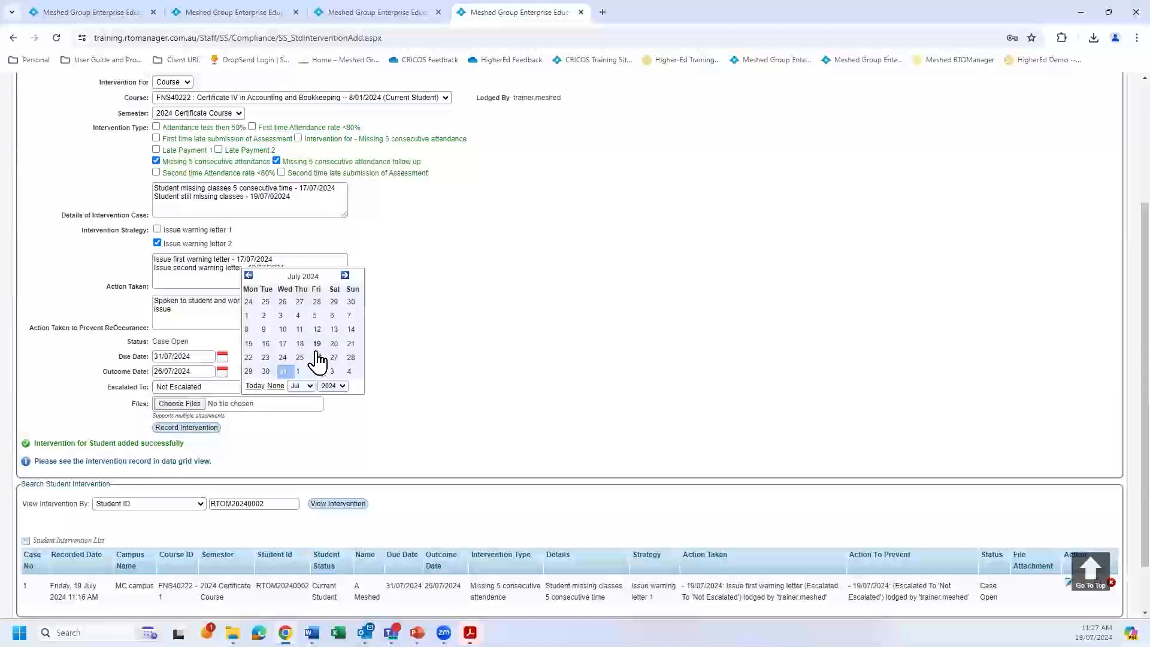
left_click(318, 346)
left_click(222, 372)
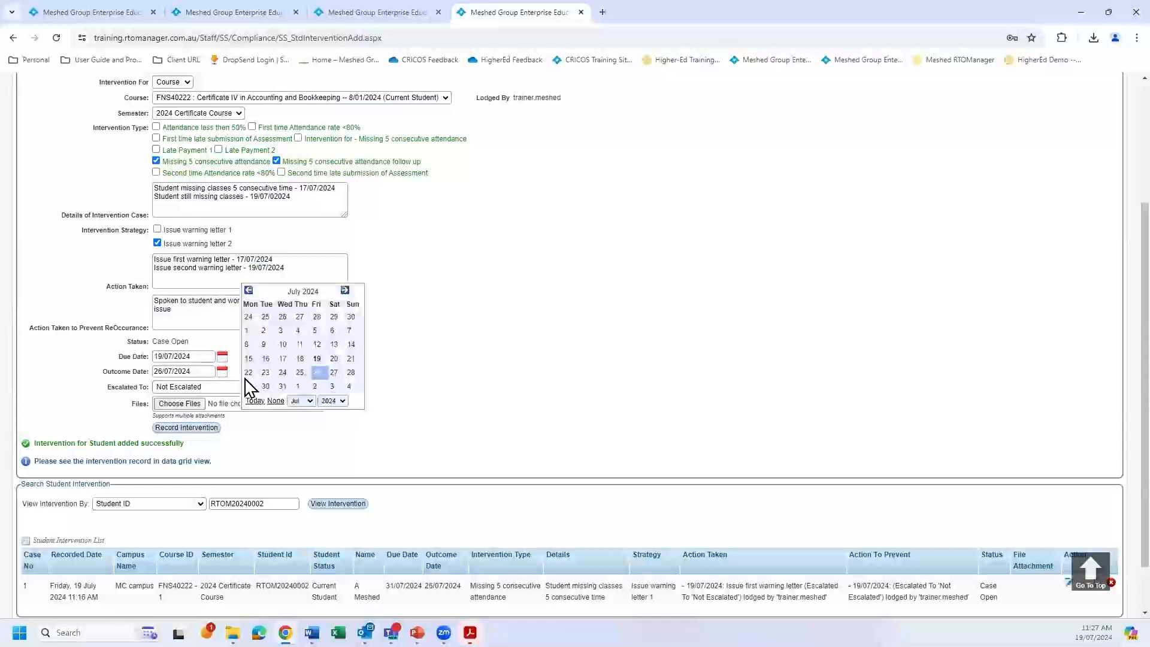
left_click(317, 358)
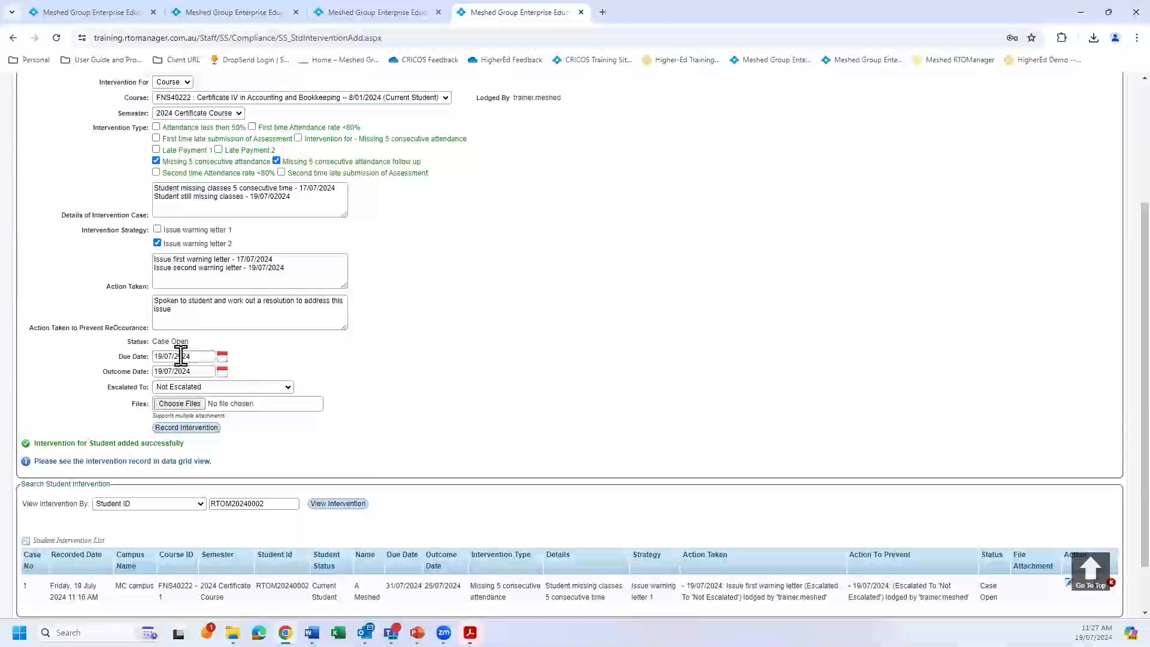
Check the escalation options, keep Not Escalated, and record the follow-up intervention.
left_click(288, 388)
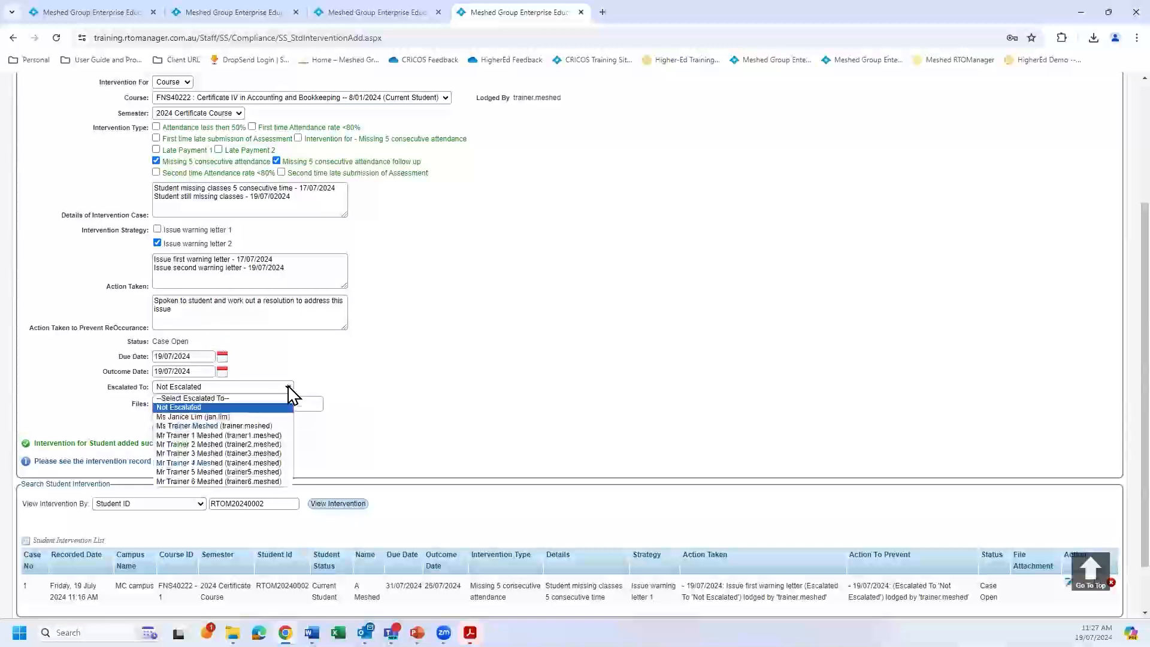
left_click(382, 417)
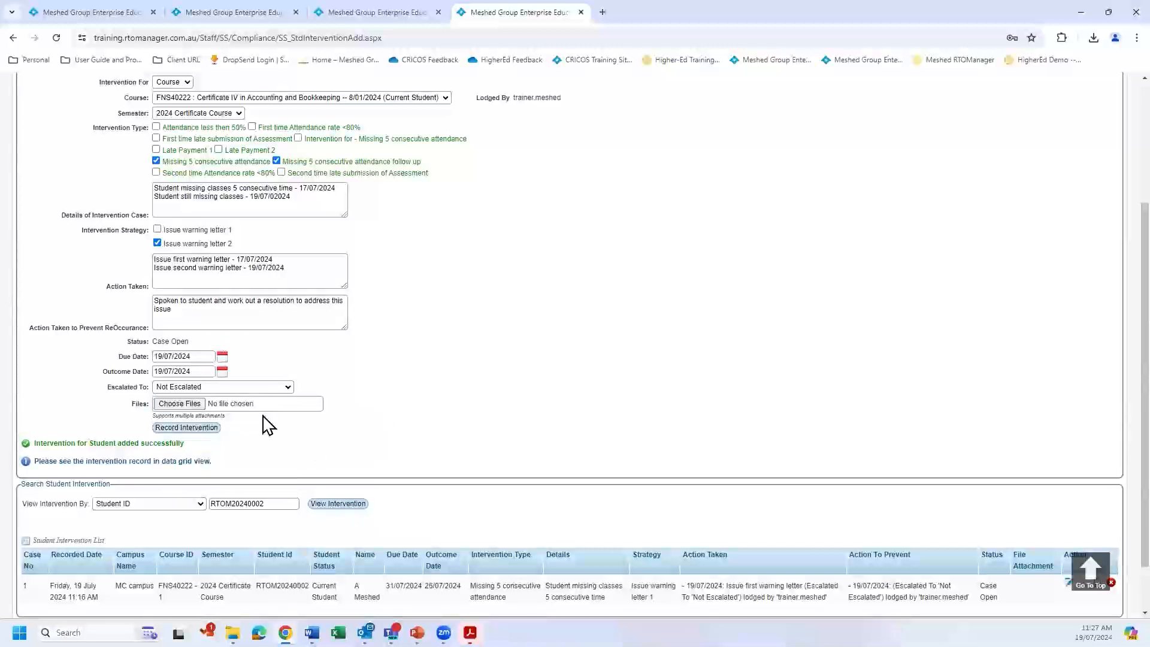
left_click(204, 429)
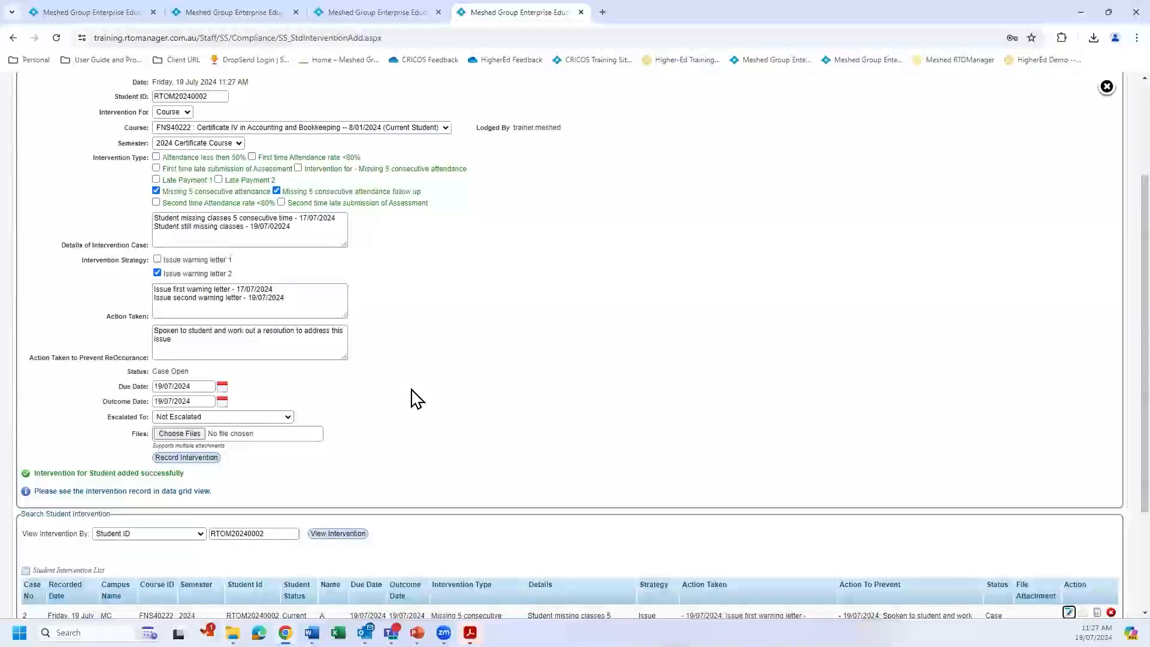
scroll(417, 398, "up", 2)
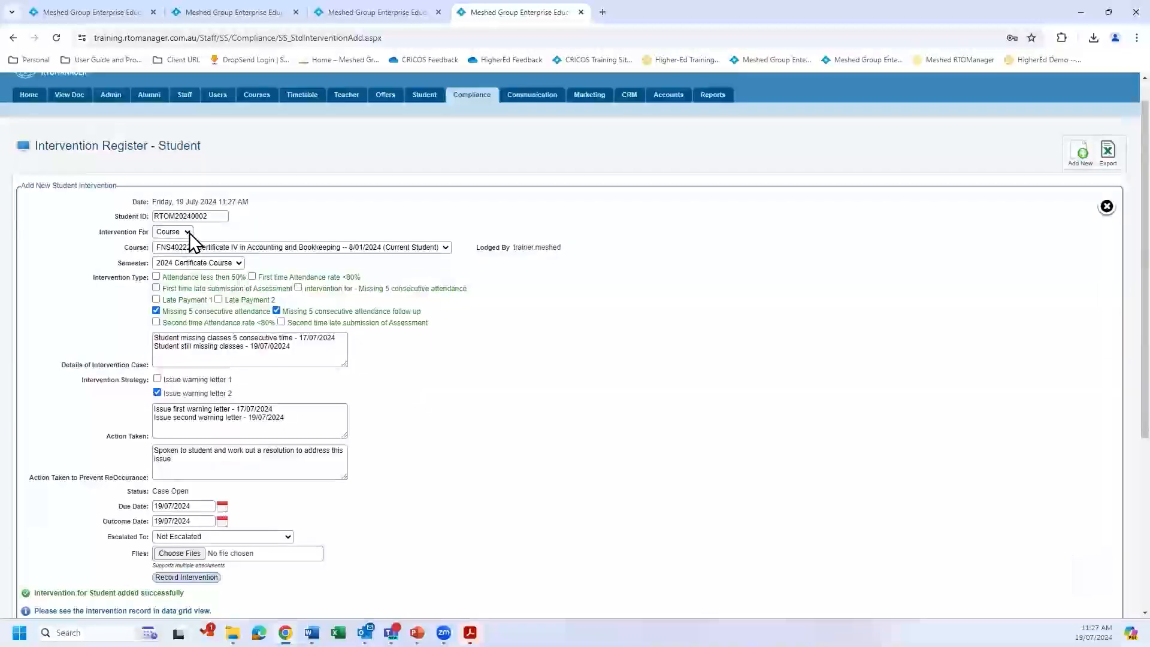
scroll(805, 299, "down", 2)
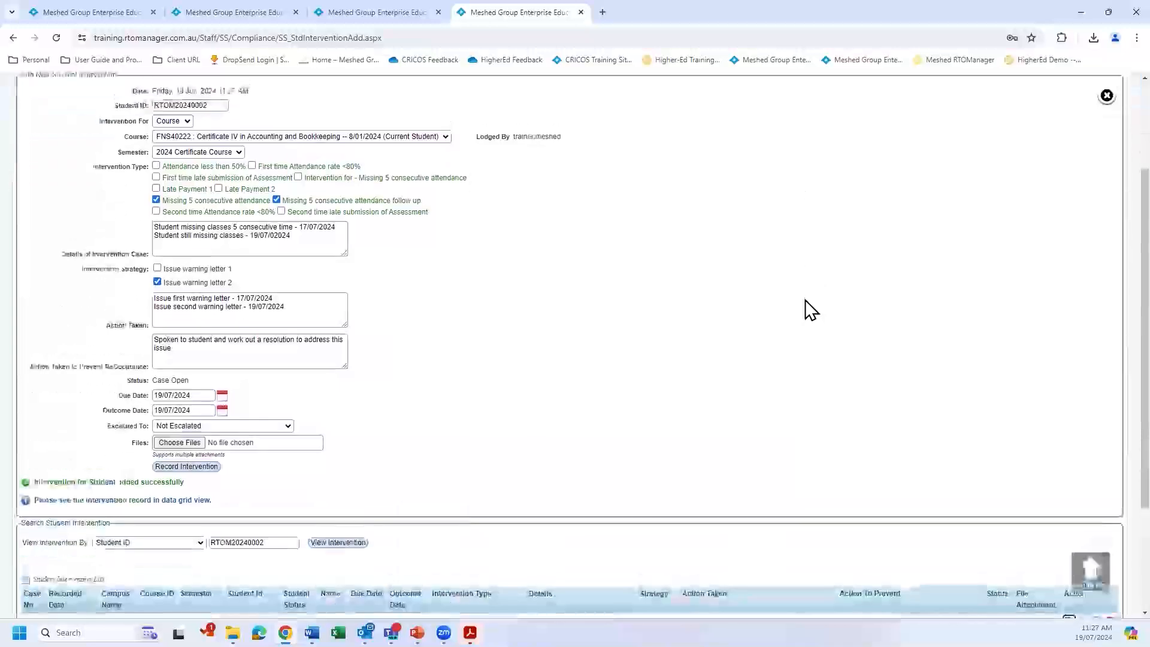
Reopen the student Intervention Register from the compliance area to get a blank intervention search.
scroll(805, 299, "up", 3)
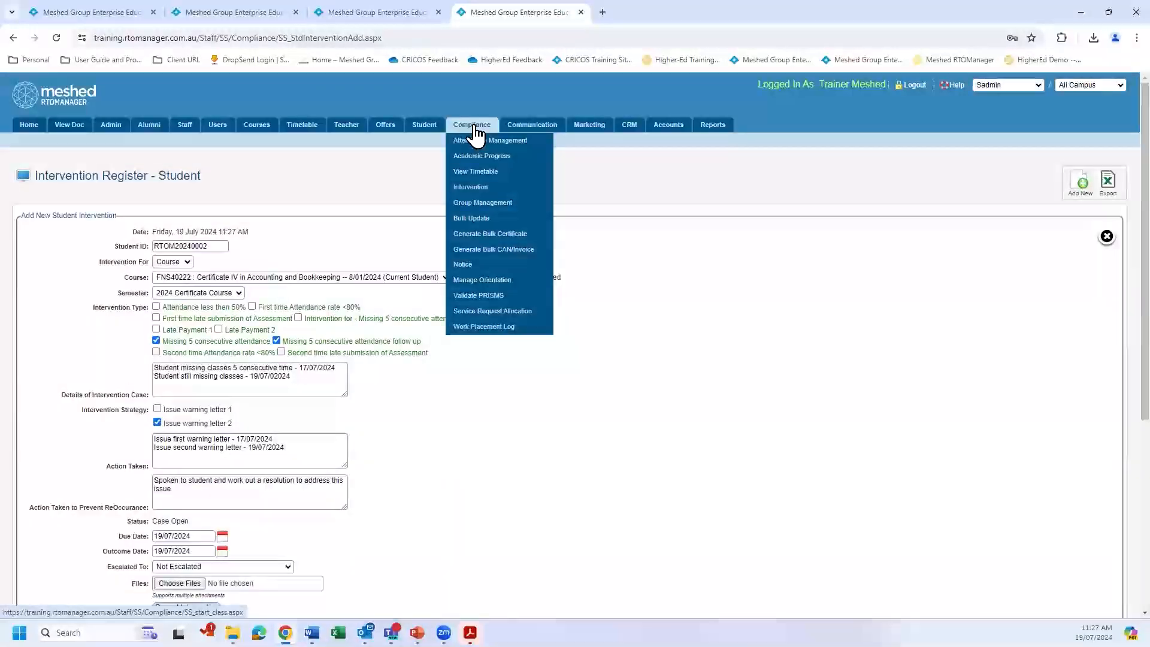
left_click(473, 131)
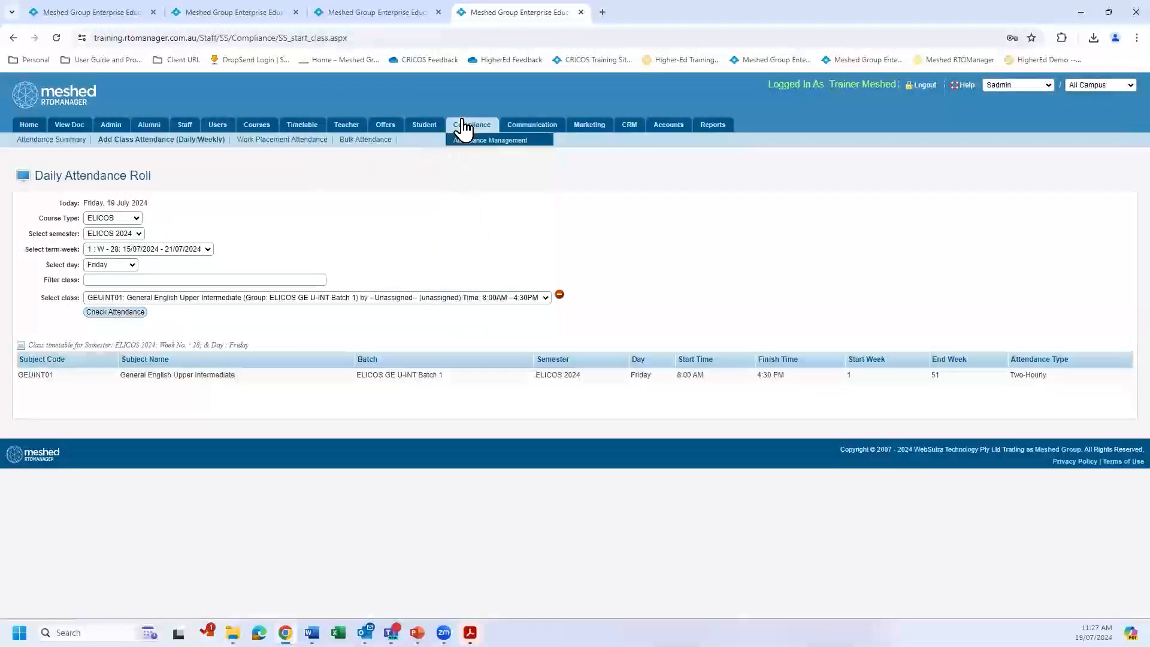
mouse_move(466, 125)
left_click(473, 188)
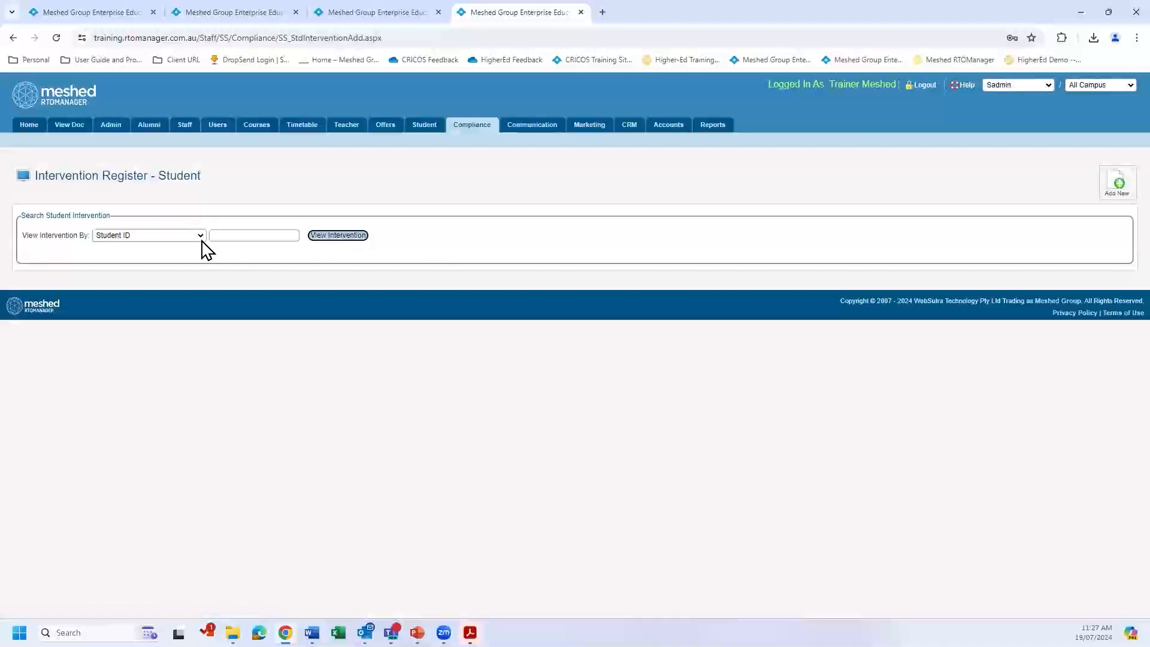
Copy the student ID from the red row of the attendance report and search the Intervention Register by that ID.
left_click(225, 236)
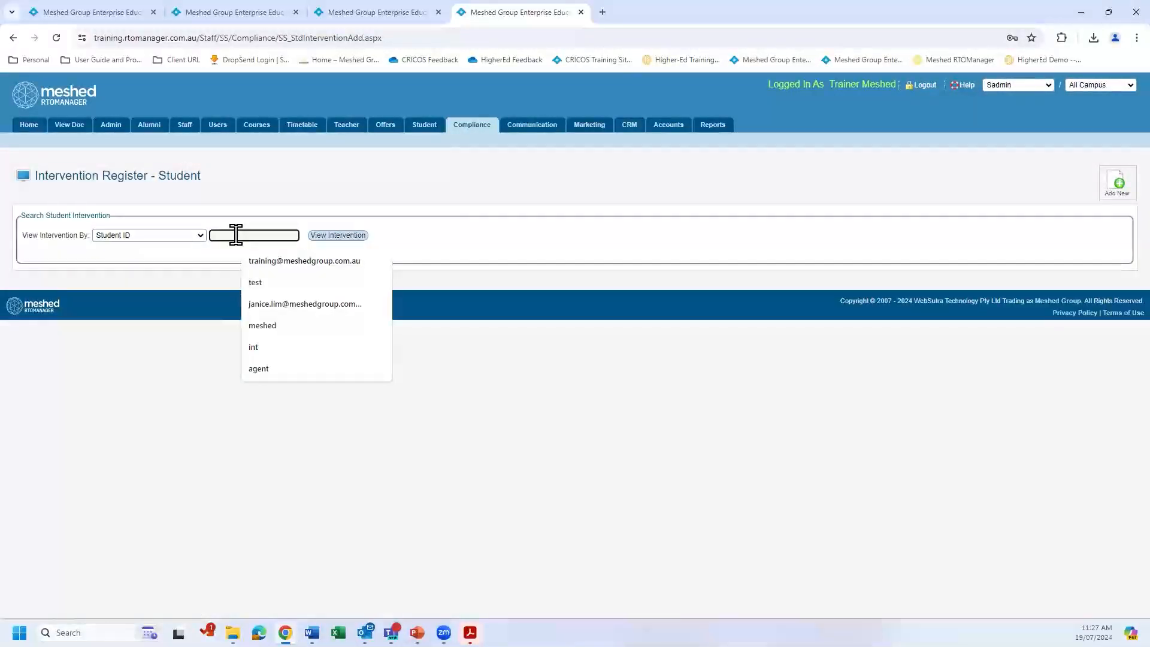
left_click(230, 14)
left_click(355, 13)
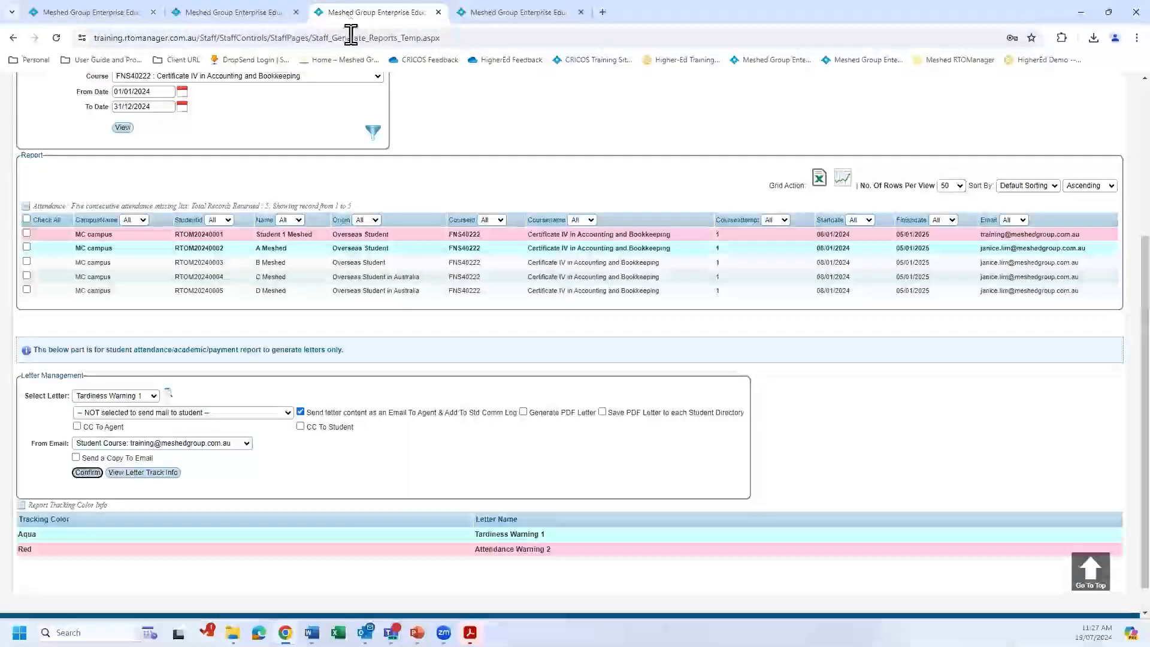
left_click_drag(226, 234, 173, 232)
key("ctrl+c")
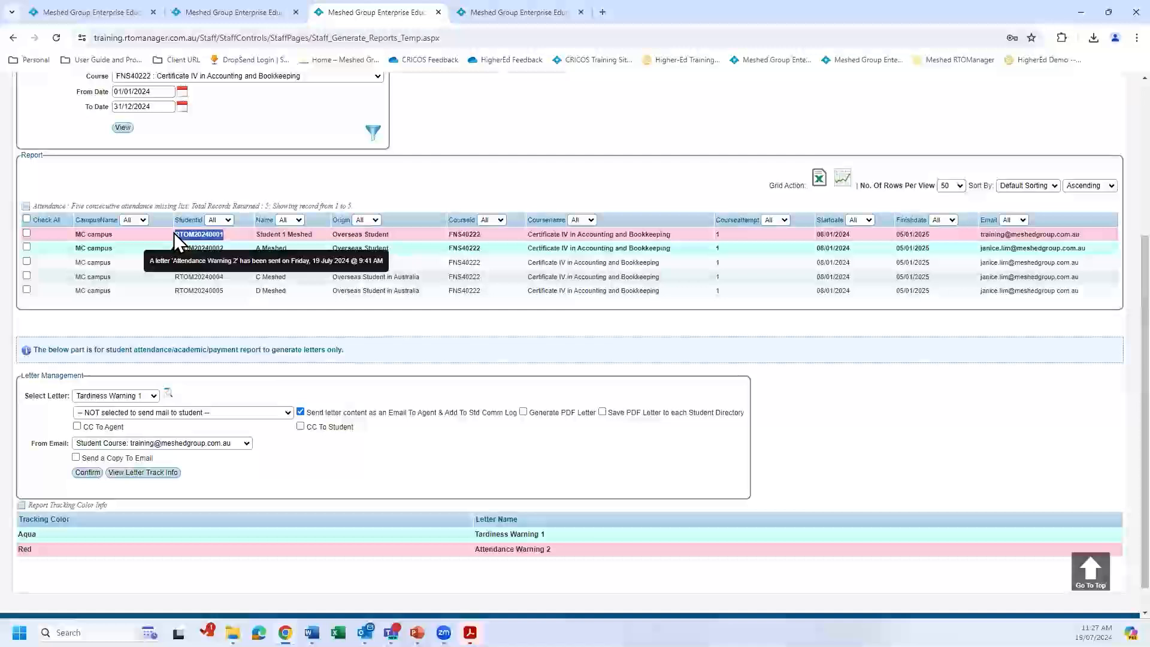
left_click(509, 12)
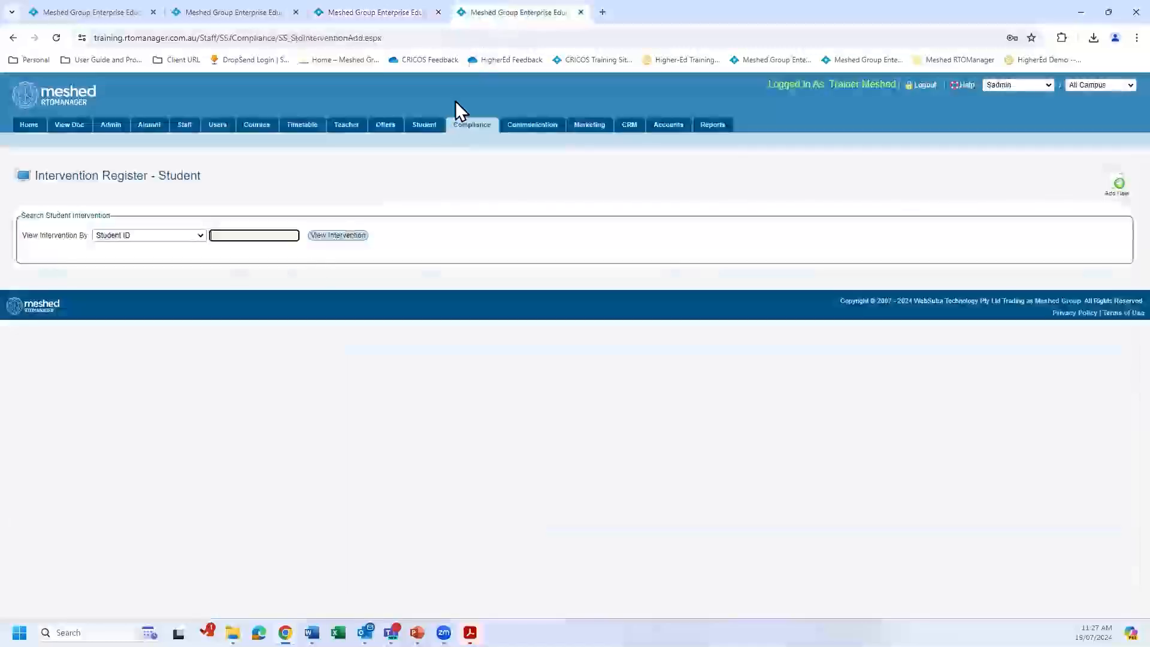
left_click(243, 235)
key("ctrl+v")
left_click(350, 237)
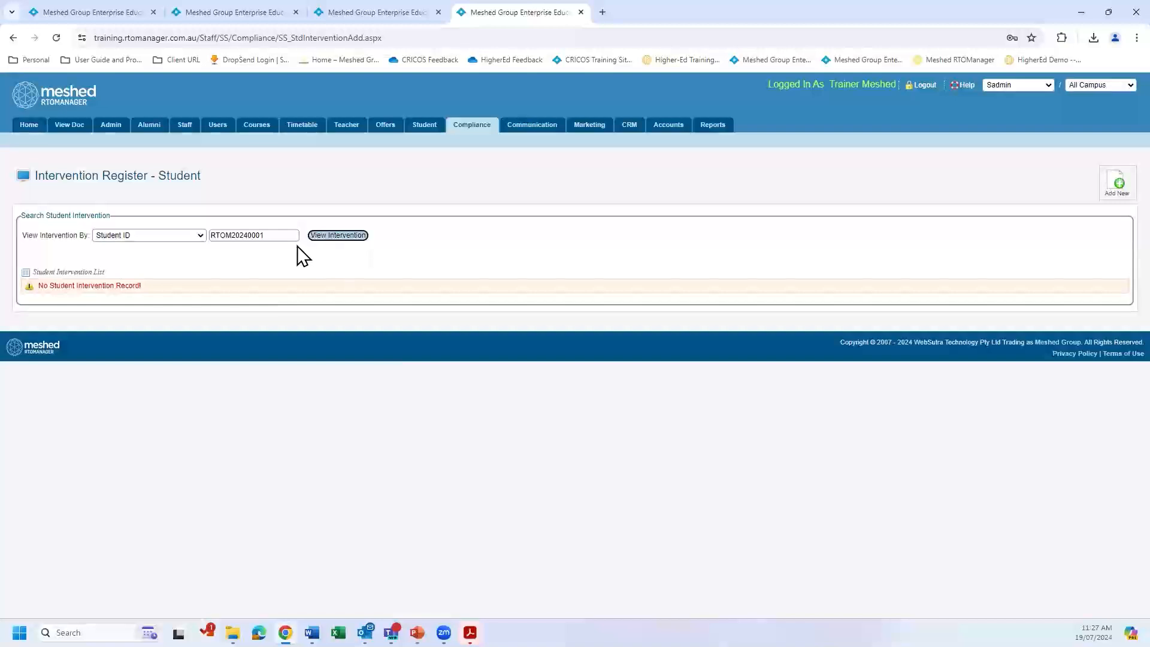
Check the student ID in the red row of the attendance report, and return to the Intervention Register.
left_click(347, 13)
mouse_move(227, 233)
left_click_drag(227, 234, 174, 238)
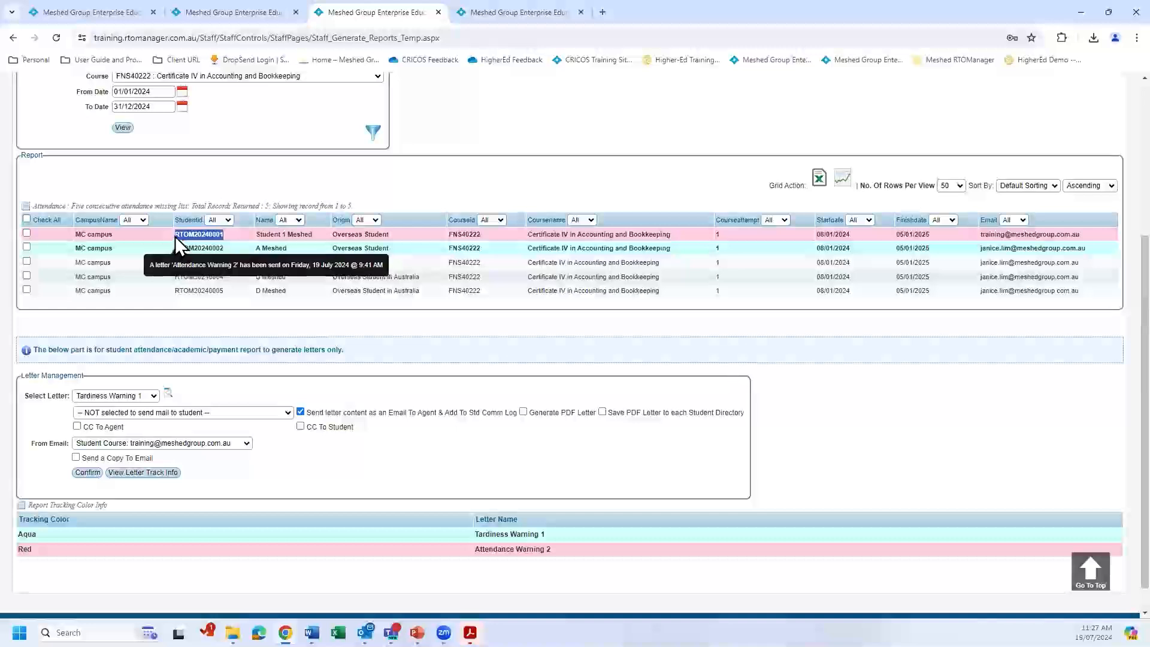
left_click(518, 12)
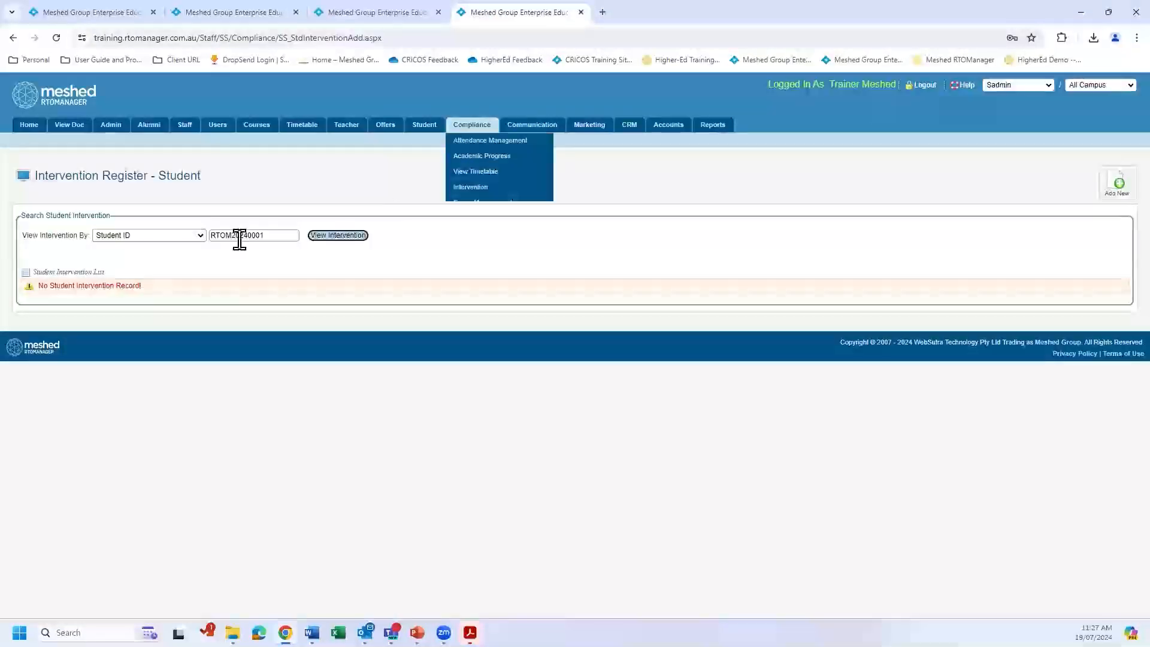
Search the Intervention Register by status for interventions marked Case Open.
left_click(202, 235)
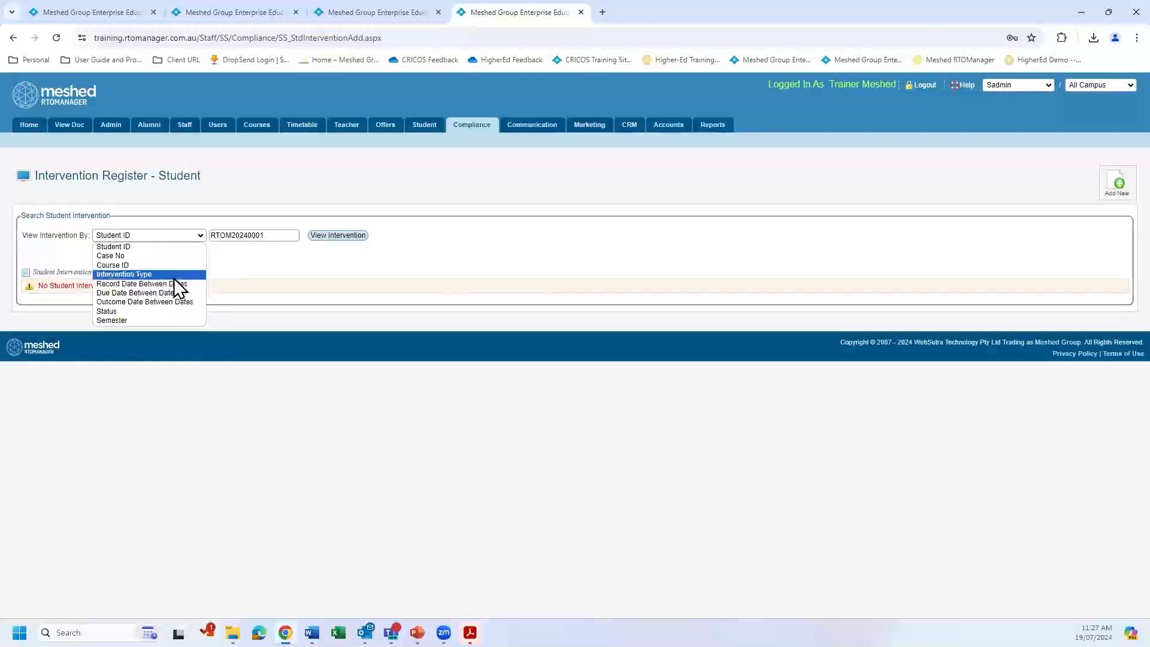
left_click(174, 311)
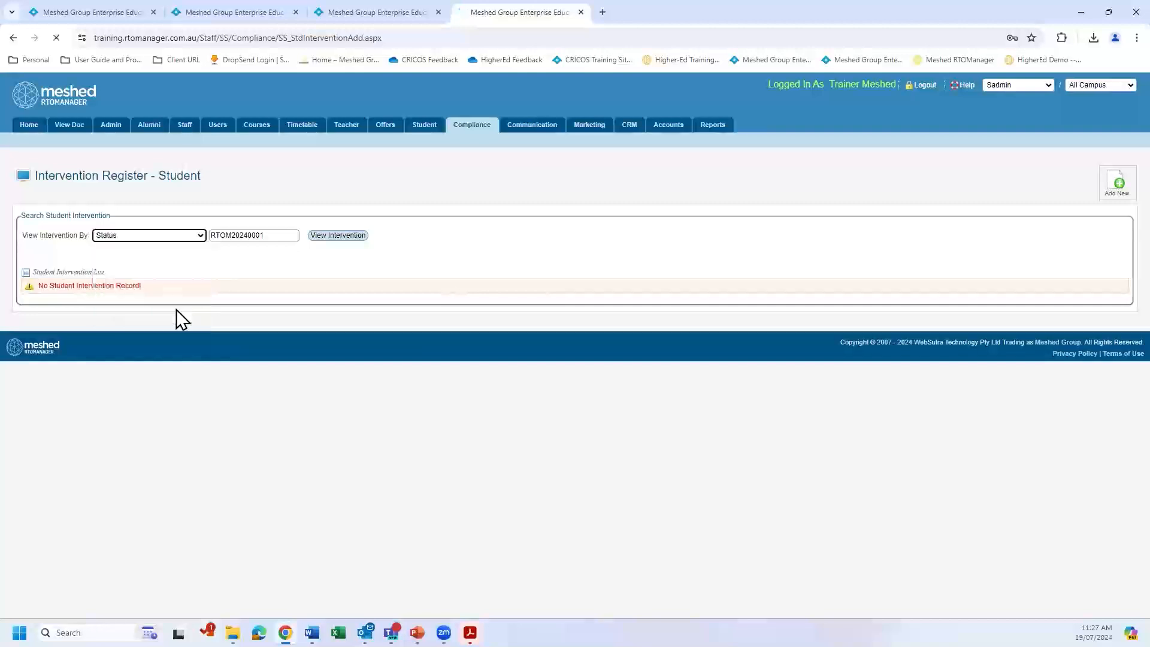
left_click(349, 239)
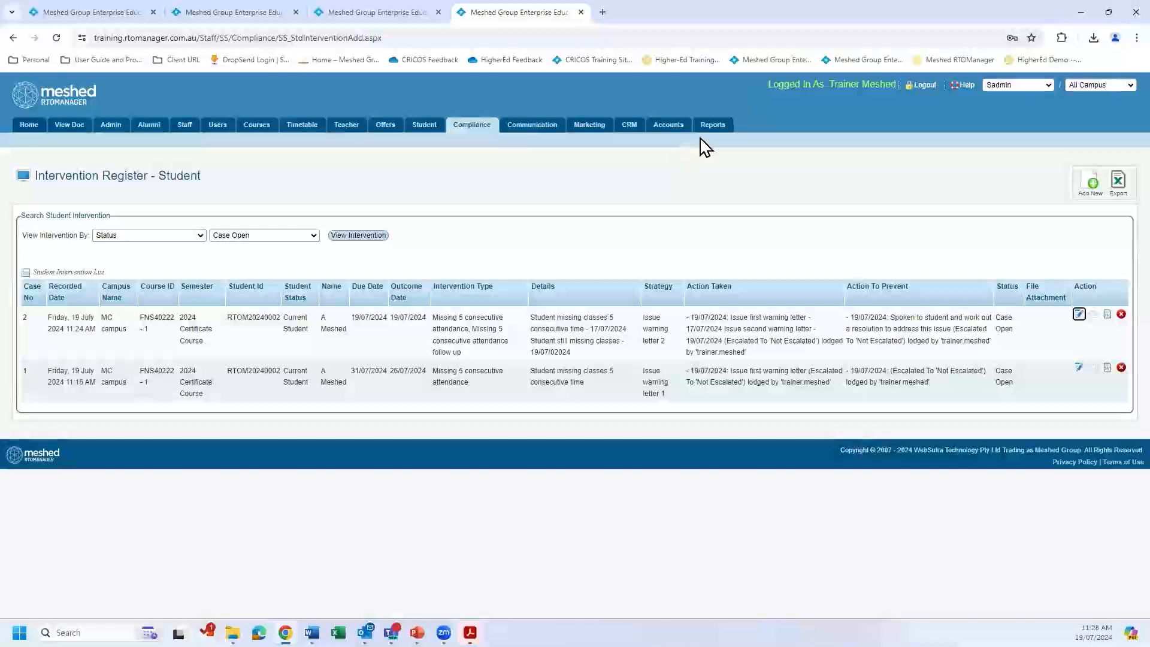
Look up the email and SMS template set-up page in the reports area.
left_click(207, 13)
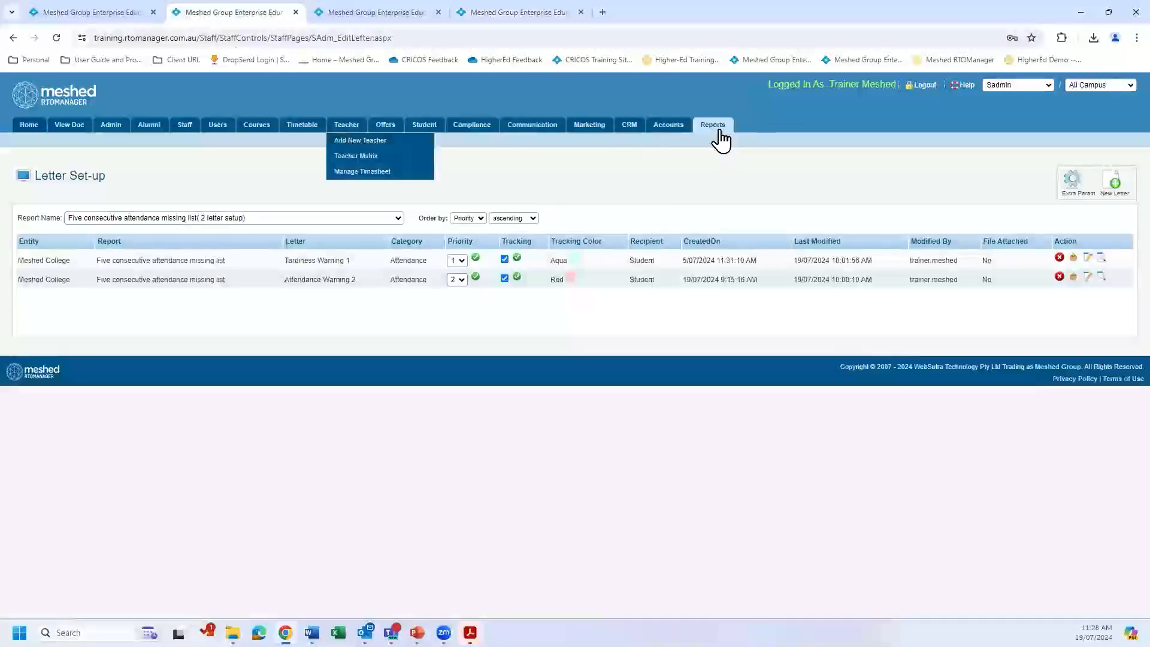
mouse_move(719, 138)
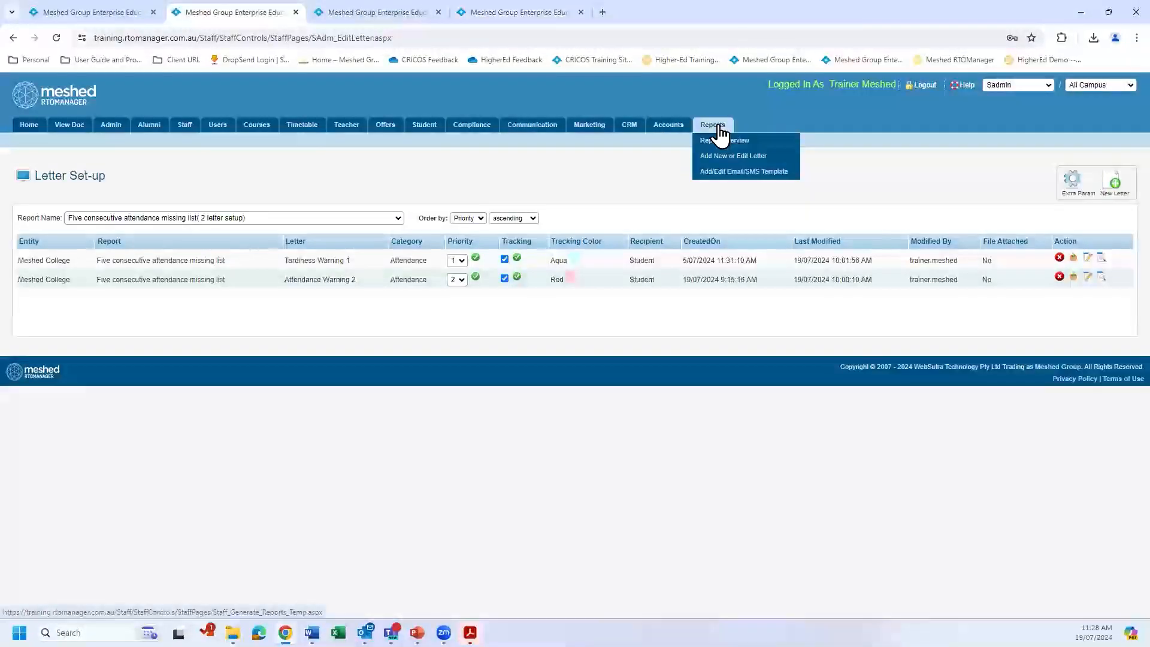
left_click(720, 173)
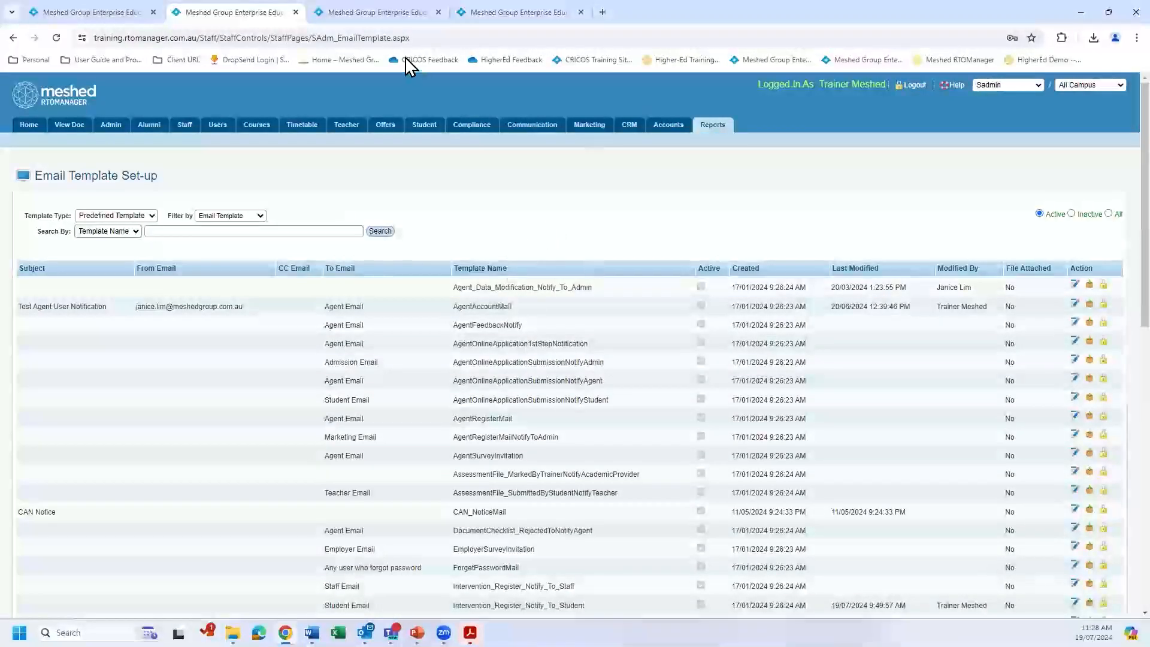
Back in the Intervention Register, open the follow-up intervention for updating and email the student a notification about it.
left_click(492, 13)
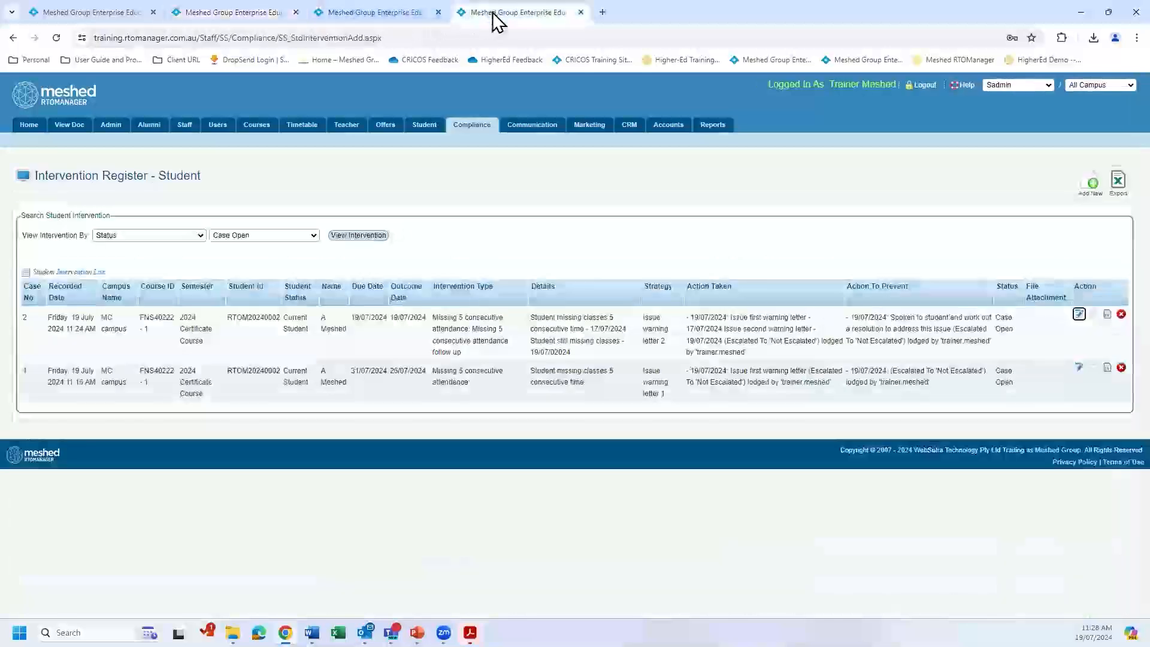
left_click(1080, 315)
scroll(870, 319, "down", 5)
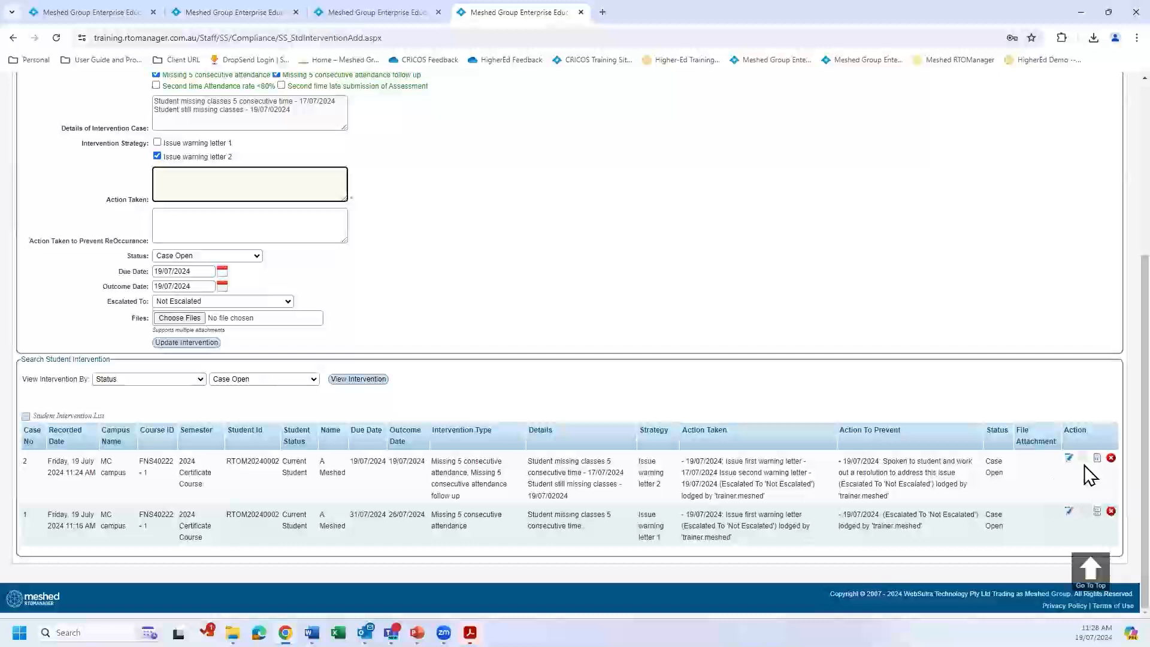
left_click(329, 195)
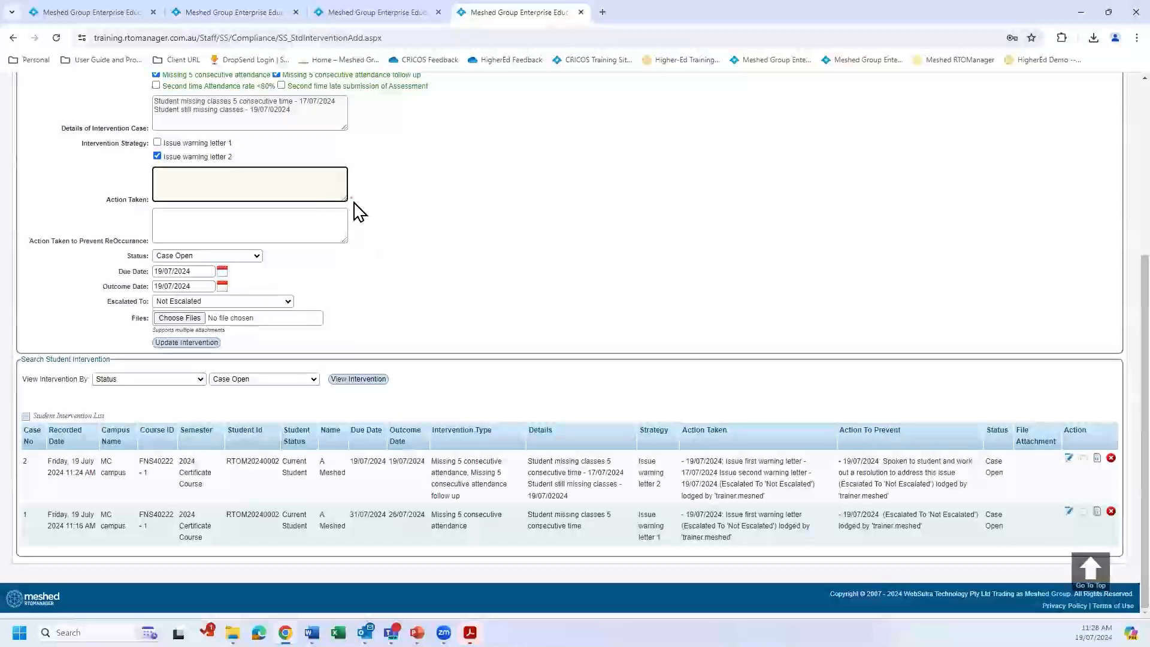
left_click(1083, 459)
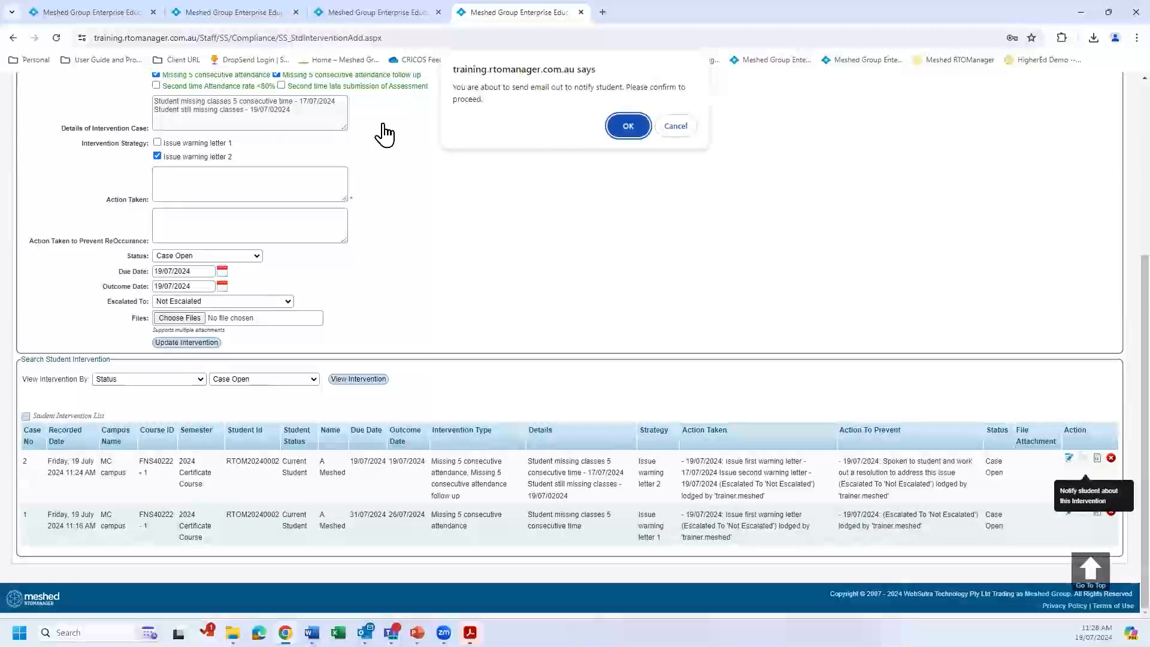
left_click(626, 127)
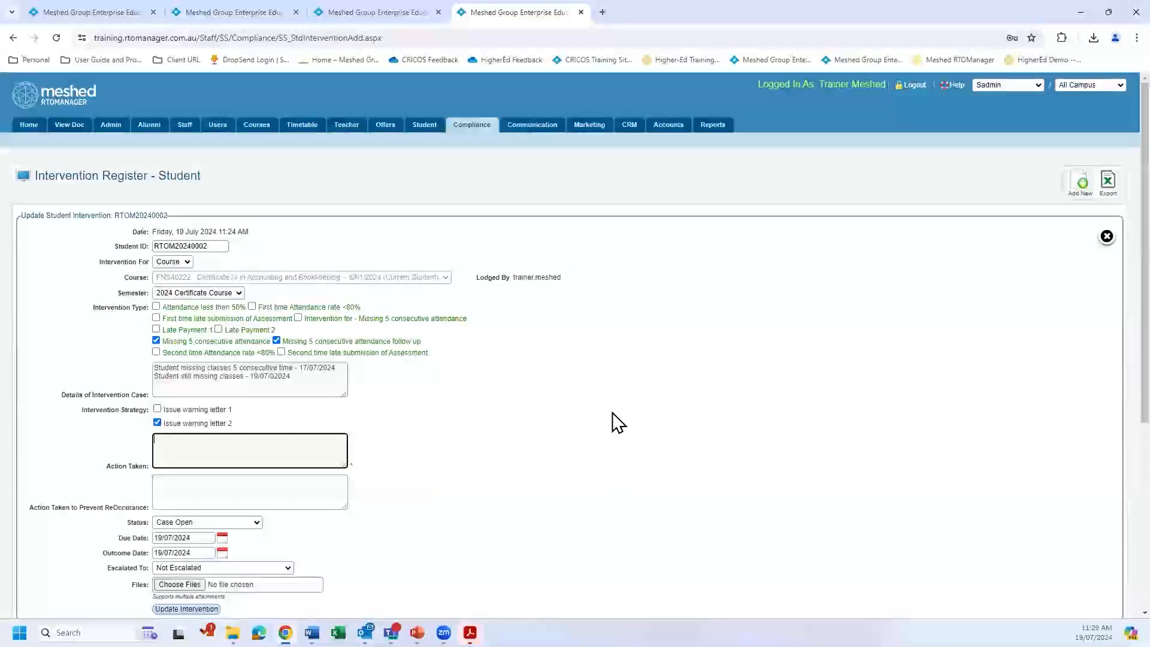
scroll(614, 409, "down", 1)
scroll(612, 401, "up", 1)
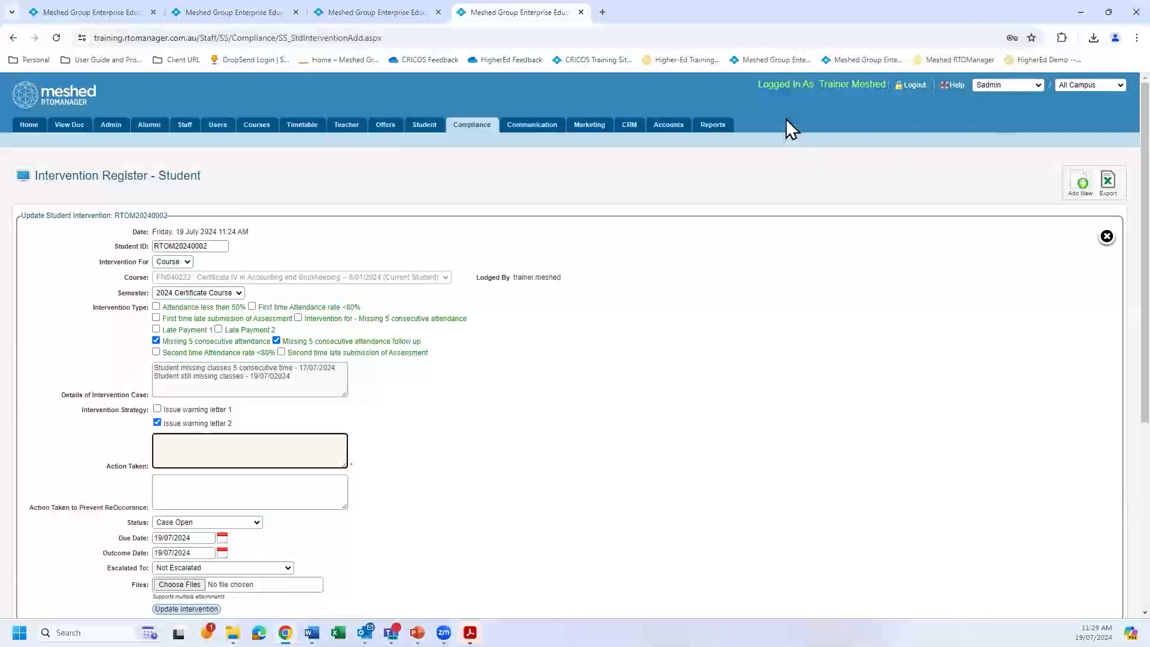
Return to the email template page and reload its list of predefined templates.
left_click(229, 19)
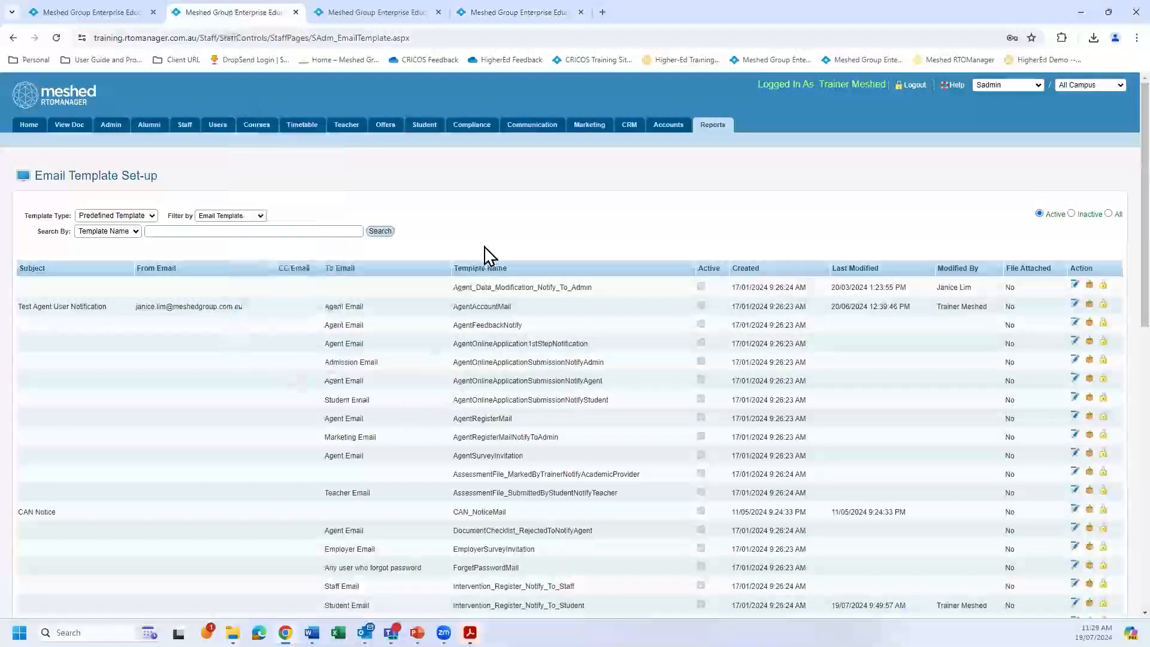
mouse_move(718, 128)
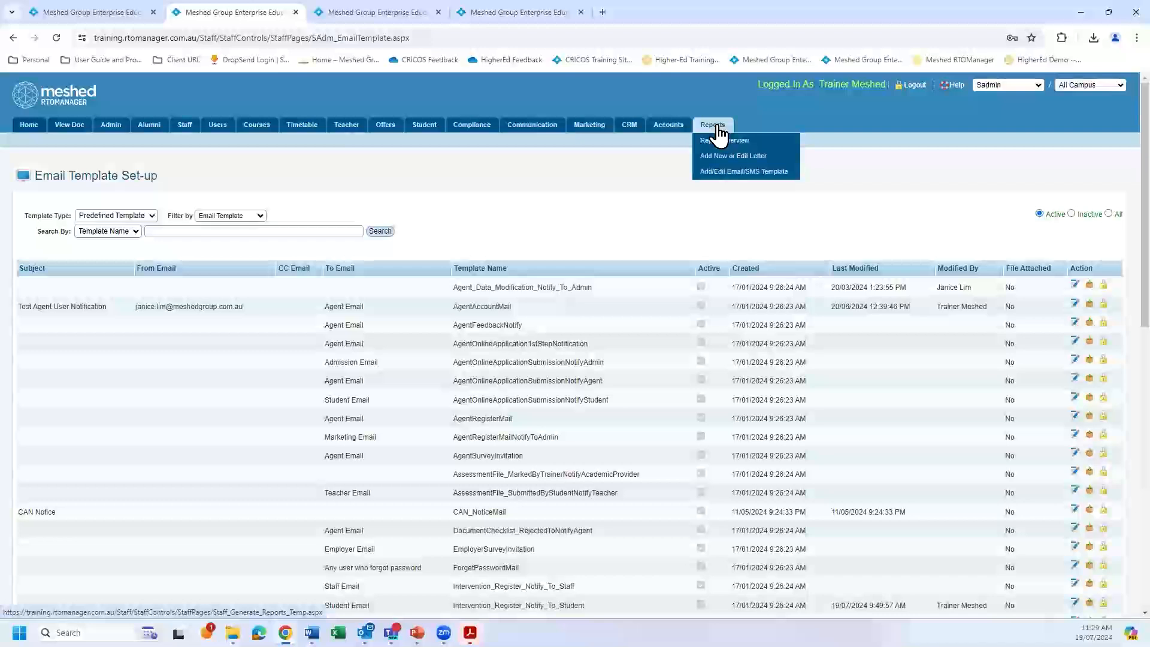
left_click(719, 180)
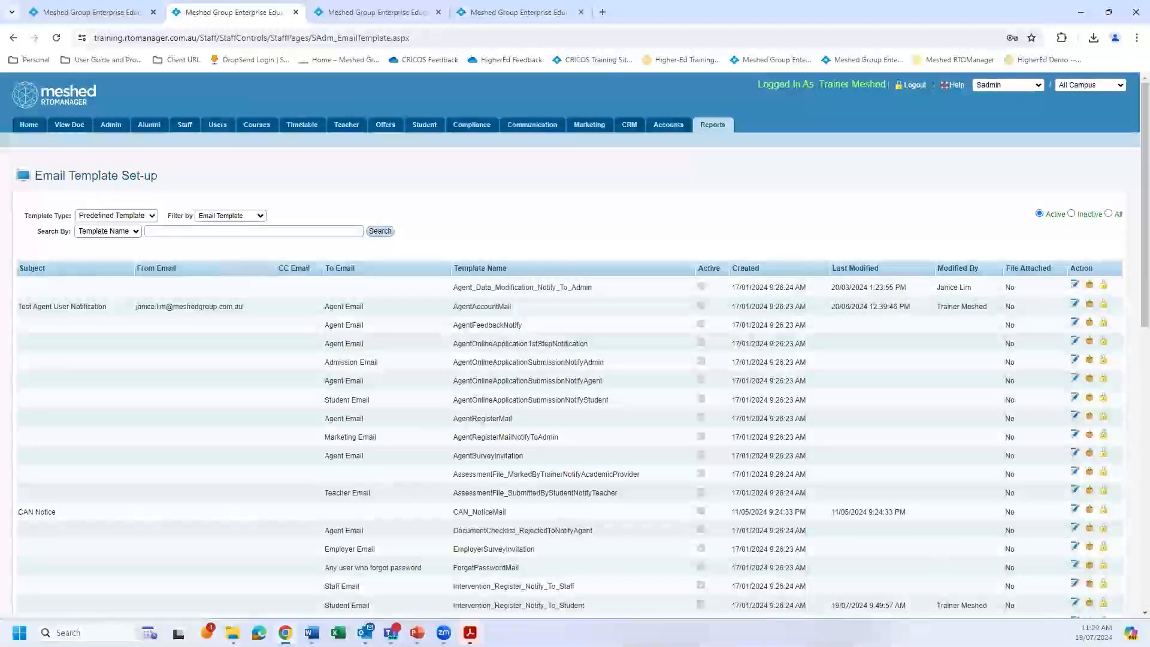
Try searching the predefined email templates by template name for "inc" and for "inv".
left_click(234, 232)
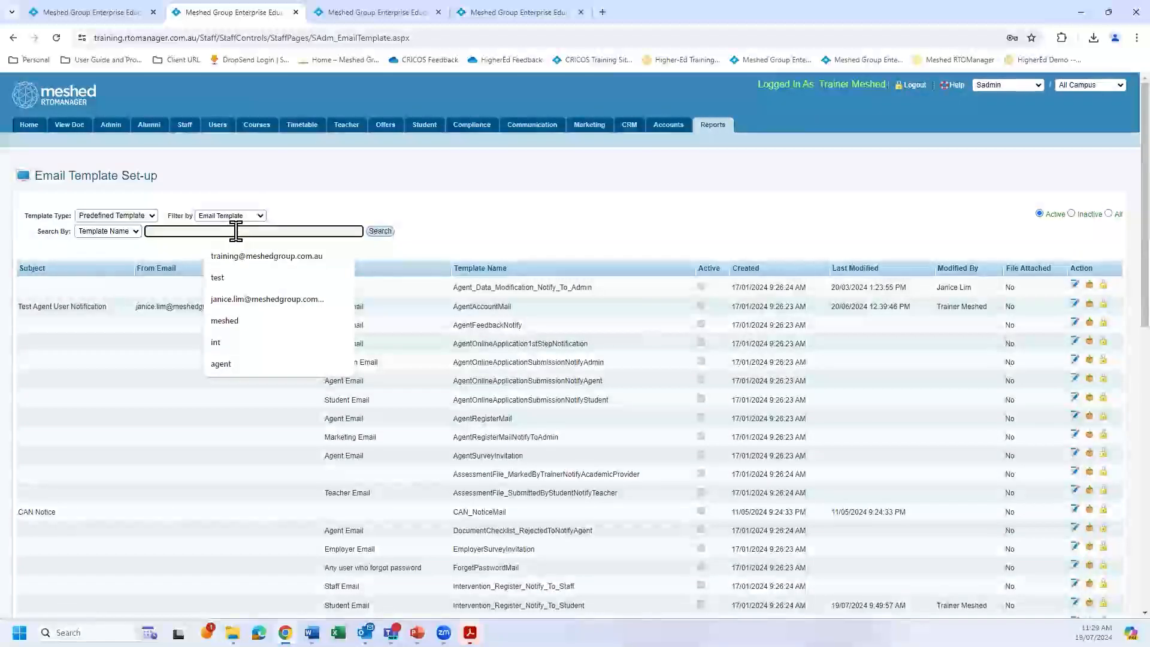
type("inc")
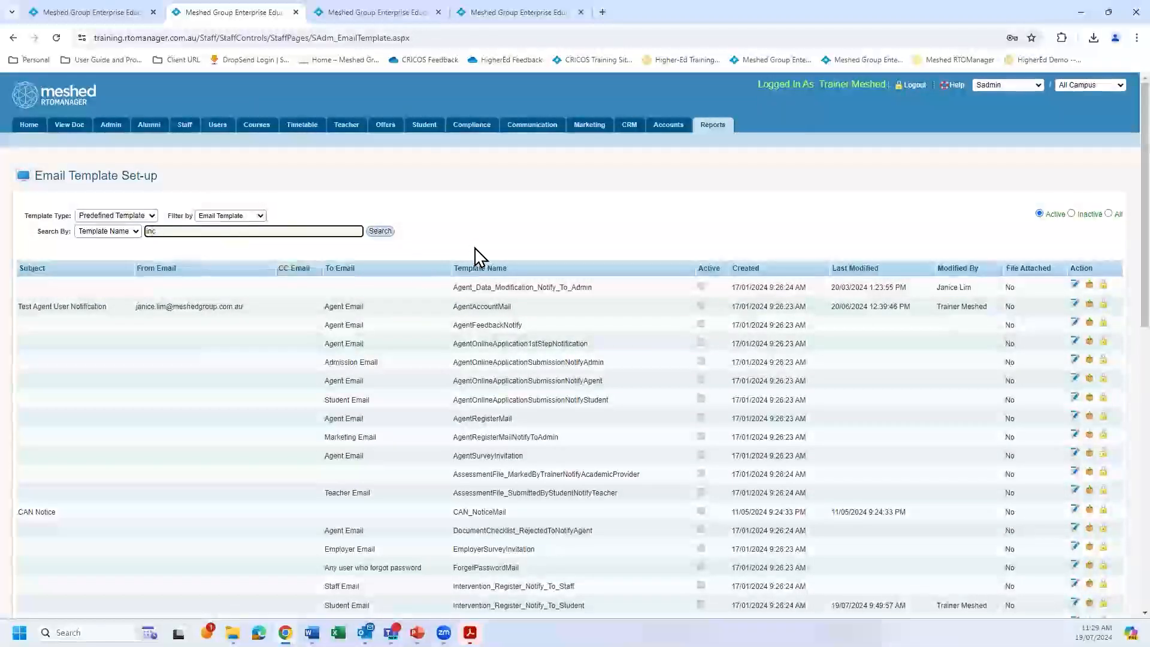
left_click(380, 231)
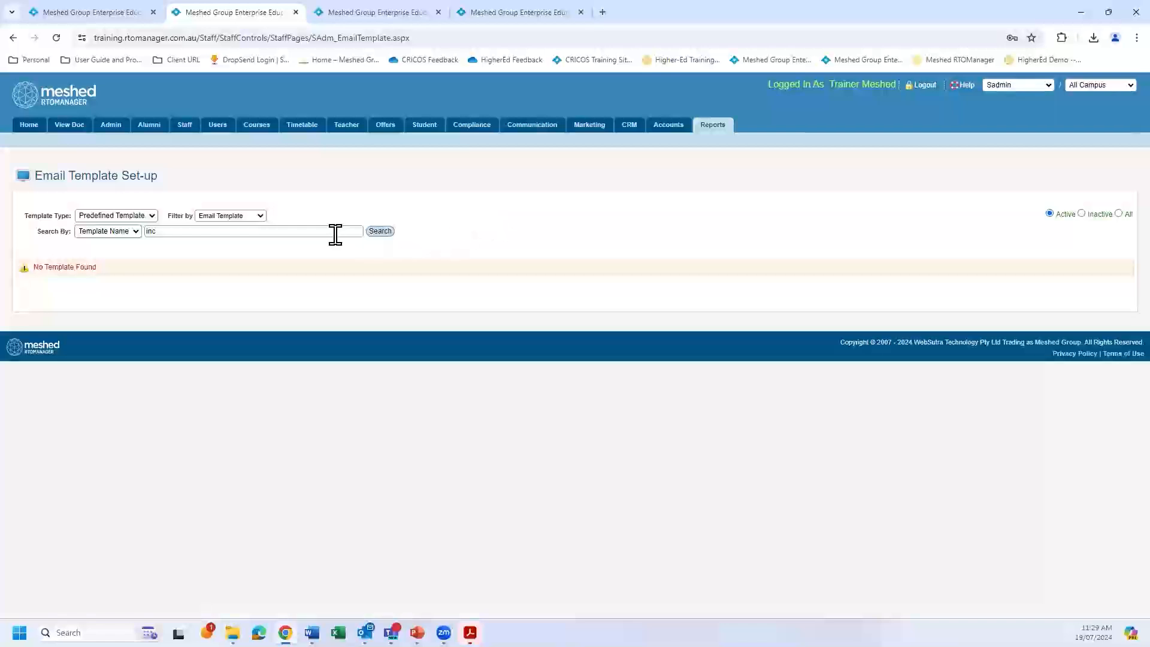
left_click(272, 233)
key("BackSpace")
type("v")
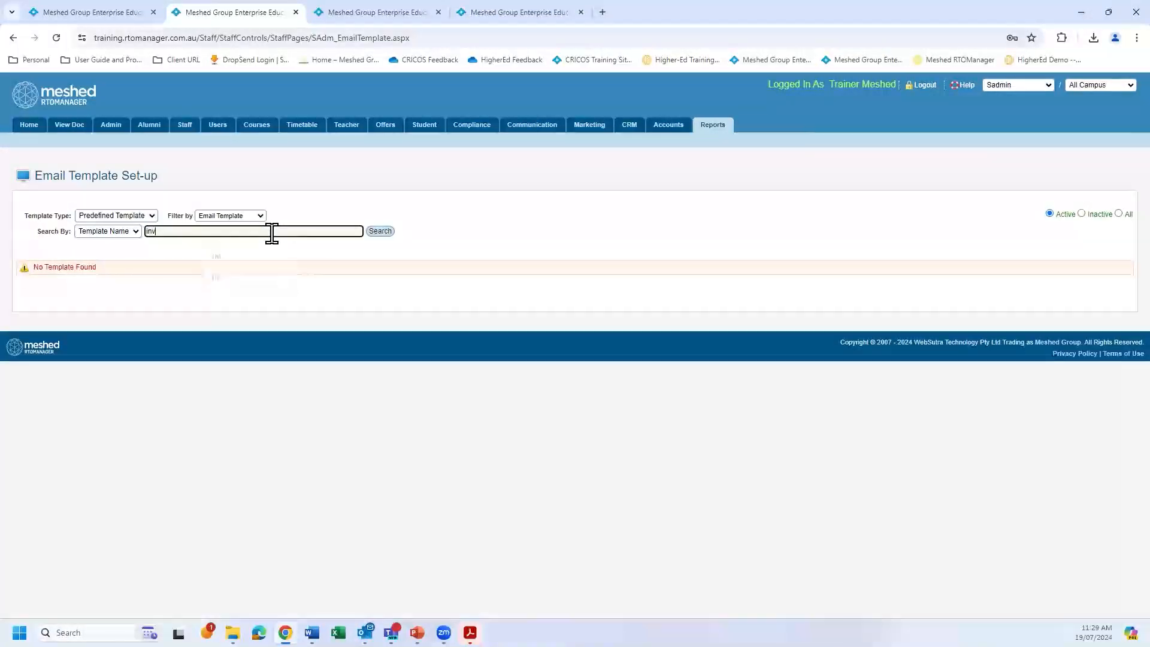
left_click(383, 233)
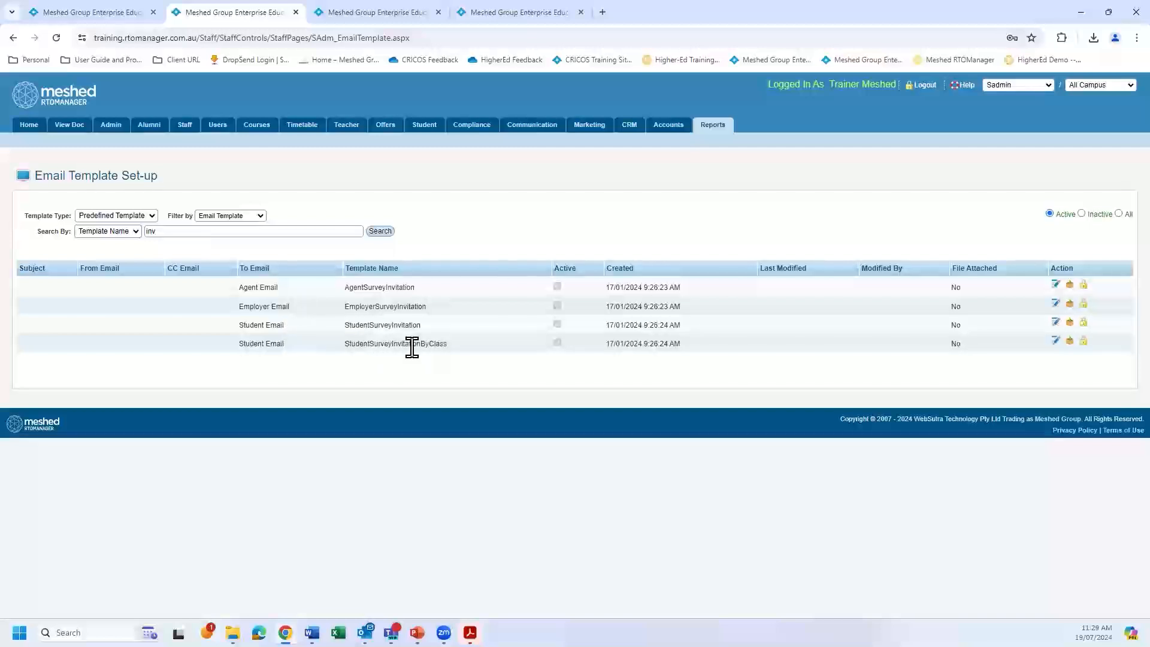
Search the predefined email templates by template name for "int".
left_click(150, 231)
key("BackSpace")
type("int")
left_click(375, 233)
left_click(147, 234)
type("int")
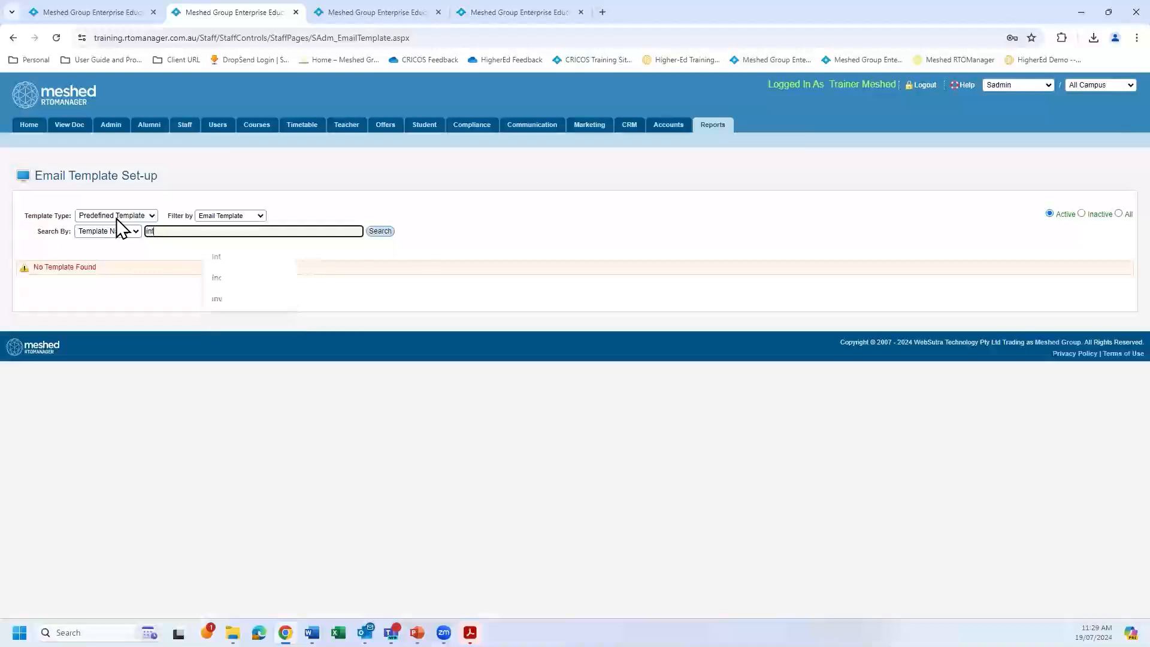
left_click(379, 231)
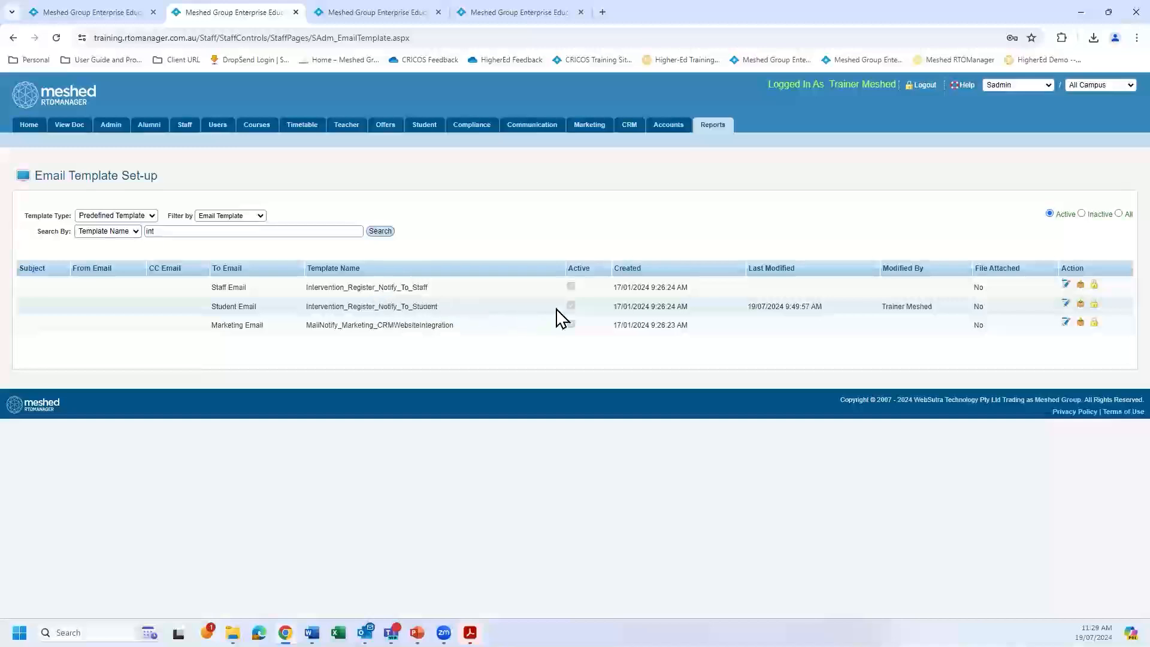
Open the Intervention_Register_Notify_To_Student template for editing and set its email subject to "Intervention Summary".
left_click(1066, 305)
scroll(493, 359, "down", 1)
scroll(491, 371, "up", 1)
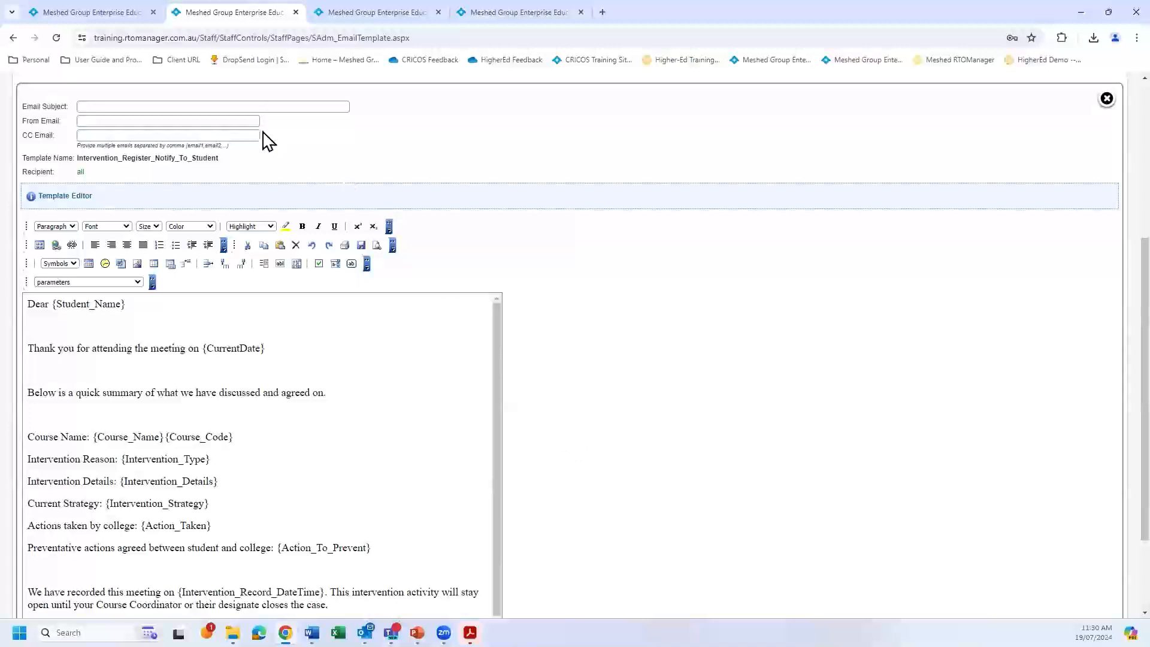
left_click(265, 105)
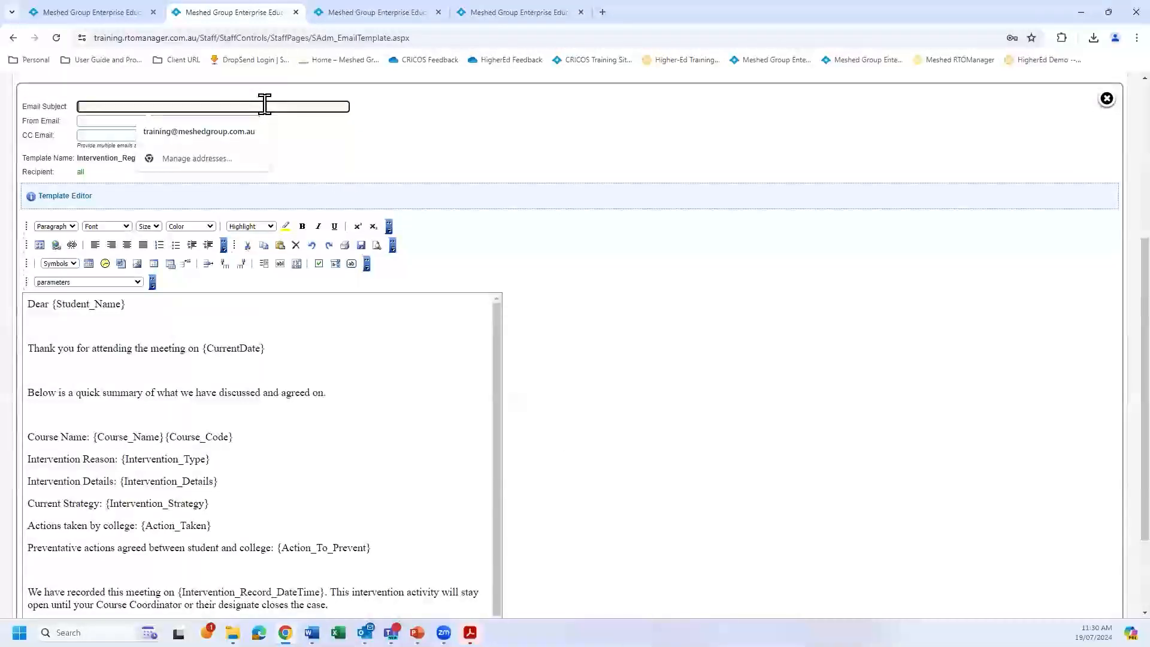
type("Inter")
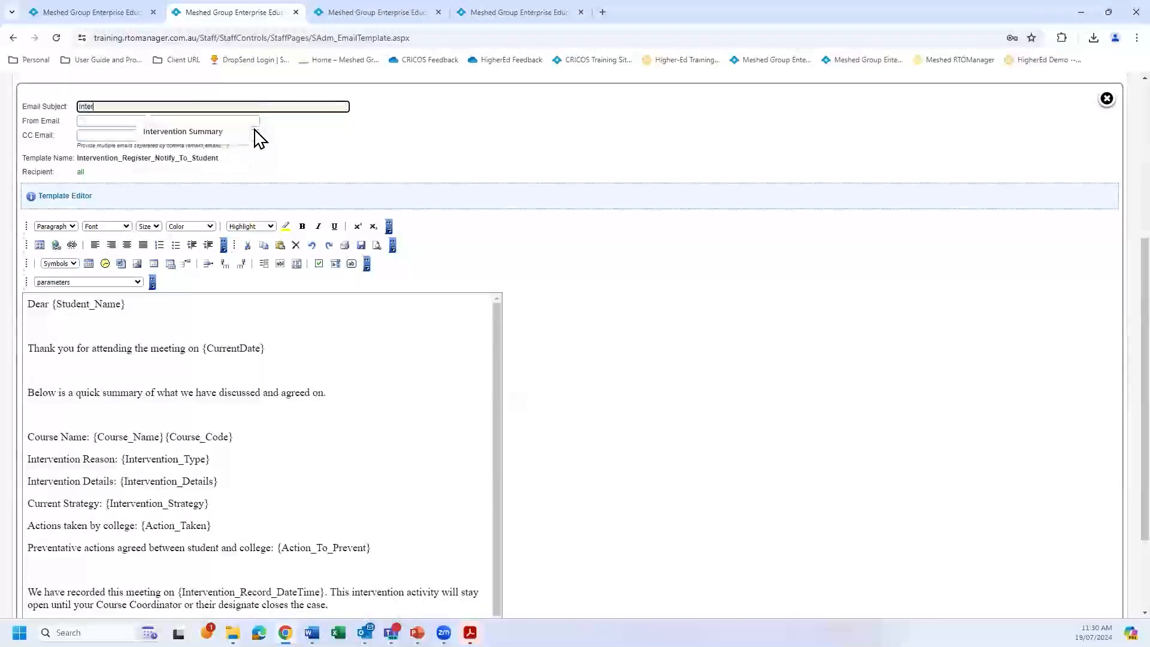
type("vention Summary")
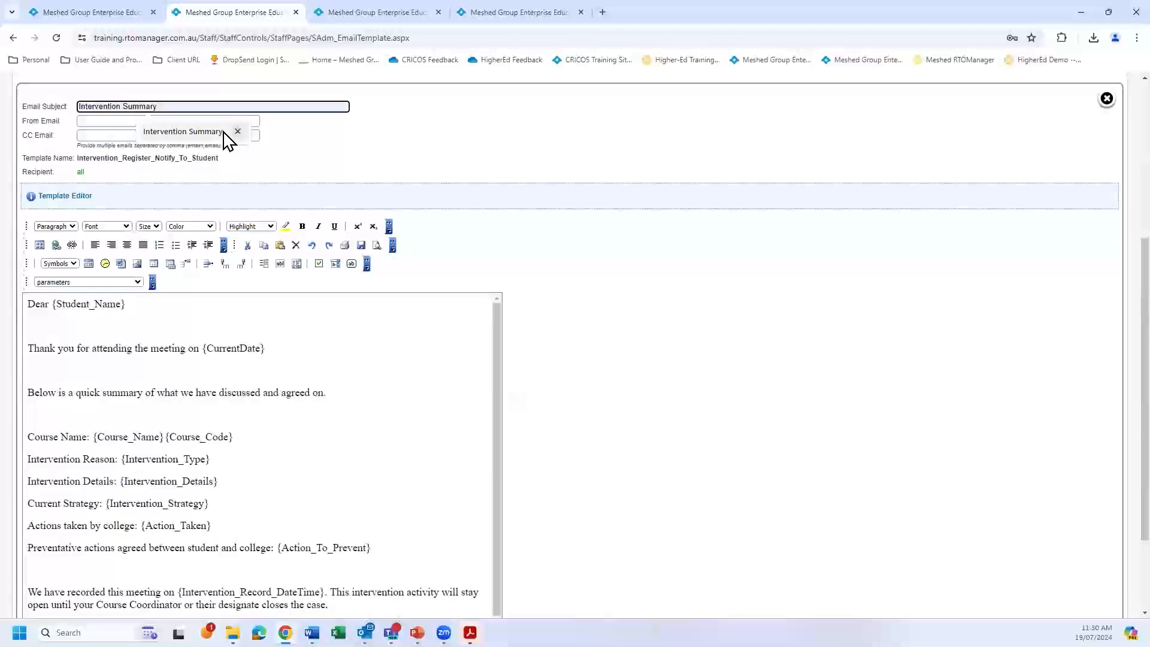
left_click(225, 134)
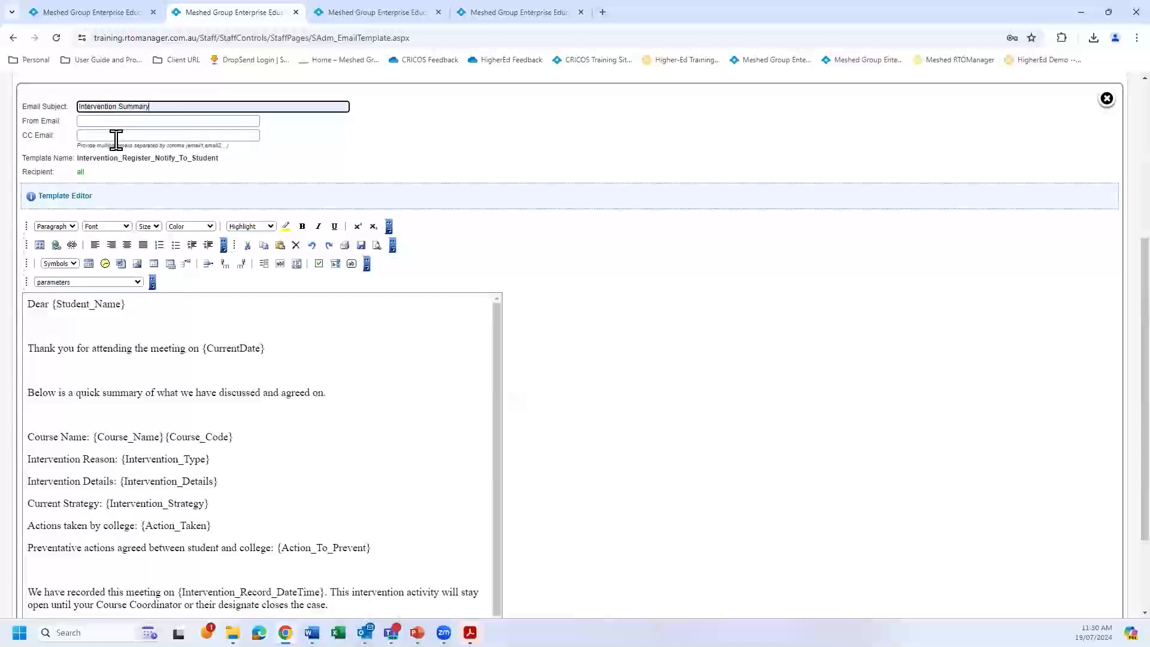
Examine the template's message body and the parameters available for insertion into it.
scroll(656, 380, "down", 2)
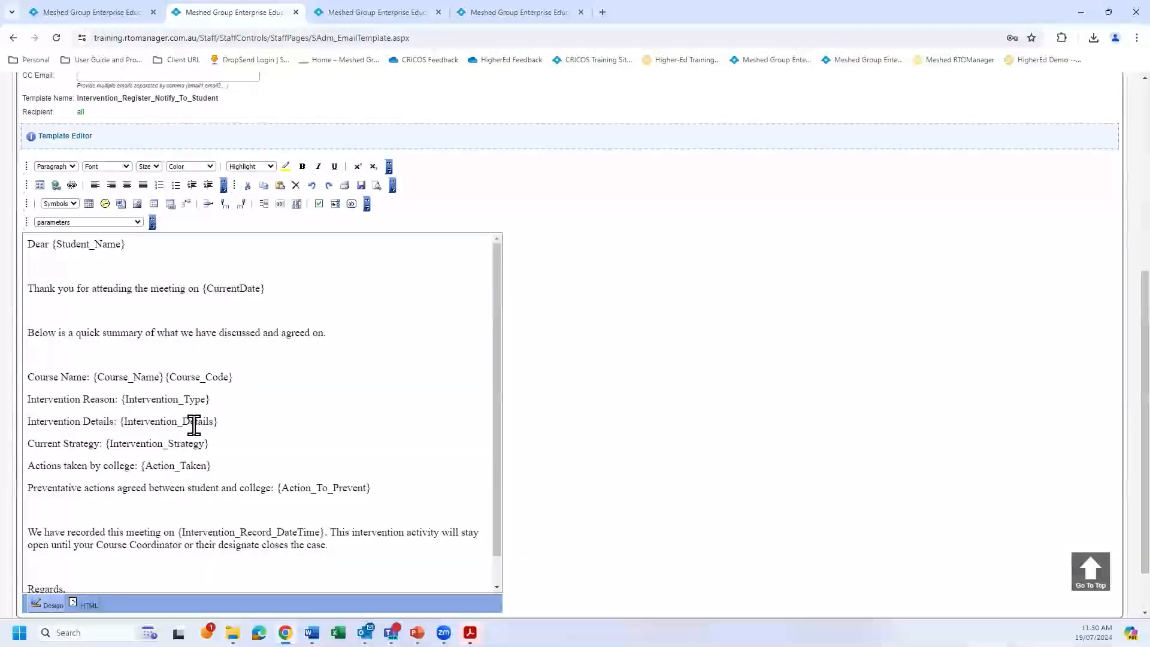
scroll(269, 288, "up", 2)
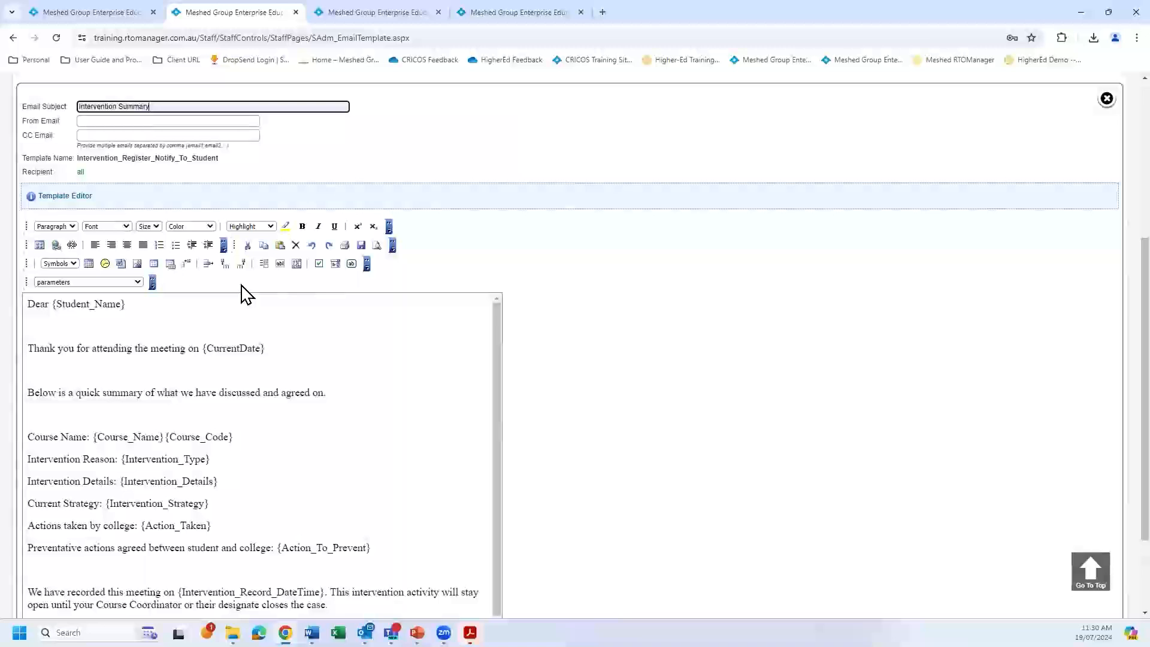
left_click(138, 282)
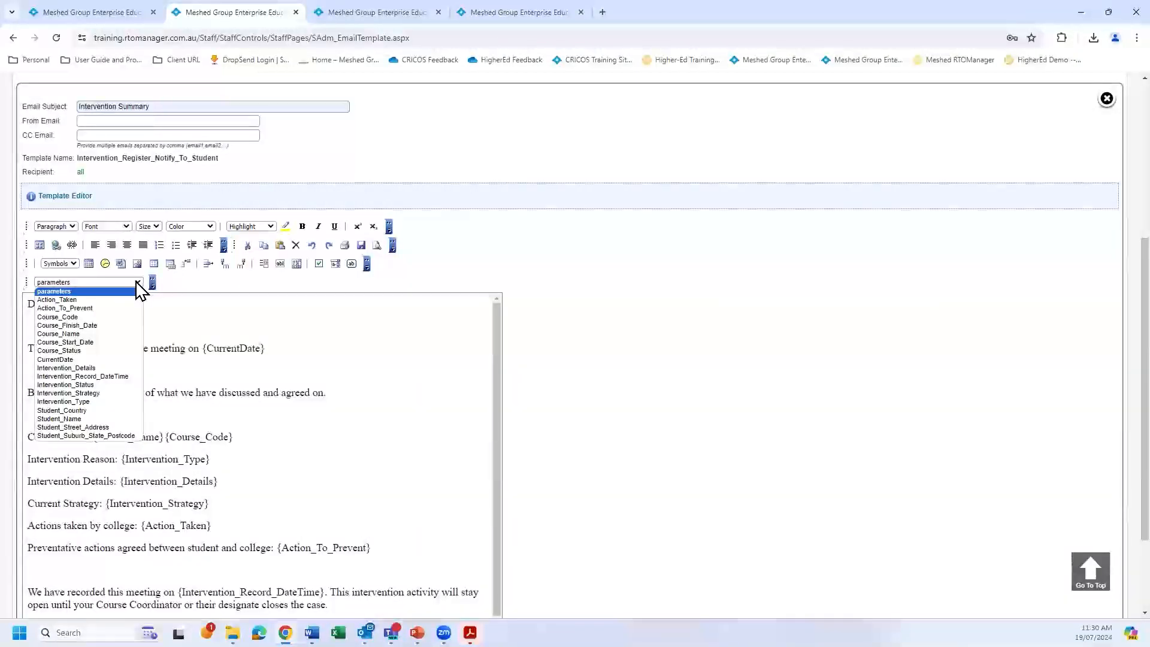
left_click(244, 316)
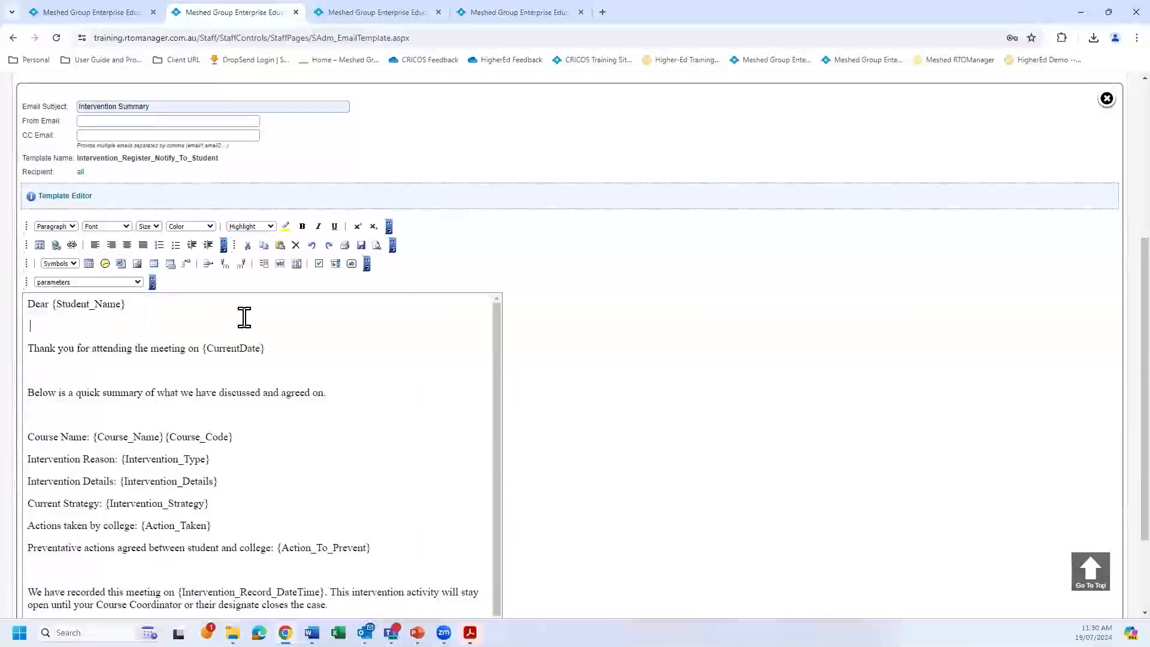
left_click(136, 282)
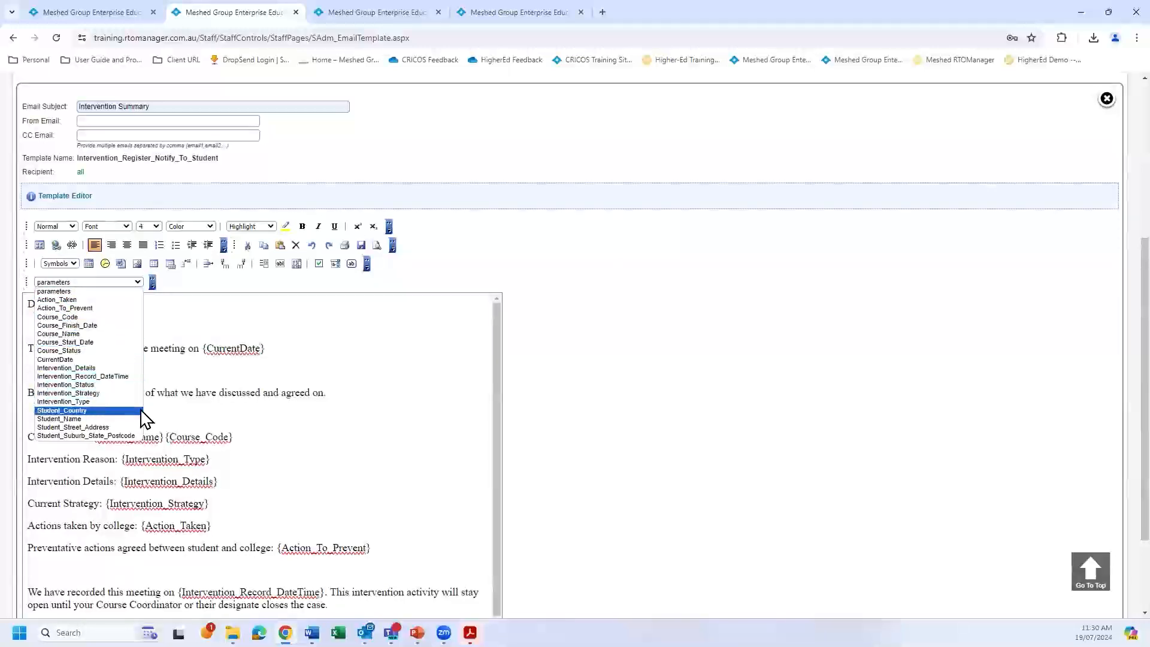
left_click(403, 372)
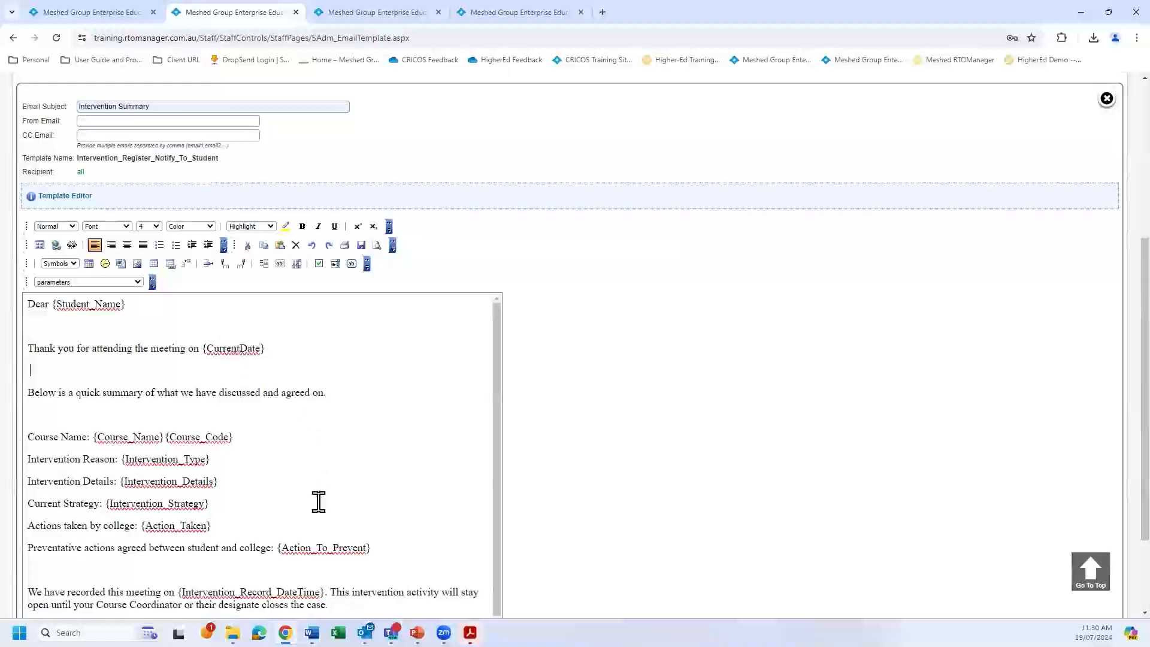
Review the student notification template's wording from the greeting to the closing line, including the intervention placeholders.
scroll(346, 473, "down", 1)
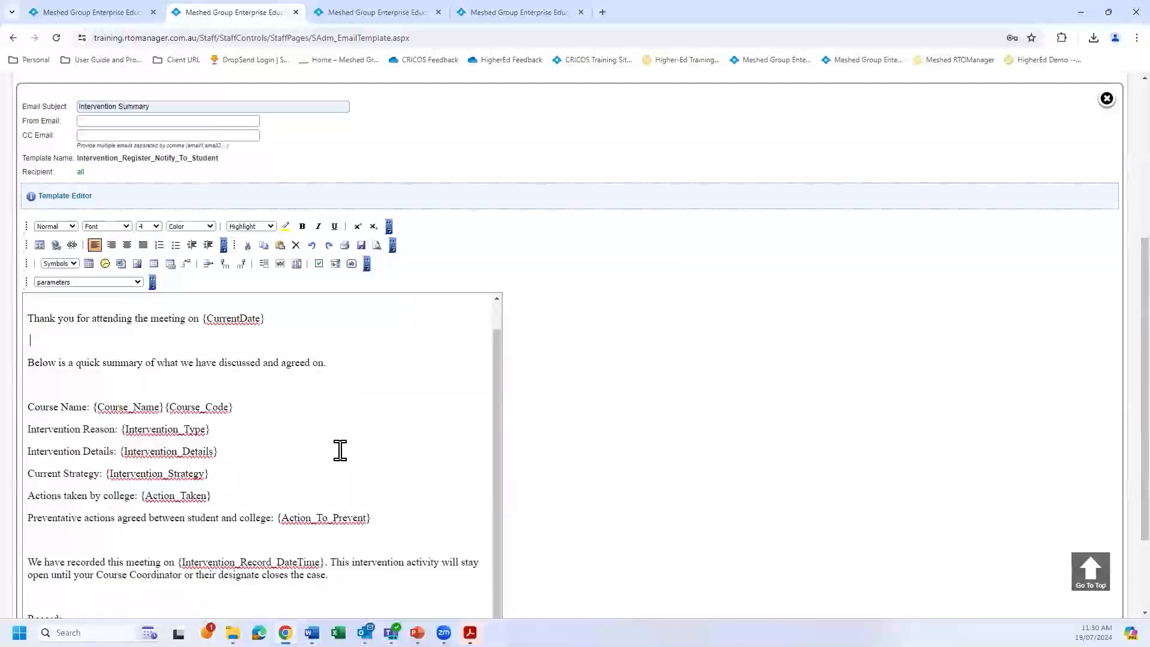
scroll(396, 480, "up", 1)
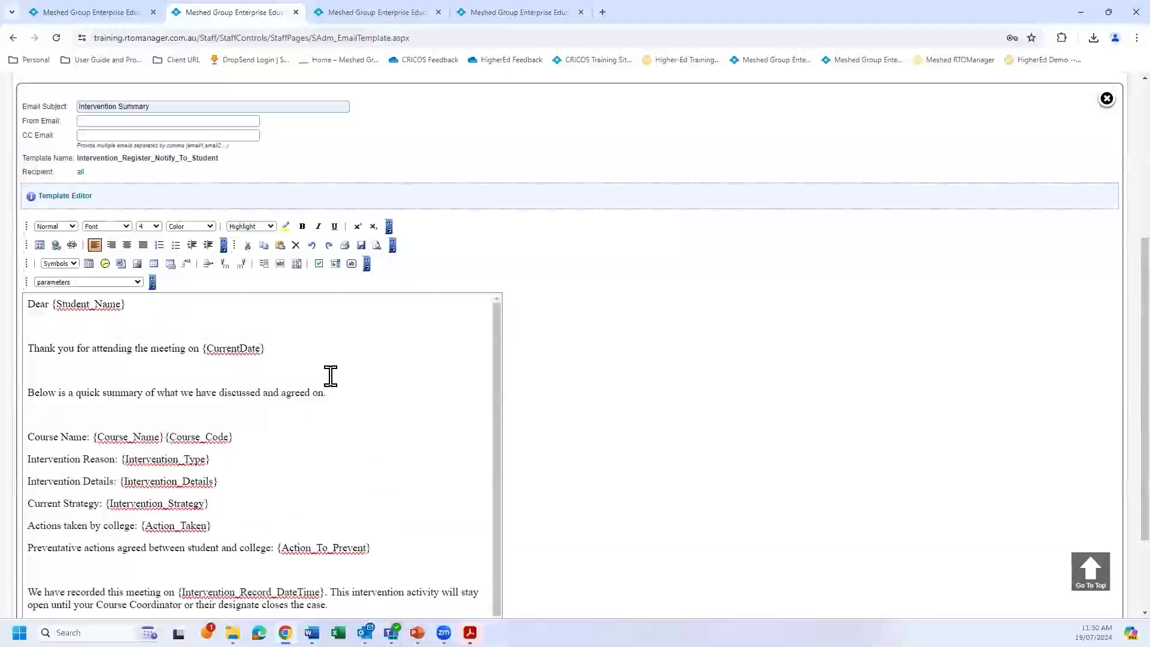
scroll(369, 481, "down", 1)
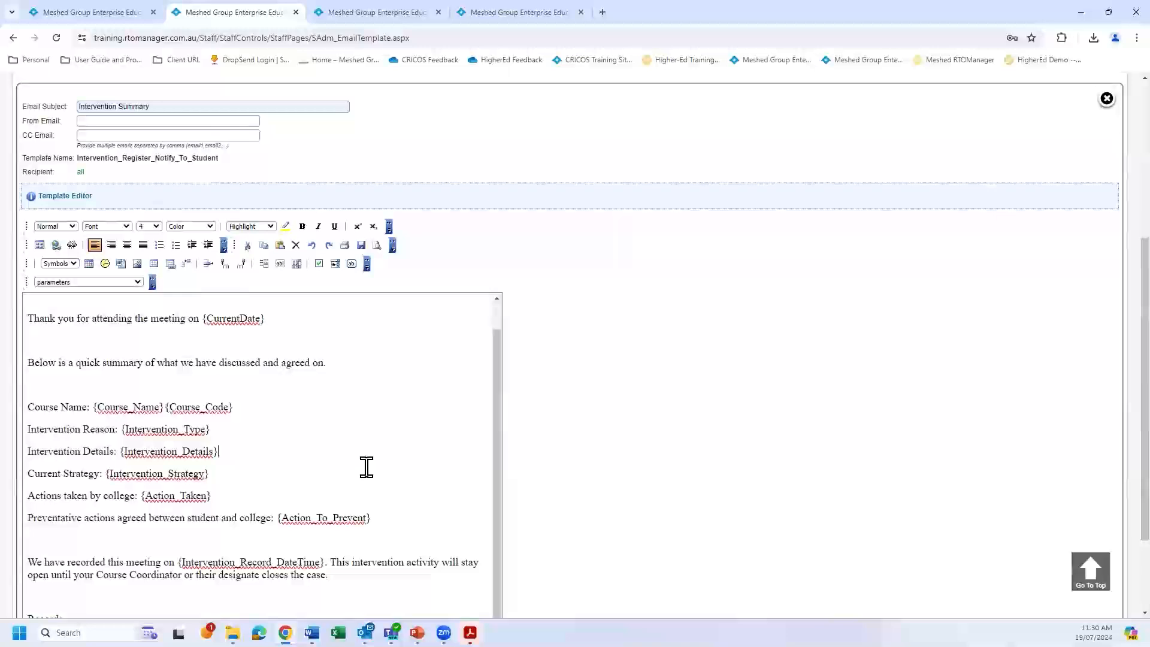
scroll(364, 467, "down", 2)
scroll(359, 430, "up", 1)
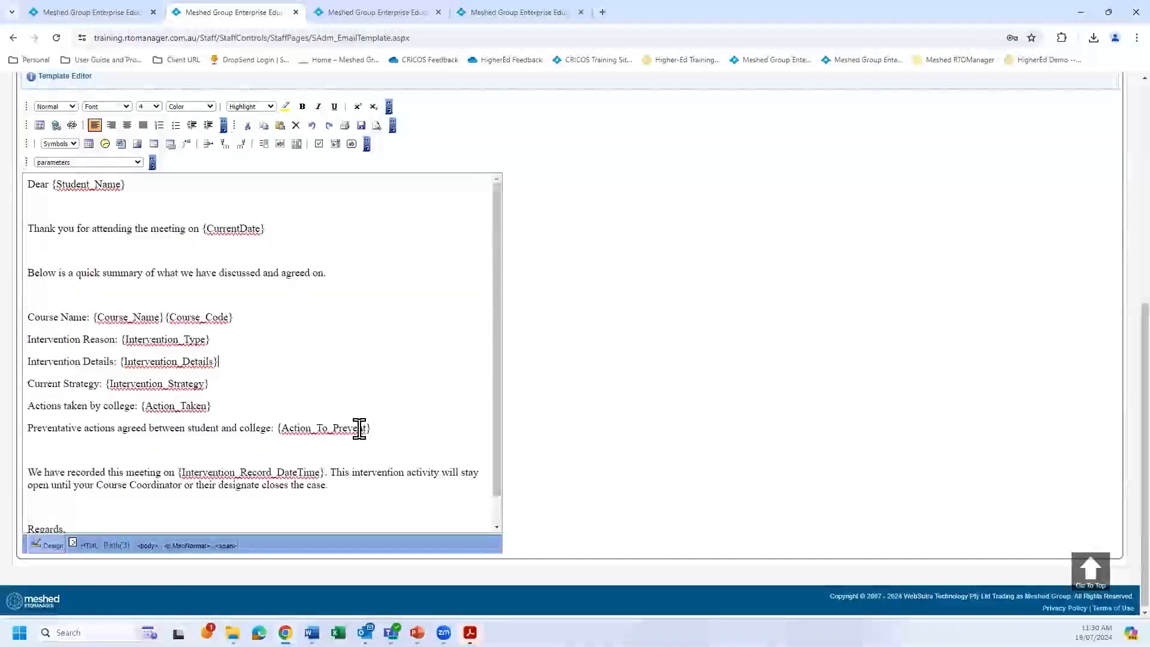
scroll(361, 378, "up", 2)
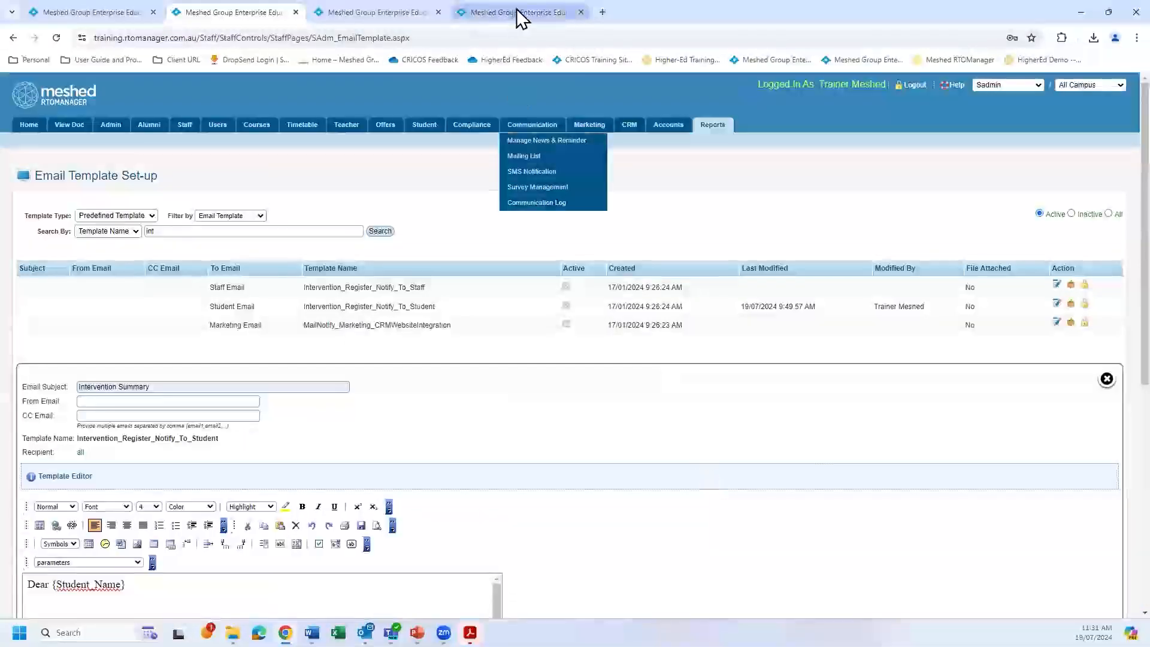
Return to the student's intervention cases and read the intervention notification email received in Outlook.
left_click(519, 13)
scroll(731, 418, "down", 3)
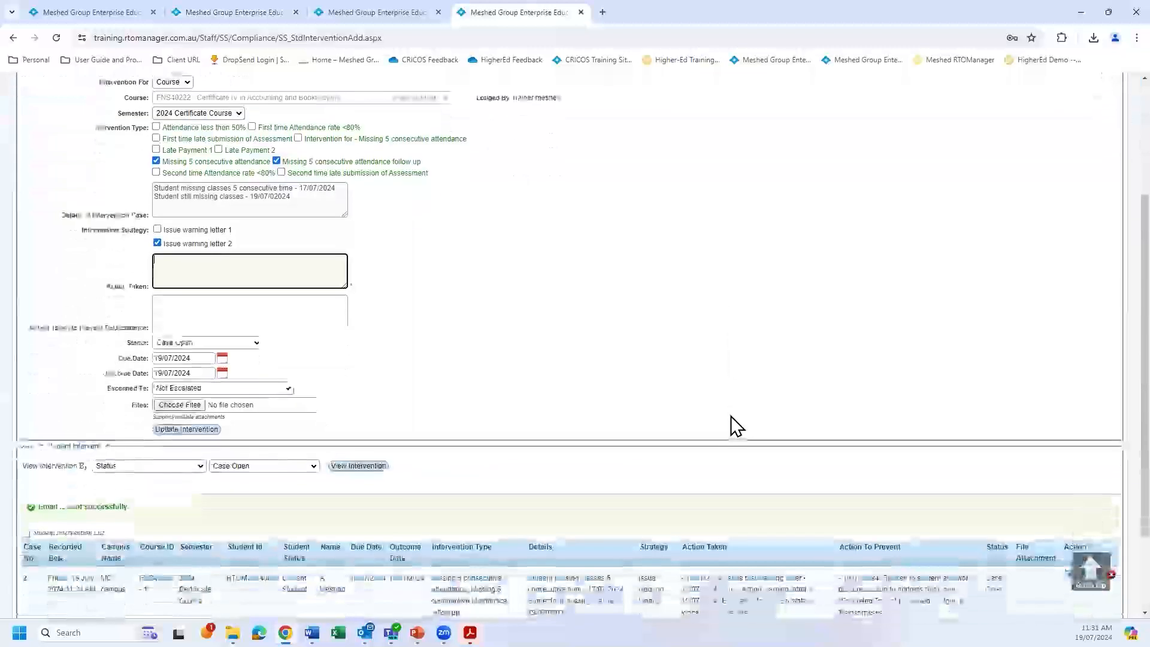
scroll(731, 418, "down", 2)
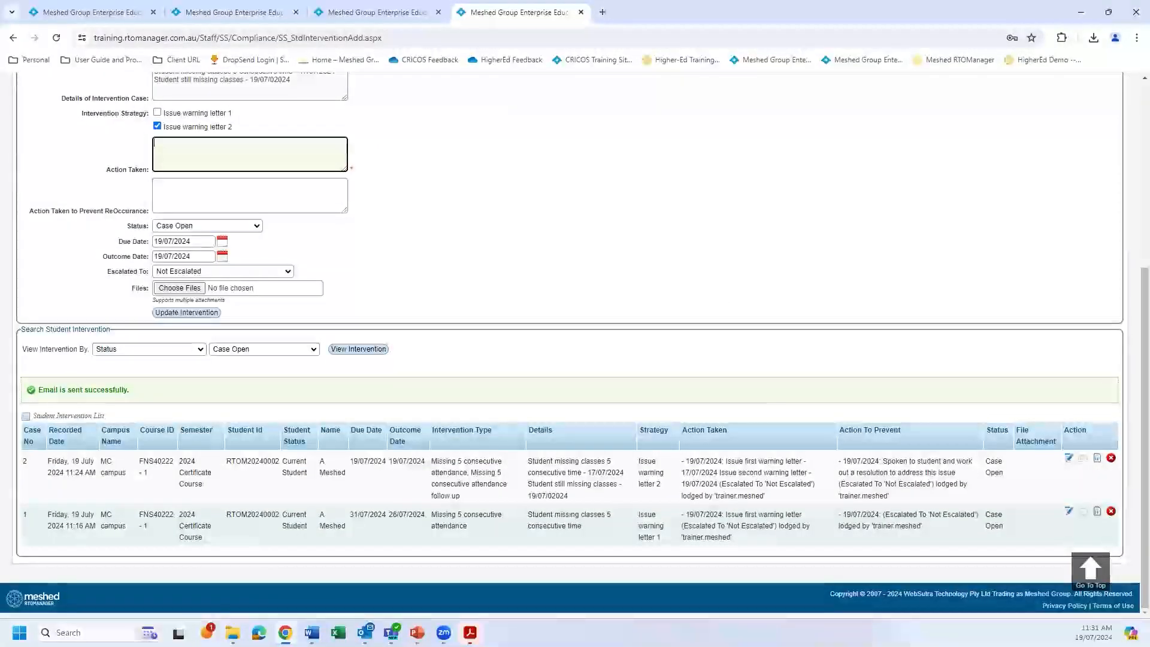
key("alt+Tab")
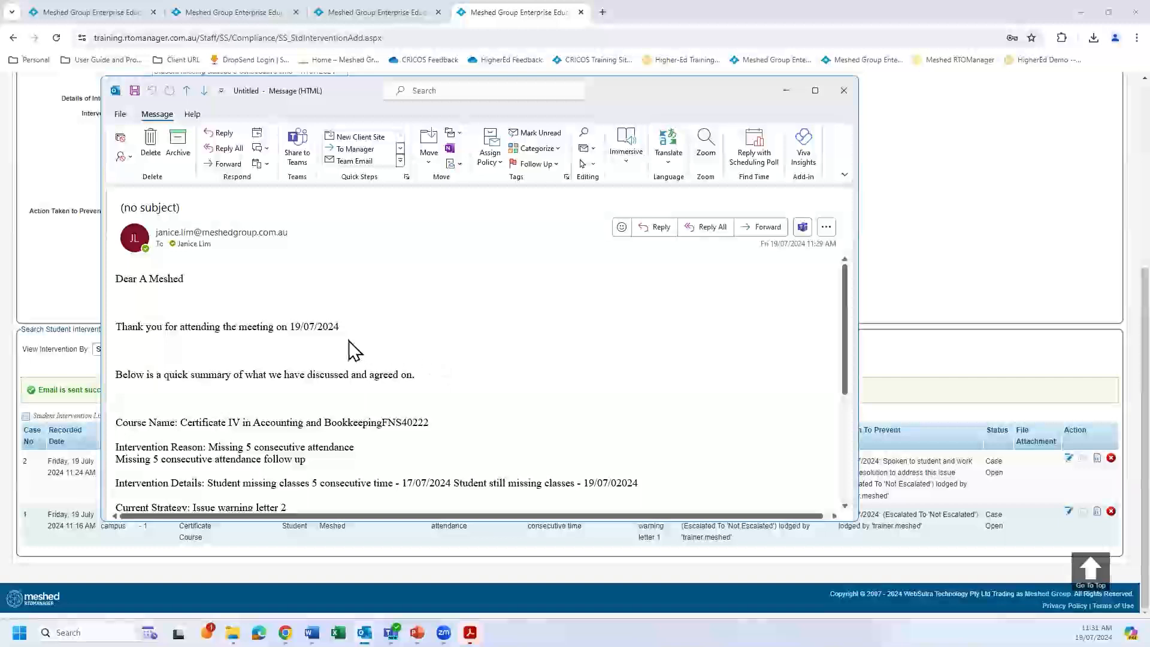
scroll(453, 414, "down", 3)
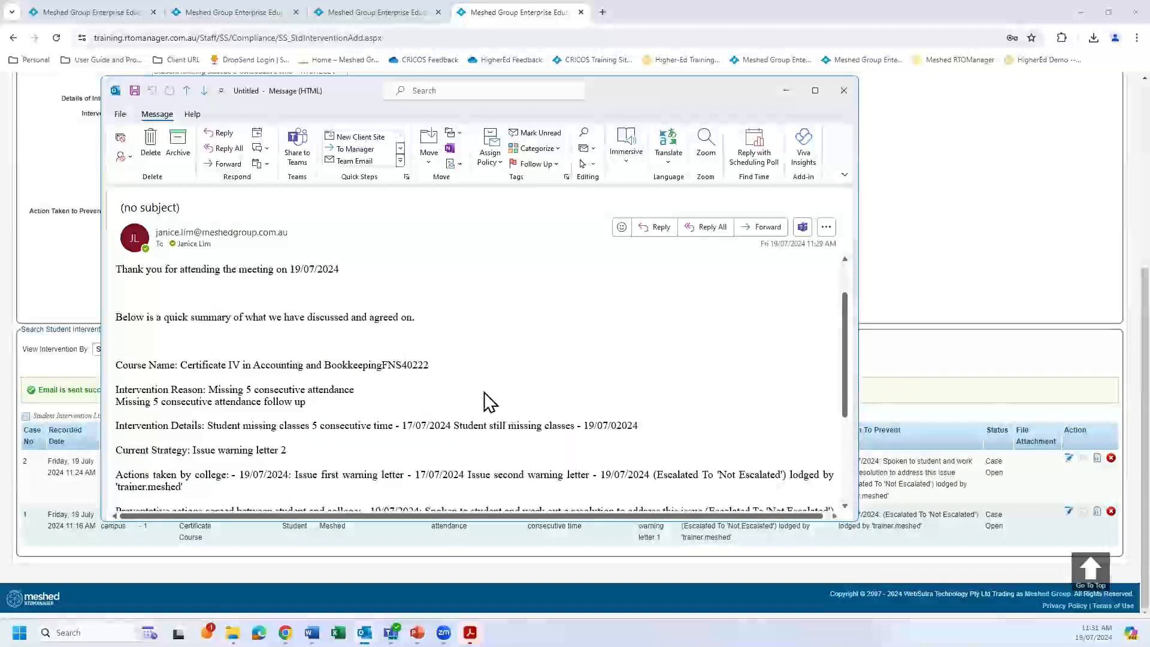
scroll(452, 404, "down", 3)
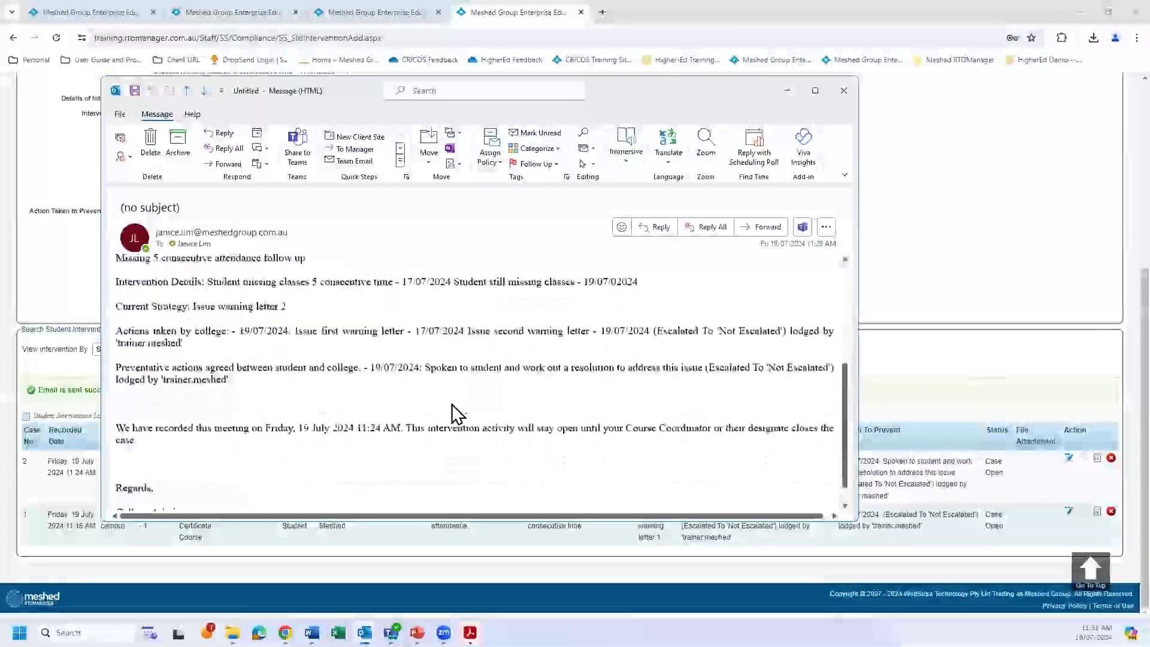
scroll(453, 404, "up", 5)
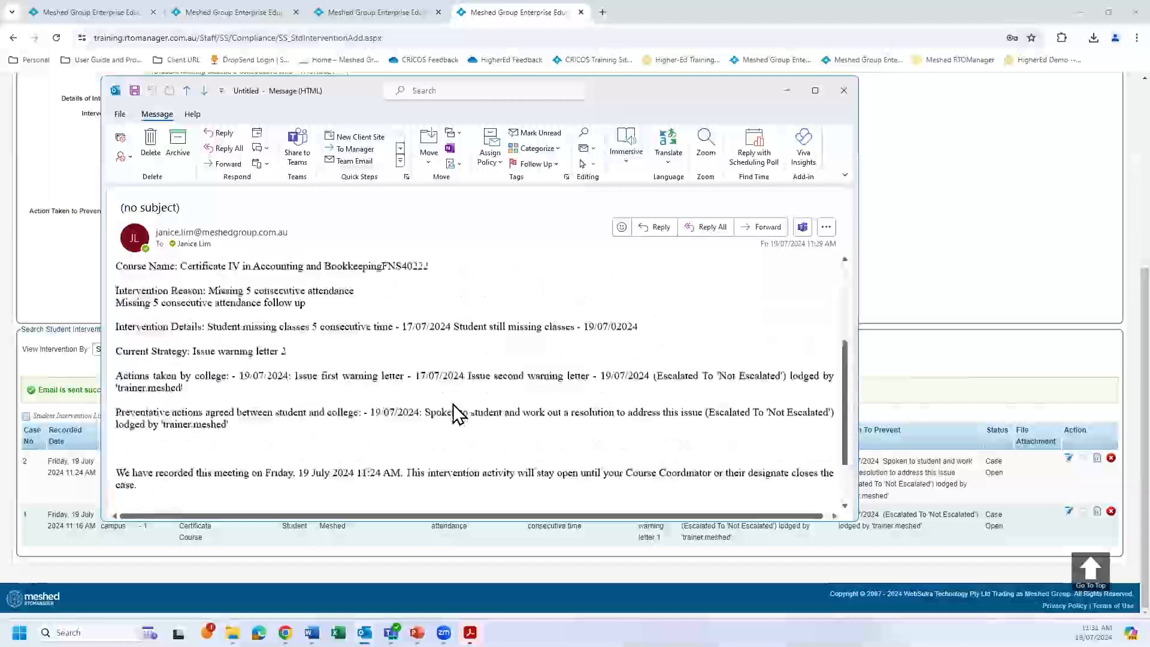
left_click(786, 90)
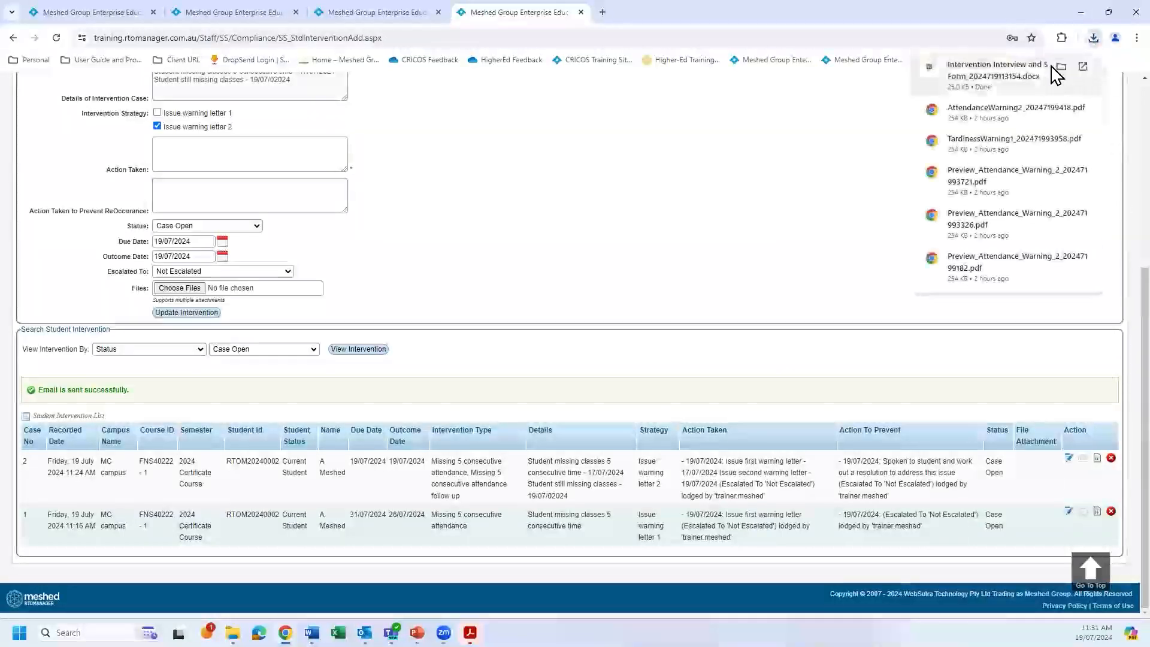
Open the downloaded Intervention Interview and Strategy Form in Word, enable editing and review the filled-in Intervention Overview.
left_click(983, 76)
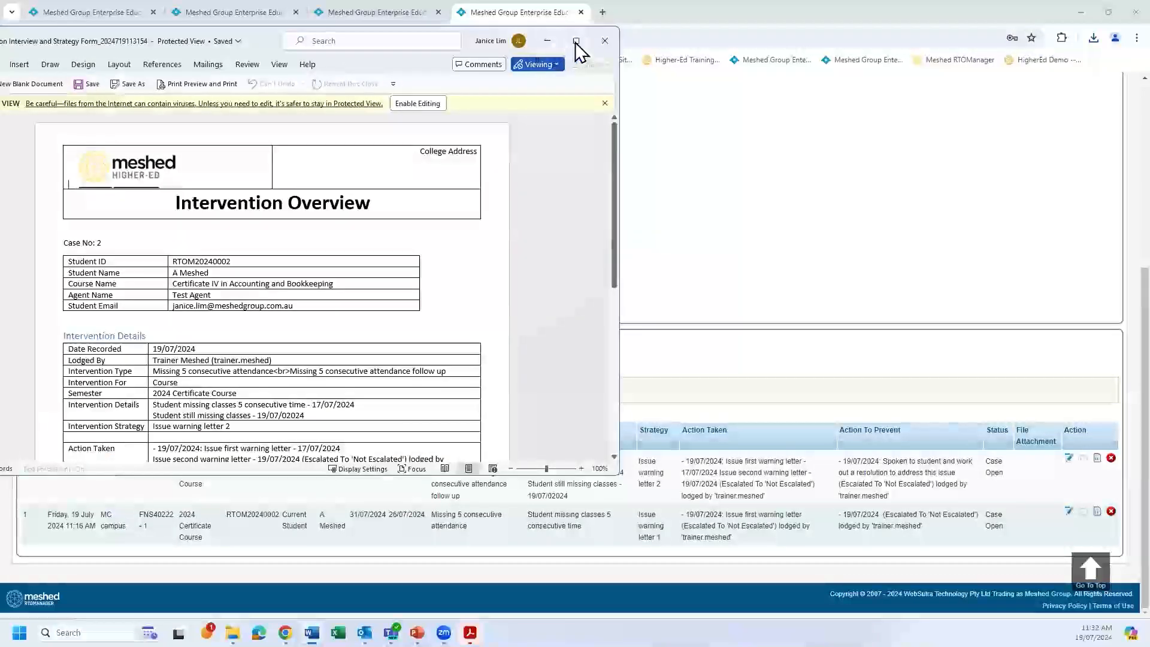
left_click(576, 43)
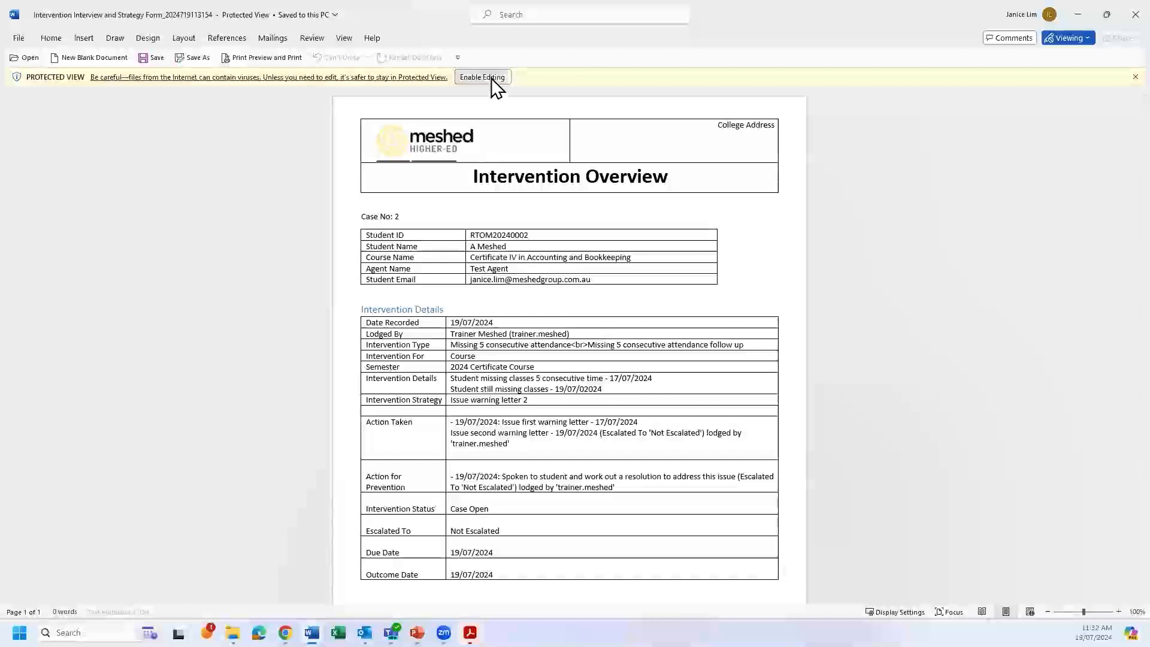
left_click(485, 77)
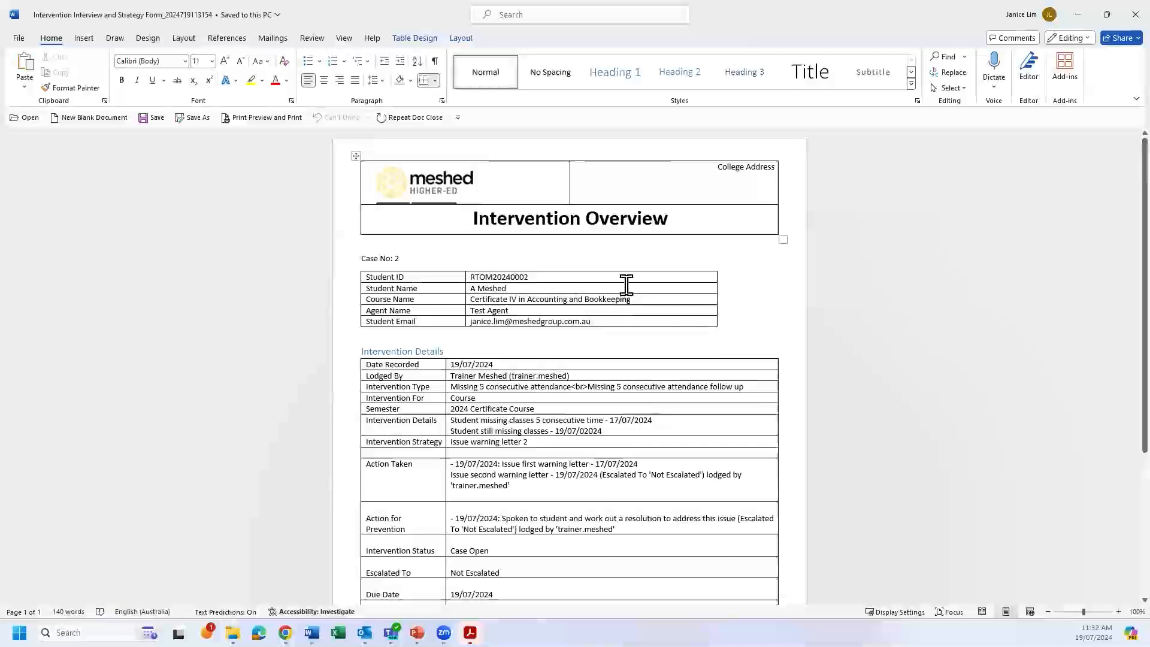
scroll(673, 368, "down", 1)
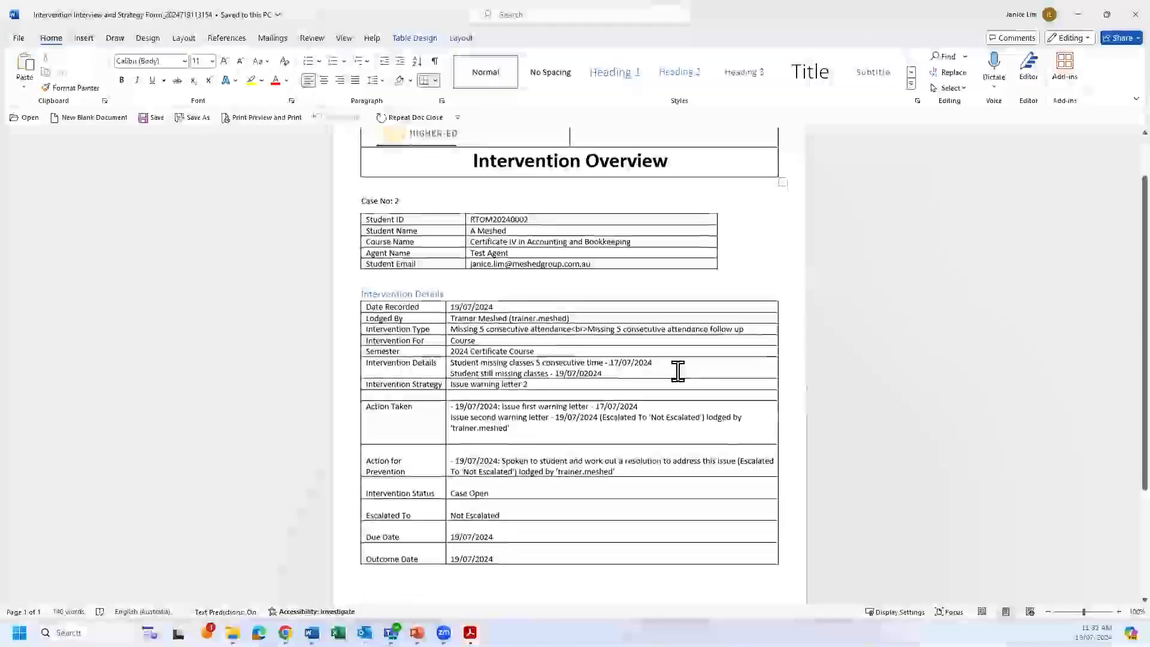
scroll(677, 370, "up", 1)
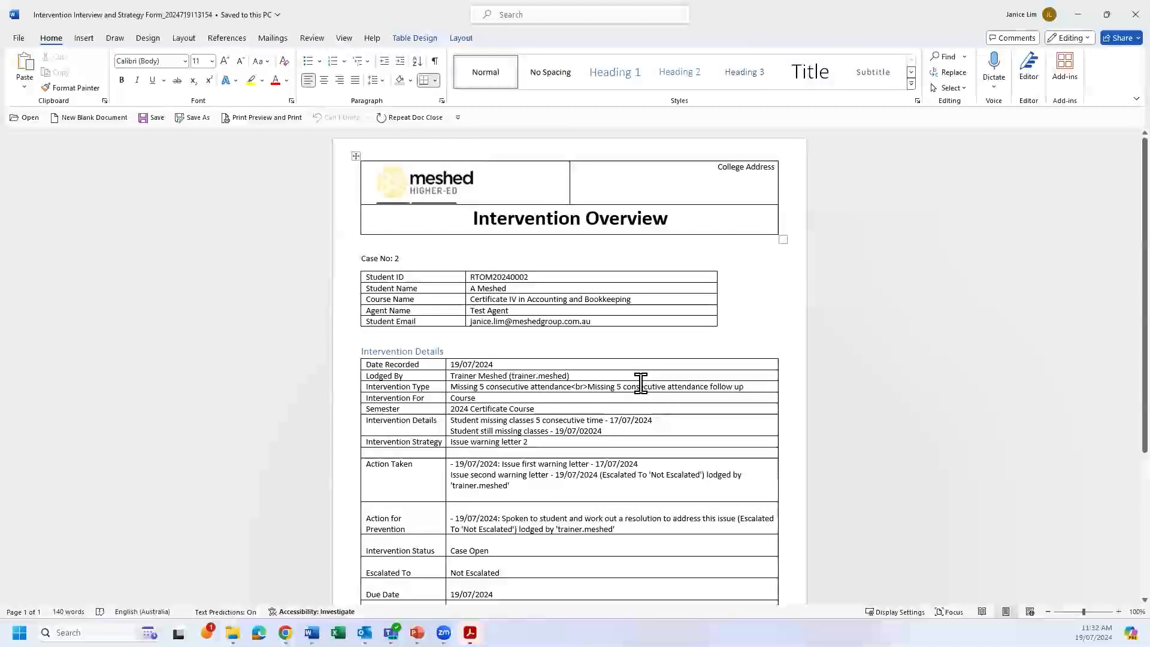
left_click(1078, 15)
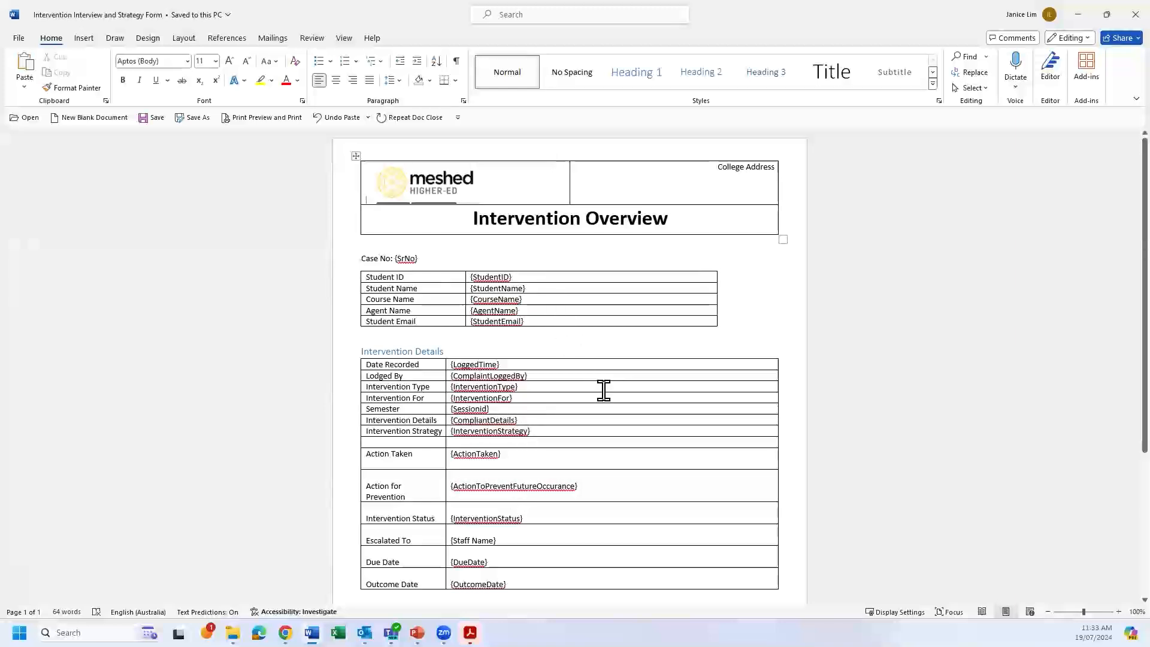
Review the placeholder fields in the Intervention Interview and Strategy Form template and minimize both Word documents.
scroll(603, 390, "down", 1)
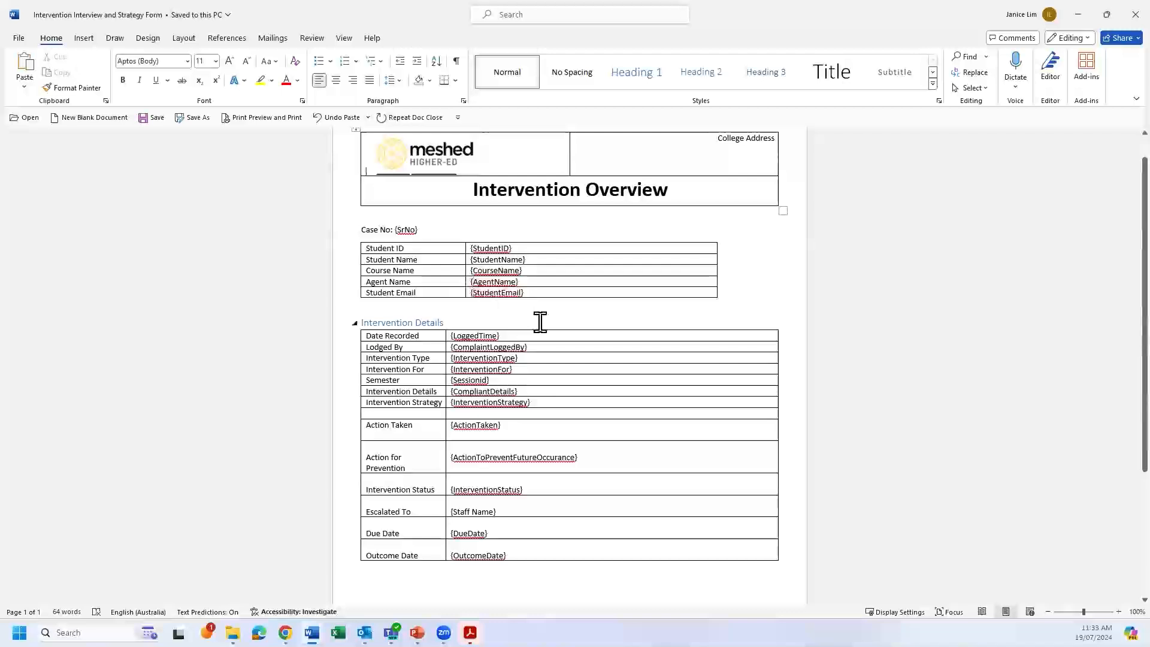
scroll(593, 310, "up", 1)
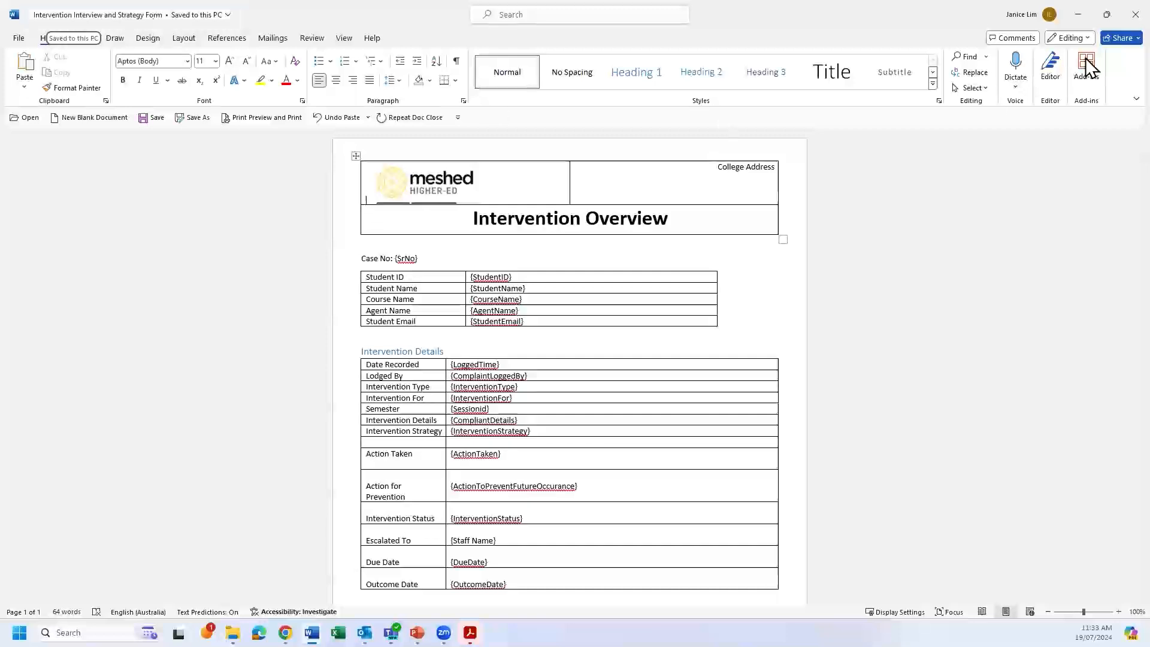
left_click(1078, 15)
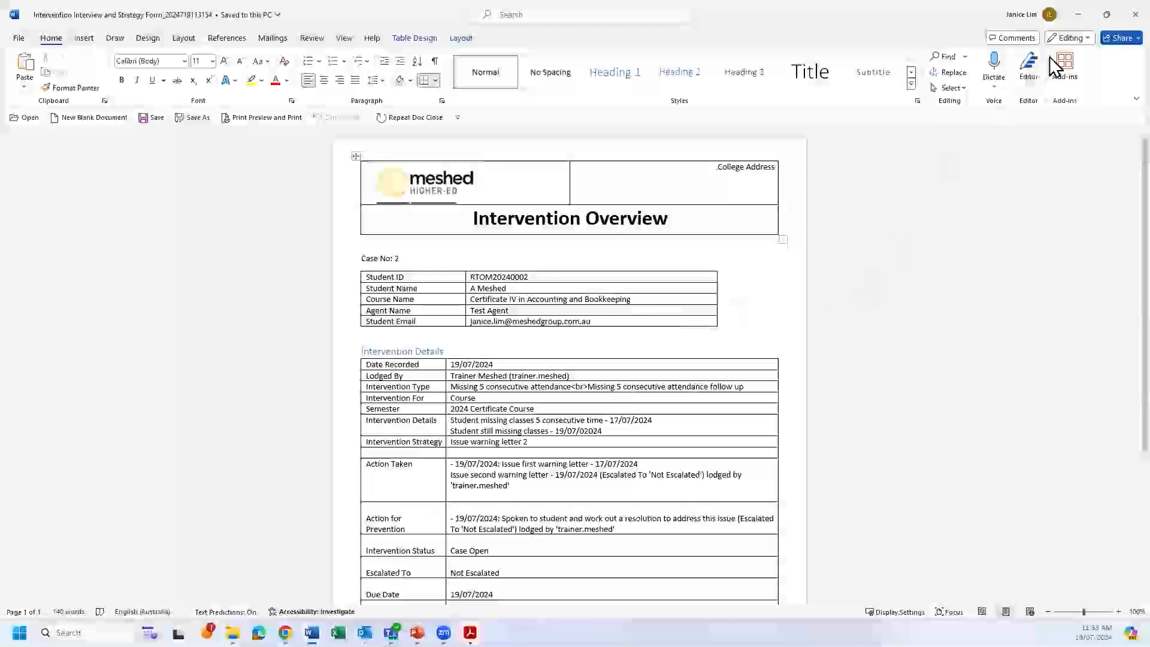
left_click(1080, 18)
Browse the college materials to the DocX folder inside Templates, where the Intervention Interview and Strategy Form is stored.
scroll(551, 231, "up", 5)
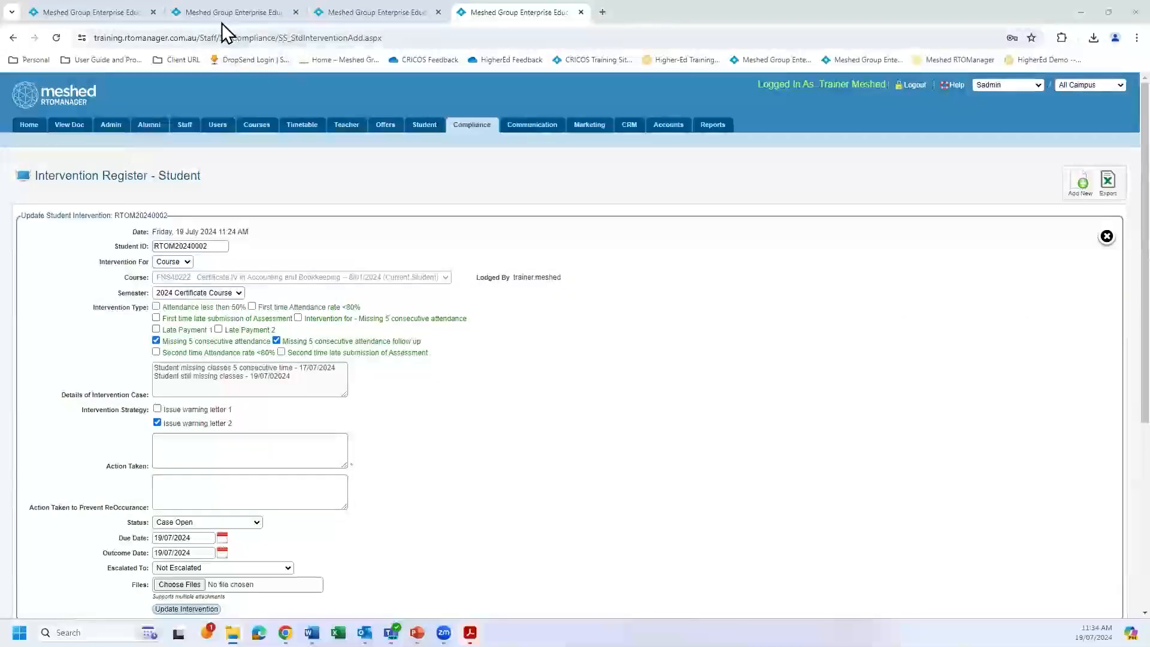
left_click(66, 13)
mouse_move(113, 102)
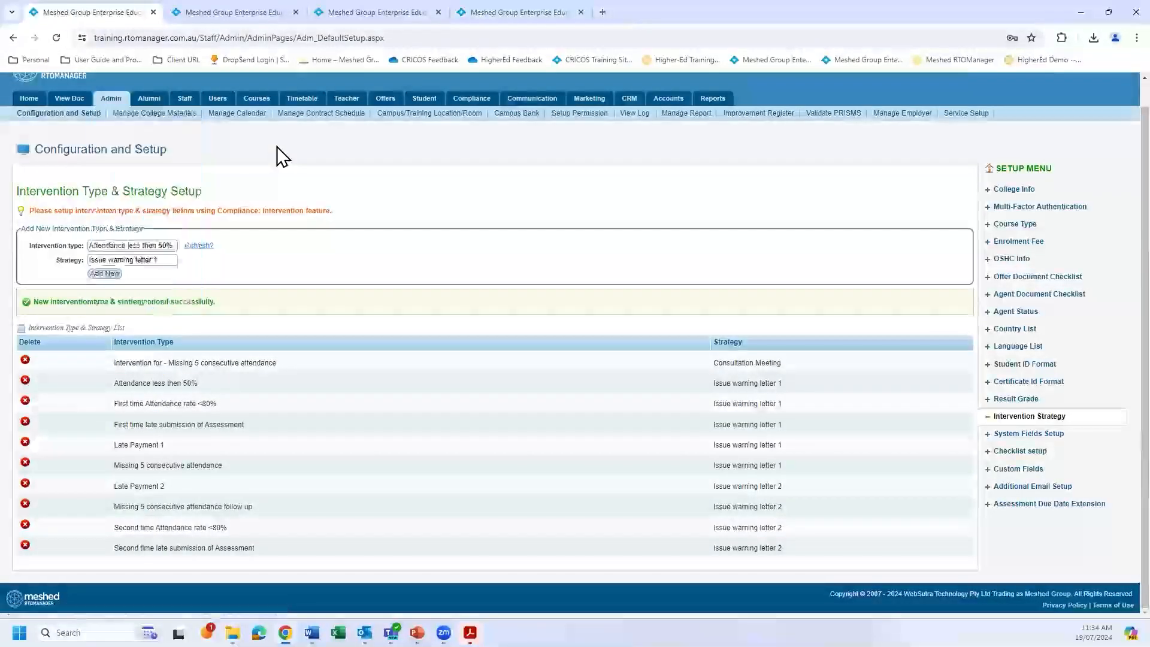
left_click(168, 115)
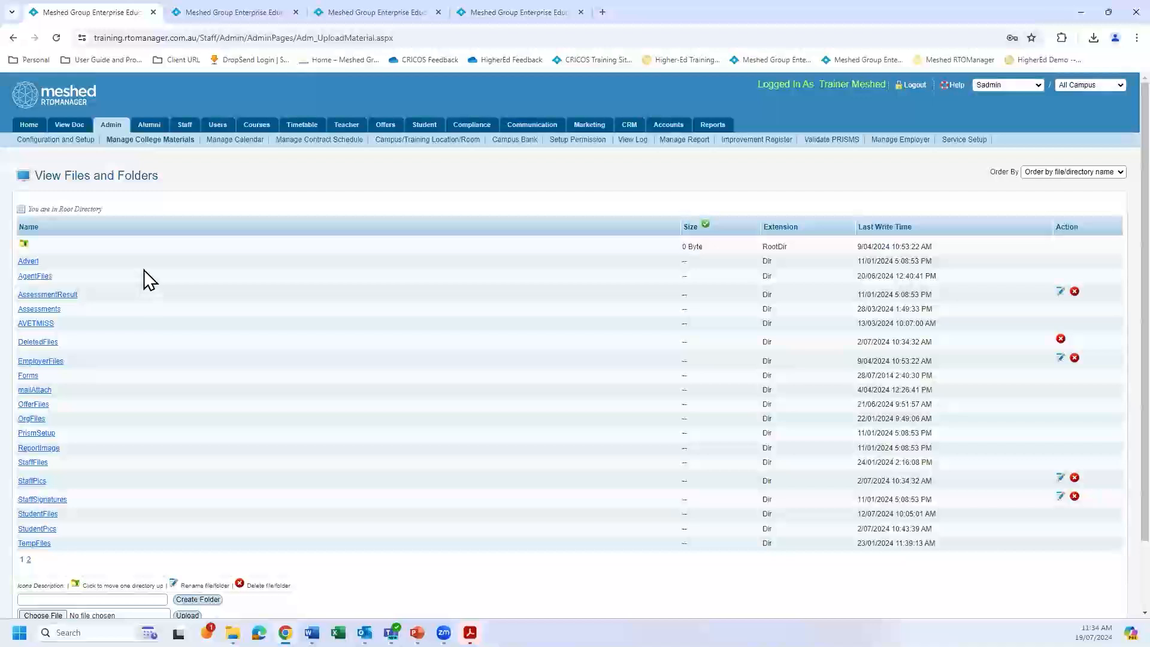
scroll(144, 269, "down", 2)
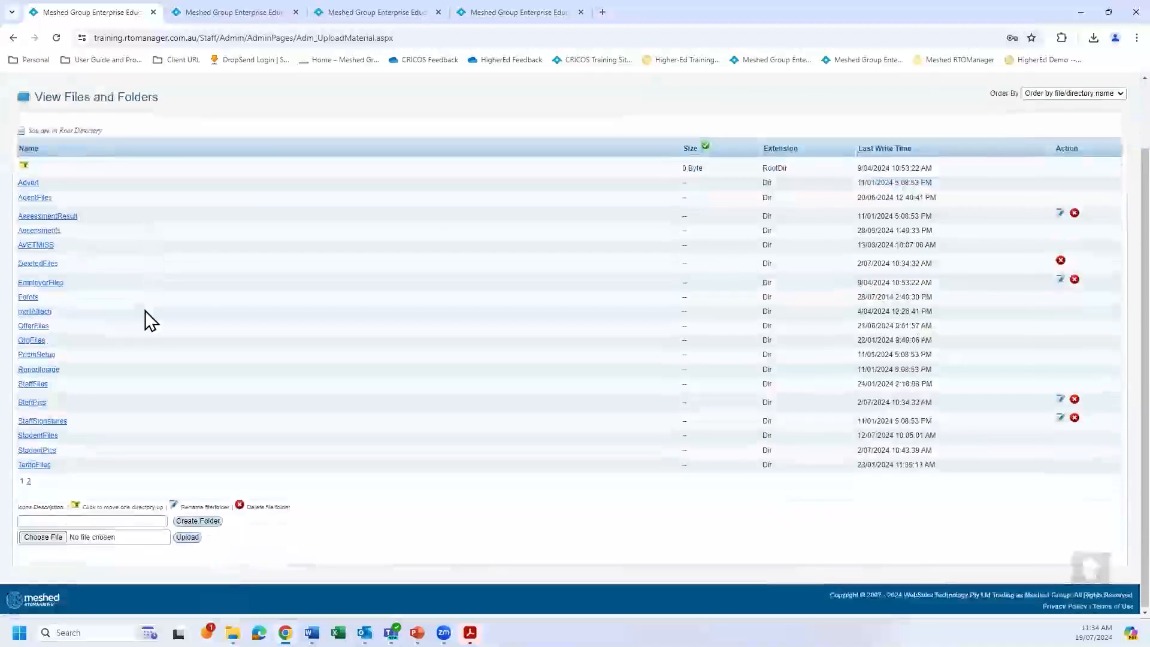
left_click(28, 480)
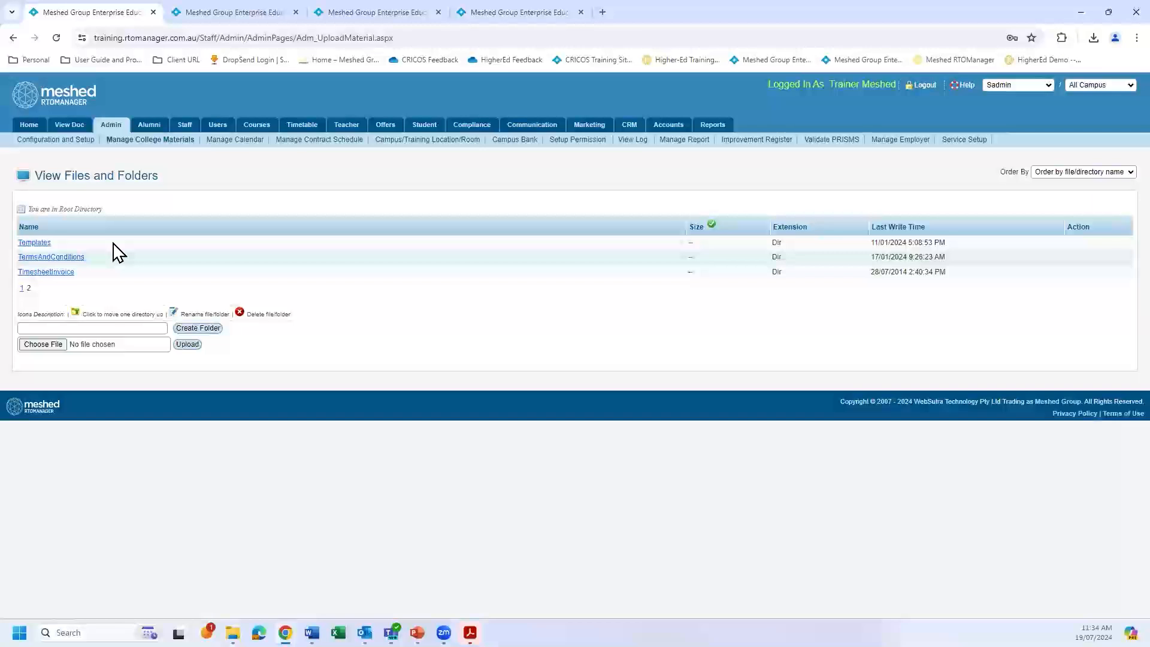
left_click(44, 251)
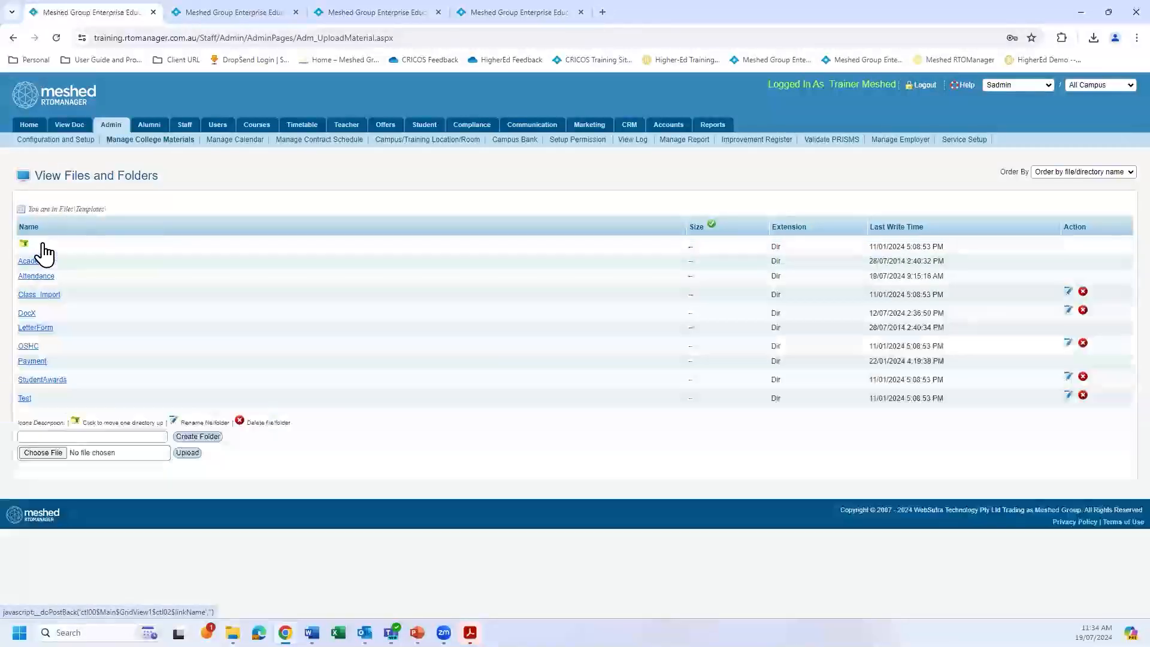
left_click(27, 318)
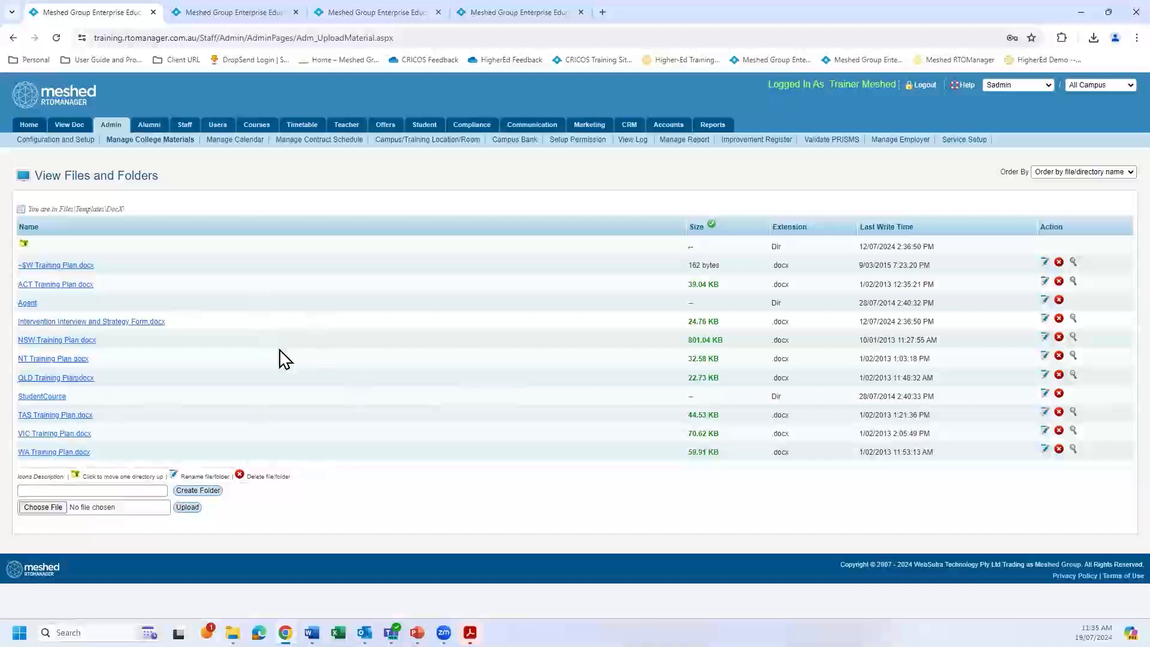
Copy the student ID from case 2 in the student intervention list and duplicate the Intervention Register browser tab.
left_click(508, 11)
scroll(805, 360, "down", 4)
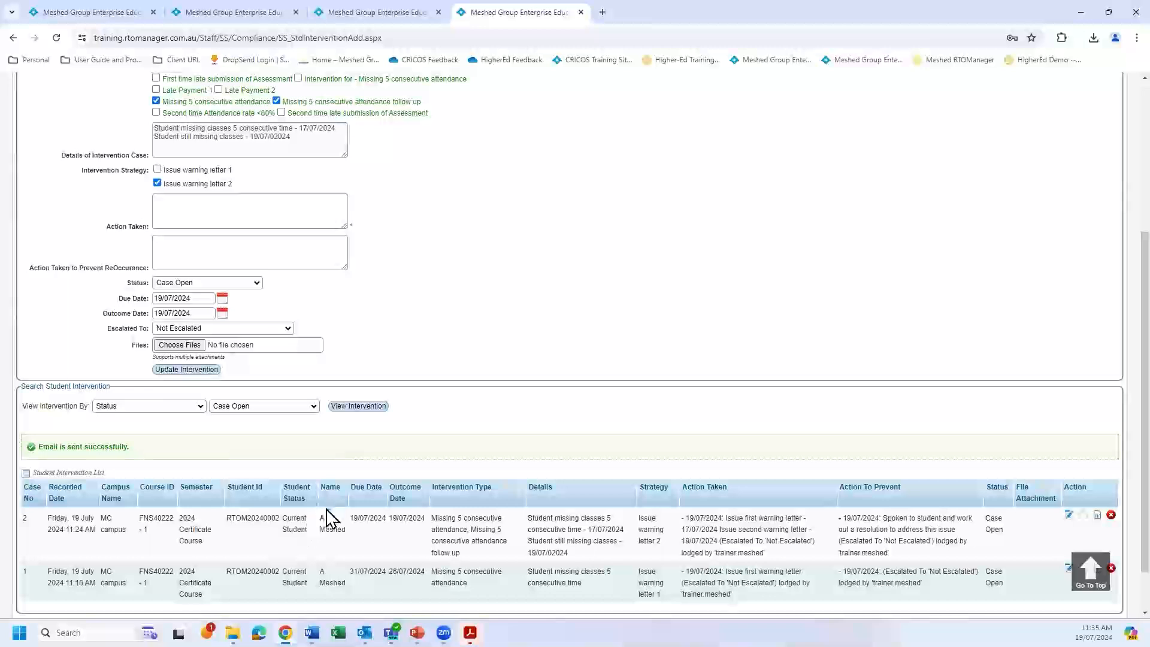
left_click_drag(231, 520, 277, 520)
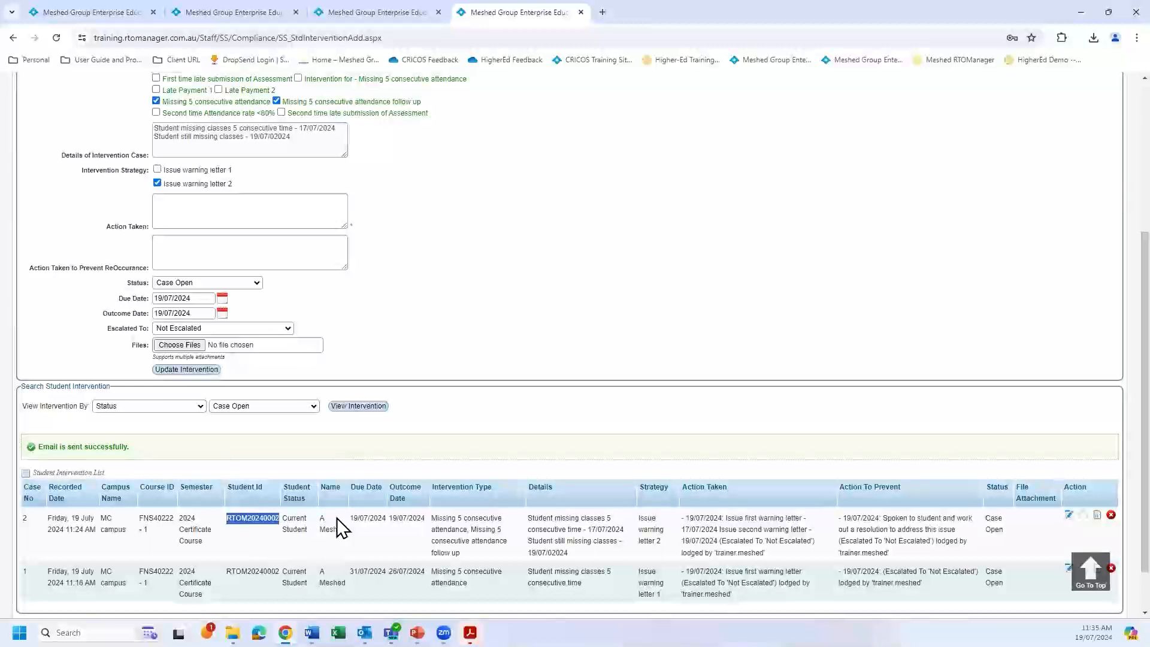
scroll(410, 146, "up", 4)
right_click(507, 14)
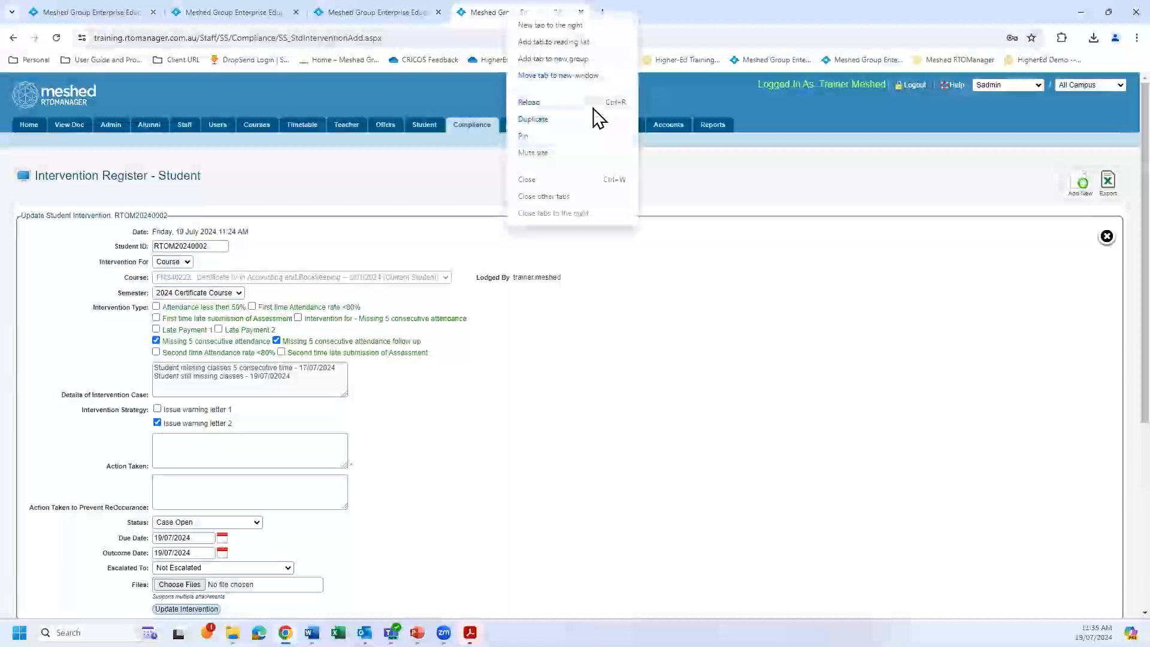
left_click(538, 120)
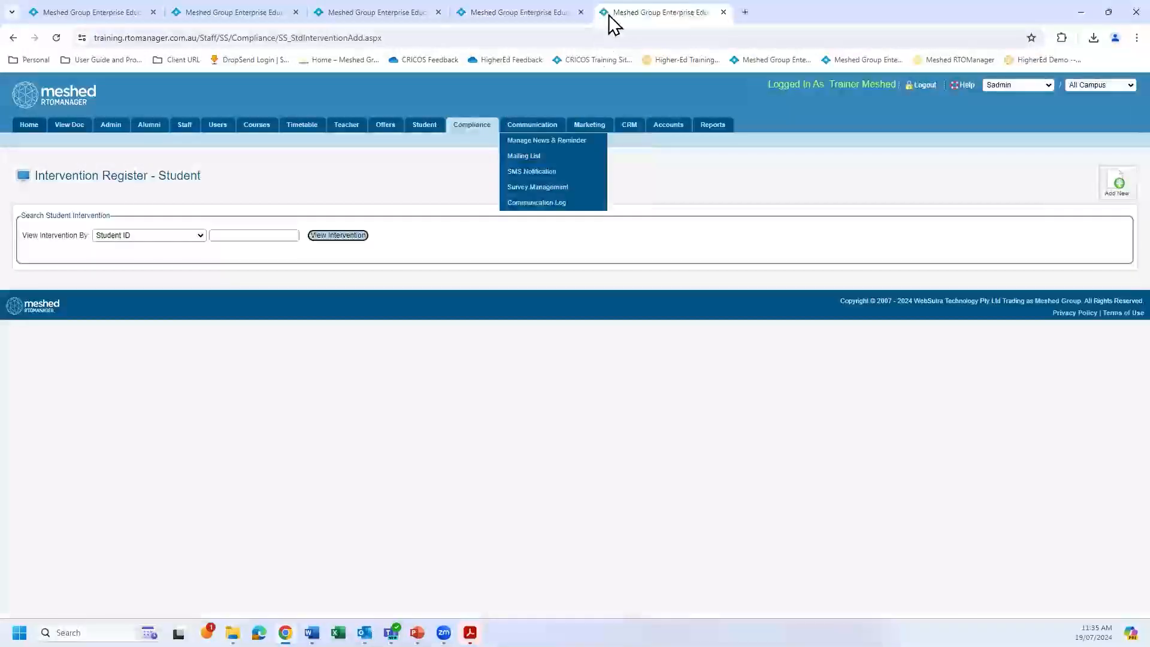
Search for the student in Student Management using the copied student ID.
left_click(426, 127)
left_click(272, 253)
type("RTOM20240002")
left_click(355, 256)
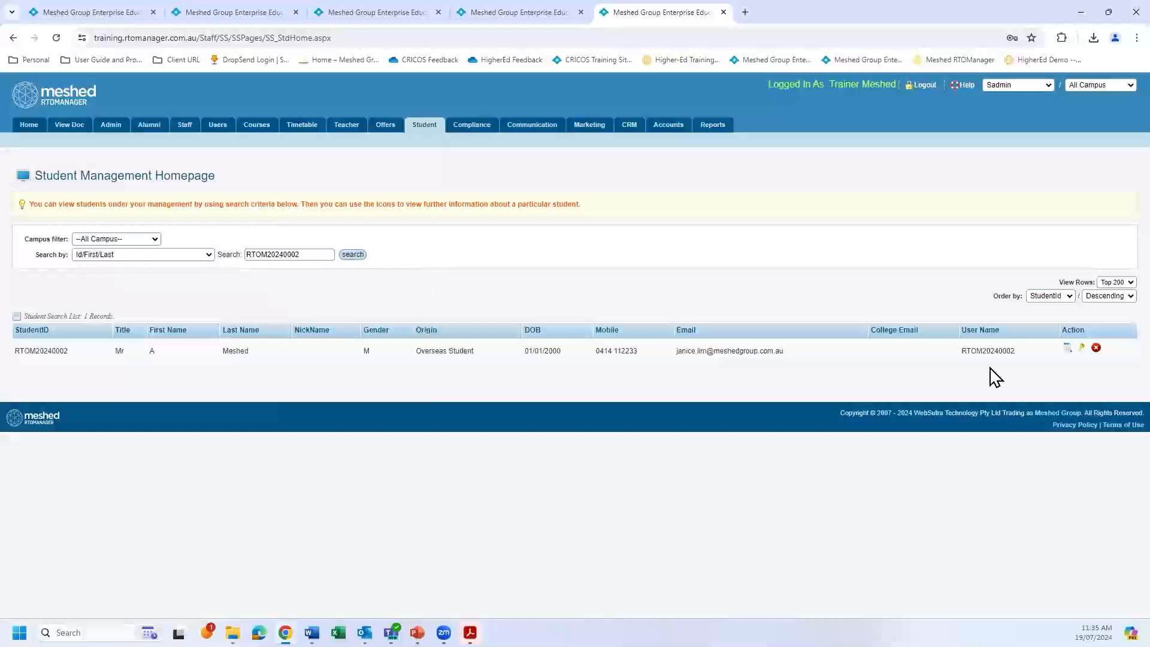
Open the student's profile summary and view the communication log history in the diary.
left_click(1068, 349)
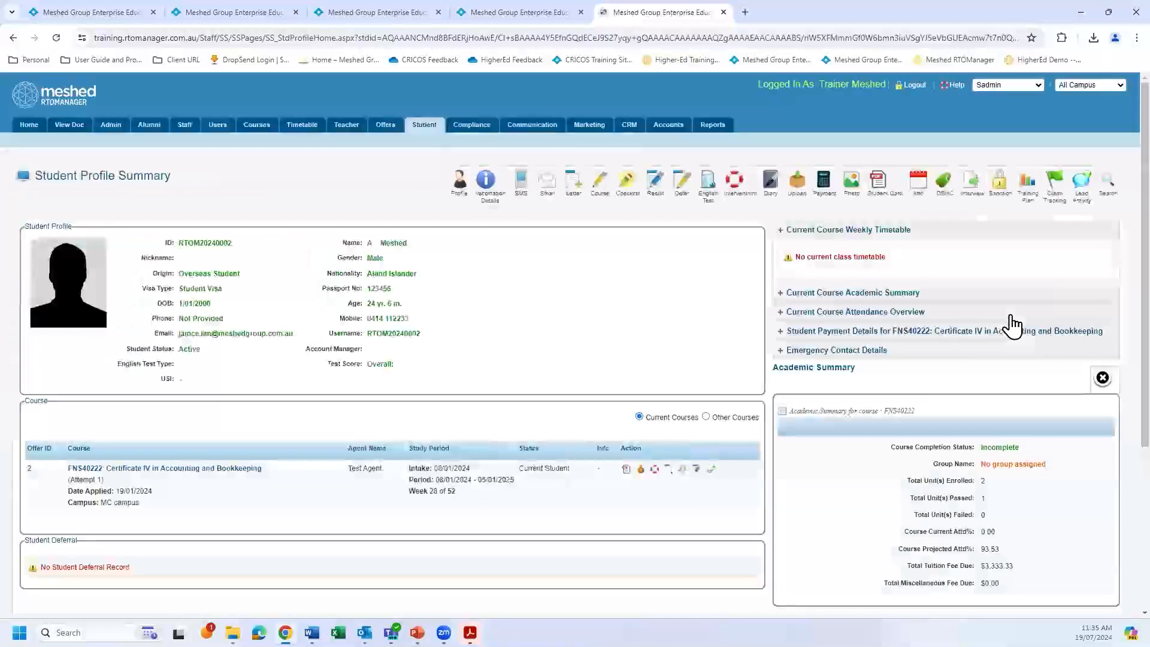
left_click(772, 188)
scroll(775, 317, "down", 2)
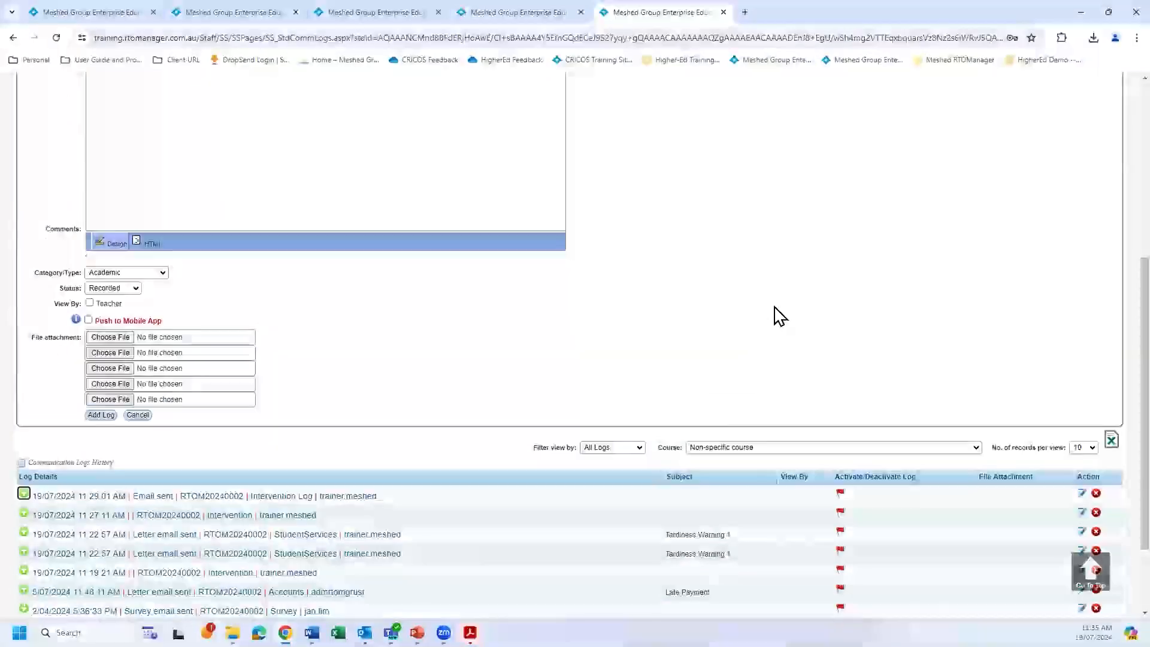
Review the communication log history, return to the student's profile summary, and view the student's intervention cases from there.
scroll(776, 317, "down", 2)
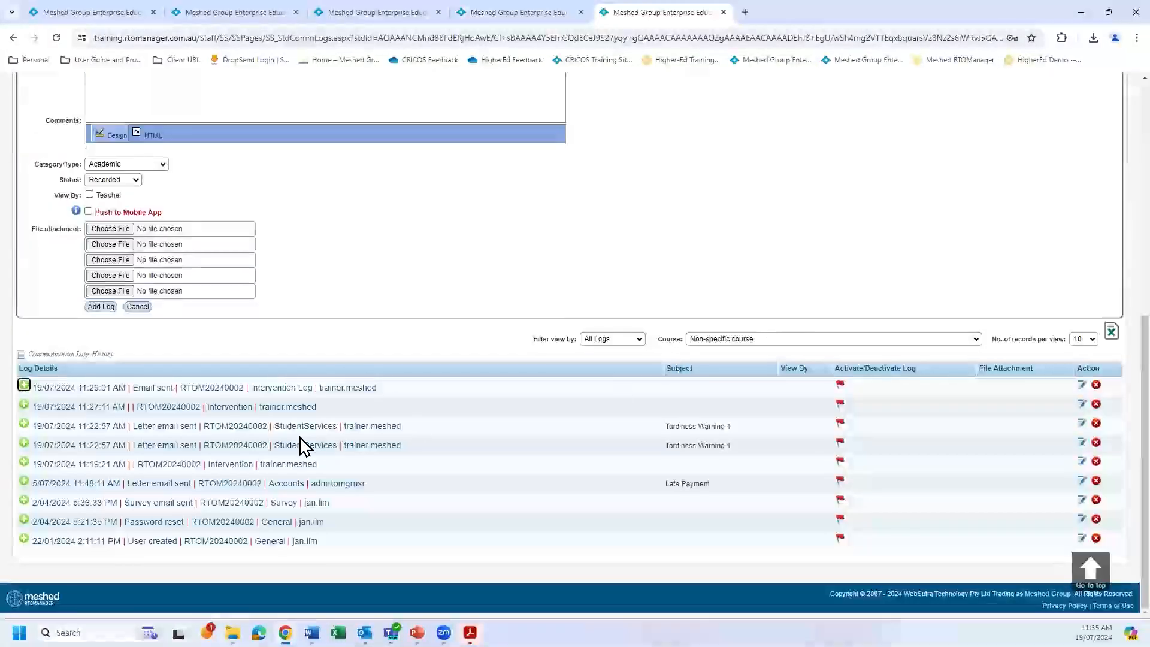
scroll(768, 283, "up", 1)
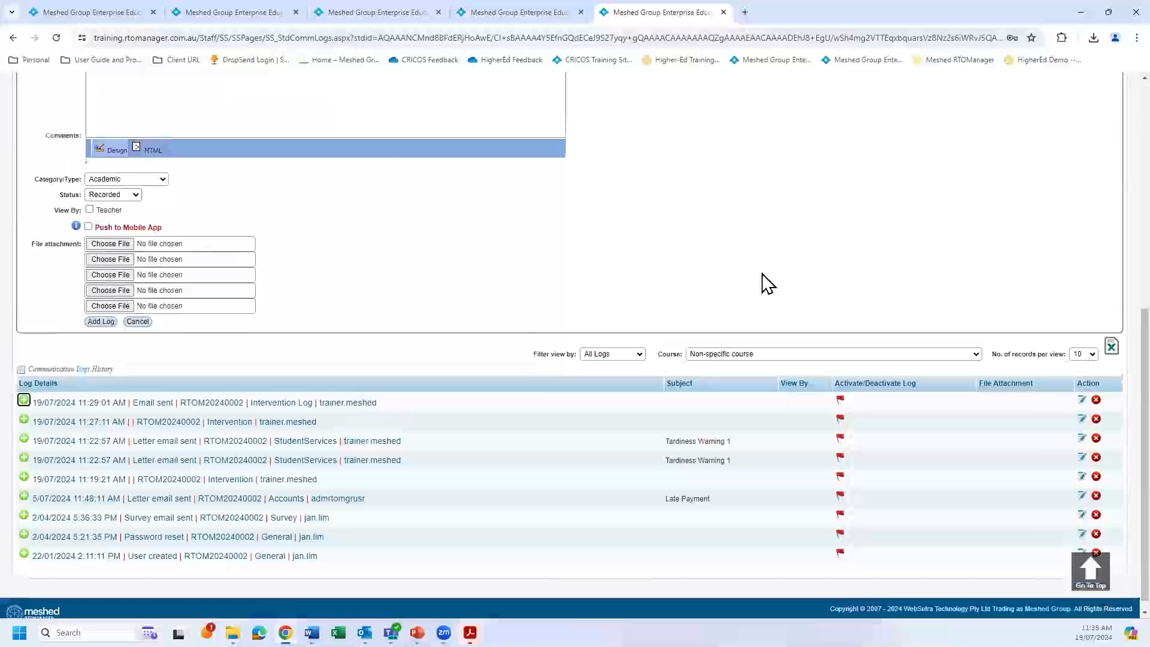
scroll(767, 278, "up", 7)
left_click(1107, 181)
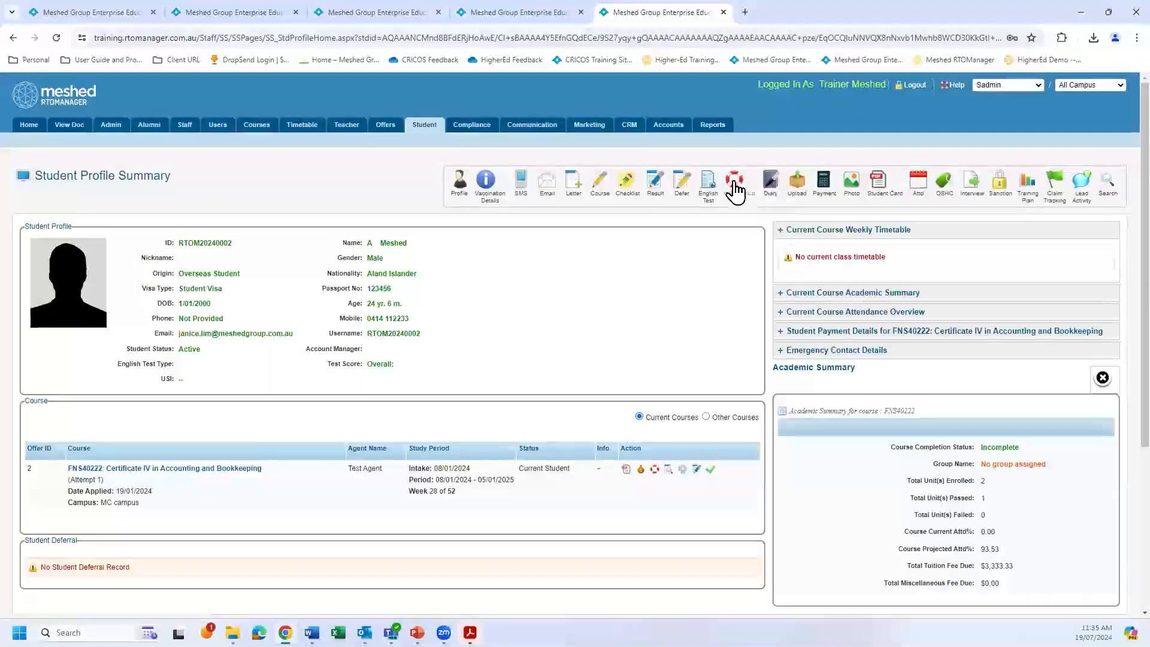
left_click(733, 183)
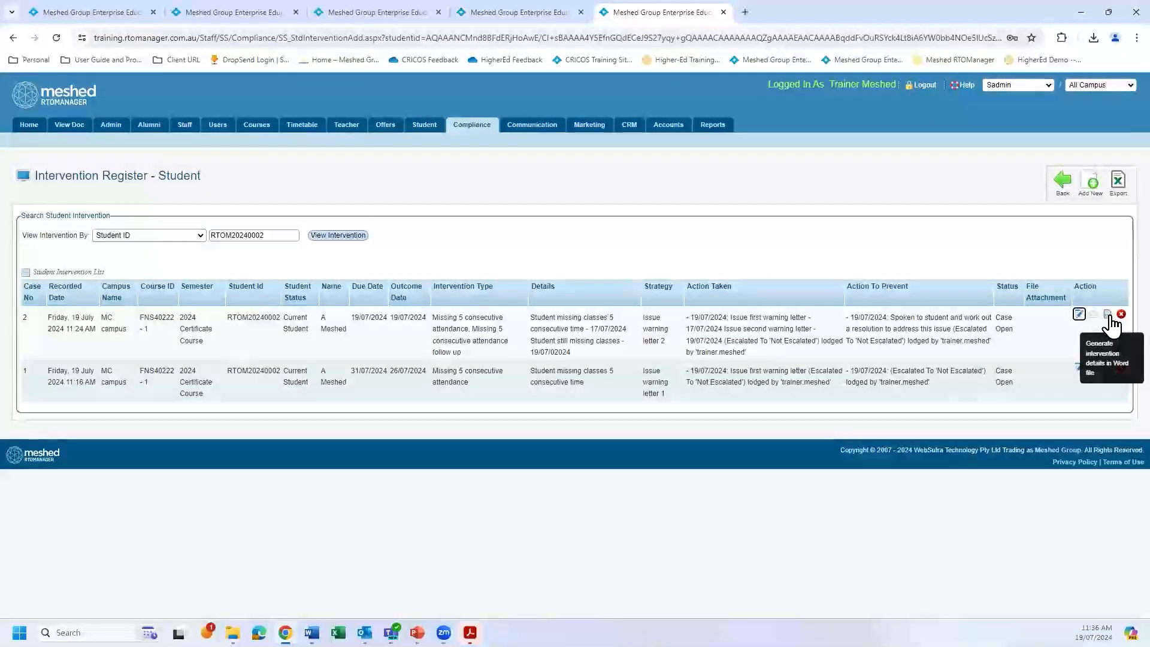
left_click(1062, 183)
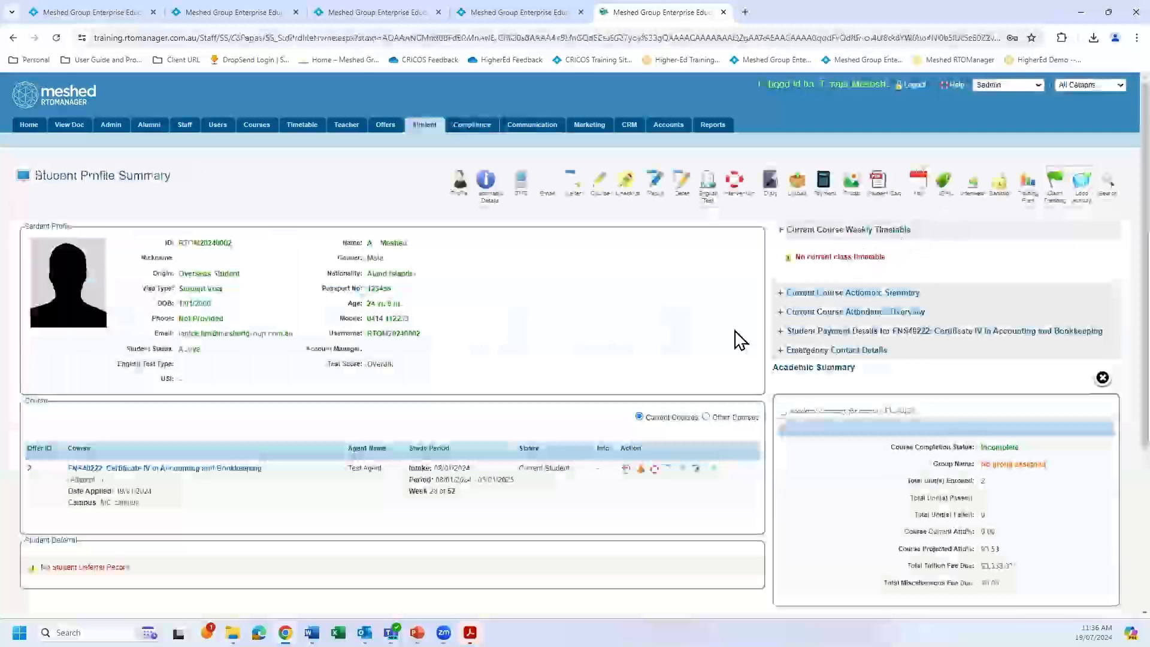
Reopen the student's diary and read the full details of the most recent Intervention Log email in the communication history.
left_click(770, 189)
scroll(661, 346, "down", 3)
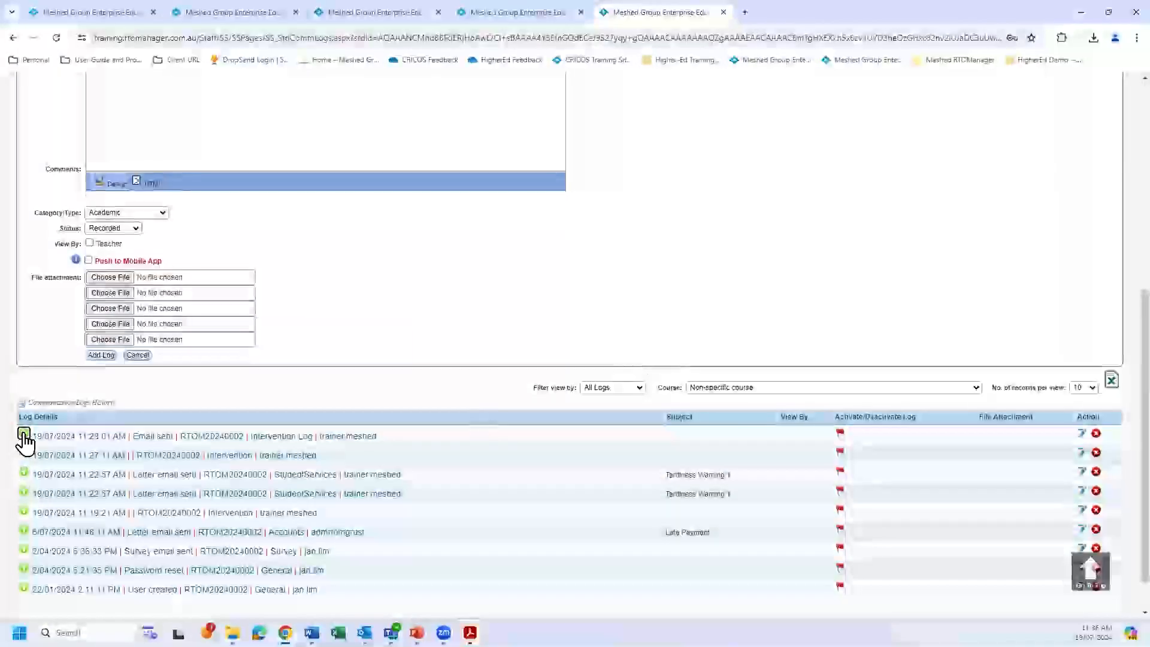
left_click(24, 432)
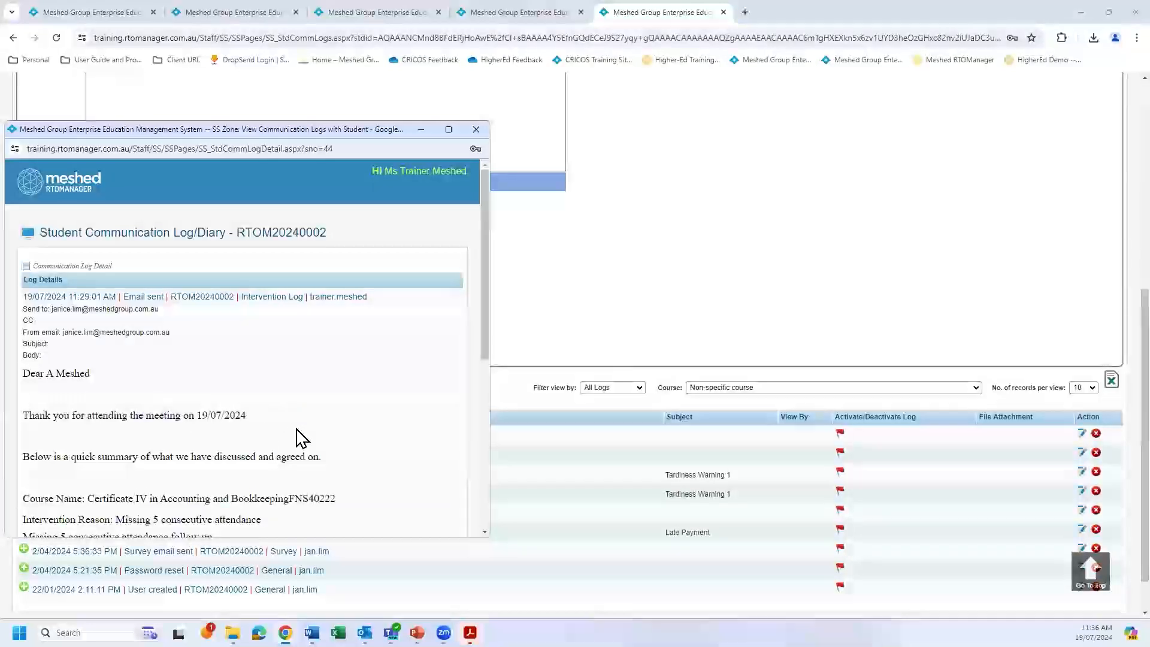
scroll(301, 437, "down", 5)
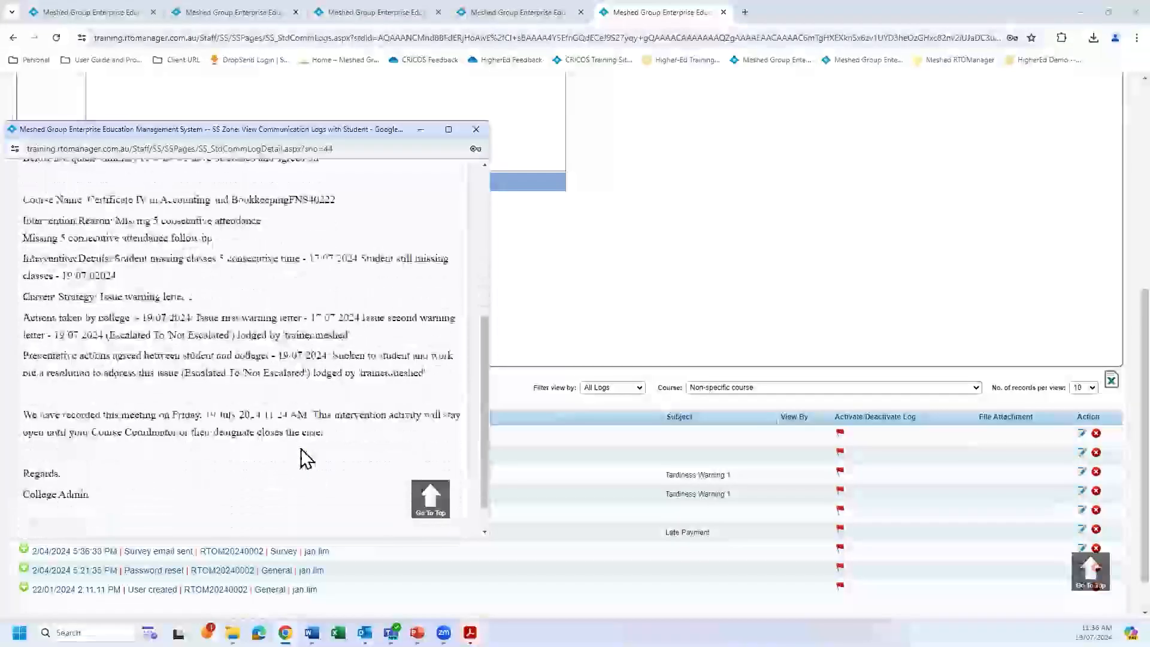
scroll(302, 446, "up", 5)
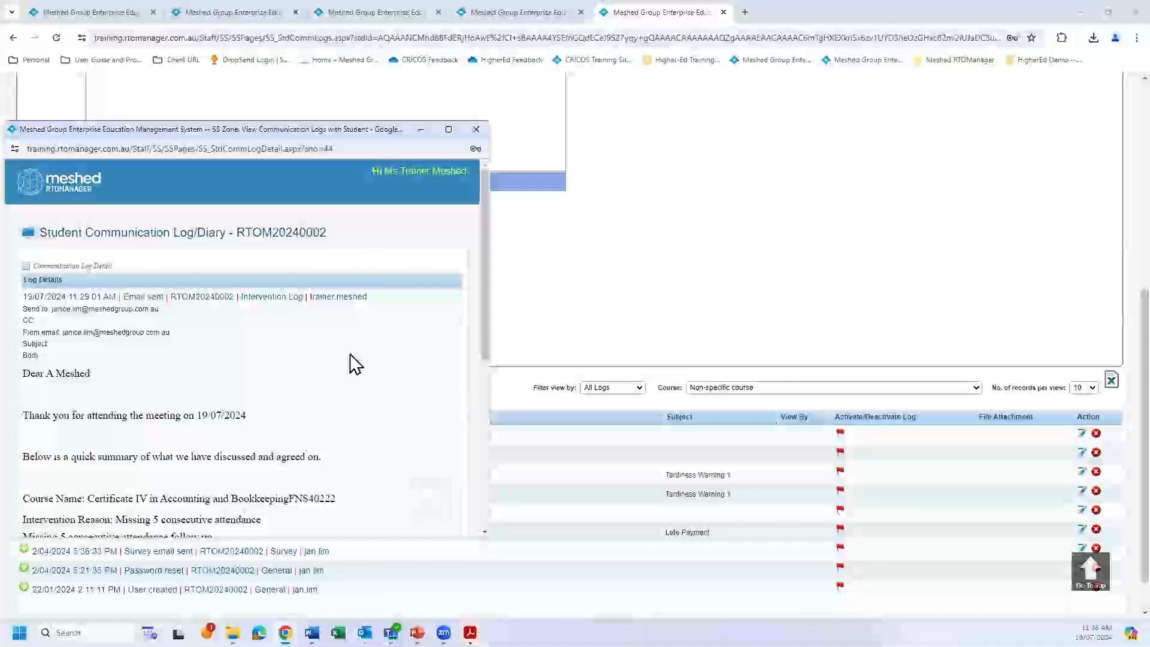
left_click(478, 130)
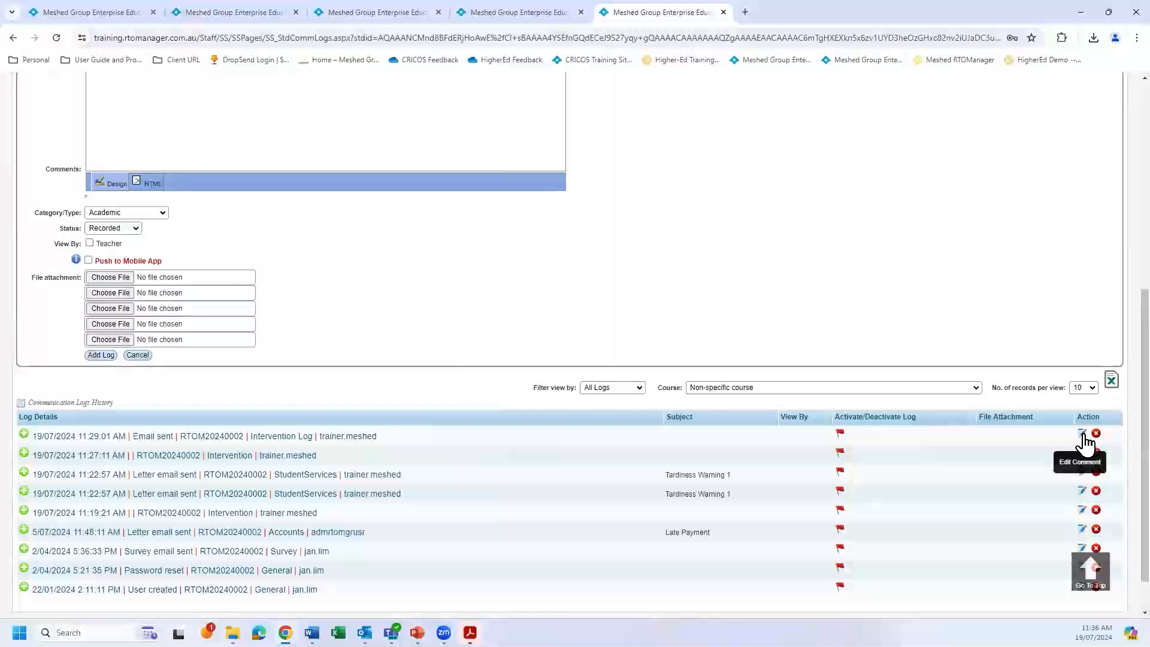
Switch back to the Intervention Register browser tab and review the case update form and the student intervention list.
scroll(866, 278, "up", 4)
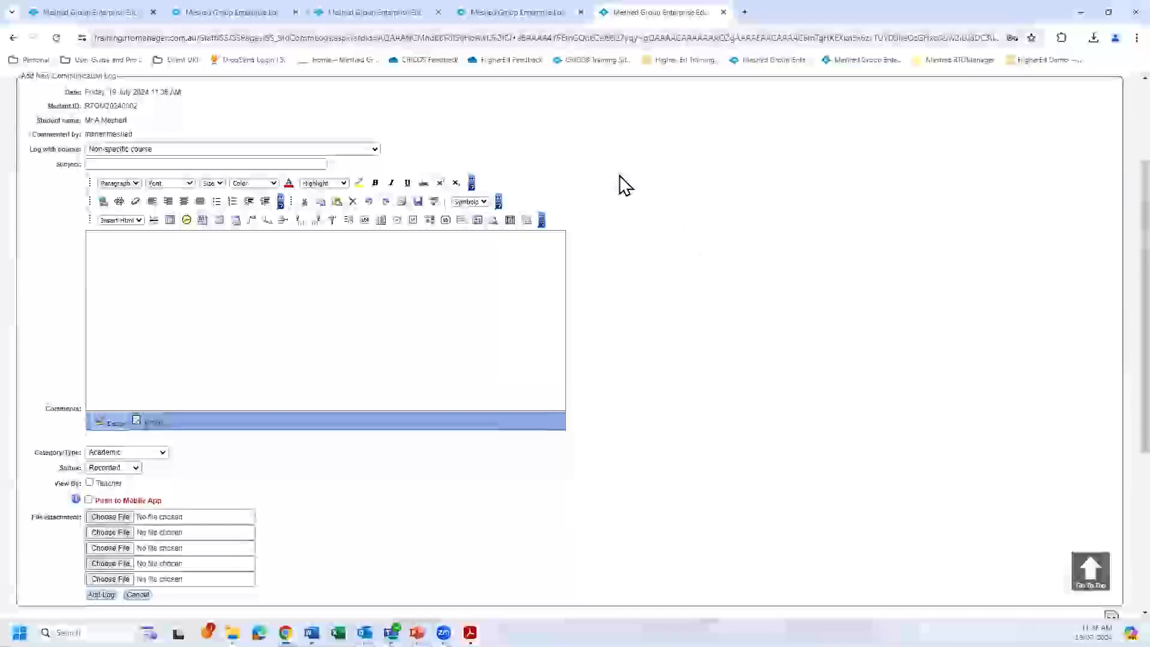
left_click(533, 13)
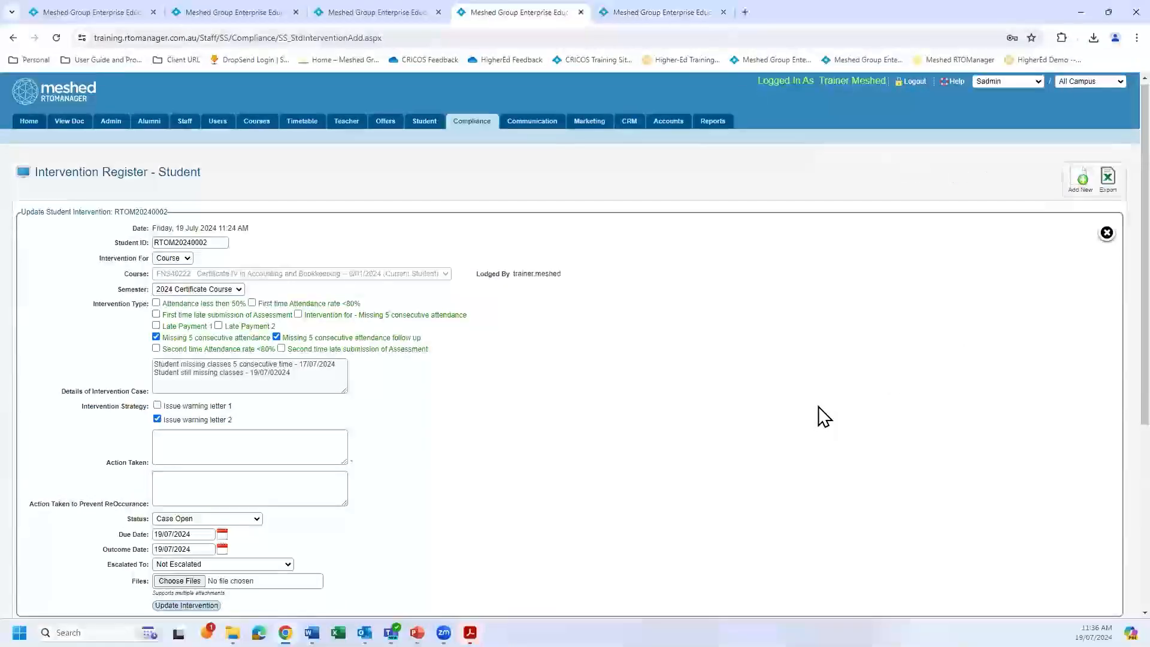
scroll(818, 406, "down", 5)
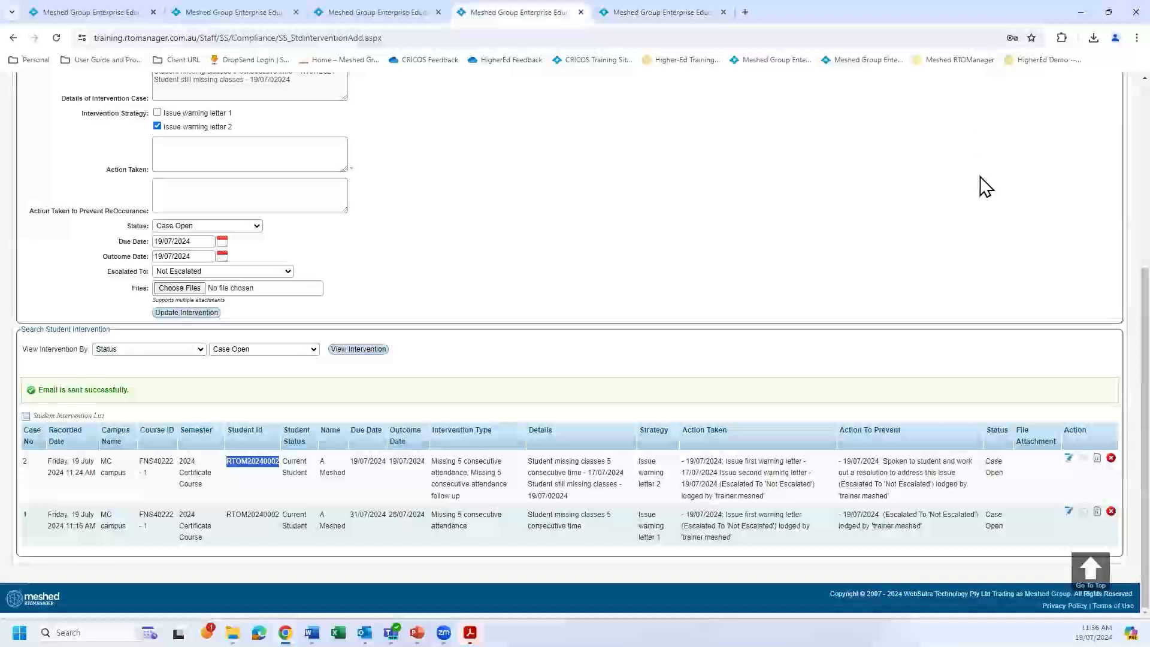
scroll(985, 187, "up", 5)
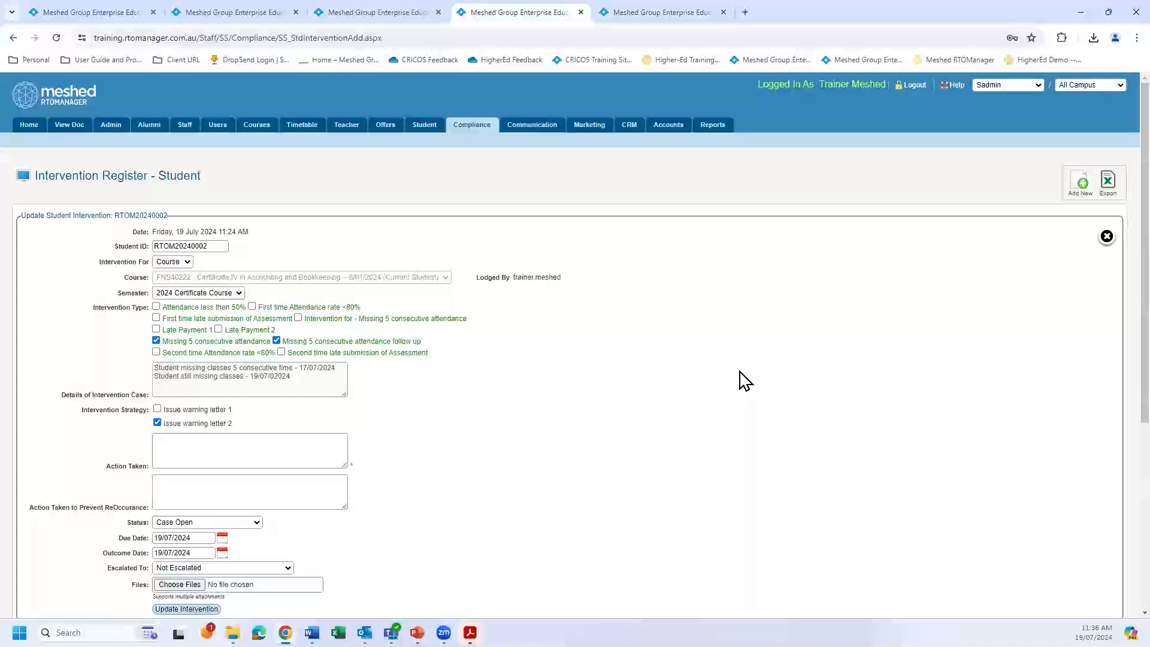
scroll(743, 374, "down", 4)
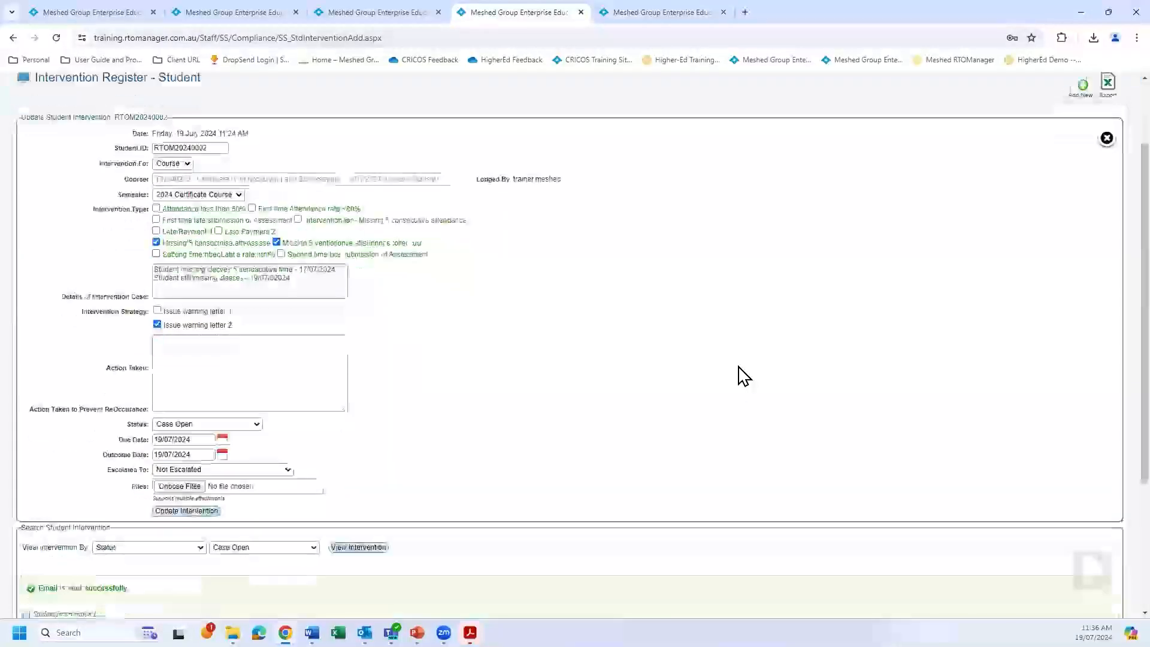
scroll(742, 372, "up", 4)
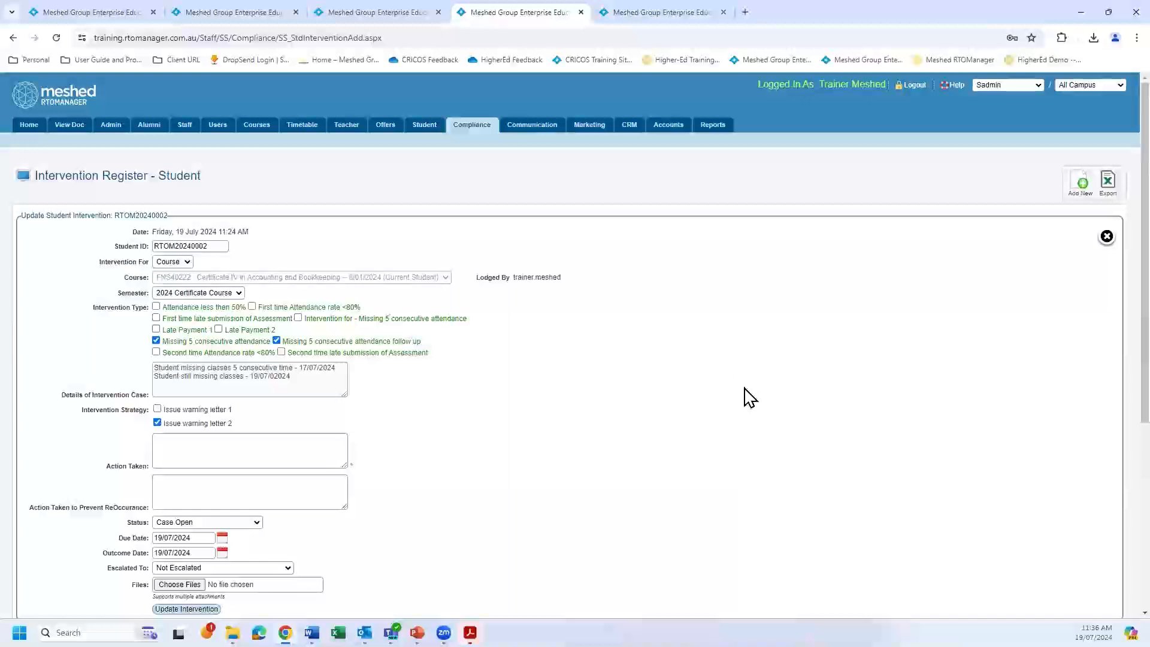
Open the Intervention Type & Strategy Setup in the admin configuration to view the intervention types and strategies.
left_click(109, 128)
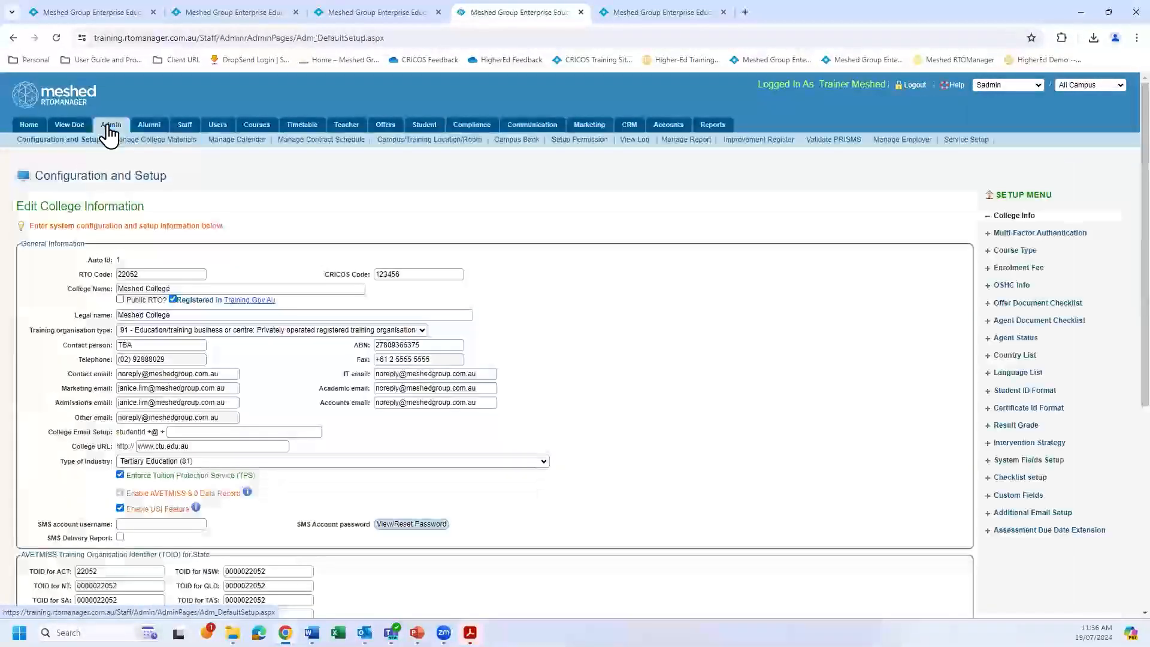
left_click(1011, 446)
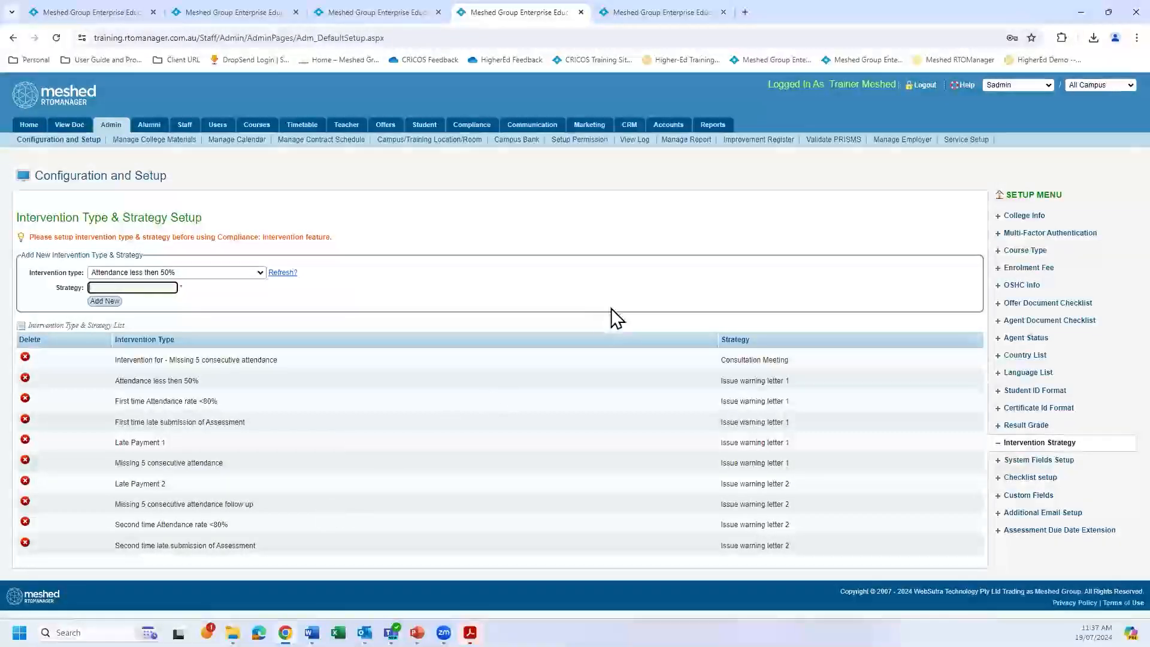
Open the Email Template Set-up and search the predefined templates by template name for "intv".
mouse_move(712, 130)
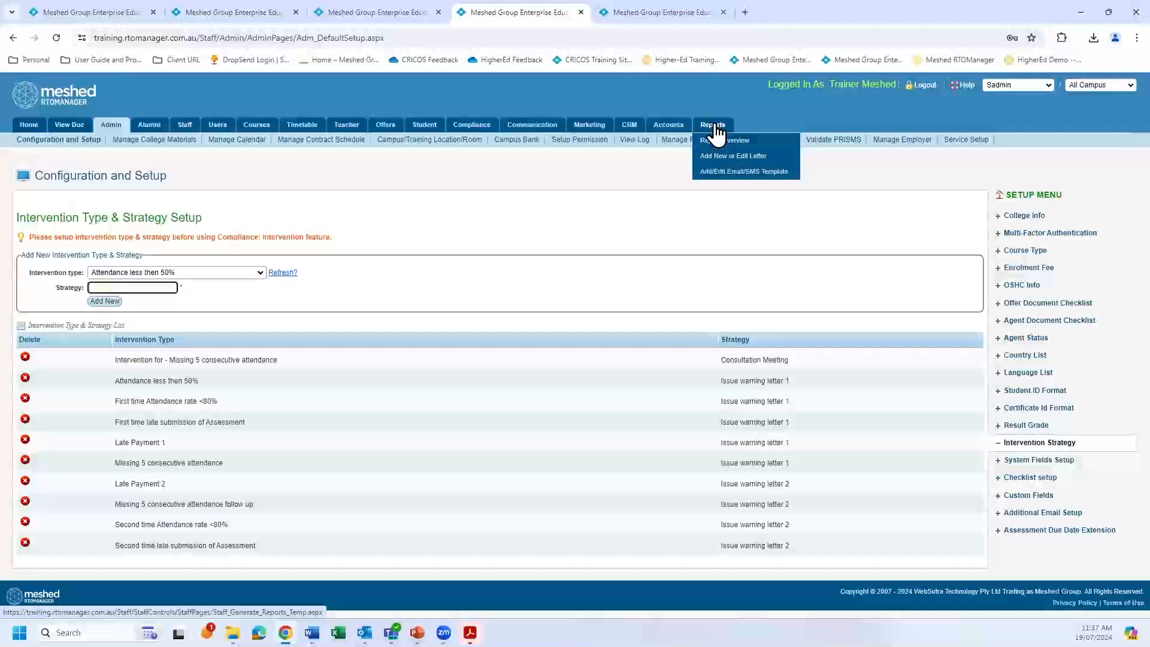
left_click(715, 127)
mouse_move(714, 133)
left_click(713, 174)
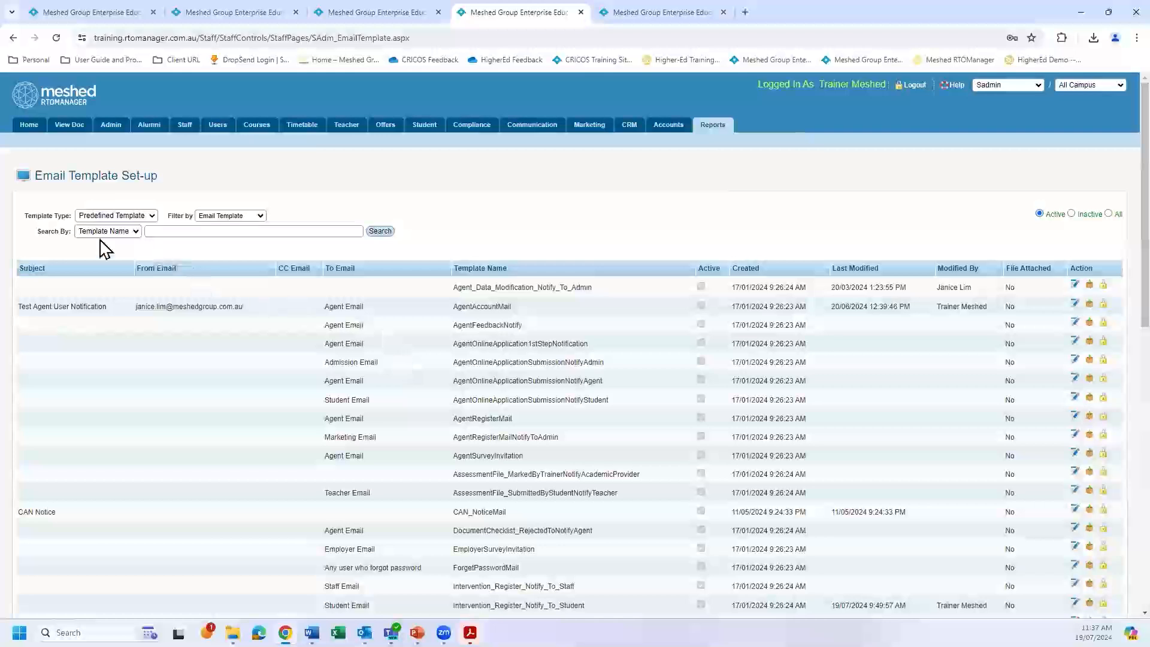
left_click(196, 231)
type("intv")
key("Return")
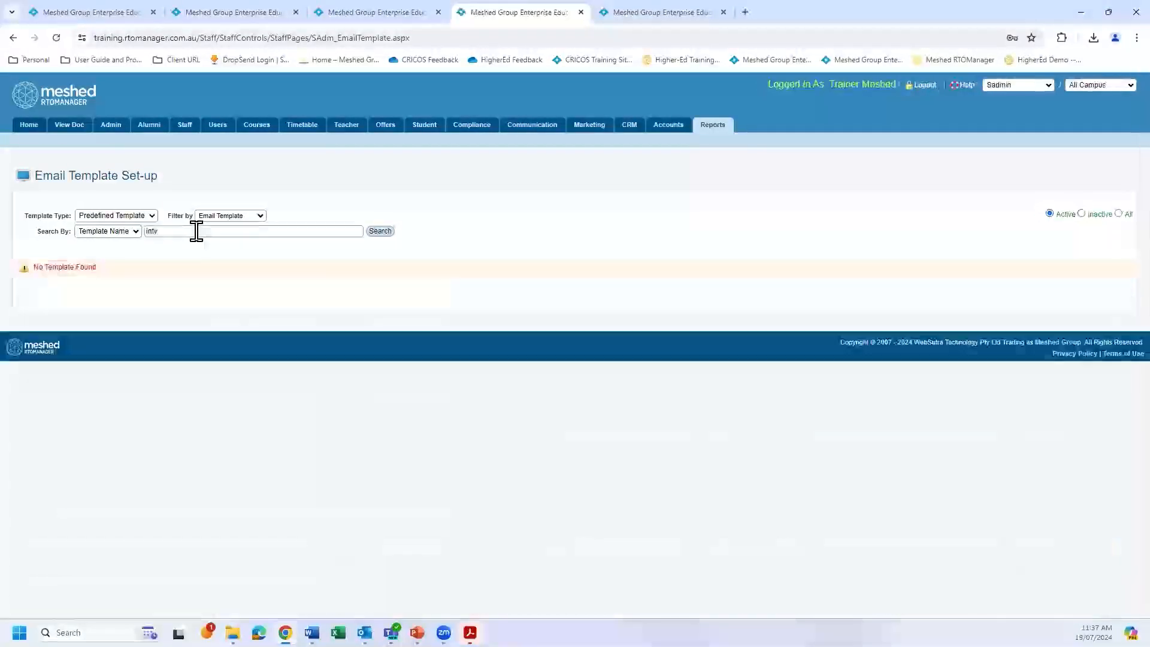
Search the template names for "int" and open the Intervention_Register_Notify_To_Student template to view its content.
left_click(192, 234)
key("BackSpace")
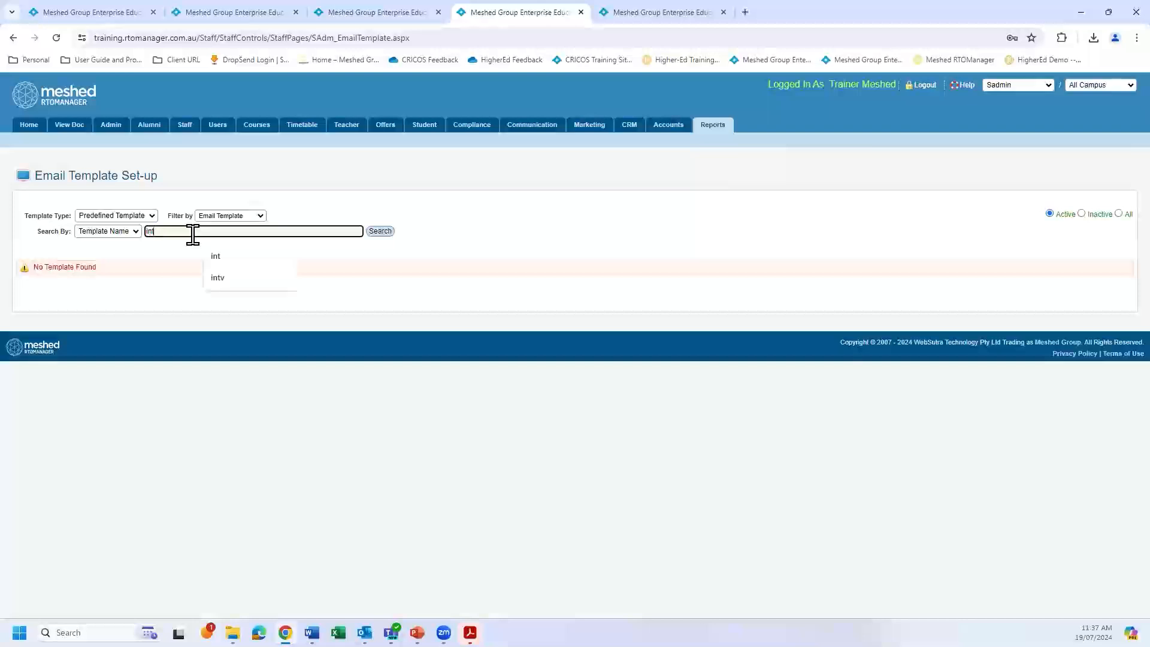
left_click(380, 231)
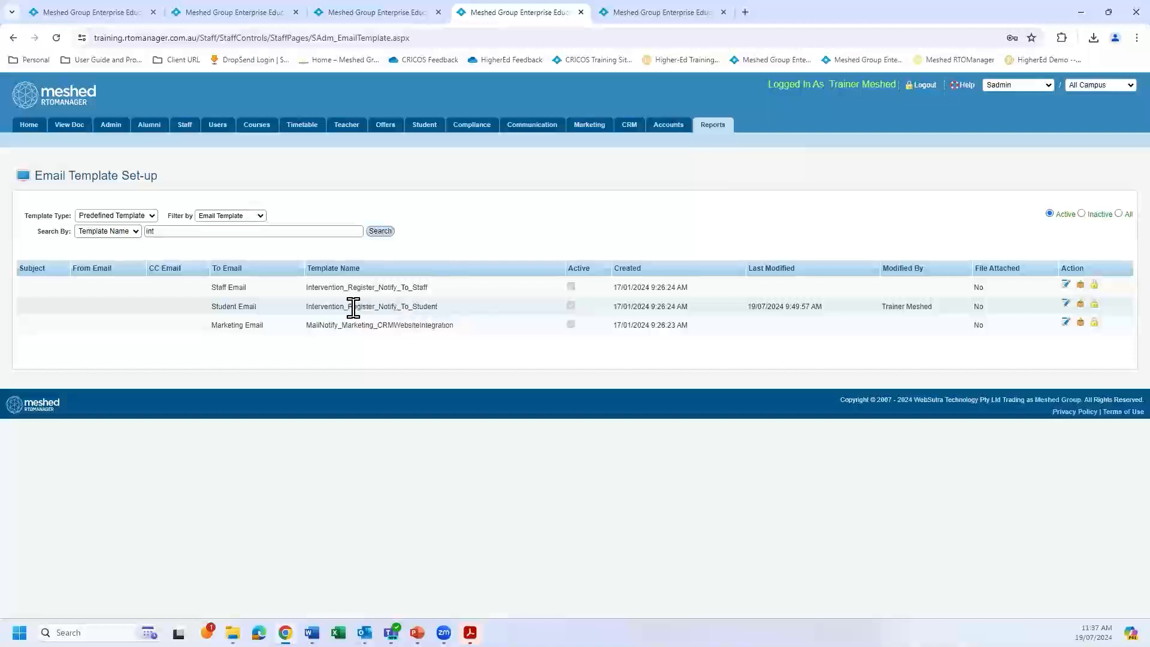
left_click(1066, 306)
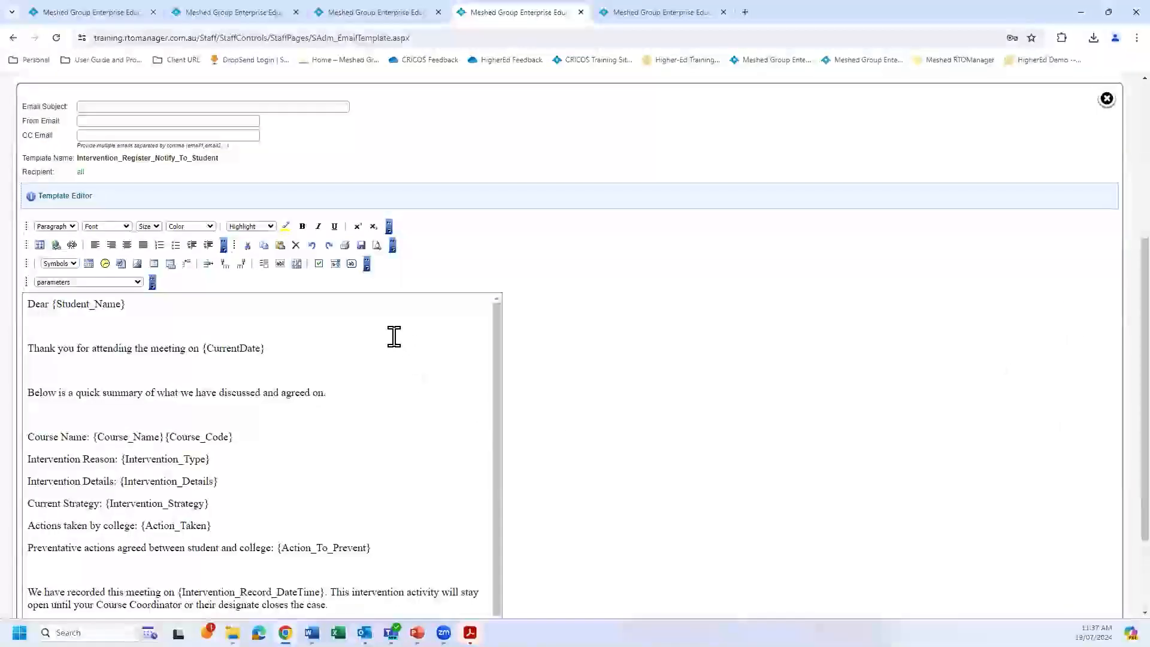
scroll(603, 364, "up", 5)
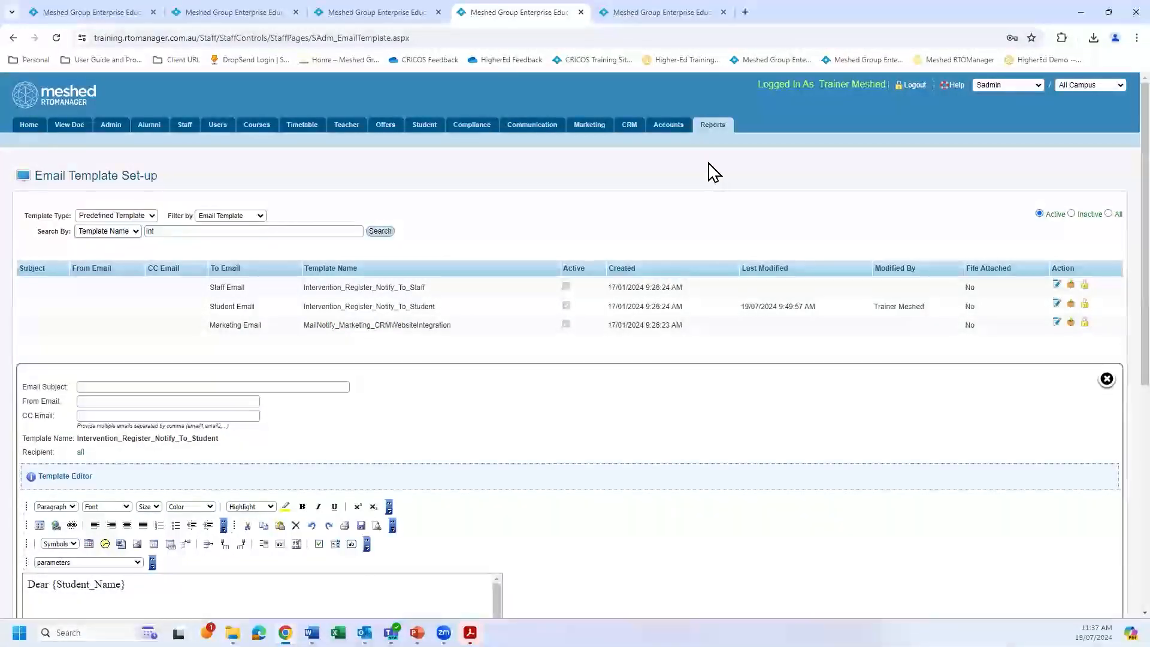
Open the Letter Set-up page where new letters are added or existing ones edited.
mouse_move(712, 138)
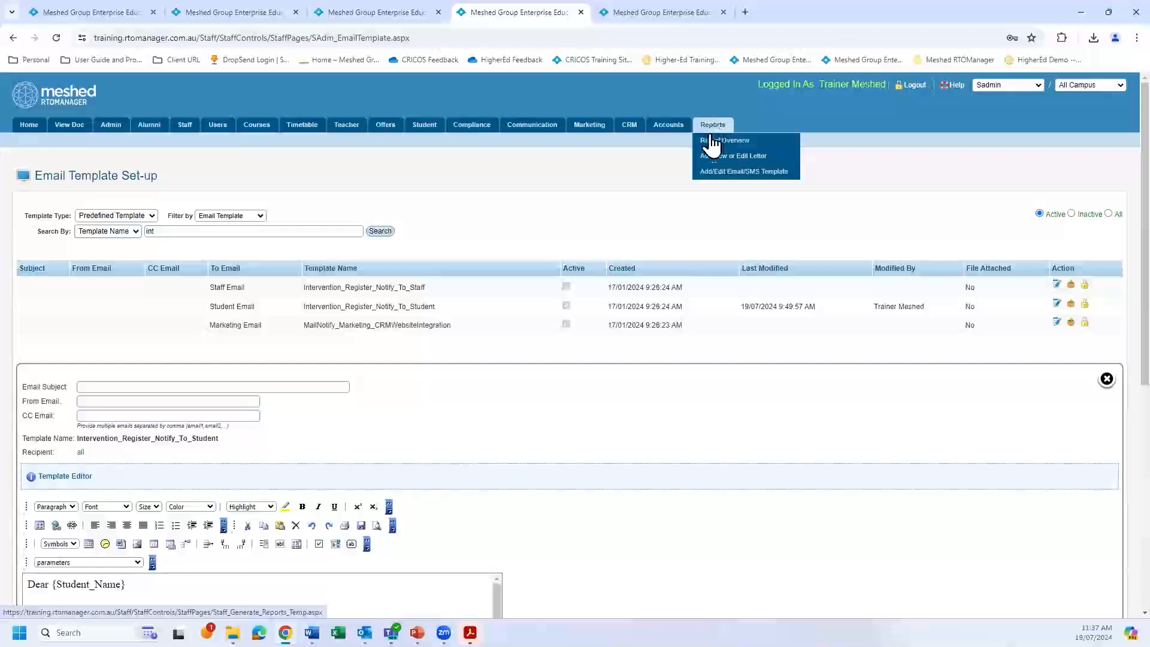
left_click(718, 157)
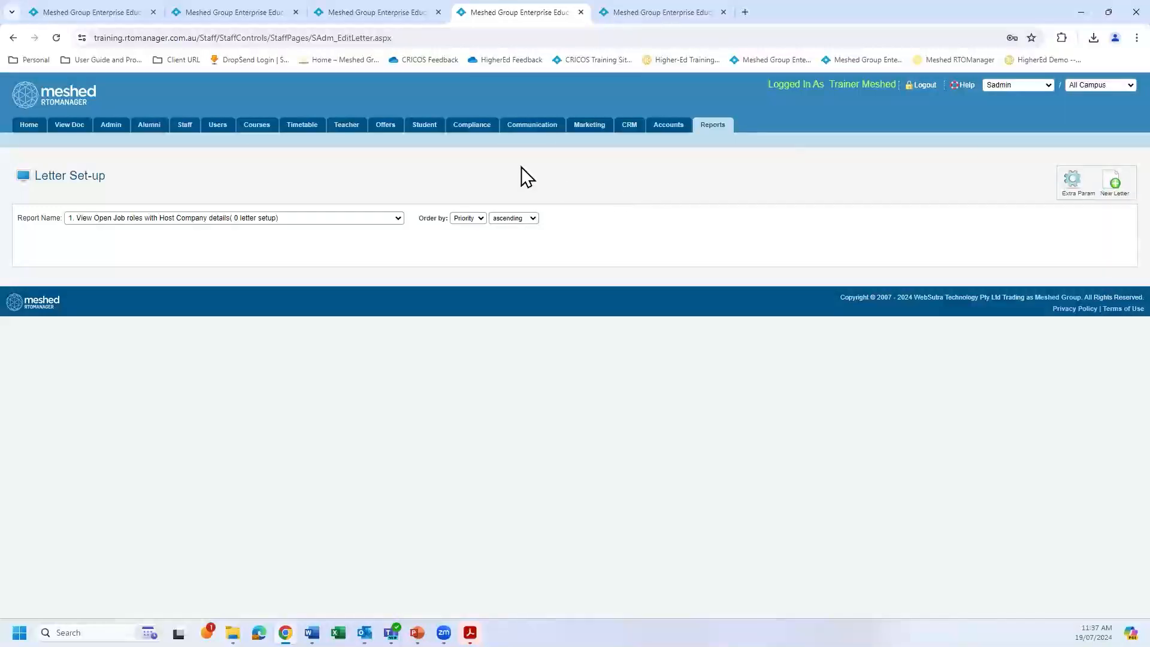
Open a new student intervention form in the Intervention Register and review its fields down to the Record Intervention option.
mouse_move(471, 128)
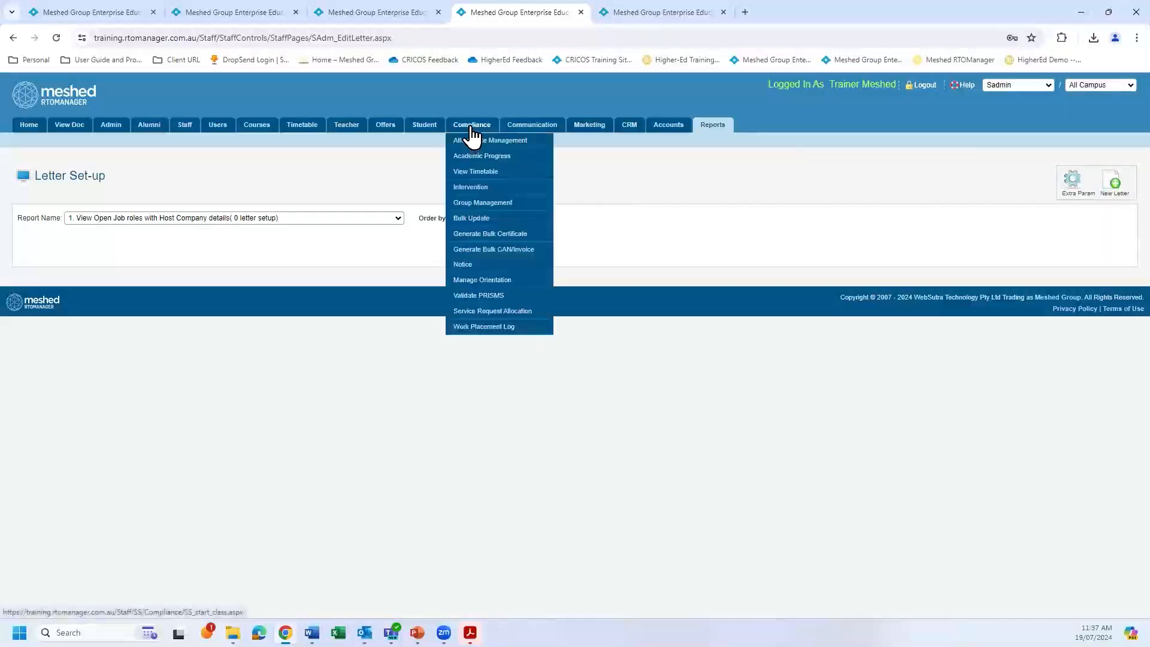
left_click(472, 188)
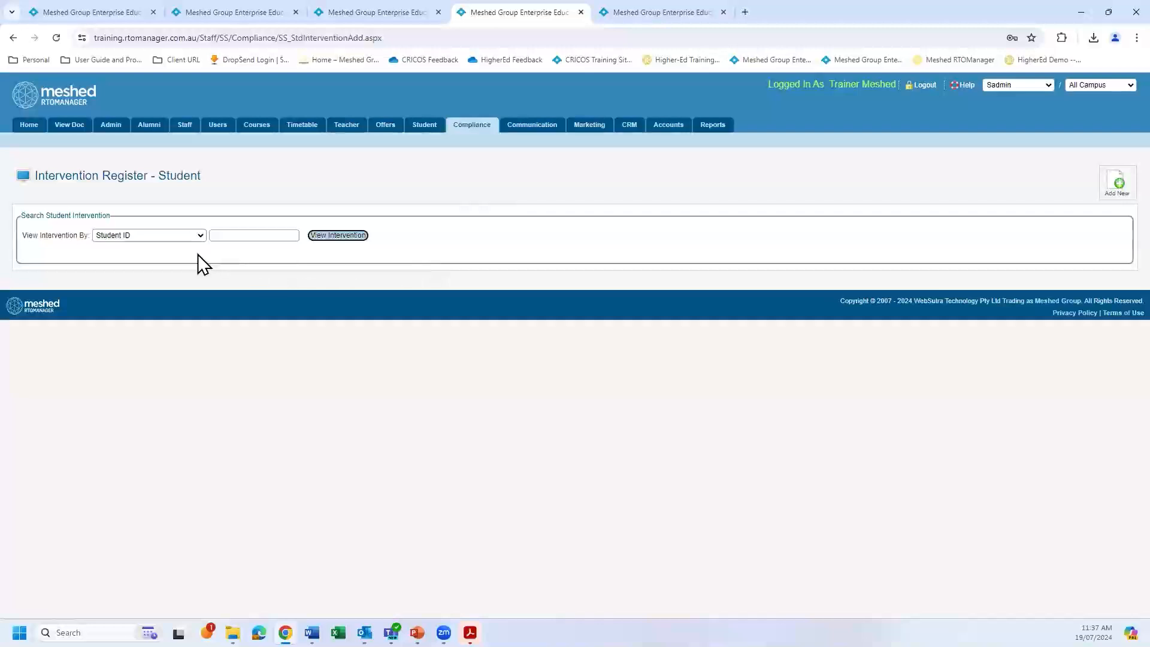
left_click(1121, 192)
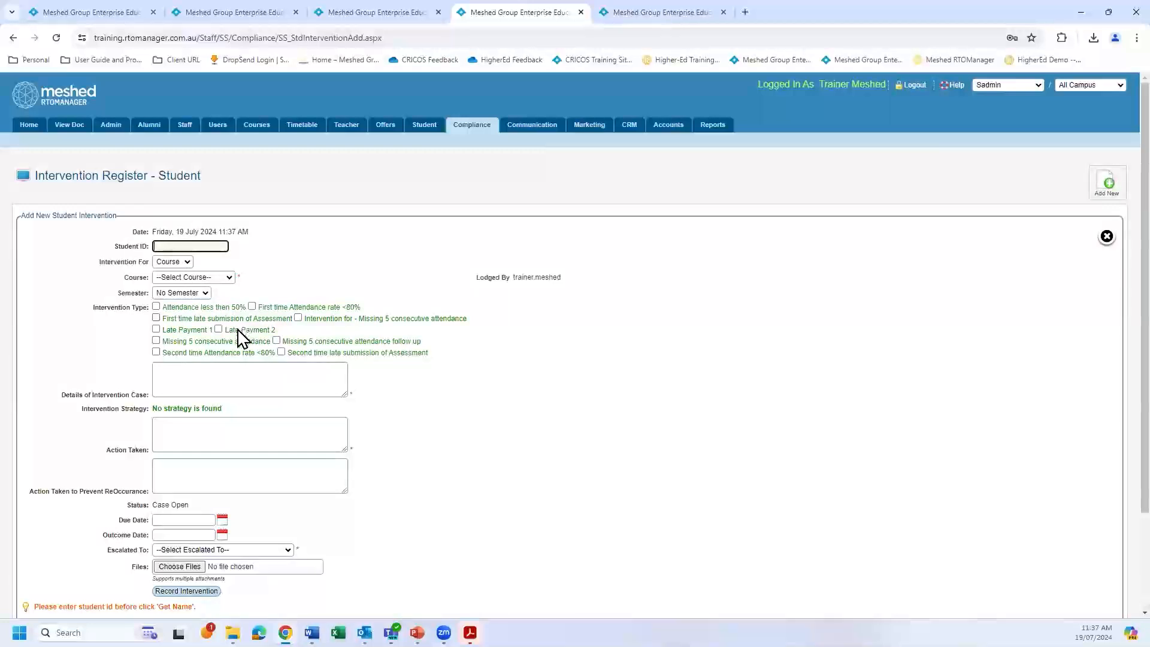
scroll(329, 550, "down", 1)
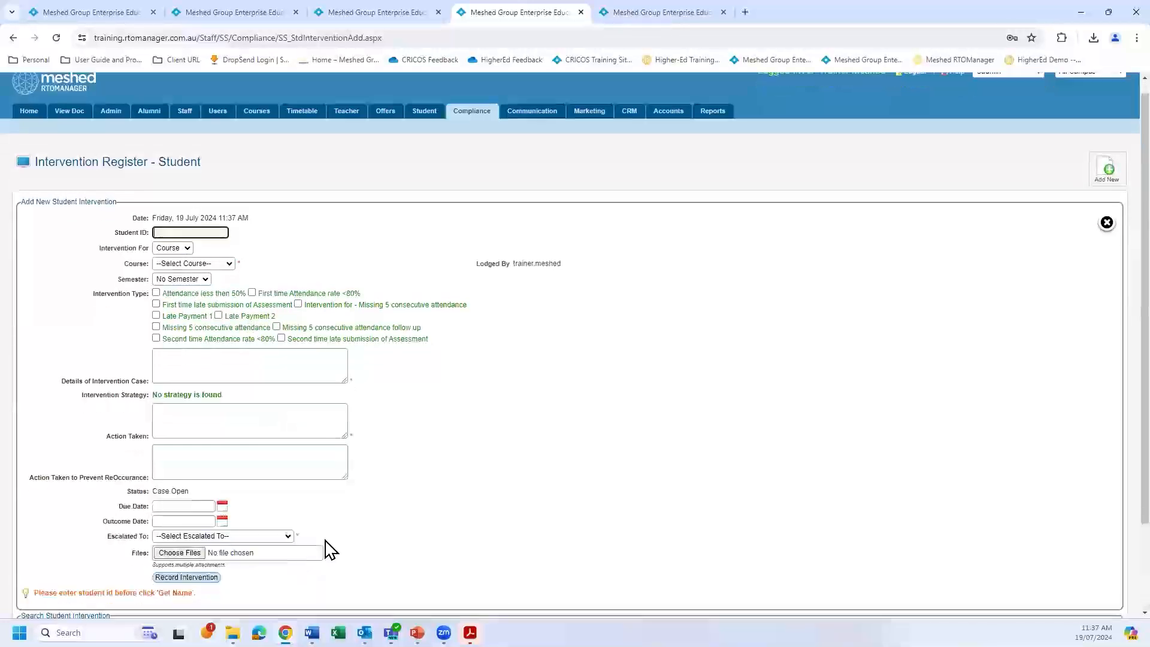
scroll(330, 549, "down", 1)
left_click(186, 531)
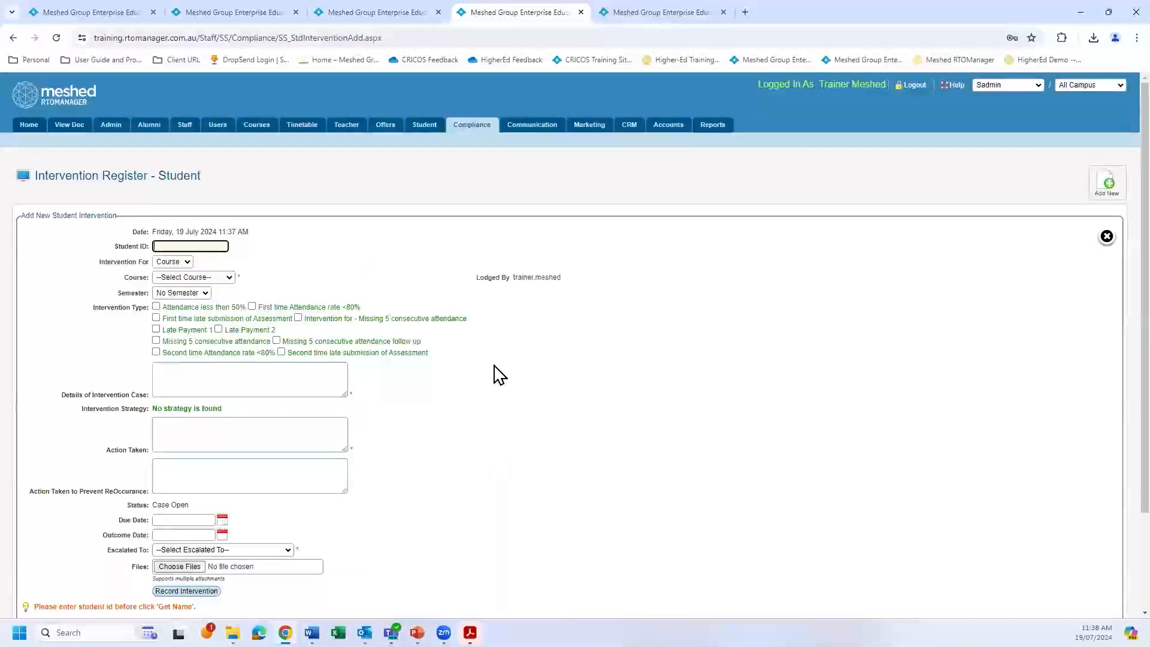
Reopen the student Intervention Register search, review the view-by and status options, and list the interventions with status Case Open.
mouse_move(477, 133)
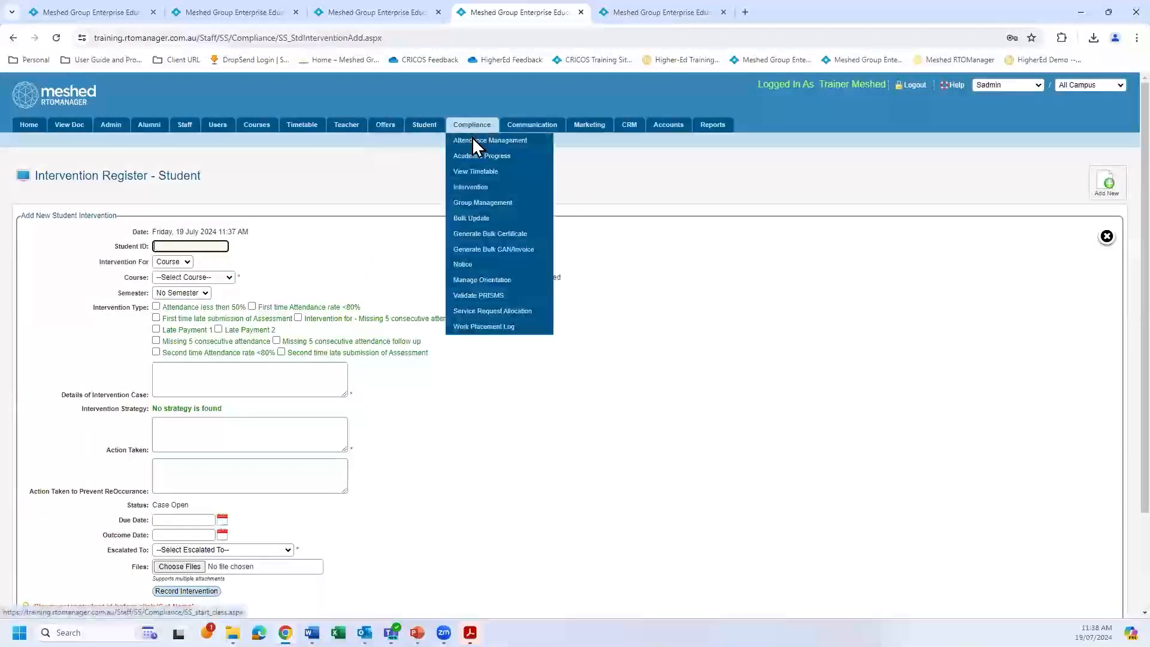
left_click(473, 188)
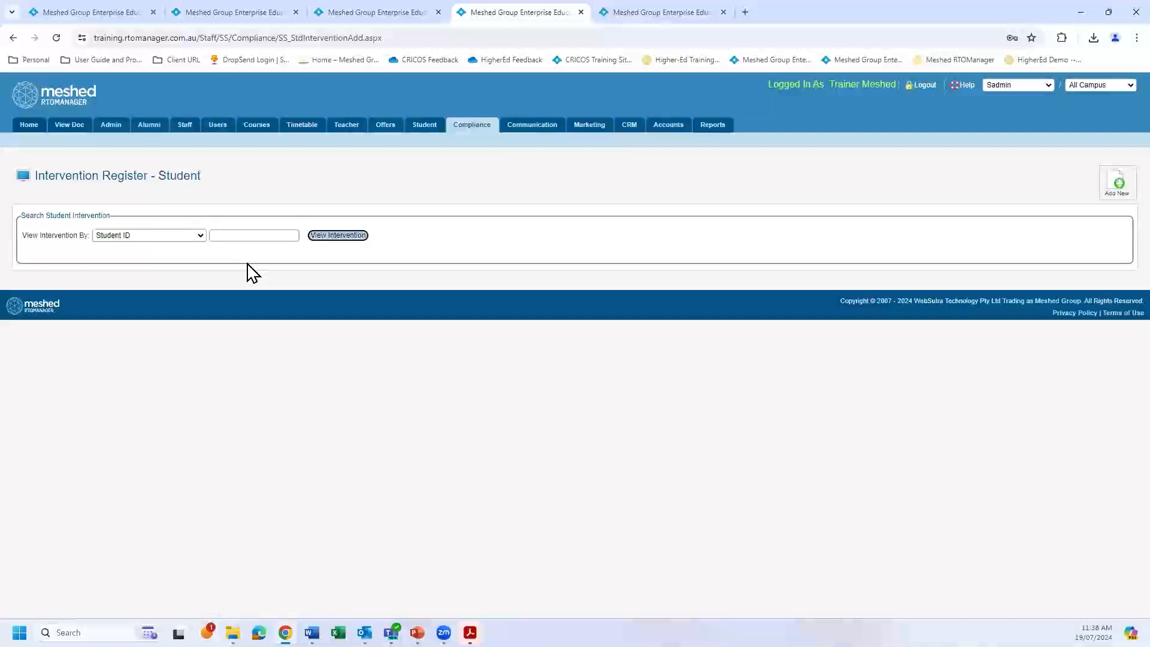
left_click(200, 236)
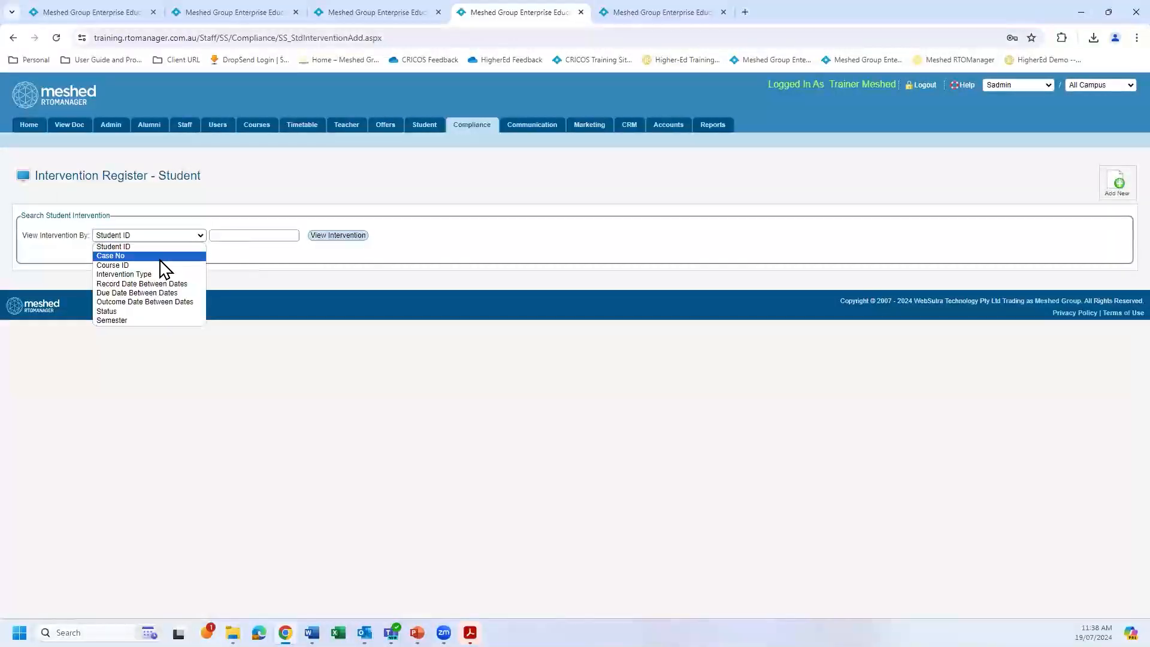
left_click(155, 312)
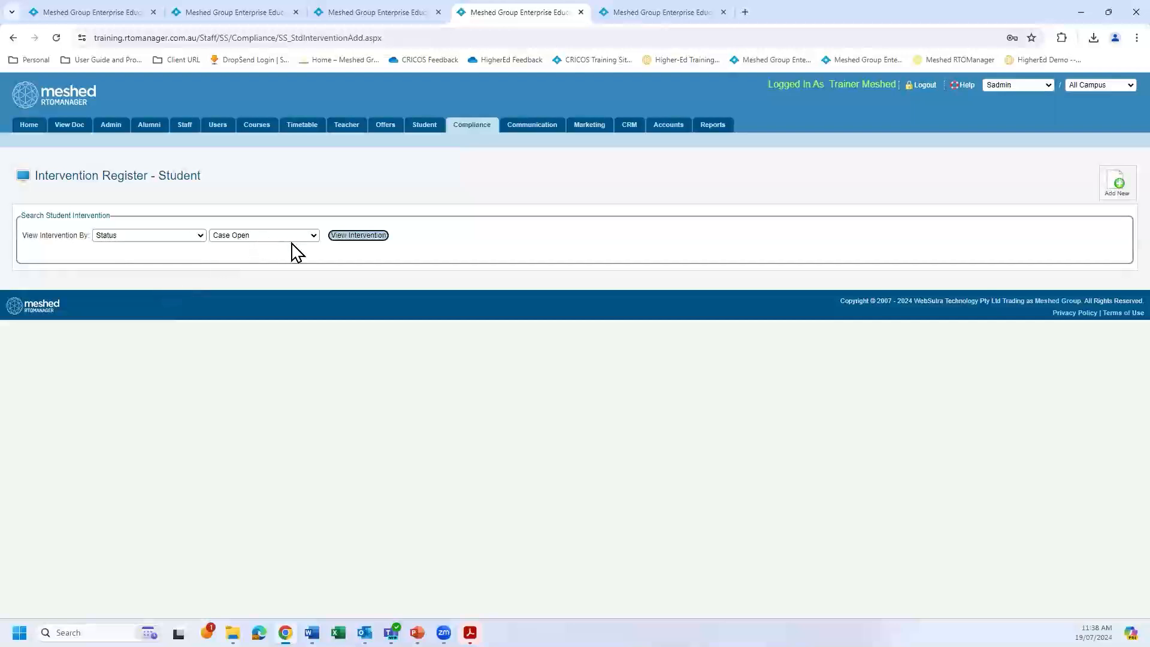
left_click(310, 237)
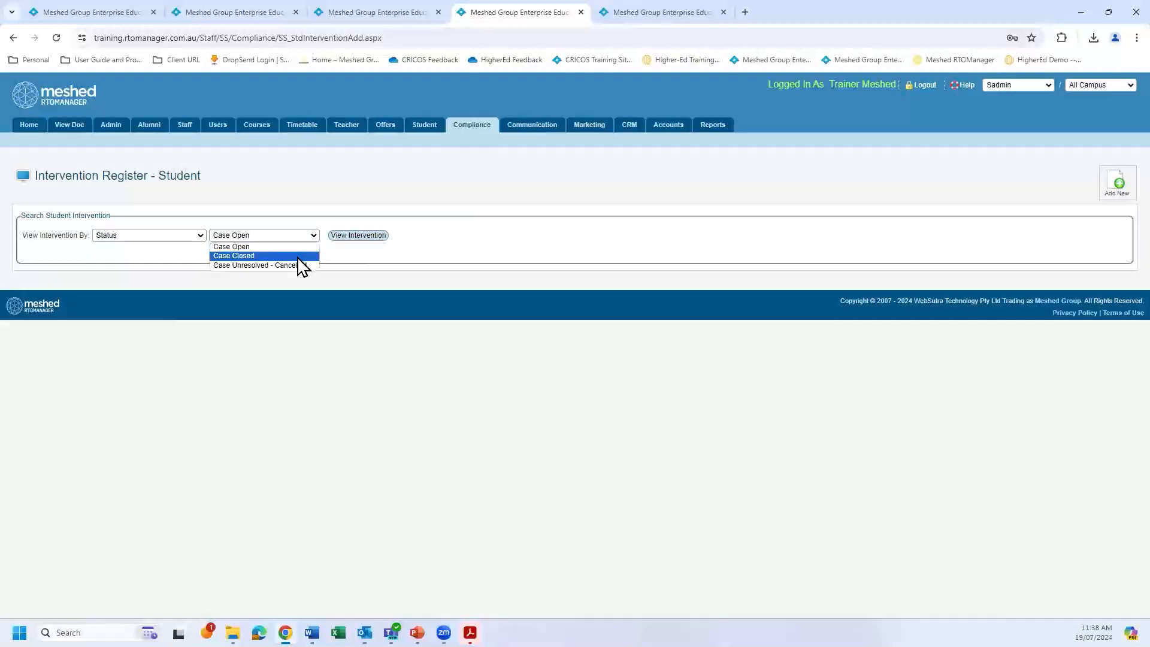
left_click(197, 236)
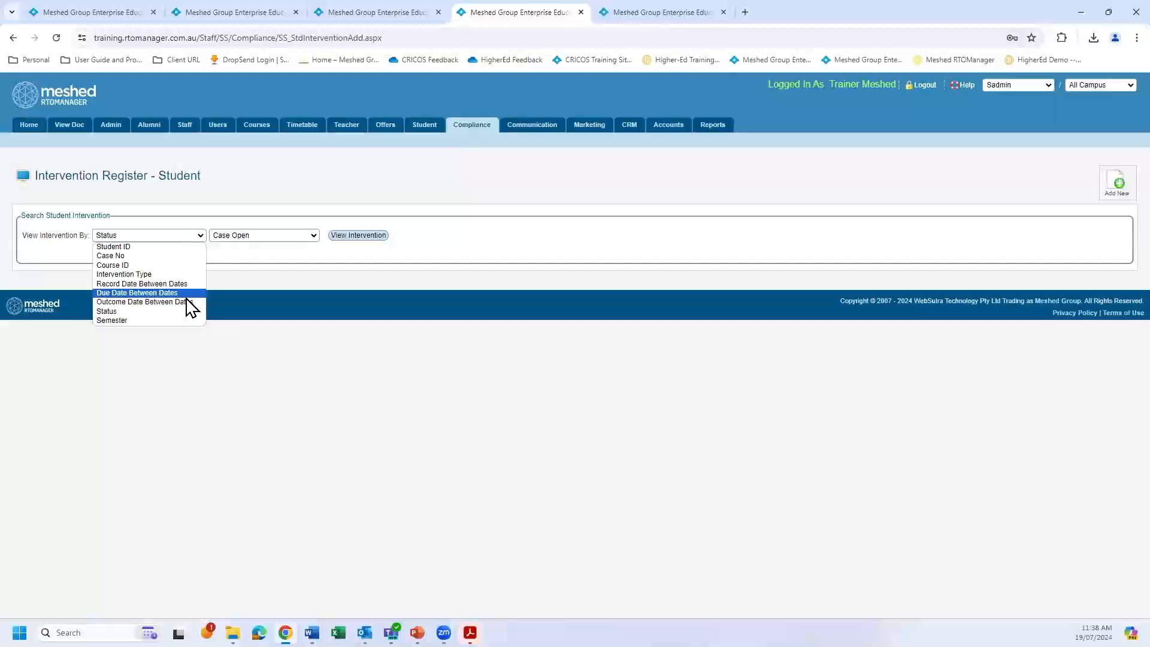
left_click(287, 348)
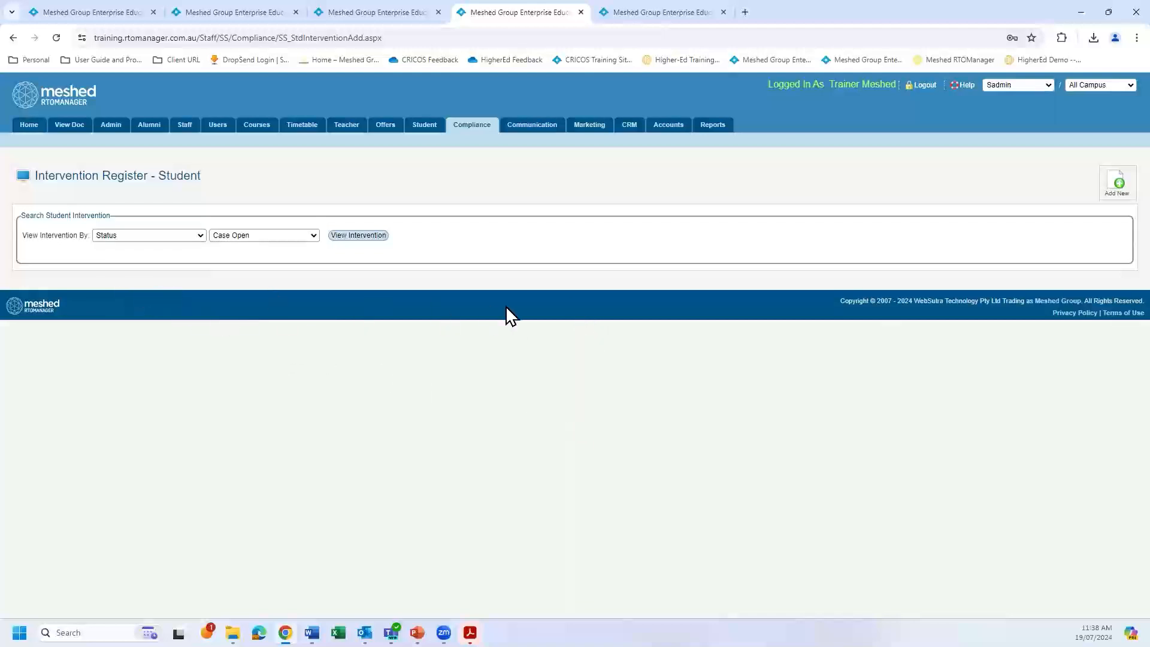
left_click(202, 237)
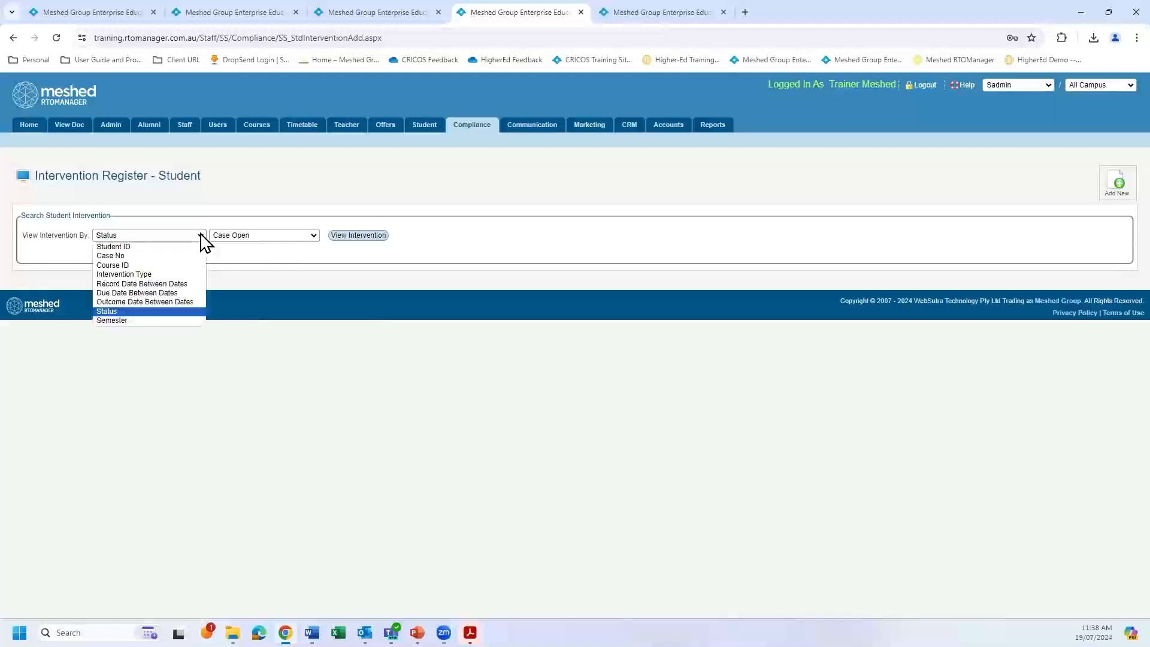
left_click(371, 238)
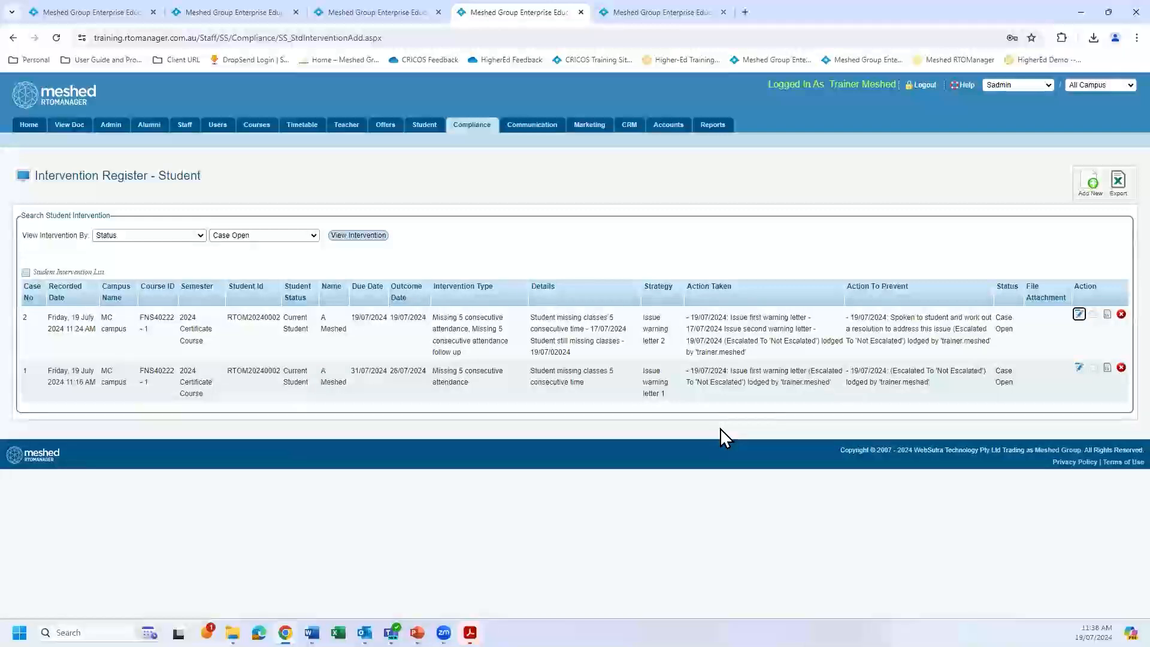
Switch to the PowerPoint presentation and run the slide show from How to setup Intervention Strategy through to the Intervention Email Template slide.
mouse_move(417, 633)
left_click(418, 572)
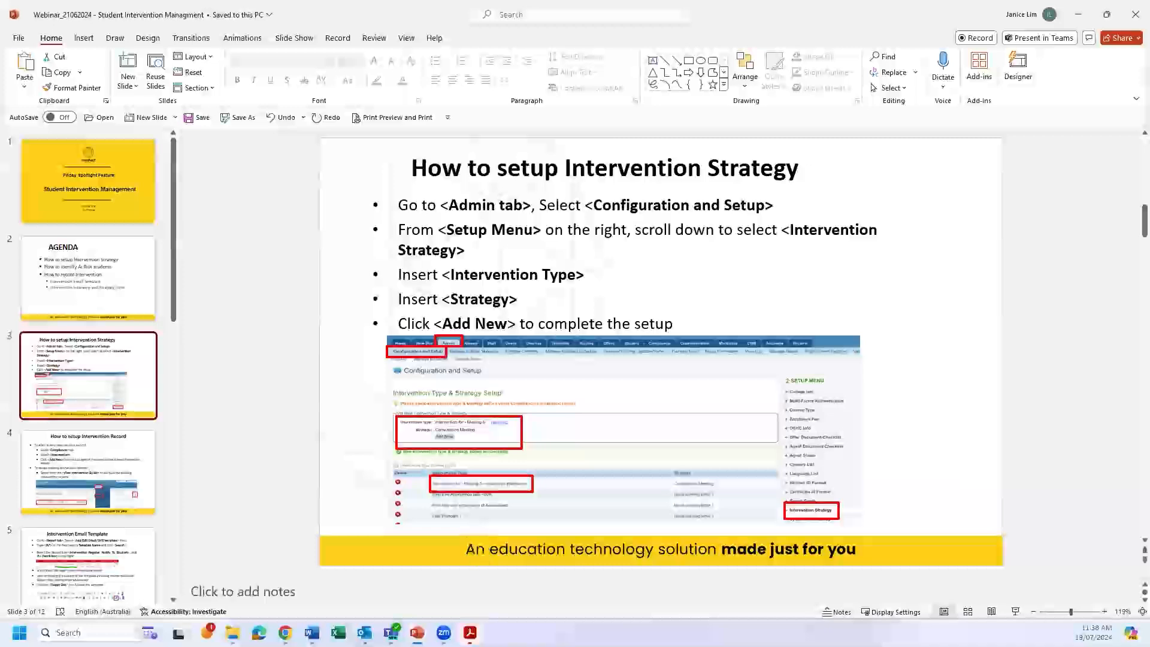
left_click(1015, 611)
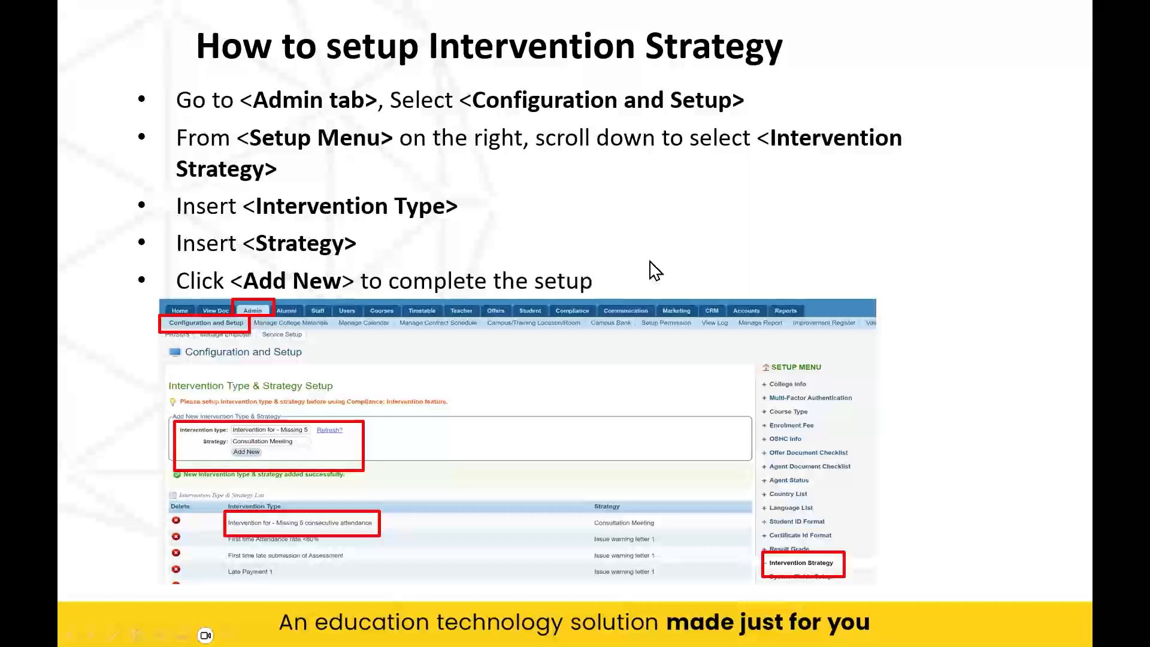
left_click(761, 260)
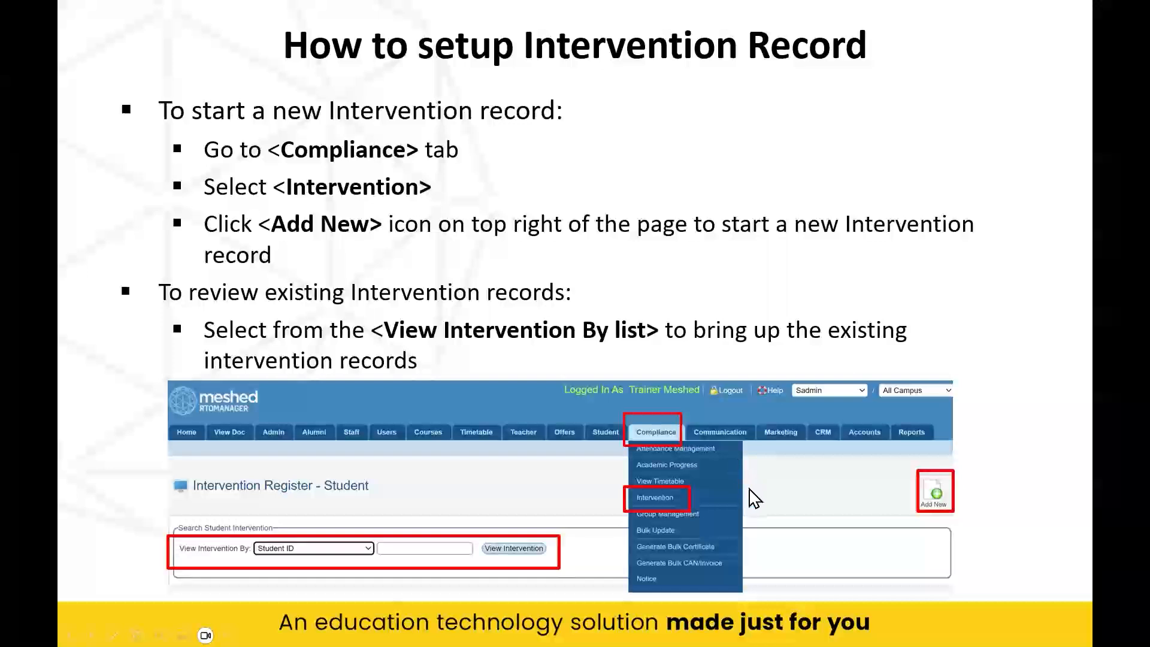
left_click(811, 317)
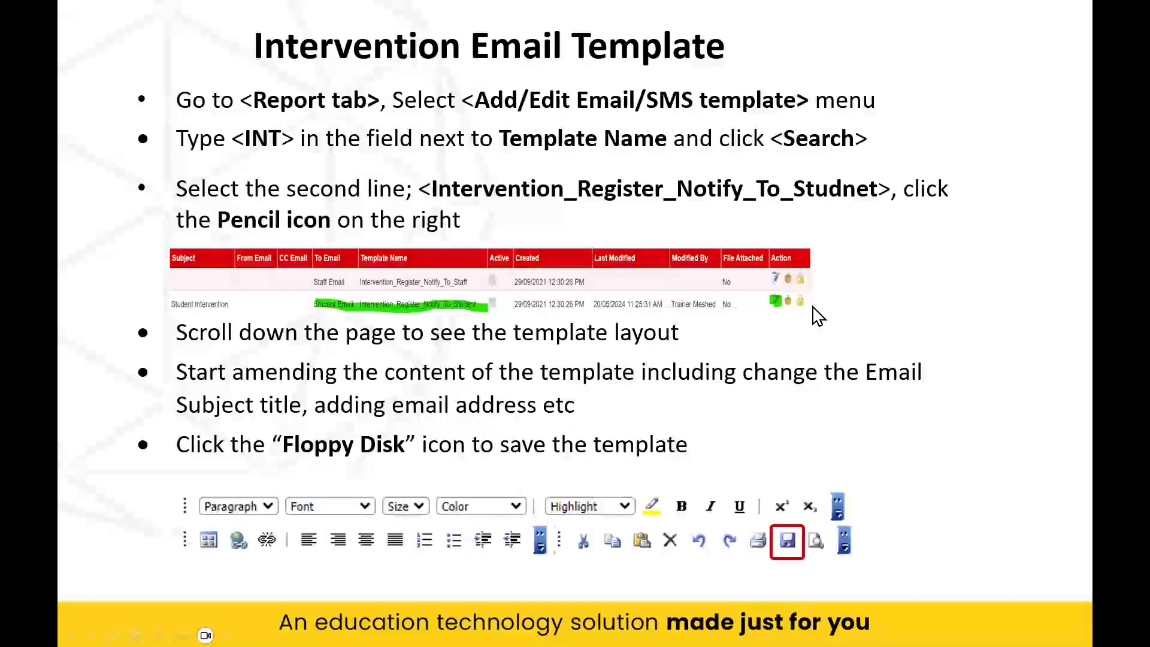